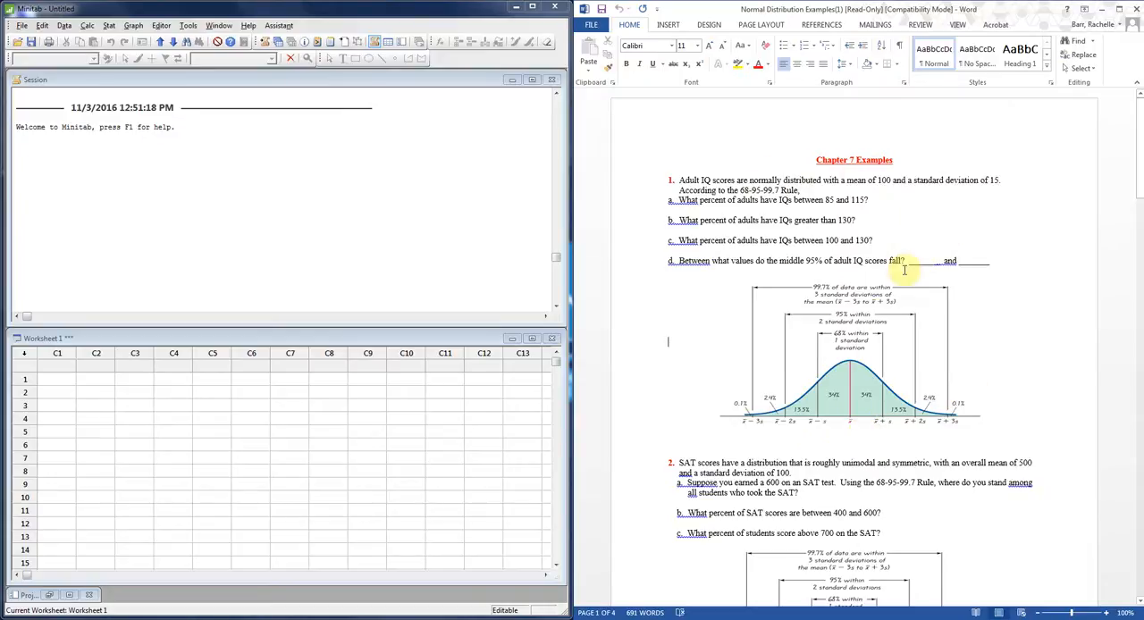
Label the IQ curve's axis with 100 at the mean and 115, 130 and 145 at the standard deviations above it.
{"action": "left_click", "coordinate": [745, 437]}
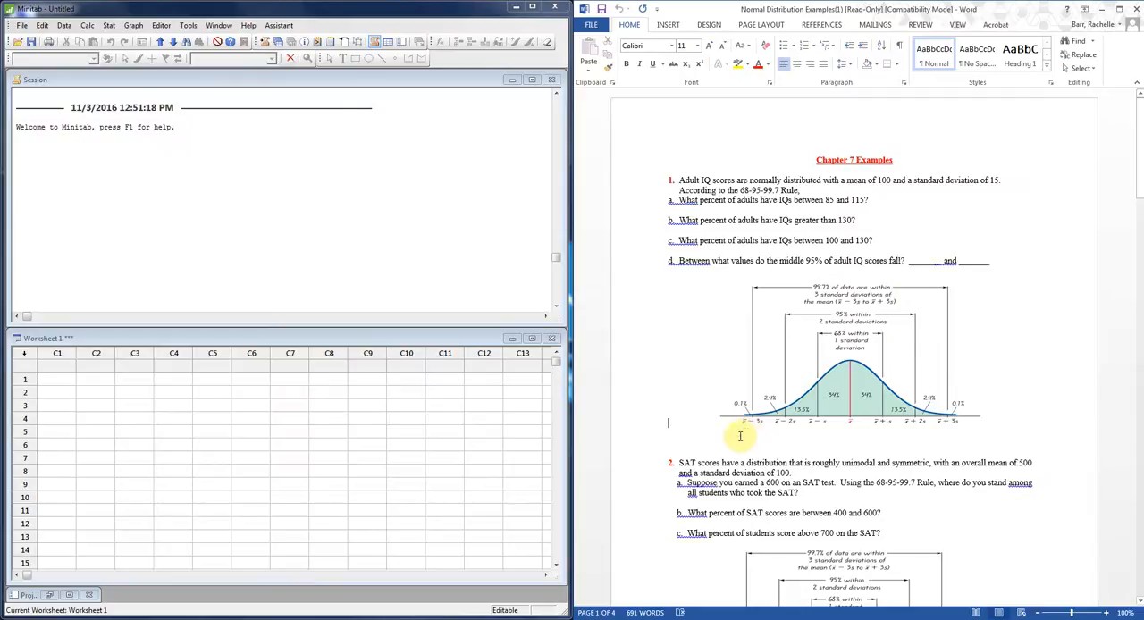
{"action": "left_click", "coordinate": [728, 438]}
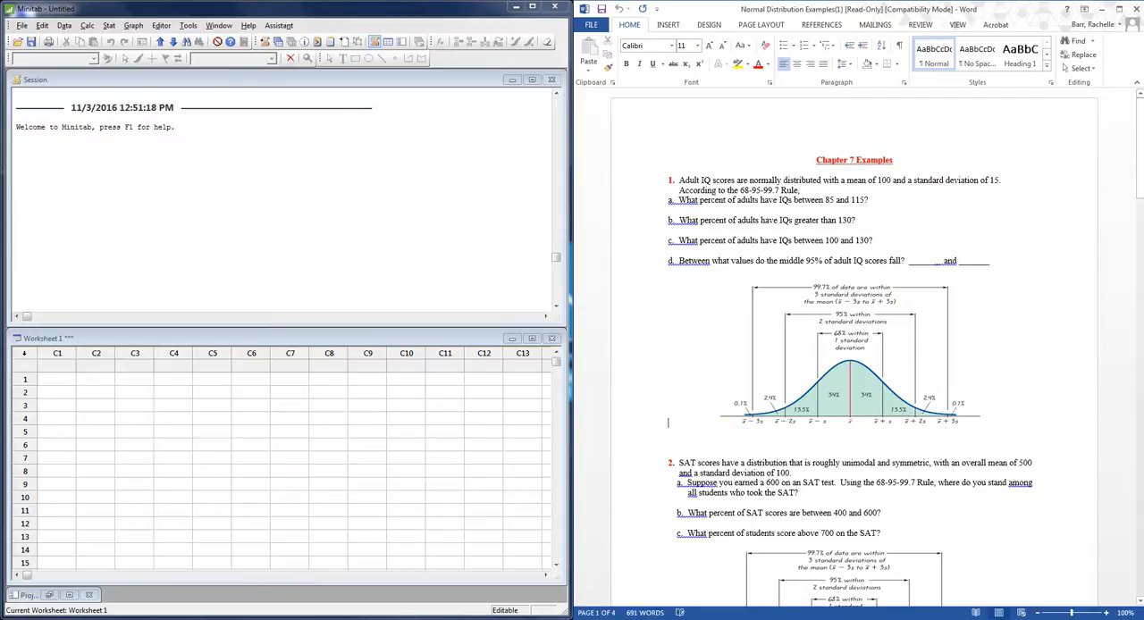
{"action": "key", "text": "Return"}
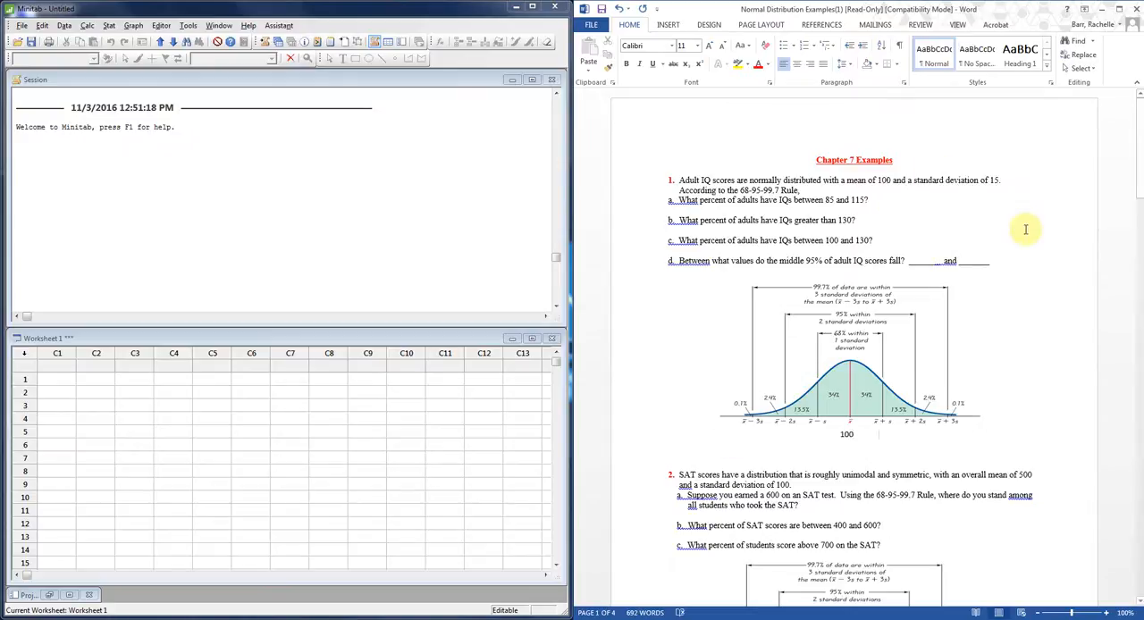
{"action": "type", "text": "115 130 145"}
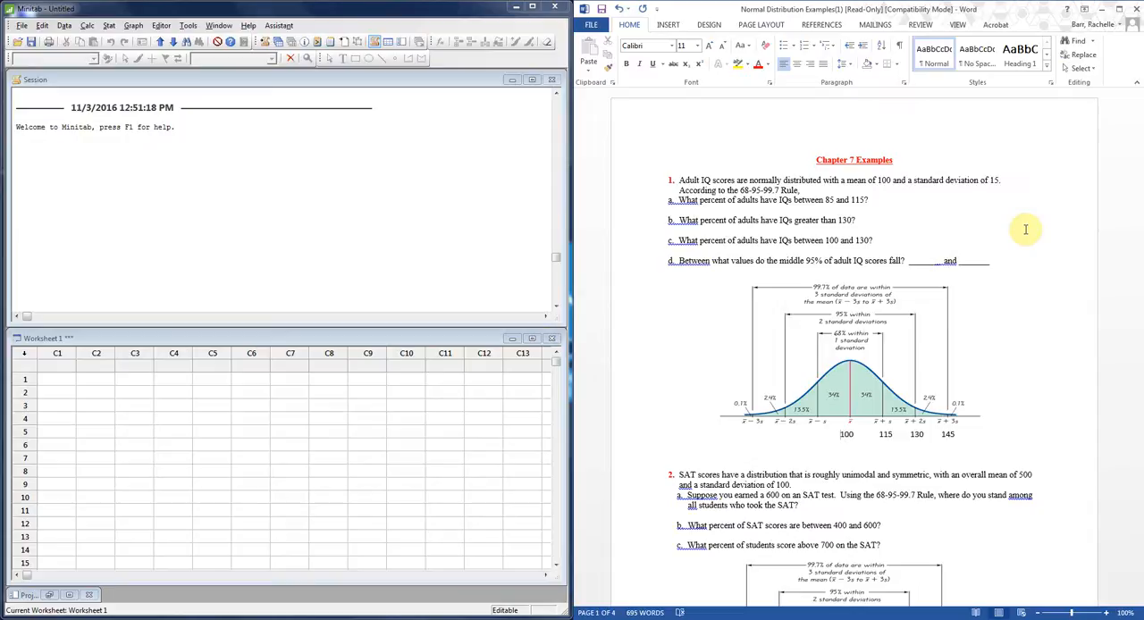
Label the IQ curve's axis below the mean with 85, 70 and 55, keeping the values aligned under their marks.
{"action": "key", "text": "BackSpace"}
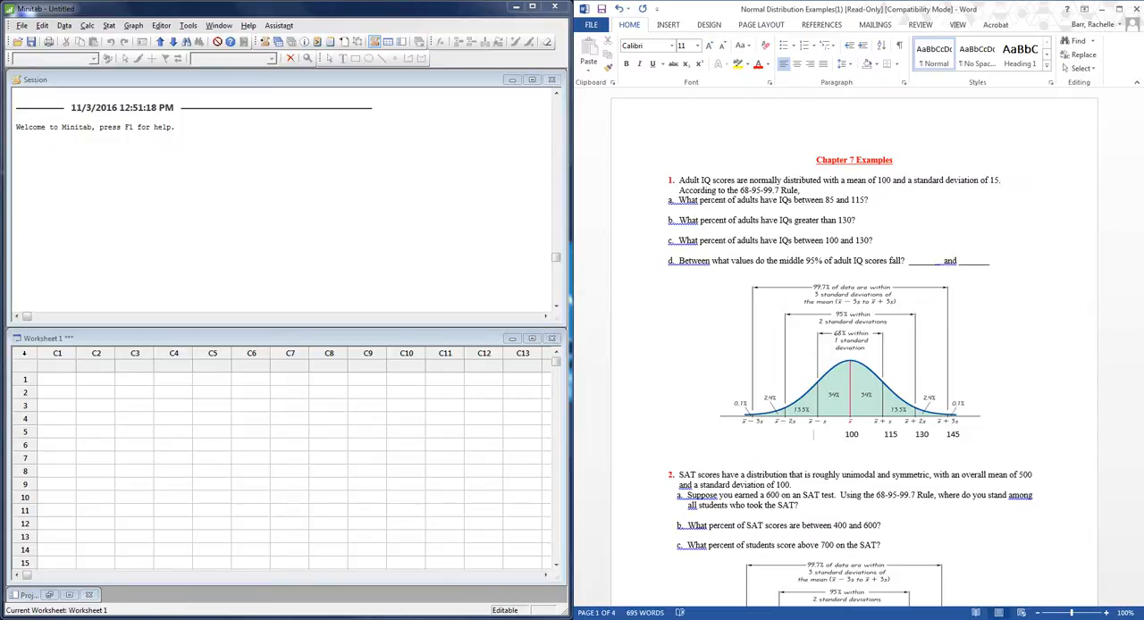
{"action": "type", "text": "85"}
{"action": "key", "text": "Delete"}
{"action": "key", "text": "Delete"}
{"action": "key", "text": "Delete"}
{"action": "key", "text": "Delete"}
{"action": "key", "text": "Delete"}
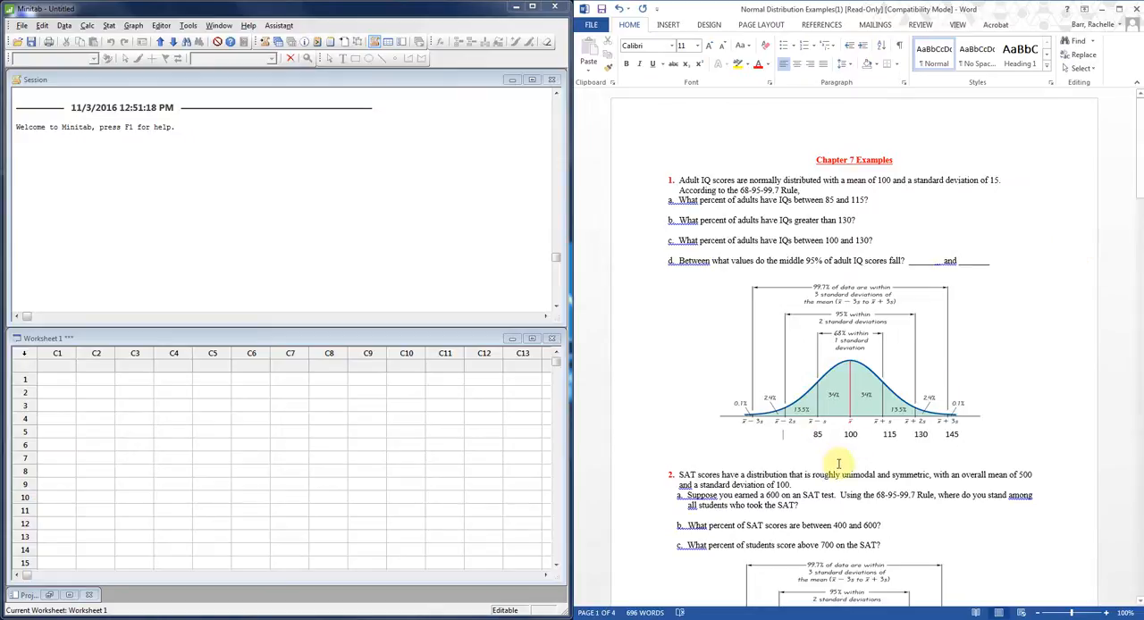
{"action": "type", "text": "70"}
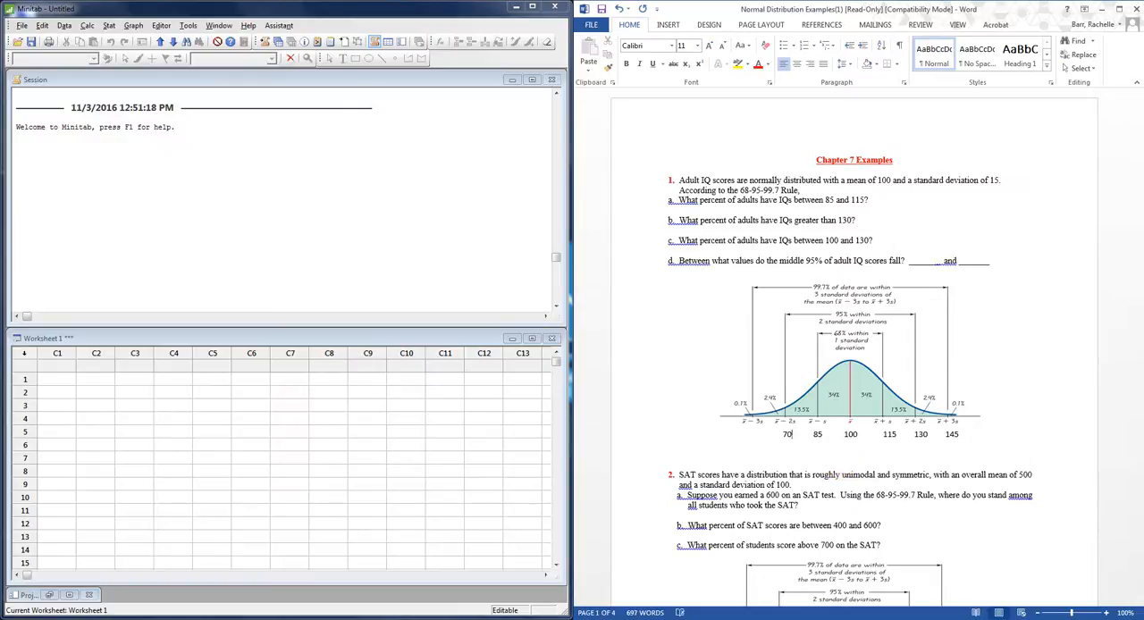
{"action": "left_click", "coordinate": [755, 436]}
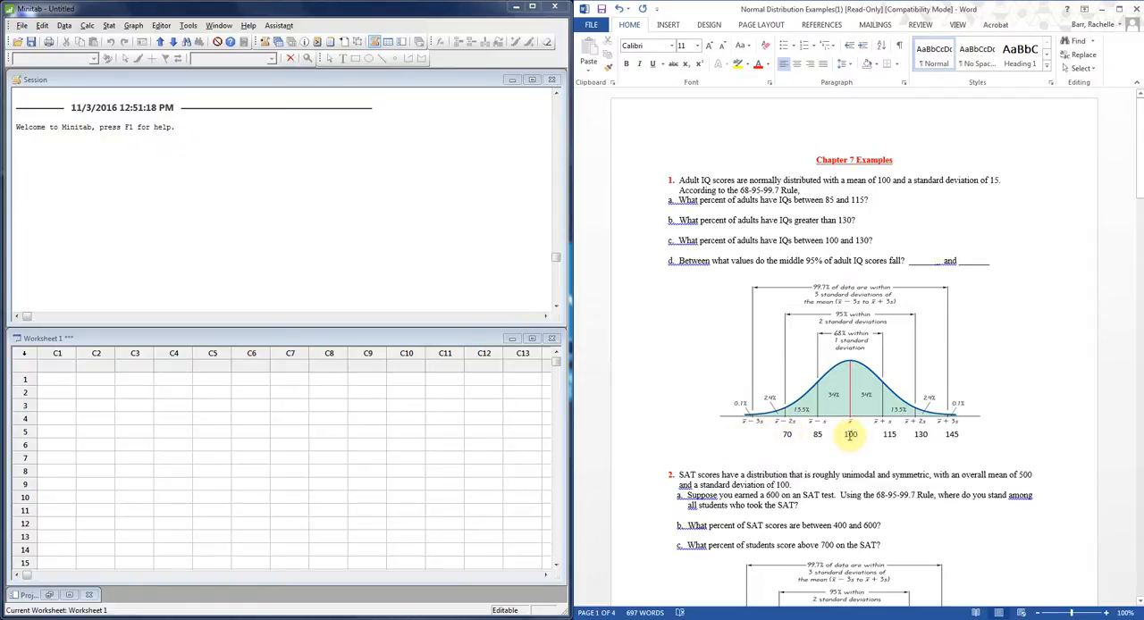
{"action": "type", "text": "55"}
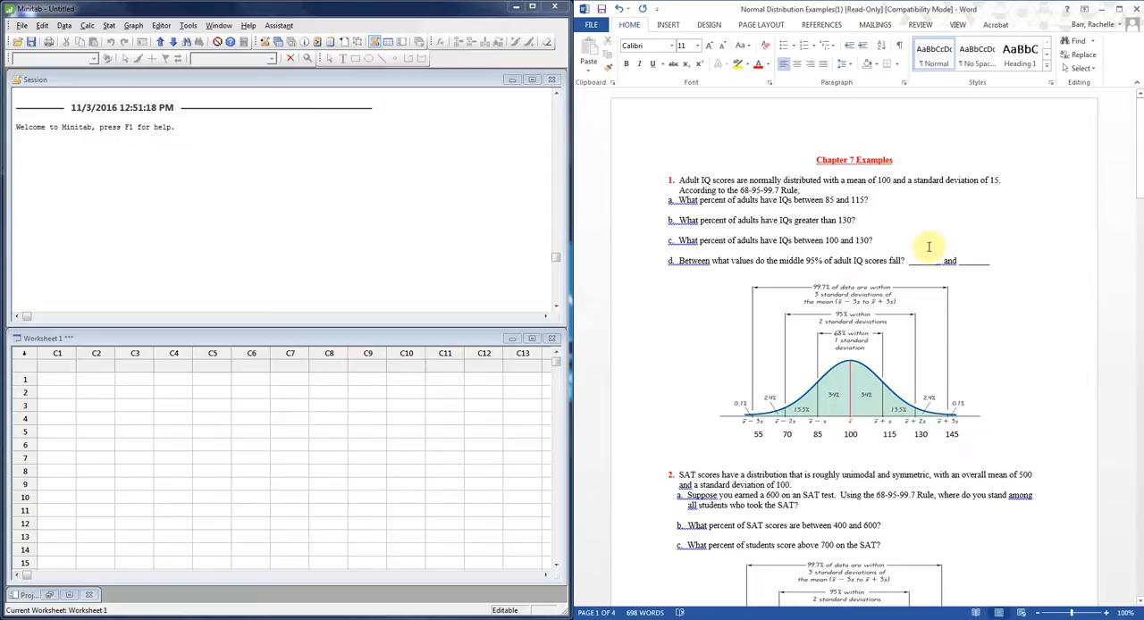
Answer problem 1 part a with 68% and part b with 2.5%.
{"action": "left_click", "coordinate": [883, 200]}
{"action": "type", "text": "68%"}
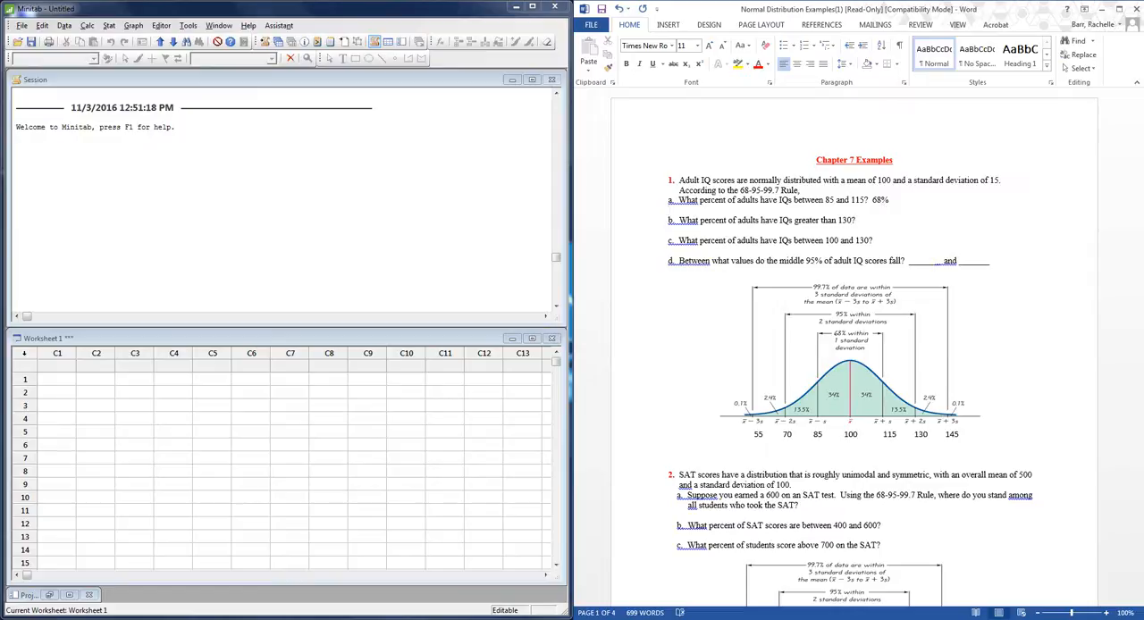
{"action": "left_click", "coordinate": [864, 222]}
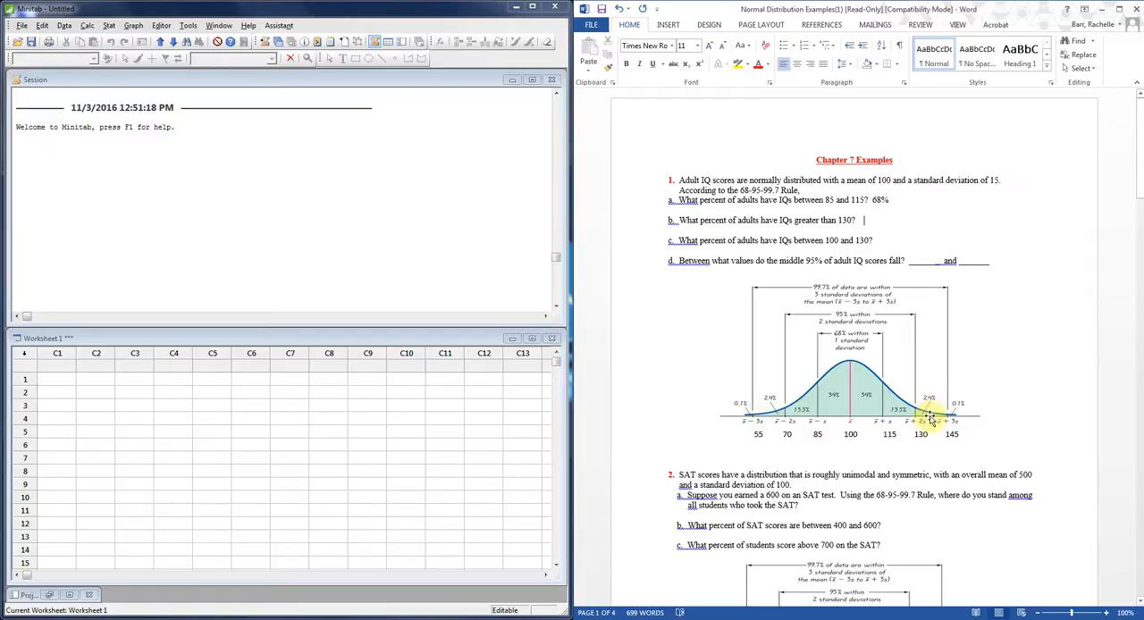
{"action": "type", "text": "2.5%"}
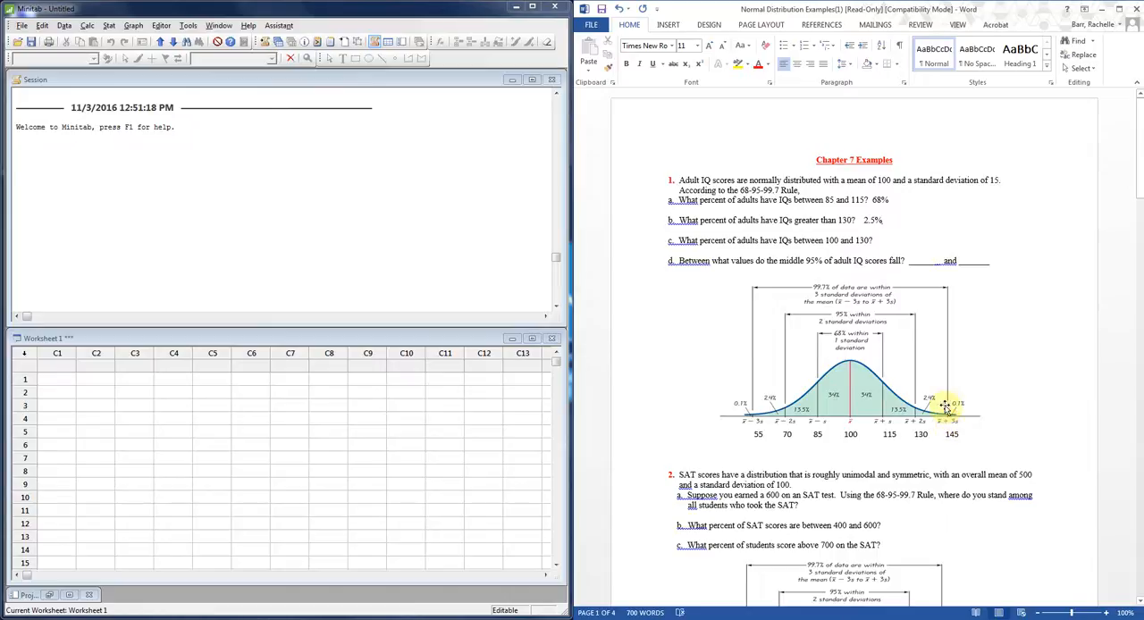
Answer problem 1 part c with 50-2.5 = 47.5%, spacing the equals sign.
{"action": "left_click", "coordinate": [876, 240]}
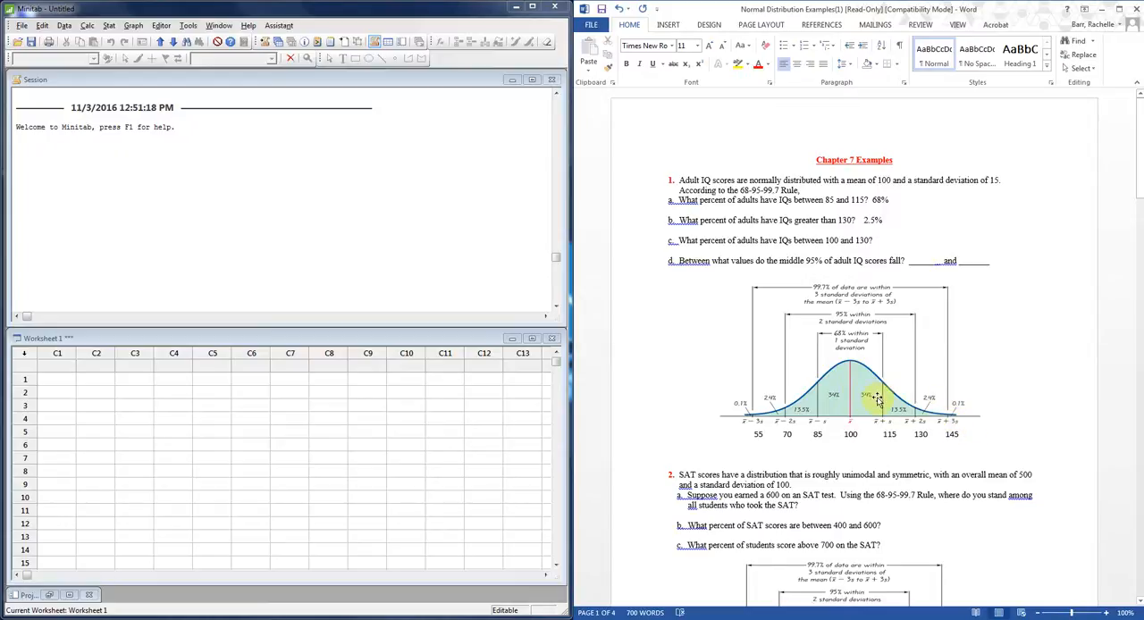
{"action": "type", "text": "50-2.5=47.5%"}
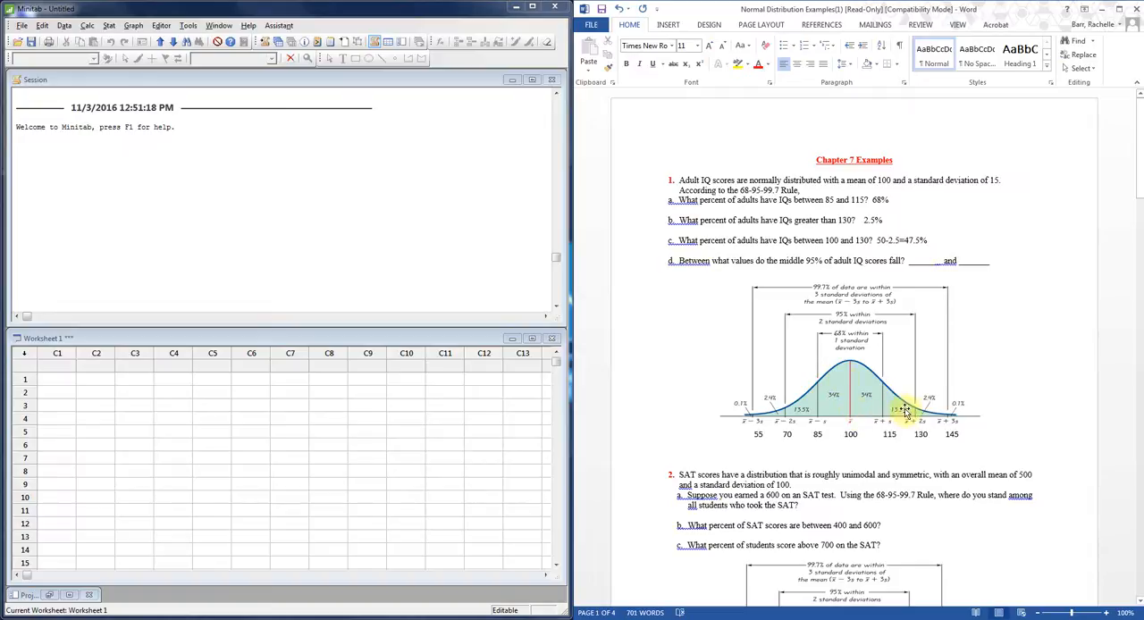
{"action": "left_click", "coordinate": [905, 240]}
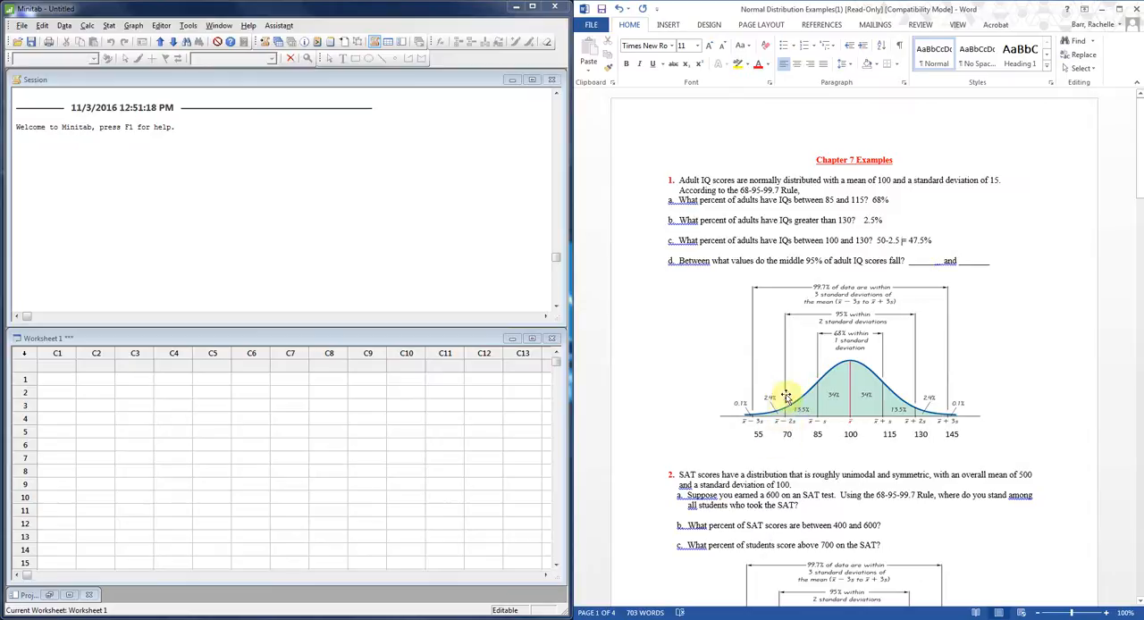
Fill the blanks of problem 1 part d with 70 and 130, trimming the surplus underscores.
{"action": "left_click", "coordinate": [914, 259]}
{"action": "type", "text": "70"}
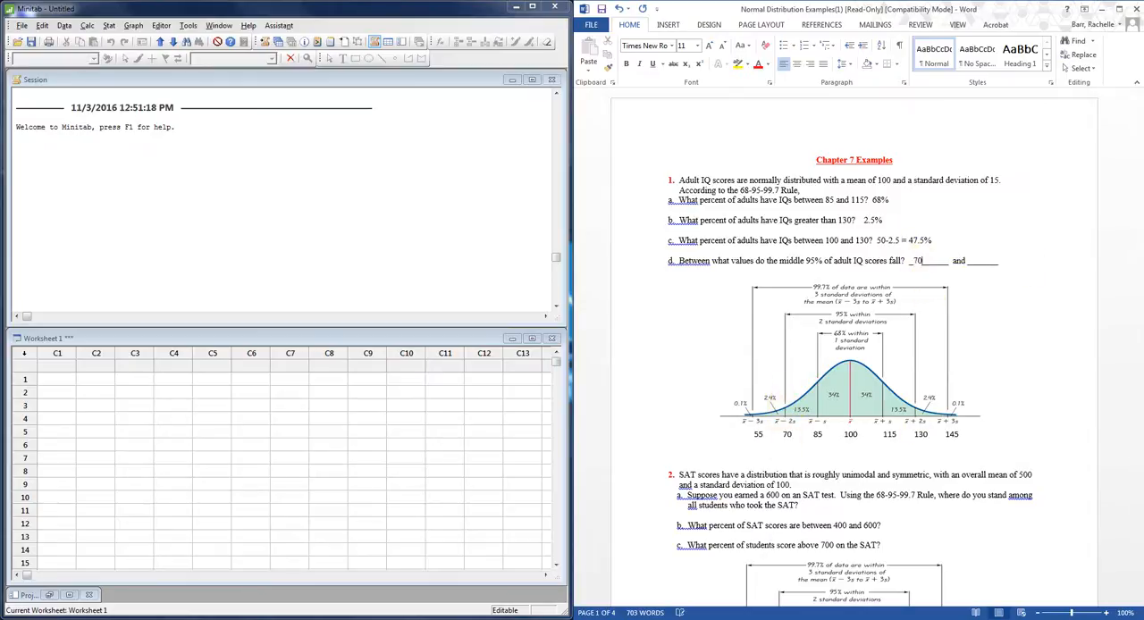
{"action": "key", "text": "Delete"}
{"action": "key", "text": "Delete"}
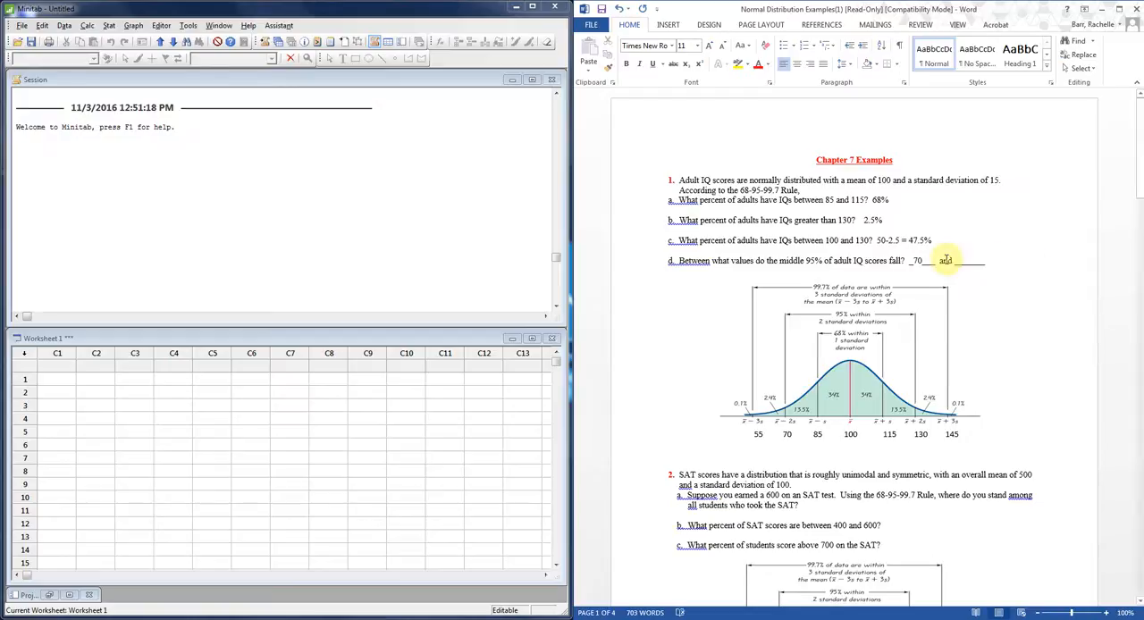
{"action": "left_click", "coordinate": [964, 262]}
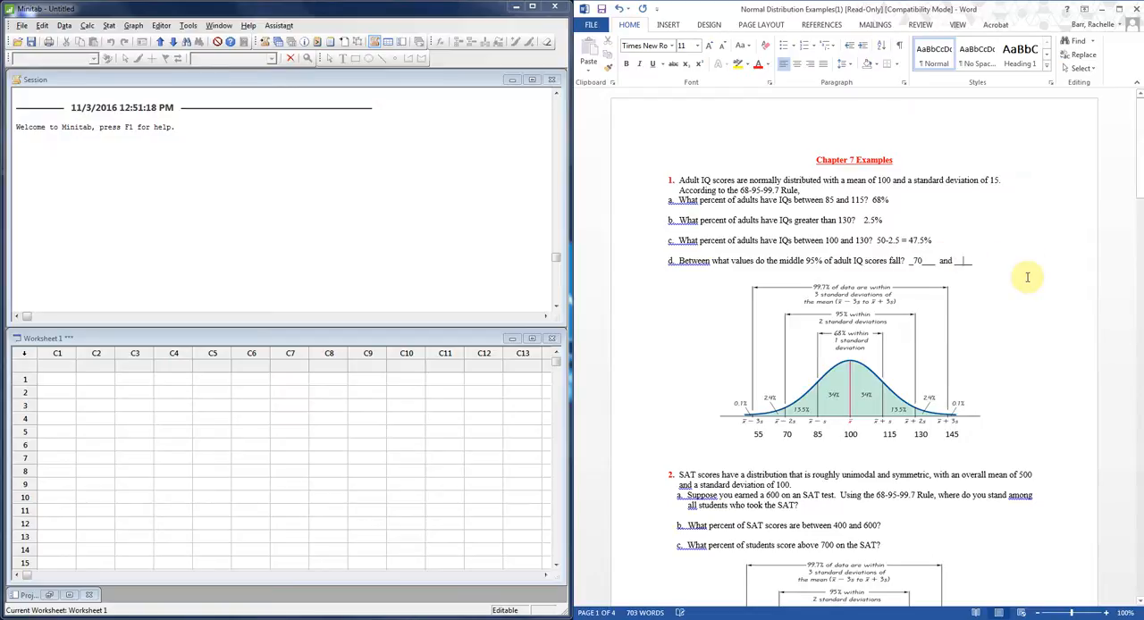
{"action": "type", "text": "130"}
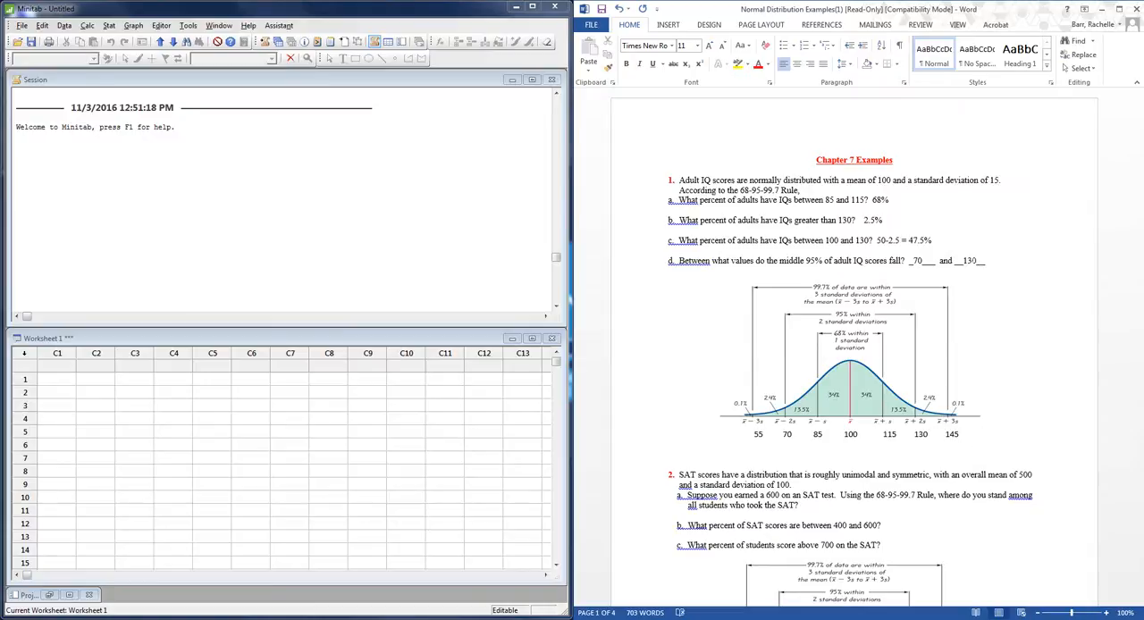
Delete the blank line between the IQ curve's axis values and problem 2.
{"action": "left_click", "coordinate": [787, 451]}
{"action": "scroll", "coordinate": [788, 450], "scroll_direction": "down", "scroll_amount": 2}
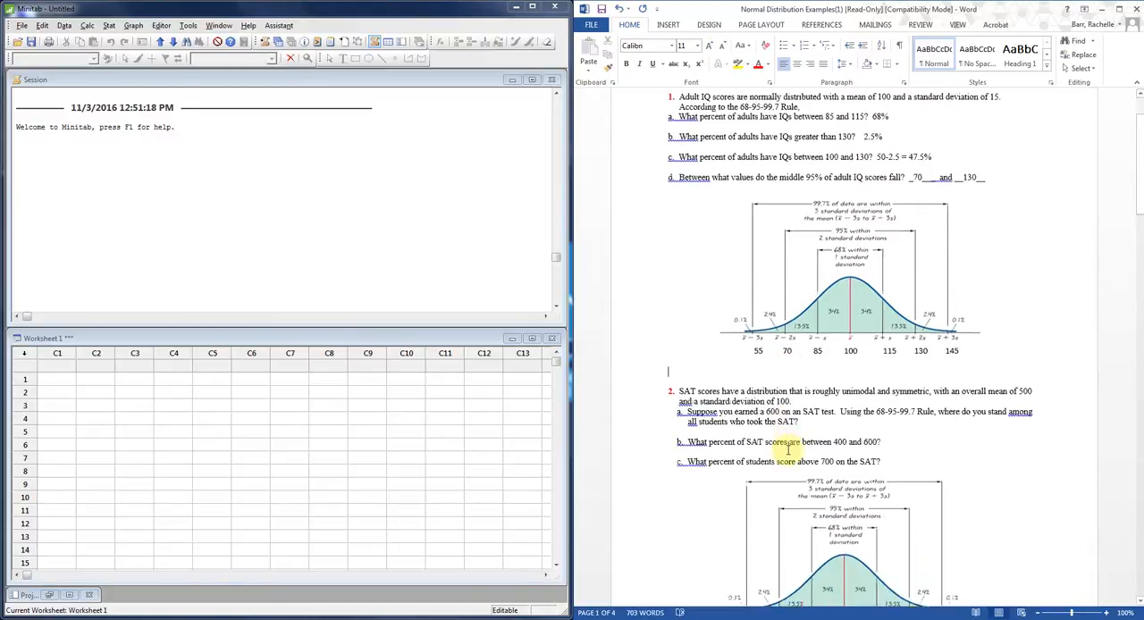
{"action": "scroll", "coordinate": [787, 452], "scroll_direction": "down", "scroll_amount": 5}
{"action": "scroll", "coordinate": [787, 452], "scroll_direction": "up", "scroll_amount": 2}
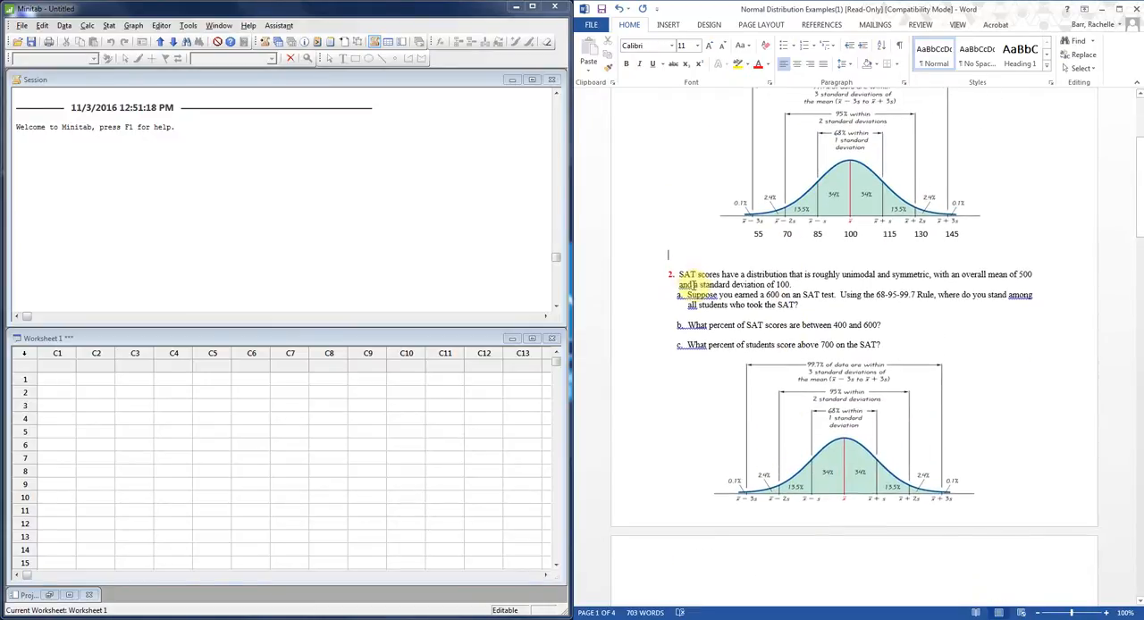
{"action": "key", "text": "Delete"}
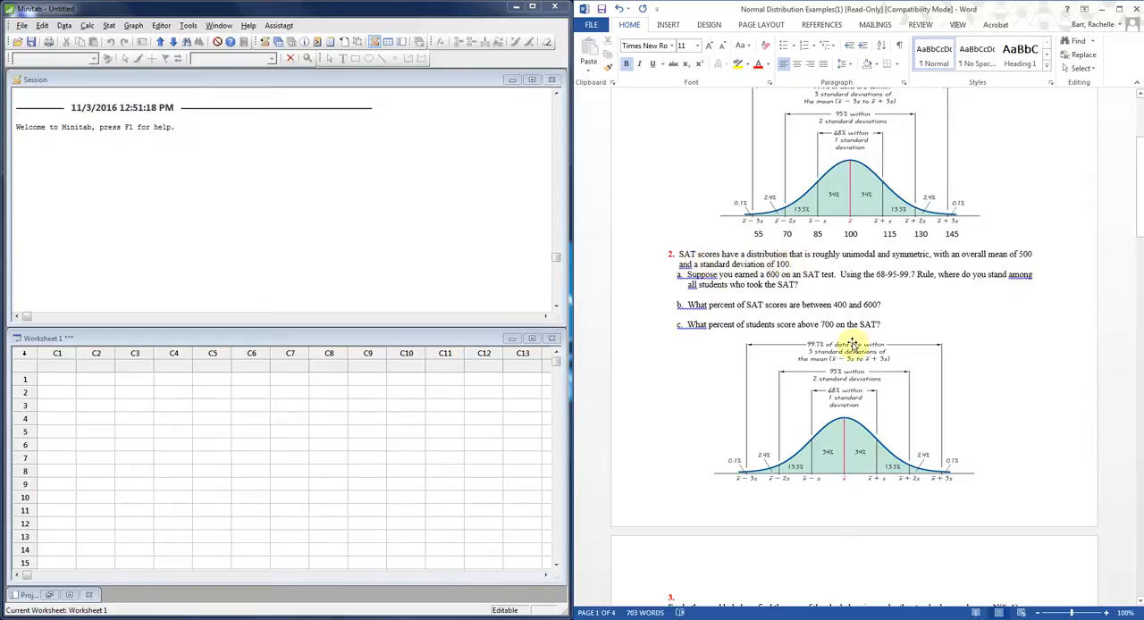
Remove the blank lines separating parts a, b and c of problem 2.
{"action": "left_click", "coordinate": [725, 495]}
{"action": "key", "text": "Down"}
{"action": "key", "text": "Up"}
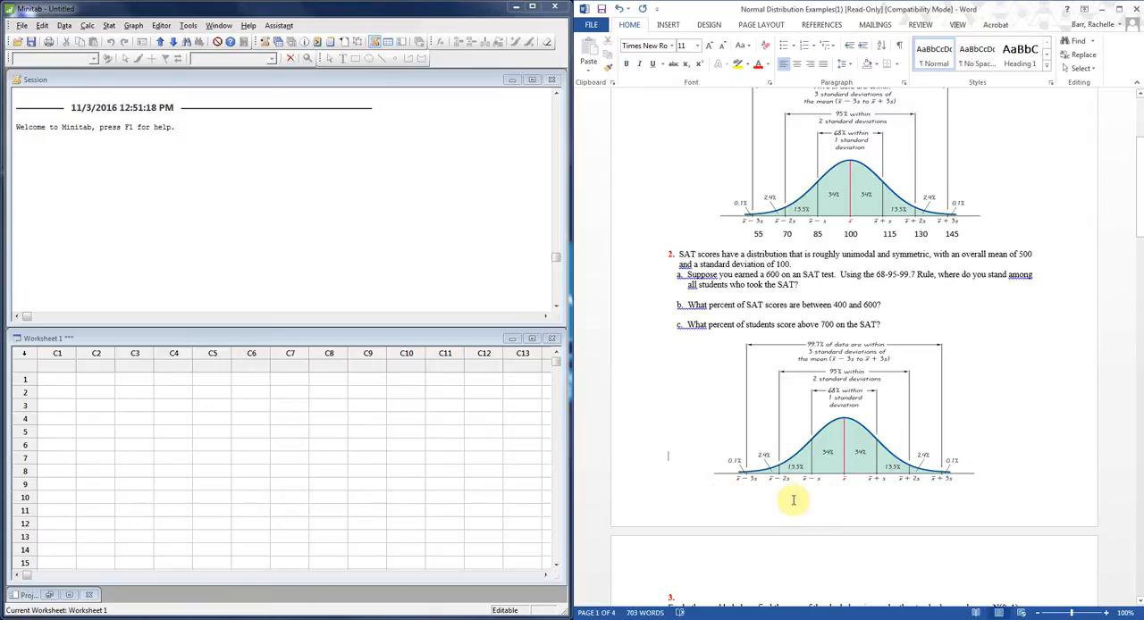
{"action": "scroll", "coordinate": [793, 496], "scroll_direction": "up", "scroll_amount": 4}
{"action": "scroll", "coordinate": [800, 492], "scroll_direction": "down", "scroll_amount": 7}
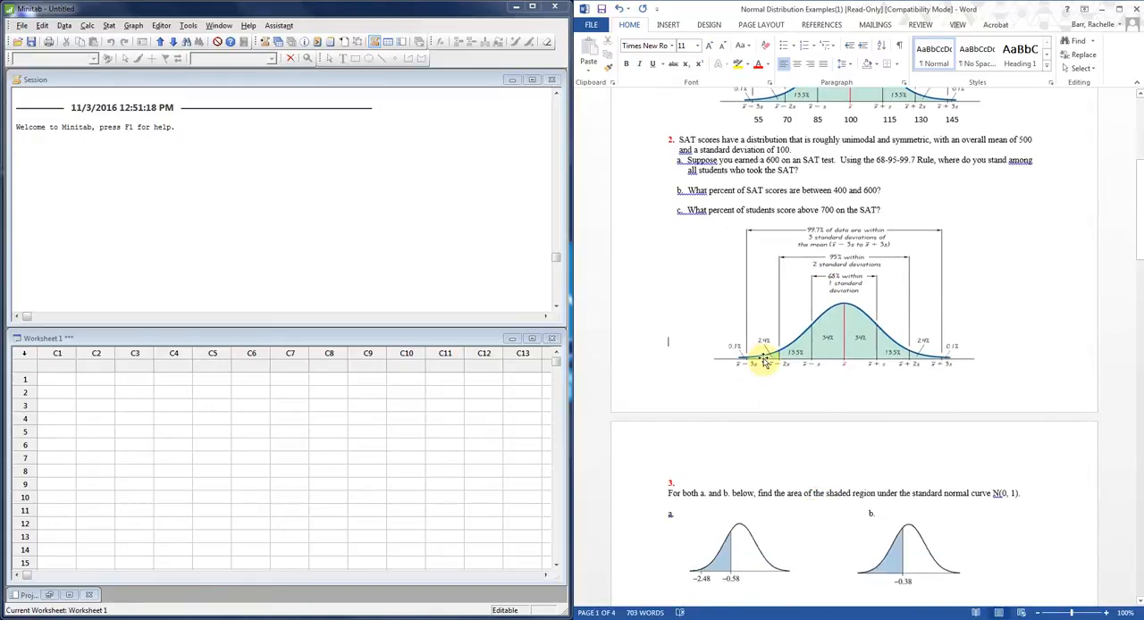
{"action": "left_click", "coordinate": [807, 180]}
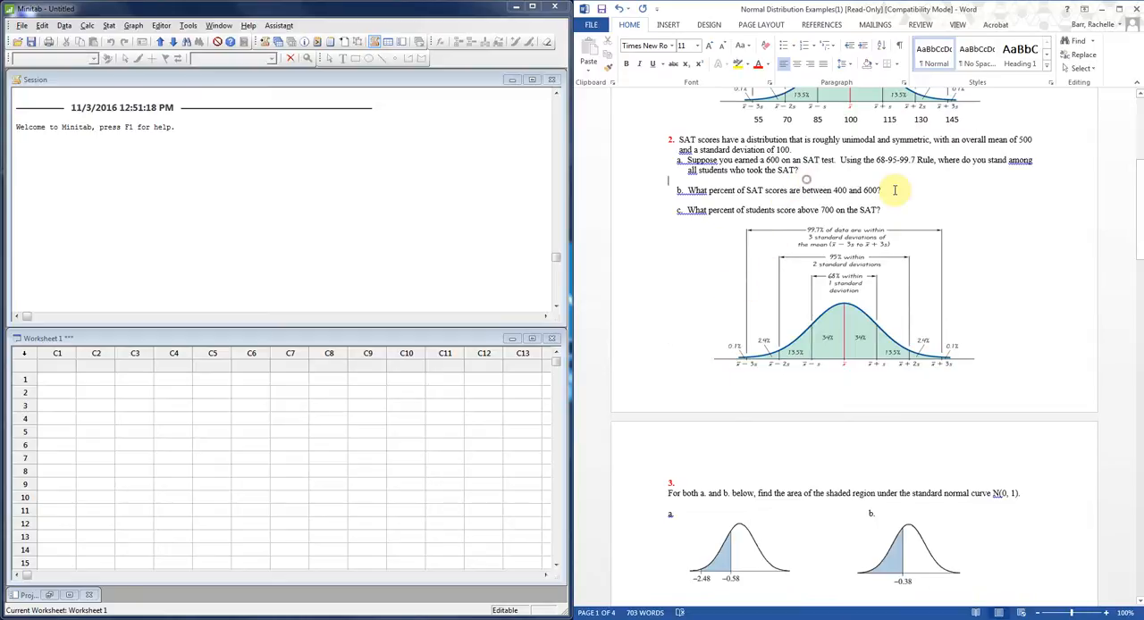
{"action": "key", "text": "Delete"}
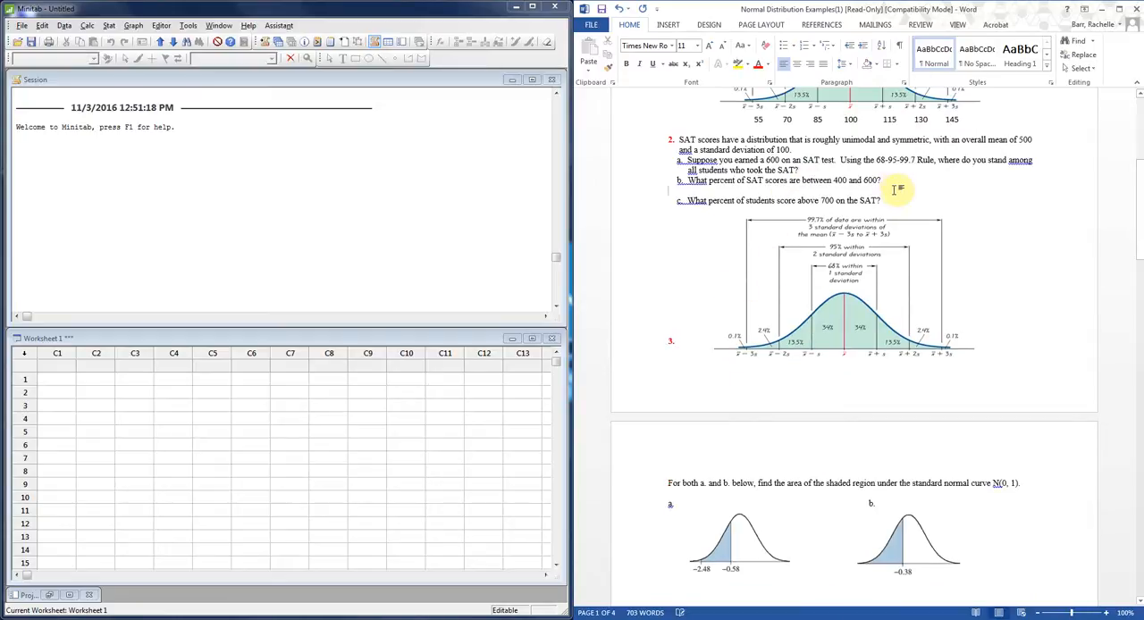
{"action": "key", "text": "Delete"}
Insert blank lines beside the SAT curve to push the problem 3 heading back to the next page.
{"action": "left_click", "coordinate": [980, 327]}
{"action": "key", "text": "Return"}
{"action": "key", "text": "Return"}
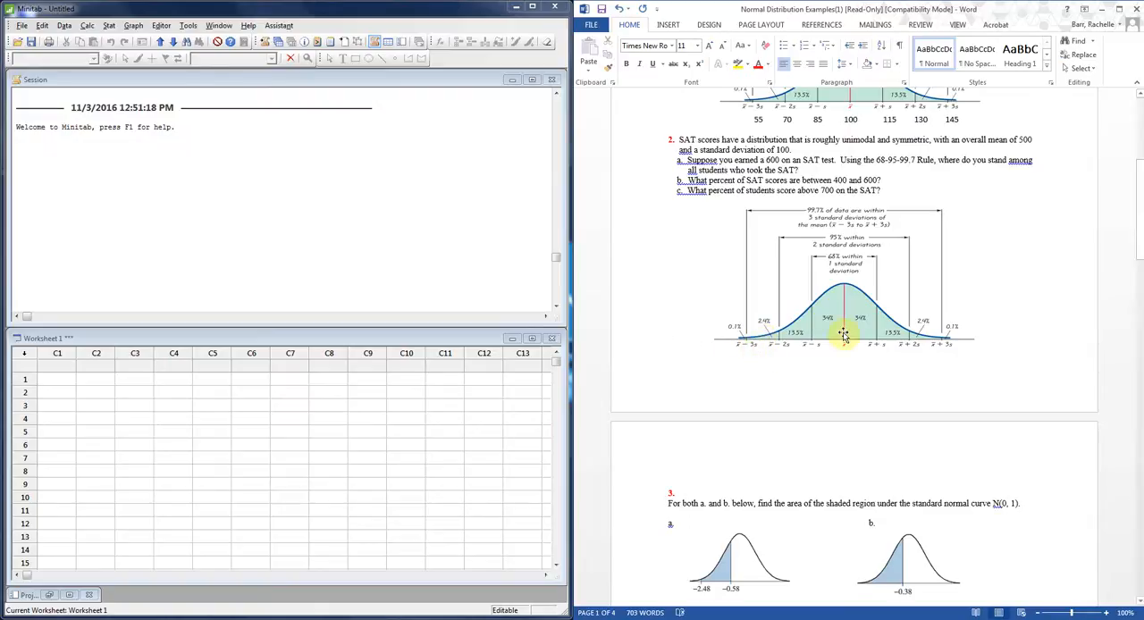
{"action": "key", "text": "Return"}
Tighten the line spacing of the row of IQ values beneath the first curve.
{"action": "left_click", "coordinate": [885, 295]}
{"action": "scroll", "coordinate": [901, 257], "scroll_direction": "up", "scroll_amount": 2}
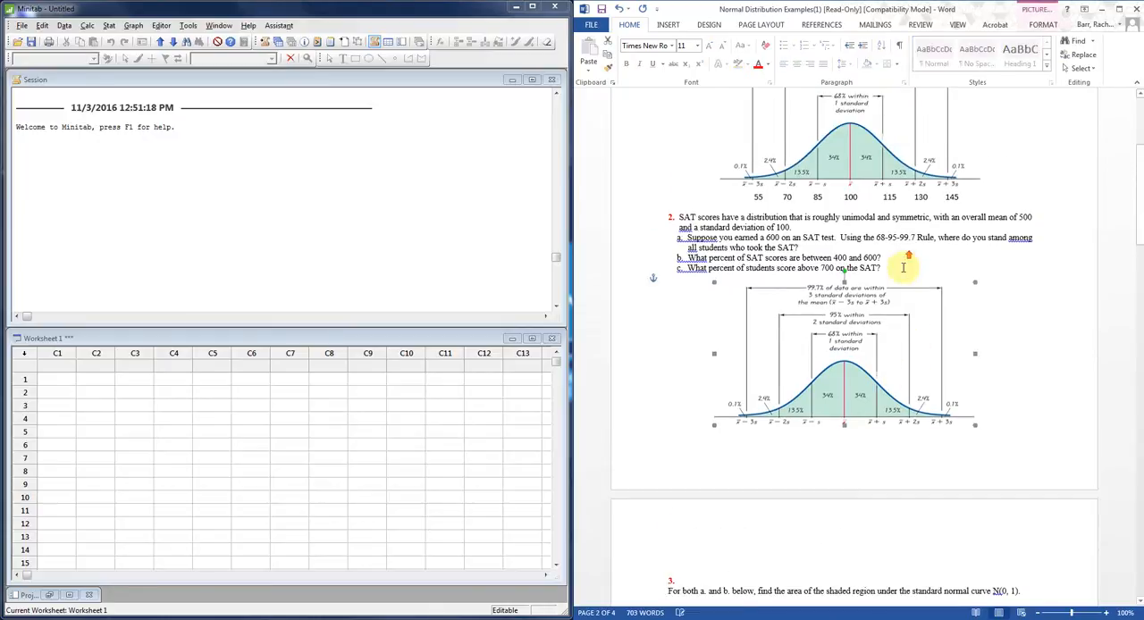
{"action": "left_click", "coordinate": [980, 202]}
{"action": "left_click_drag", "start_coordinate": [981, 202], "coordinate": [735, 198]}
{"action": "left_click", "coordinate": [844, 63]}
{"action": "left_click", "coordinate": [855, 82]}
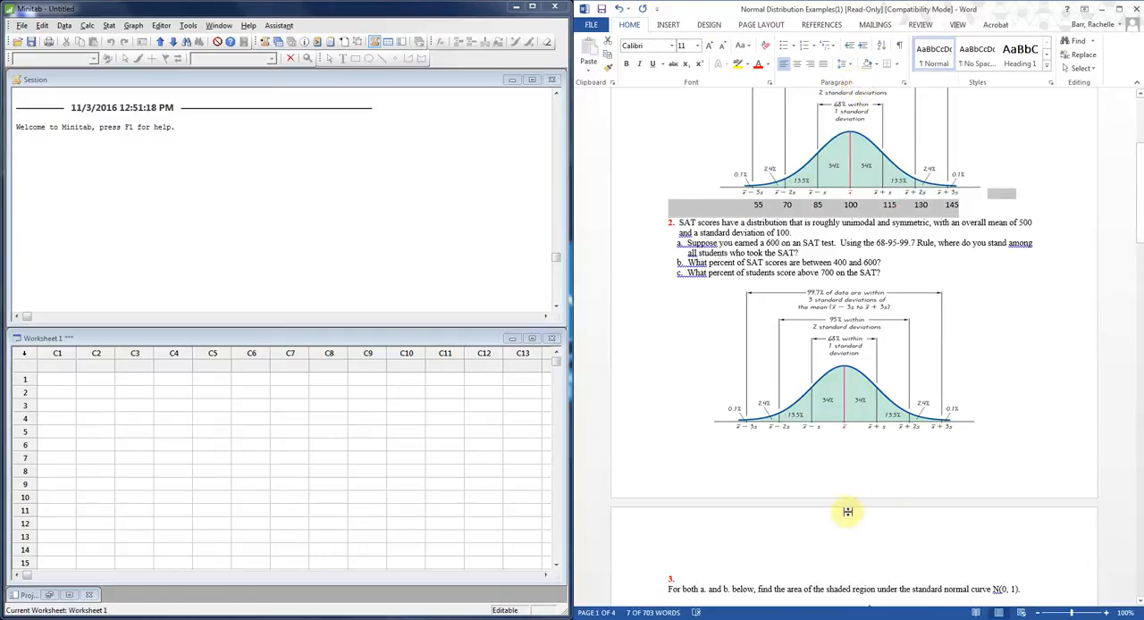
{"action": "left_click", "coordinate": [807, 459]}
{"action": "left_click", "coordinate": [793, 445]}
{"action": "key", "text": "Tab"}
{"action": "key", "text": "Tab"}
{"action": "key", "text": "BackSpace"}
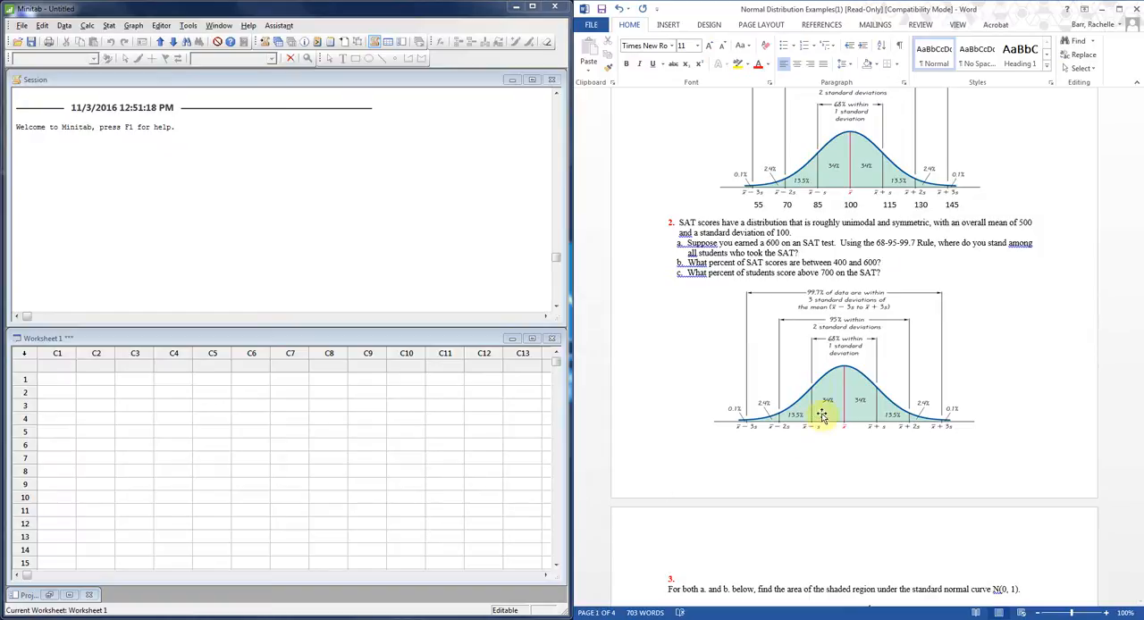
Move the SAT curve picture slightly upward to free the line beneath its axis for text.
{"action": "left_click", "coordinate": [814, 375]}
{"action": "mouse_move", "coordinate": [815, 375]}
{"action": "left_mouse_down"}
{"action": "mouse_move", "coordinate": [803, 415]}
{"action": "mouse_move", "coordinate": [809, 379]}
{"action": "mouse_move", "coordinate": [809, 390]}
{"action": "left_mouse_up"}
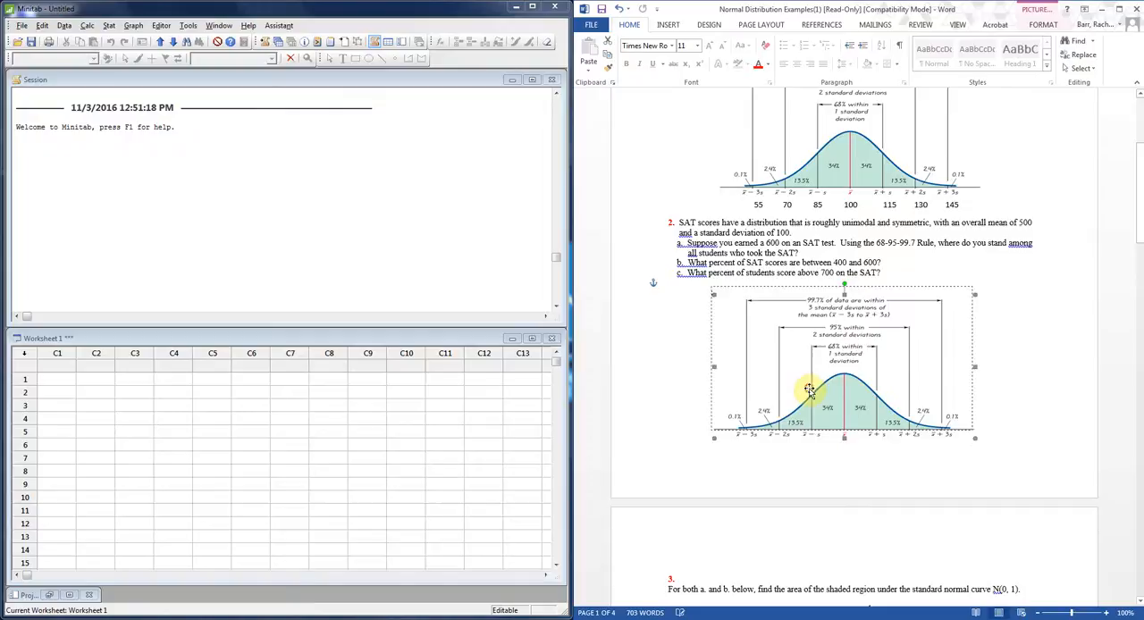
{"action": "left_click", "coordinate": [710, 447]}
{"action": "key", "text": "End"}
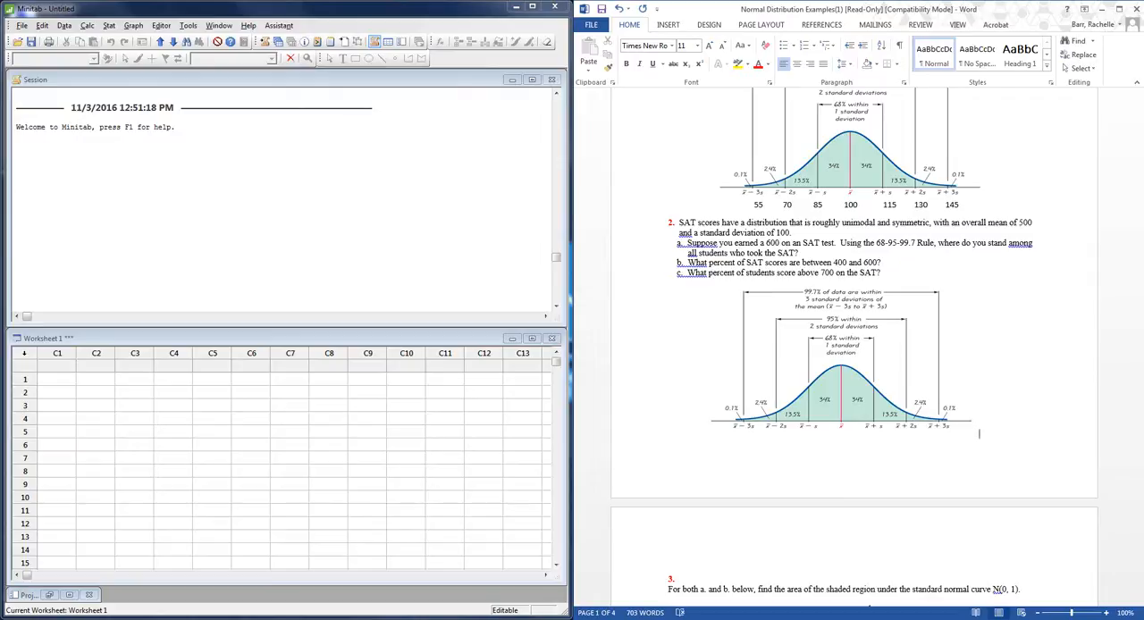
{"action": "left_click", "coordinate": [856, 329]}
{"action": "left_click_drag", "start_coordinate": [857, 329], "coordinate": [858, 319]}
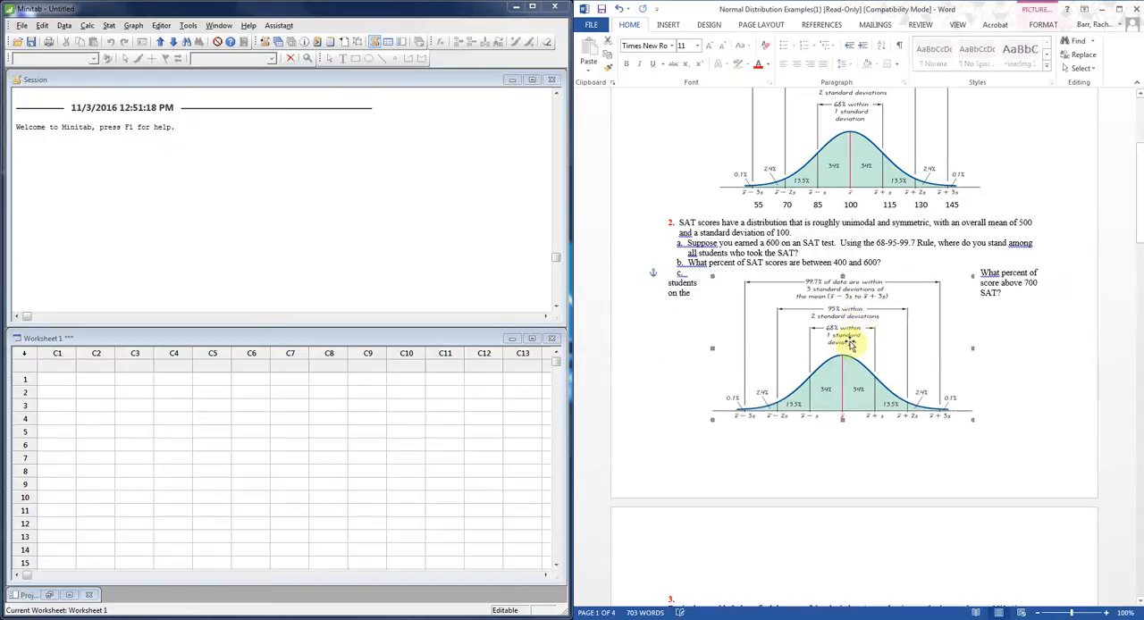
Enter the SAT values 500, 600, 700 and 800 beneath the second curve, from its mean through three standard deviations above.
{"action": "left_click", "coordinate": [702, 430]}
{"action": "key", "text": "Tab"}
{"action": "key", "text": "Tab"}
{"action": "key", "text": "Tab"}
{"action": "key", "text": "Tab"}
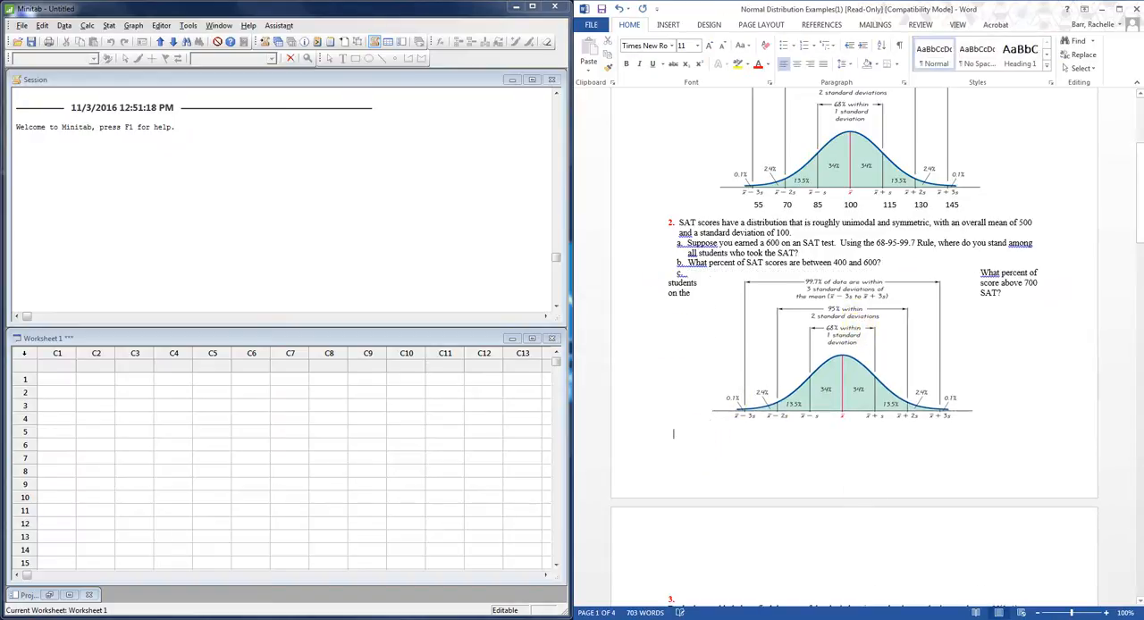
{"action": "type", "text": "500    600"}
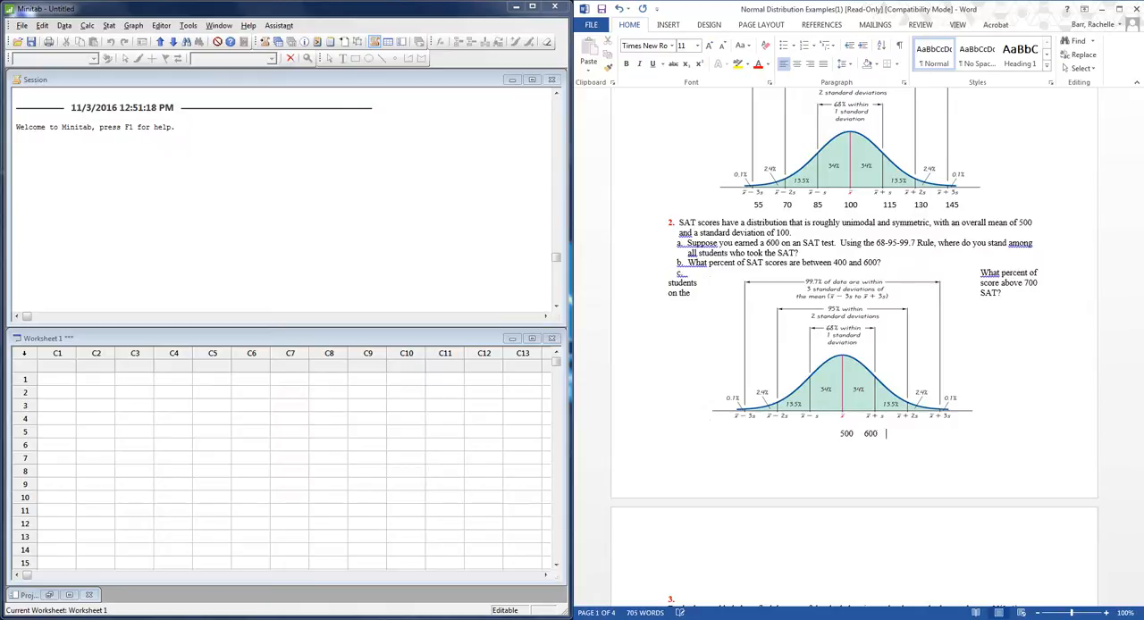
{"action": "type", "text": "    7000"}
{"action": "key", "text": "BackSpace"}
{"action": "key", "text": "BackSpace"}
{"action": "key", "text": "BackSpace"}
{"action": "type", "text": "700"}
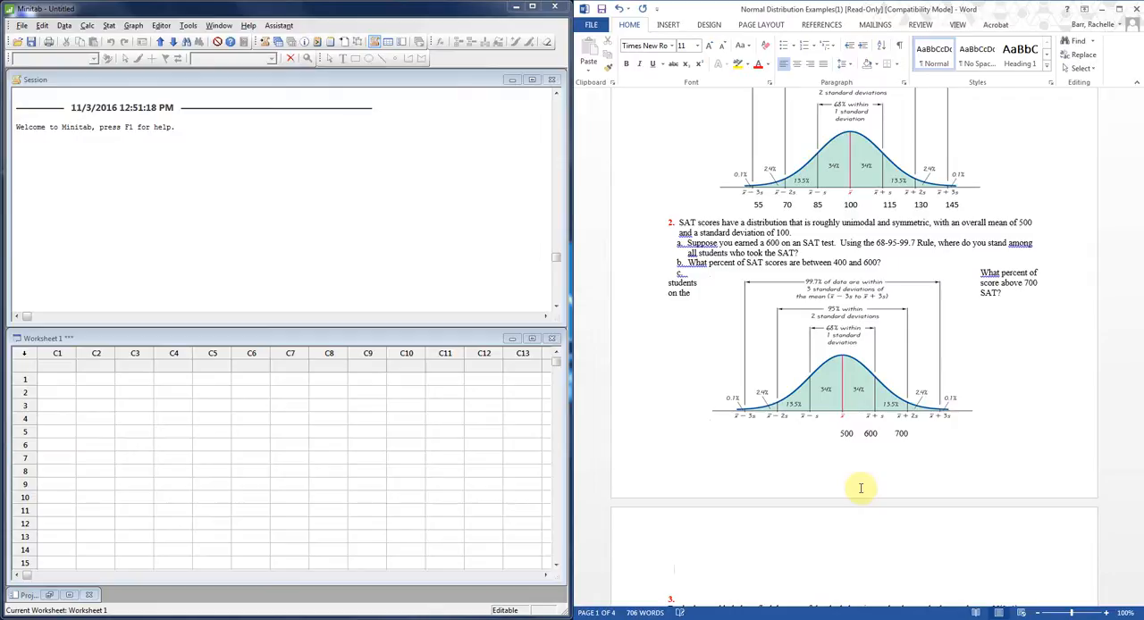
{"action": "type", "text": "      8"}
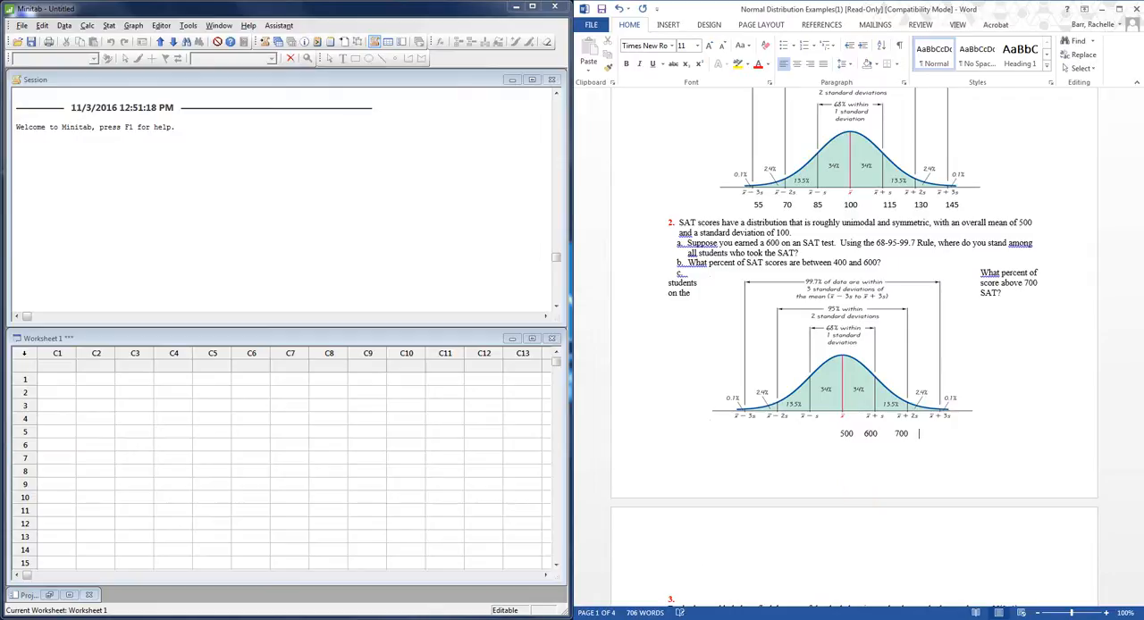
{"action": "type", "text": "00"}
Add the values 400, 300 and 200 before 500 for the standard deviations below the SAT mean.
{"action": "left_click", "coordinate": [831, 433]}
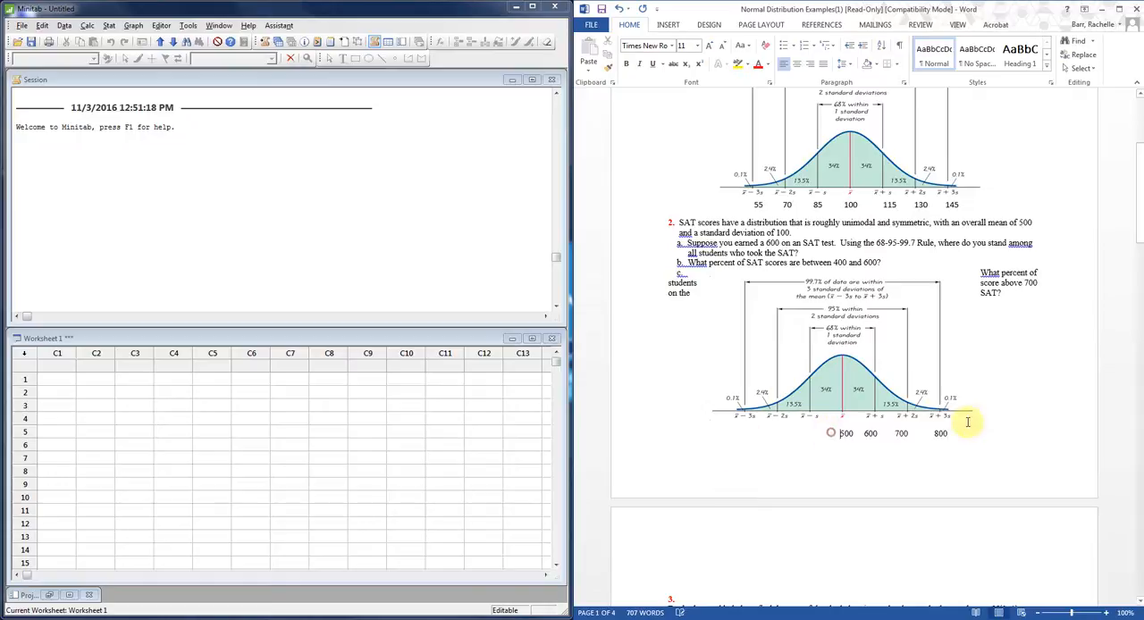
{"action": "type", "text": "400"}
{"action": "key", "text": "Left"}
{"action": "key", "text": "Left"}
{"action": "key", "text": "Left"}
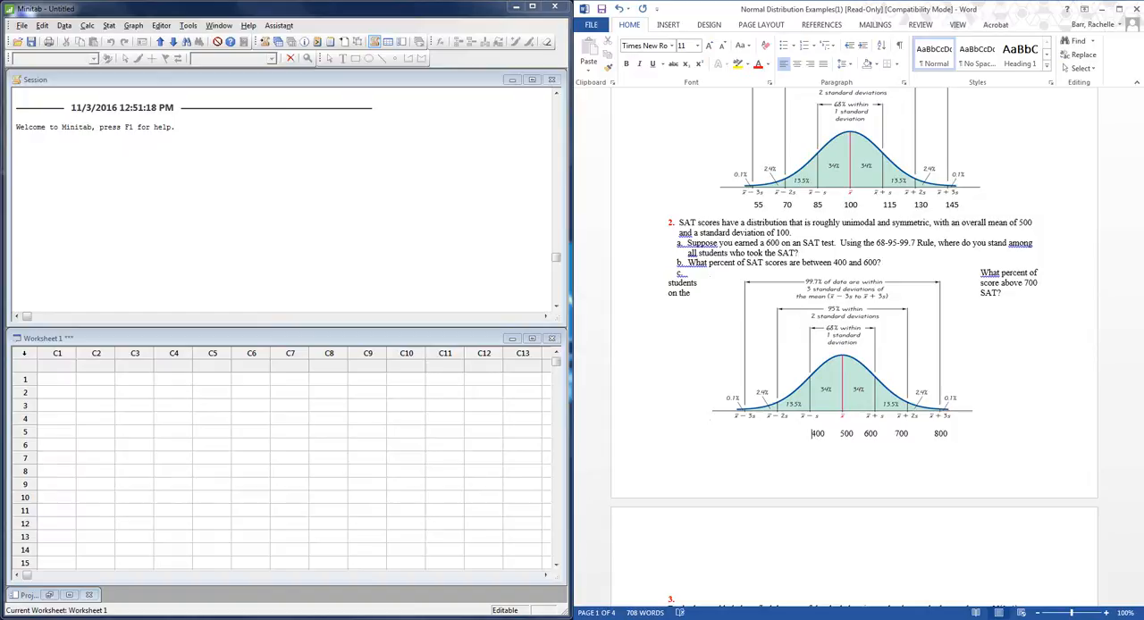
{"action": "key", "text": "Left"}
{"action": "key", "text": "Left"}
{"action": "type", "text": "3"}
{"action": "type", "text": "200"}
Nudge the SAT curve picture slightly down and realign the row of values from 200 to 800 beneath its axis.
{"action": "left_click_drag", "start_coordinate": [865, 341], "coordinate": [865, 349]}
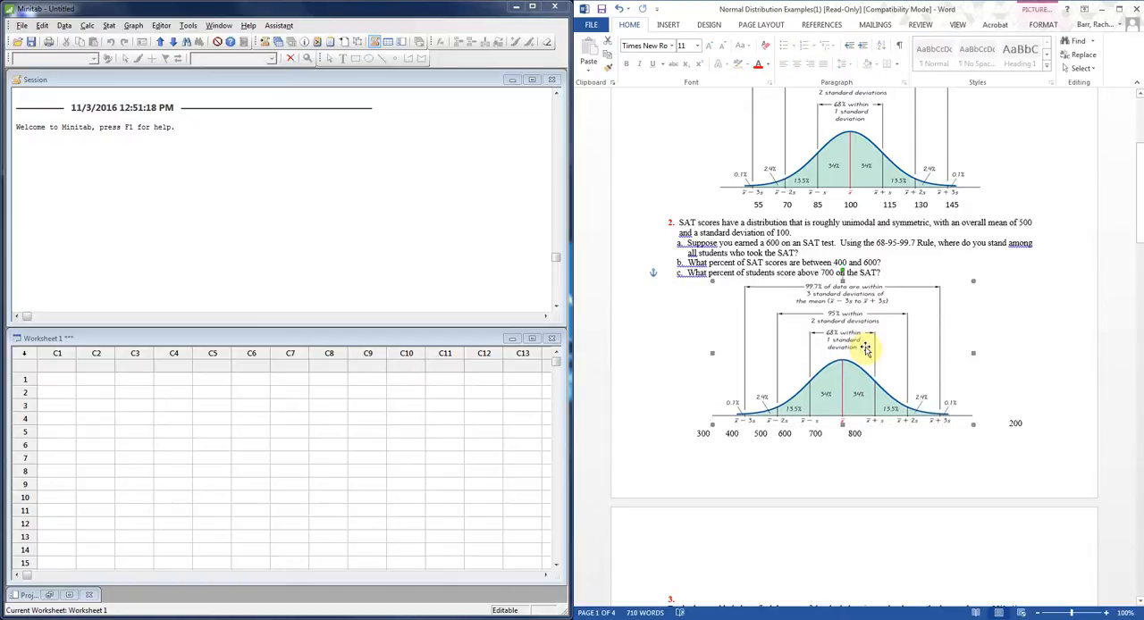
{"action": "left_click", "coordinate": [985, 424]}
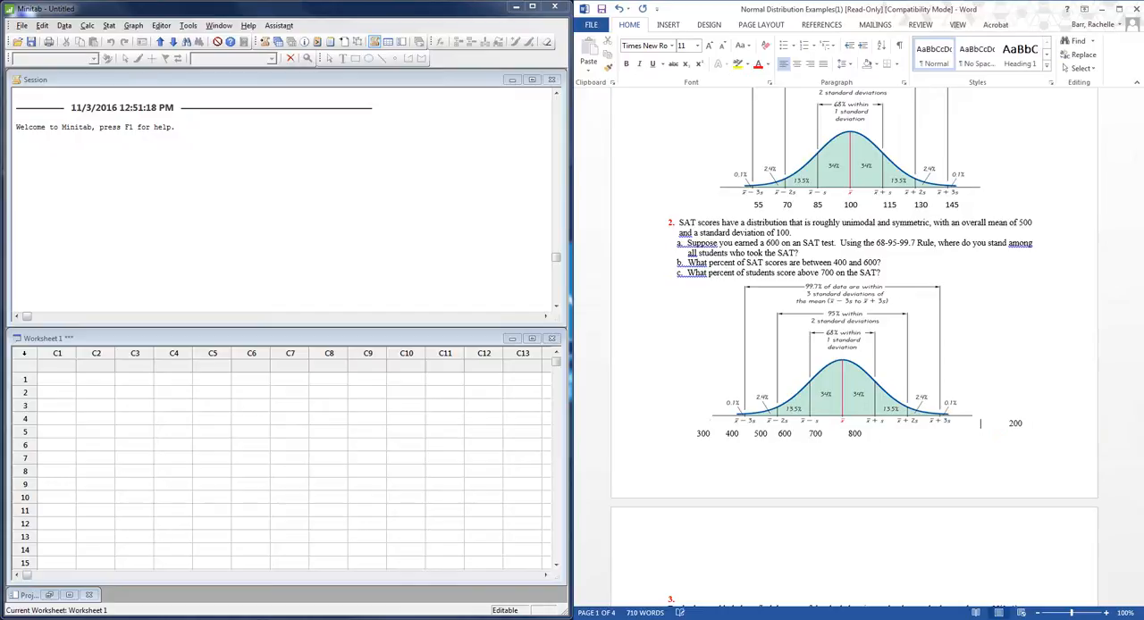
{"action": "key", "text": "Return"}
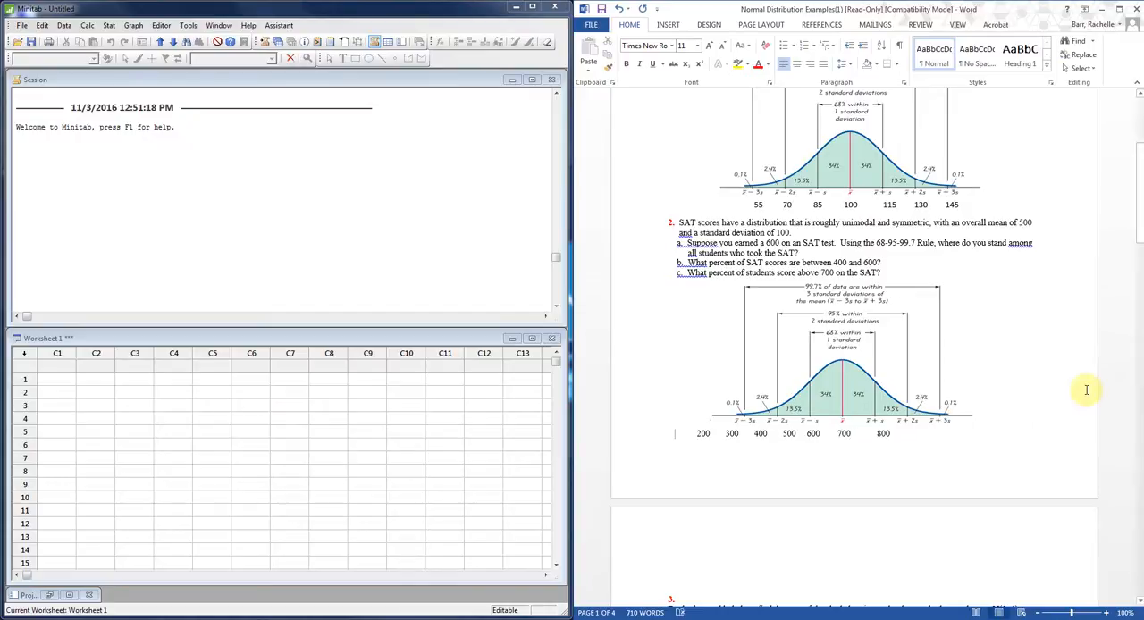
{"action": "key", "text": "Tab"}
{"action": "key", "text": "Tab"}
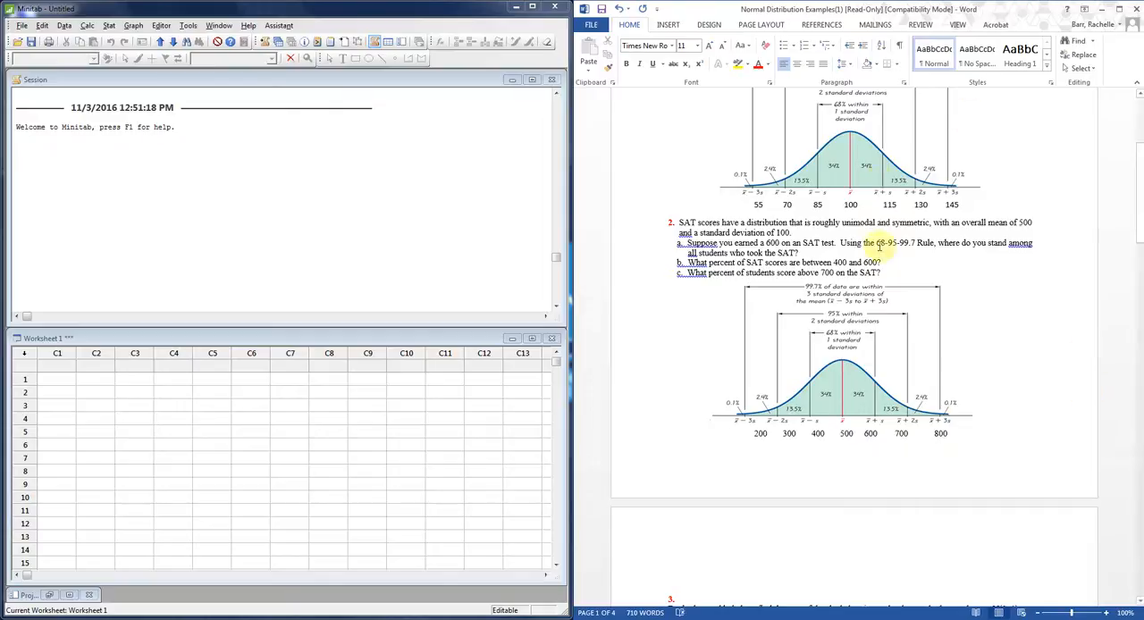
Answer problem 2 part a with the percentile notation P84, formatting the 84 as a subscript.
{"action": "left_click", "coordinate": [838, 258]}
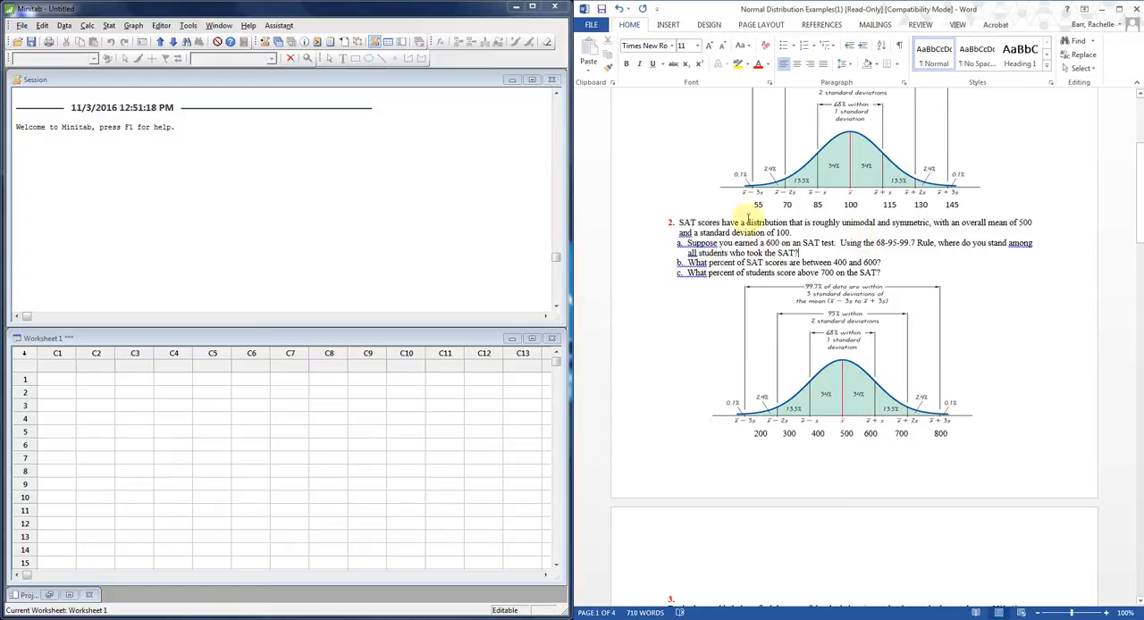
{"action": "left_click", "coordinate": [864, 433]}
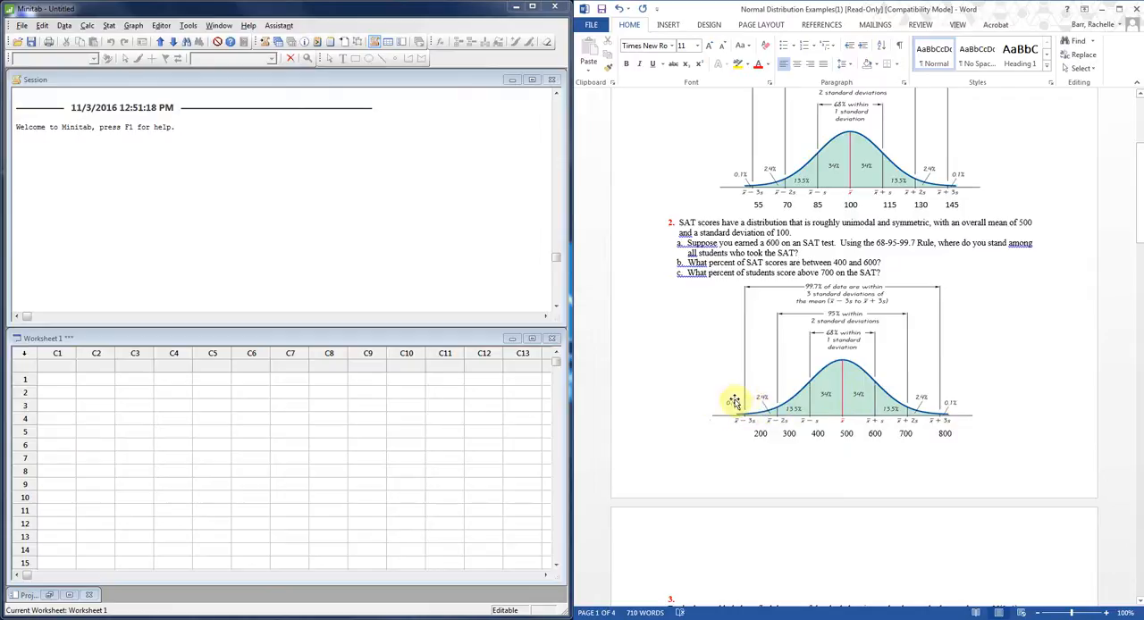
{"action": "left_click", "coordinate": [815, 254]}
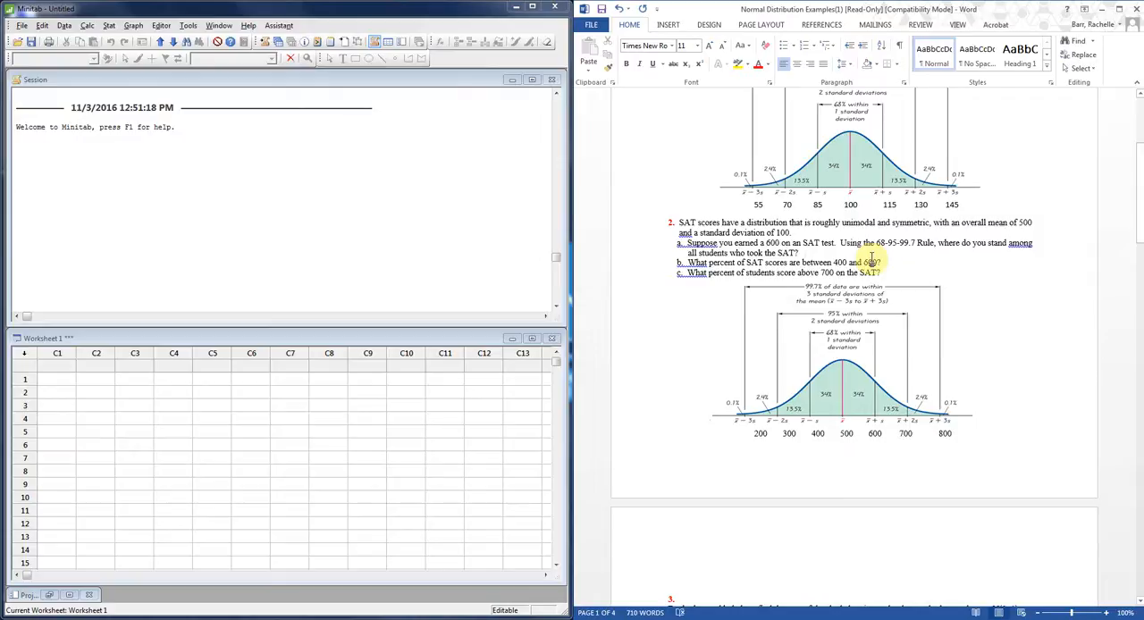
{"action": "type", "text": "P8"}
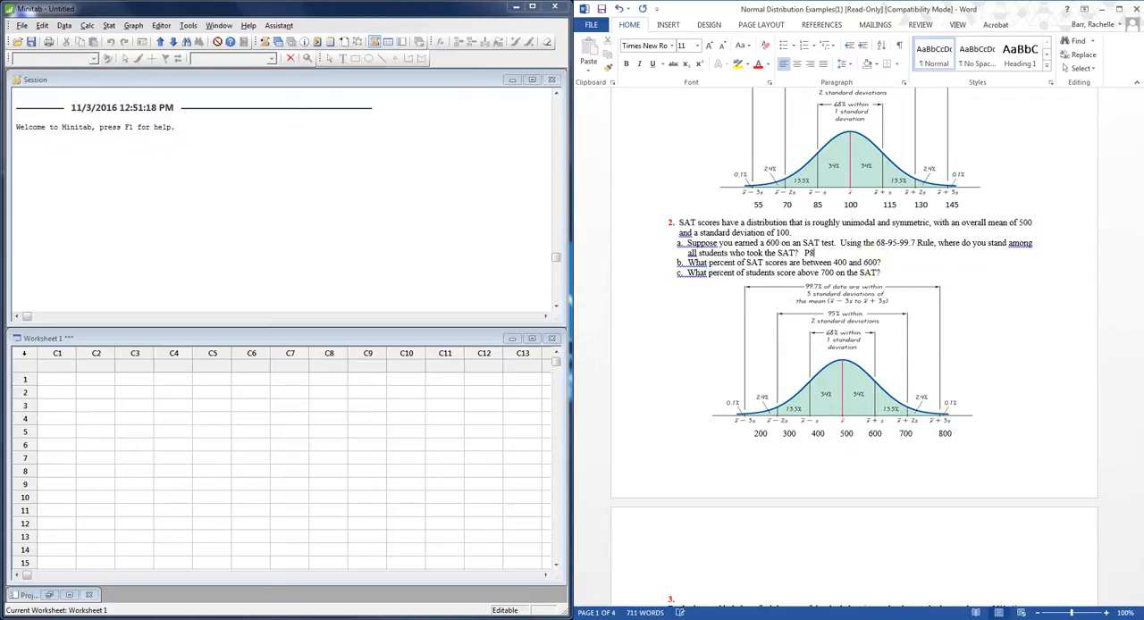
{"action": "type", "text": "4"}
{"action": "key", "text": "ctrl+shift+Left"}
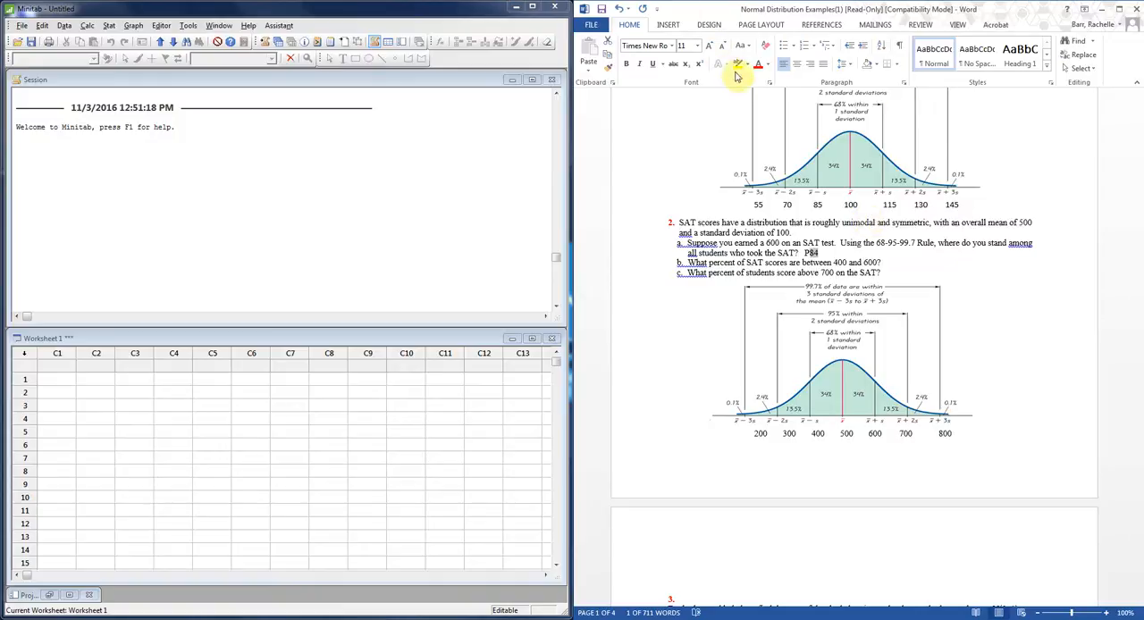
{"action": "left_click", "coordinate": [685, 64]}
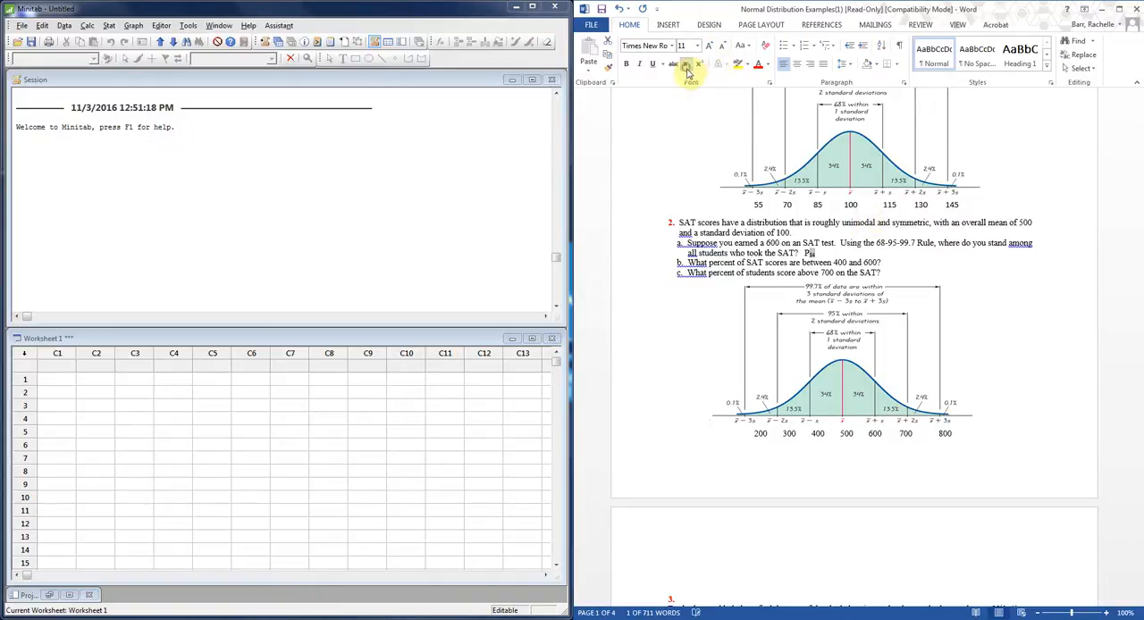
{"action": "left_click", "coordinate": [833, 255]}
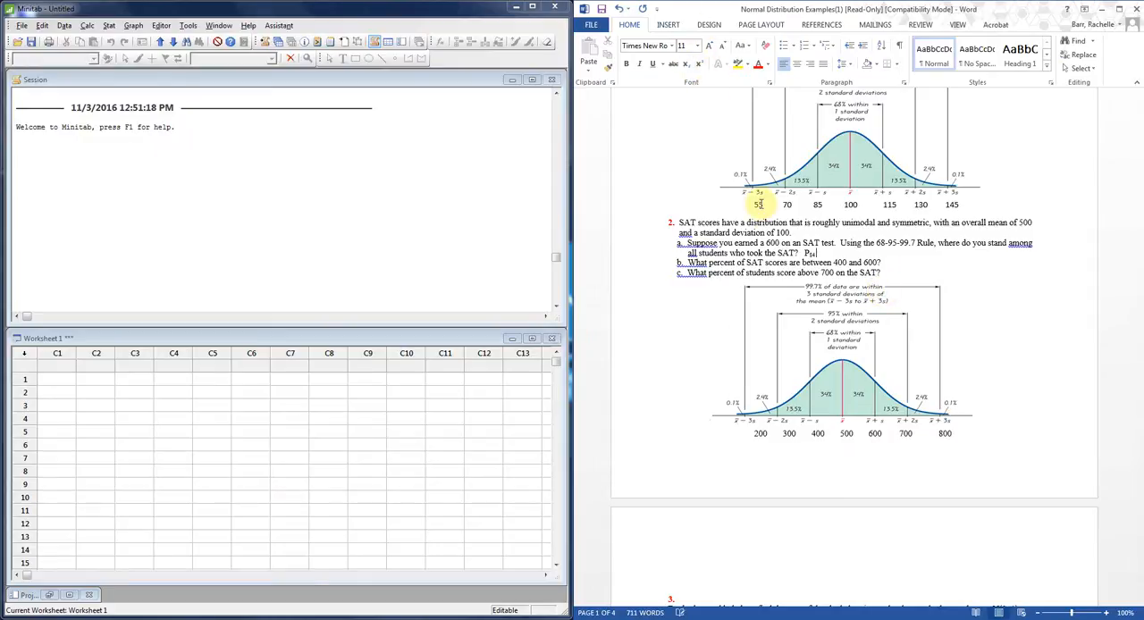
Complete the part a answer with the sentence "You scored better than 84 % of all test takers.".
{"action": "type", "text": "You c"}
{"action": "key", "text": "BackSpace"}
{"action": "type", "text": "socred"}
{"action": "key", "text": "BackSpace"}
{"action": "key", "text": "BackSpace"}
{"action": "key", "text": "BackSpace"}
{"action": "key", "text": "BackSpace"}
{"action": "key", "text": "BackSpace"}
{"action": "type", "text": "cored better than"}
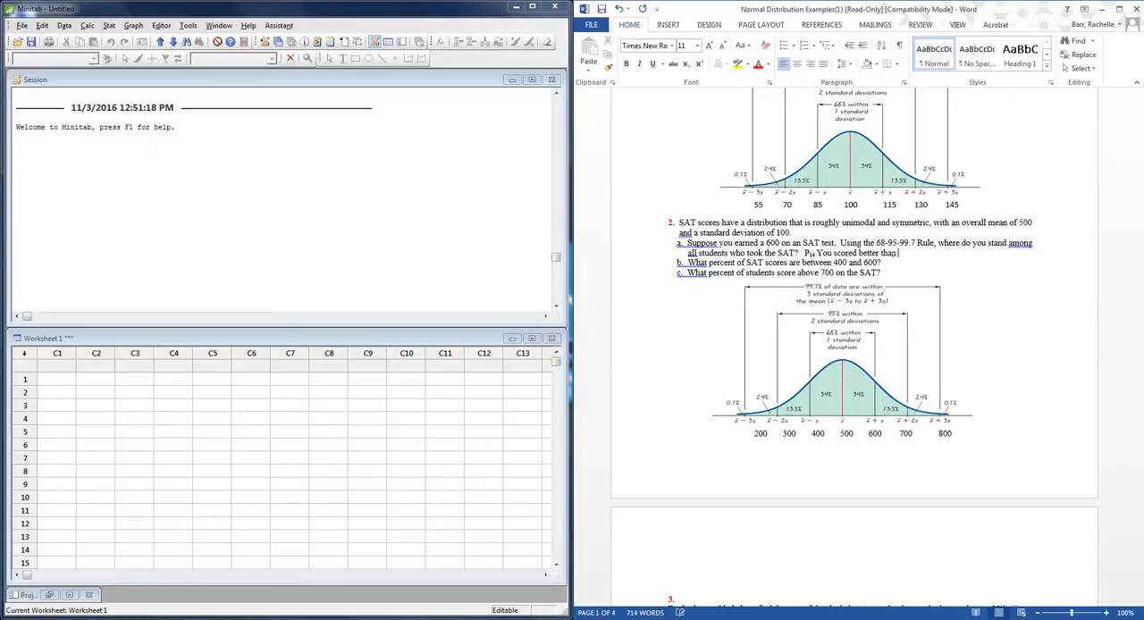
{"action": "type", "text": " 84 % of all test takers."}
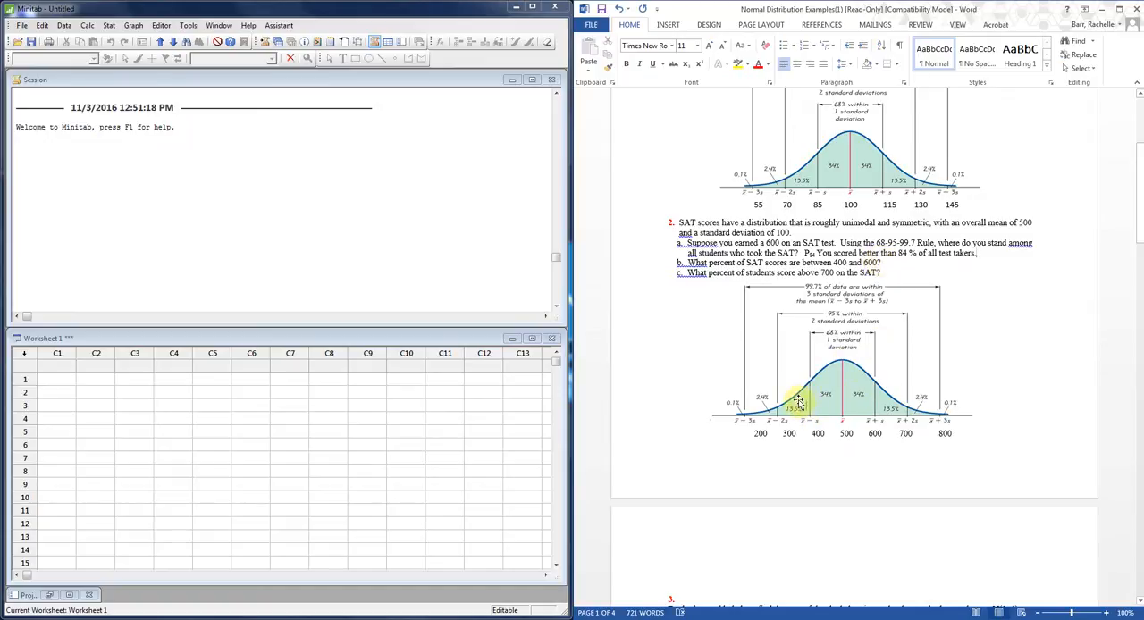
Answer problem 2 part b with 68% and part c with 25%.
{"action": "left_click", "coordinate": [882, 263]}
{"action": "type", "text": "68%"}
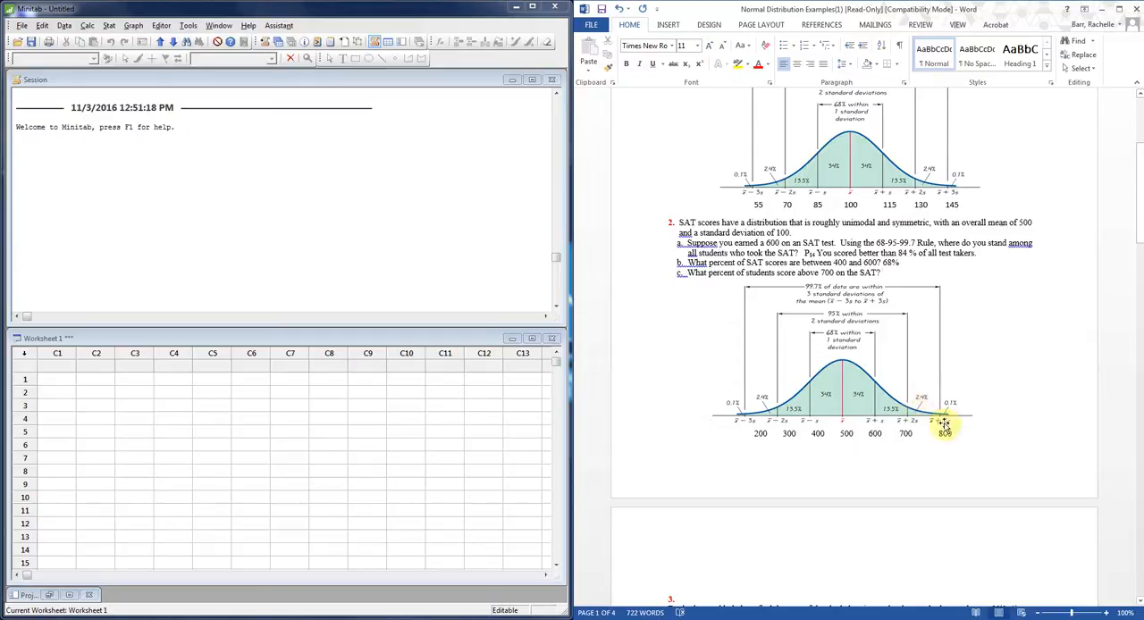
{"action": "left_click", "coordinate": [902, 280]}
{"action": "type", "text": "2.5"}
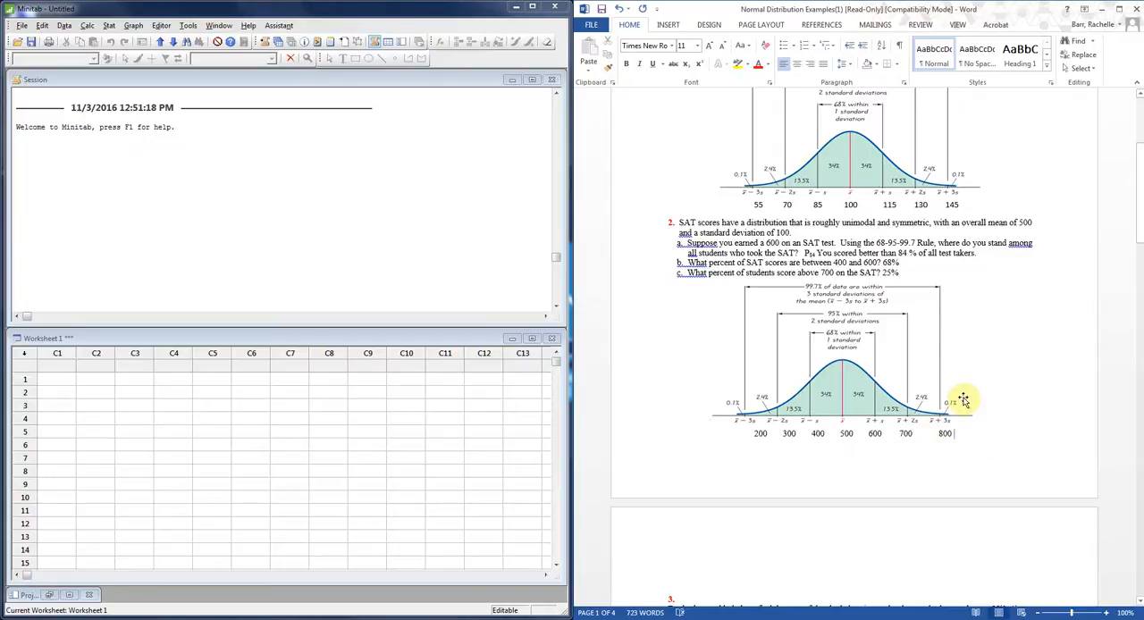
Go to problem 3, then switch to Minitab and start a probability distribution plot of the View Probability type.
{"action": "scroll", "coordinate": [948, 420], "scroll_direction": "down", "scroll_amount": 1}
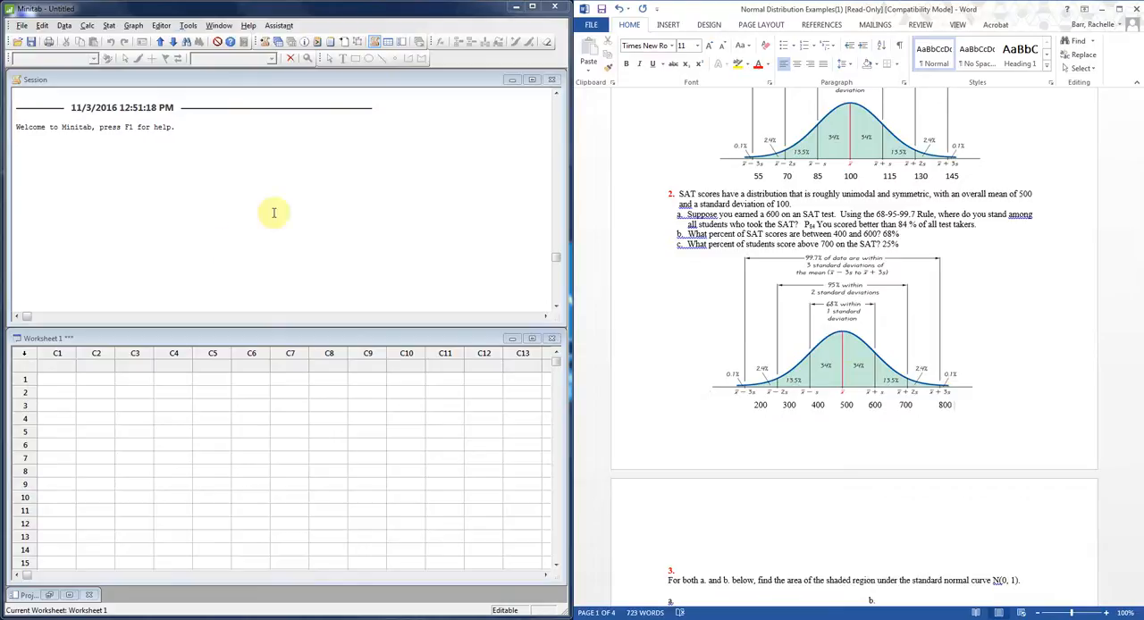
{"action": "scroll", "coordinate": [1001, 539], "scroll_direction": "down", "scroll_amount": 2}
{"action": "scroll", "coordinate": [1001, 539], "scroll_direction": "down", "scroll_amount": 1}
{"action": "scroll", "coordinate": [1000, 536], "scroll_direction": "down", "scroll_amount": 3}
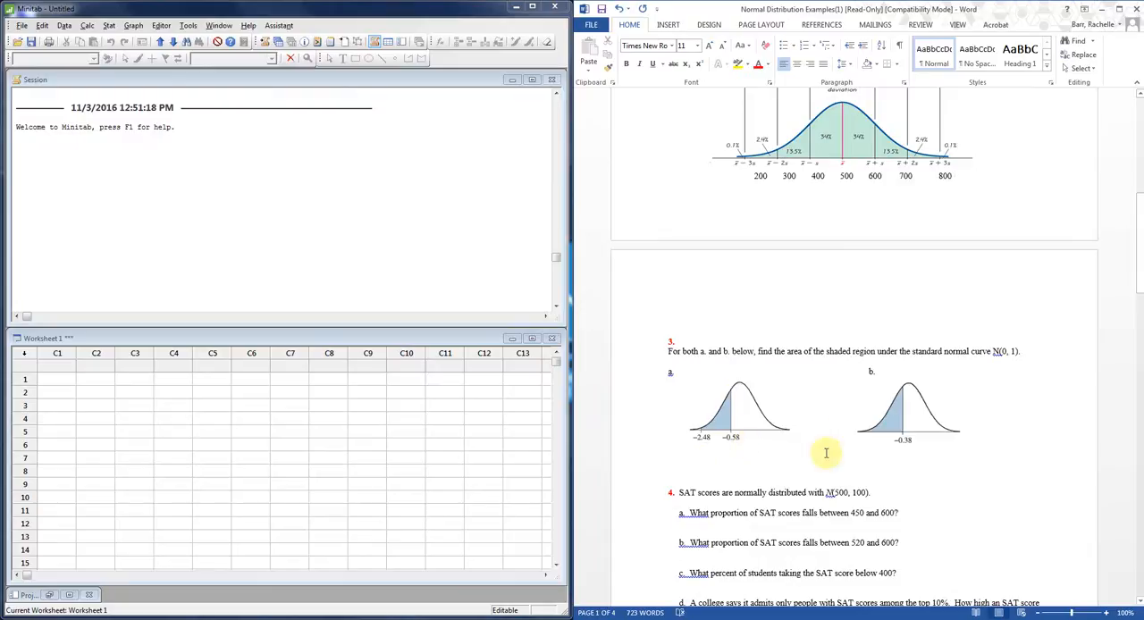
{"action": "left_click", "coordinate": [702, 454]}
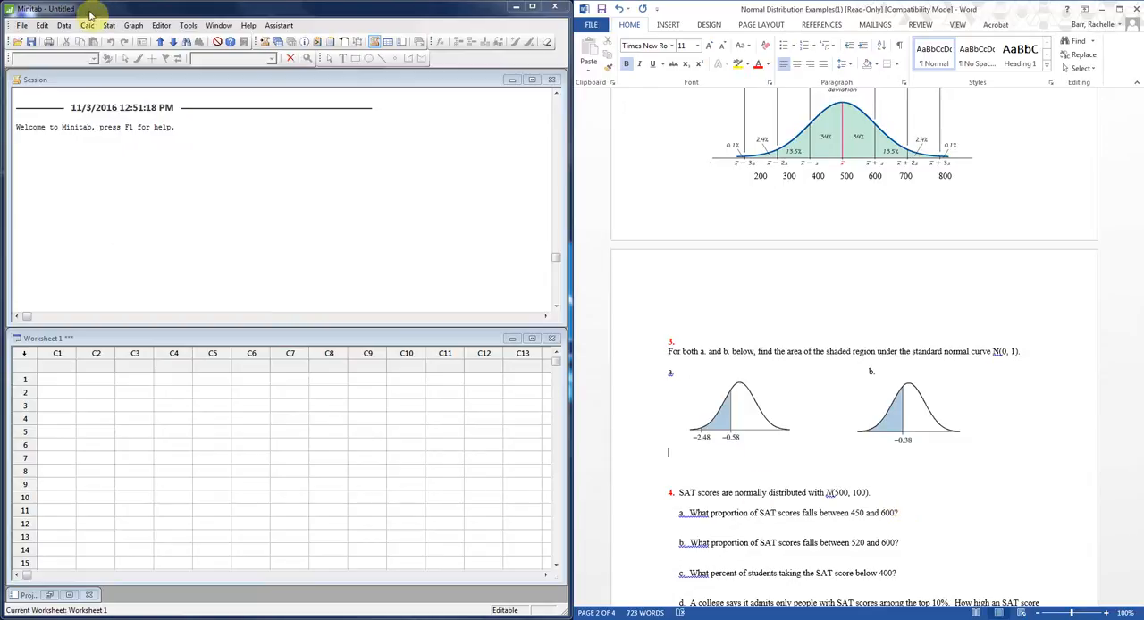
{"action": "left_click", "coordinate": [132, 26]}
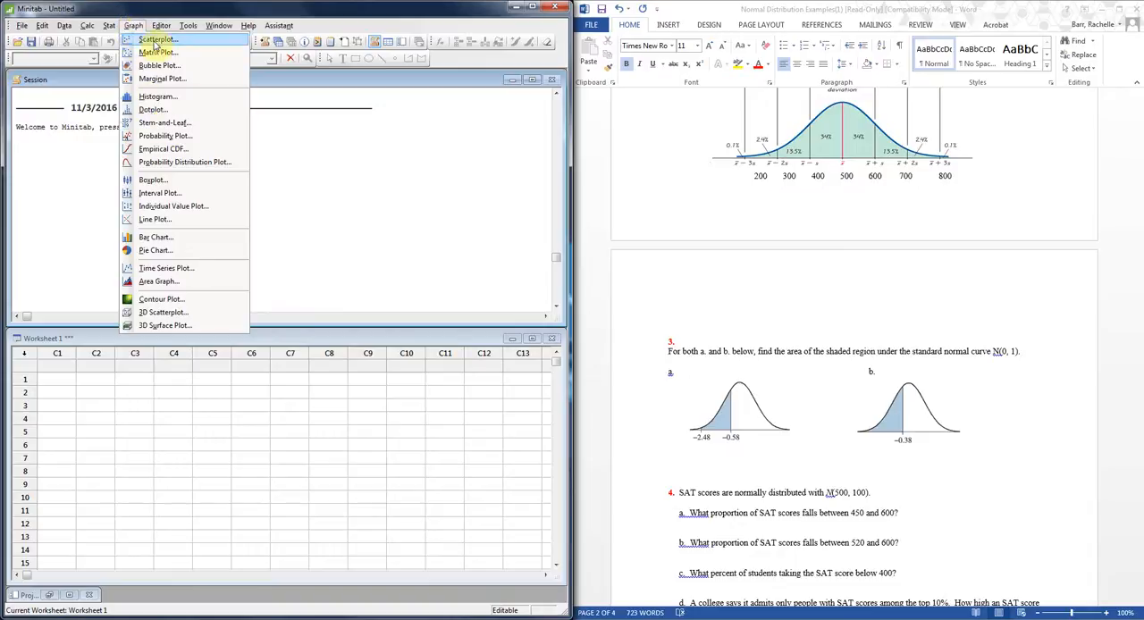
{"action": "left_click", "coordinate": [175, 165]}
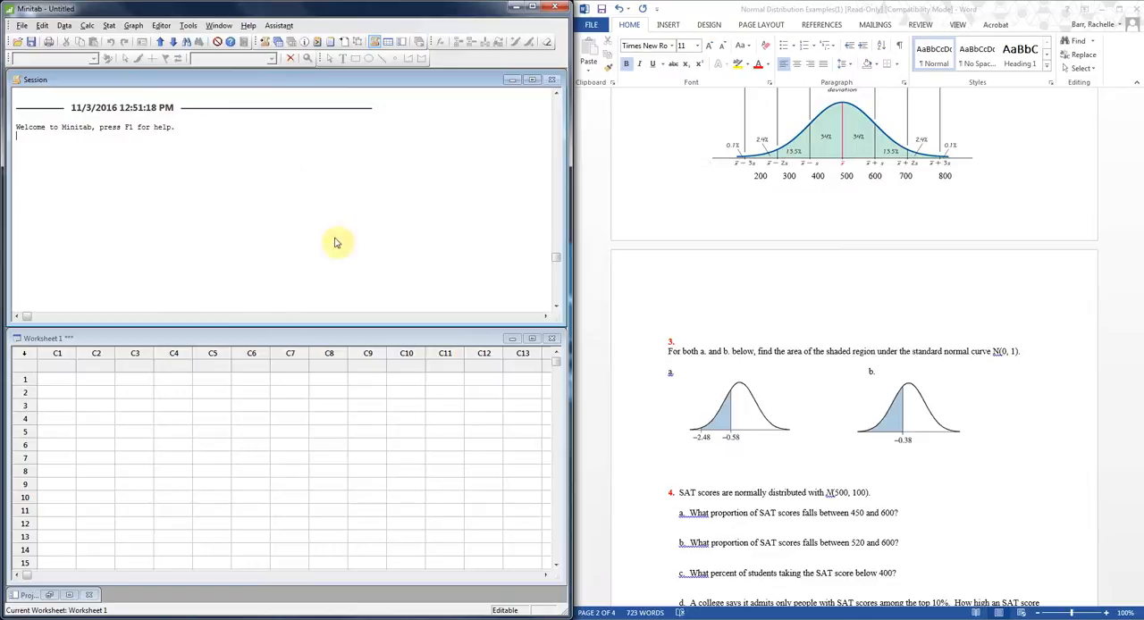
{"action": "left_click_drag", "start_coordinate": [318, 258], "coordinate": [306, 211]}
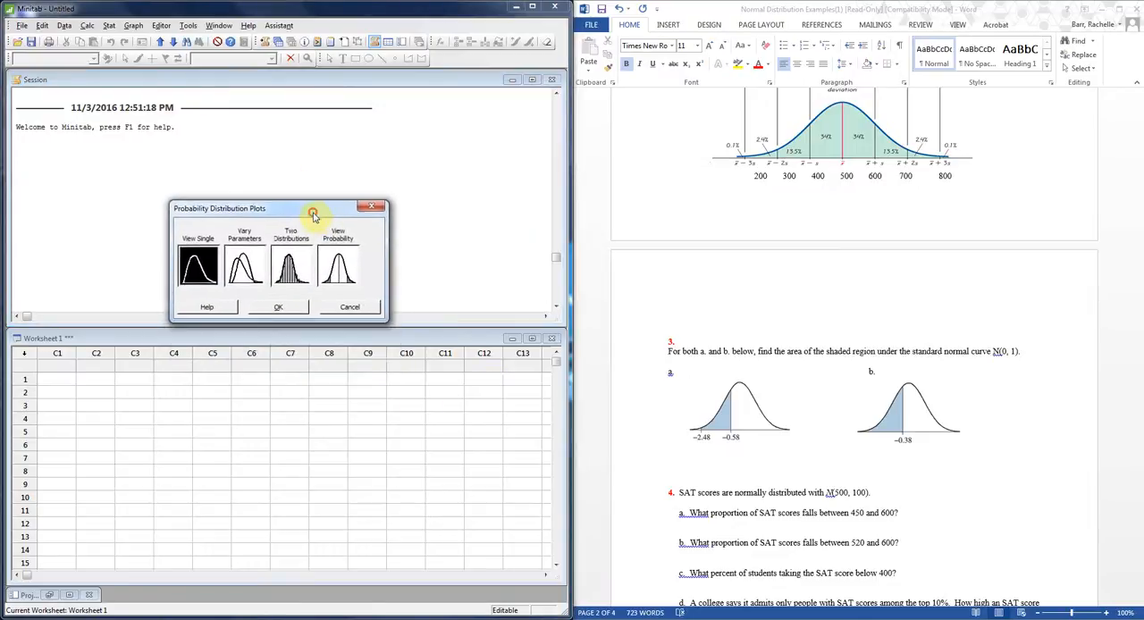
{"action": "left_click", "coordinate": [348, 273]}
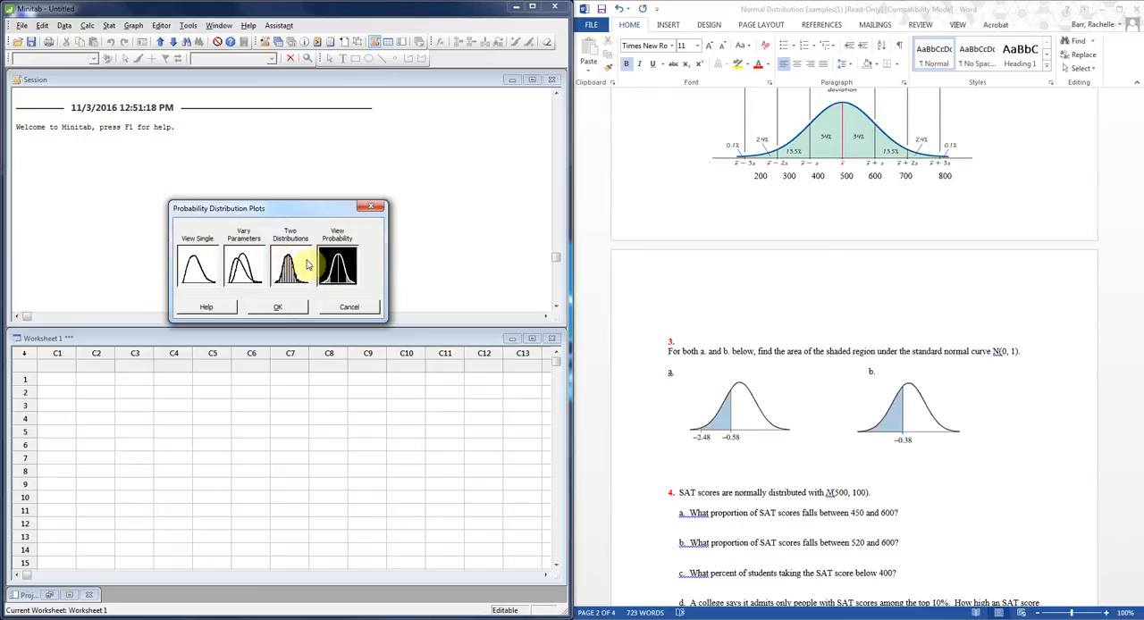
{"action": "left_click", "coordinate": [291, 309]}
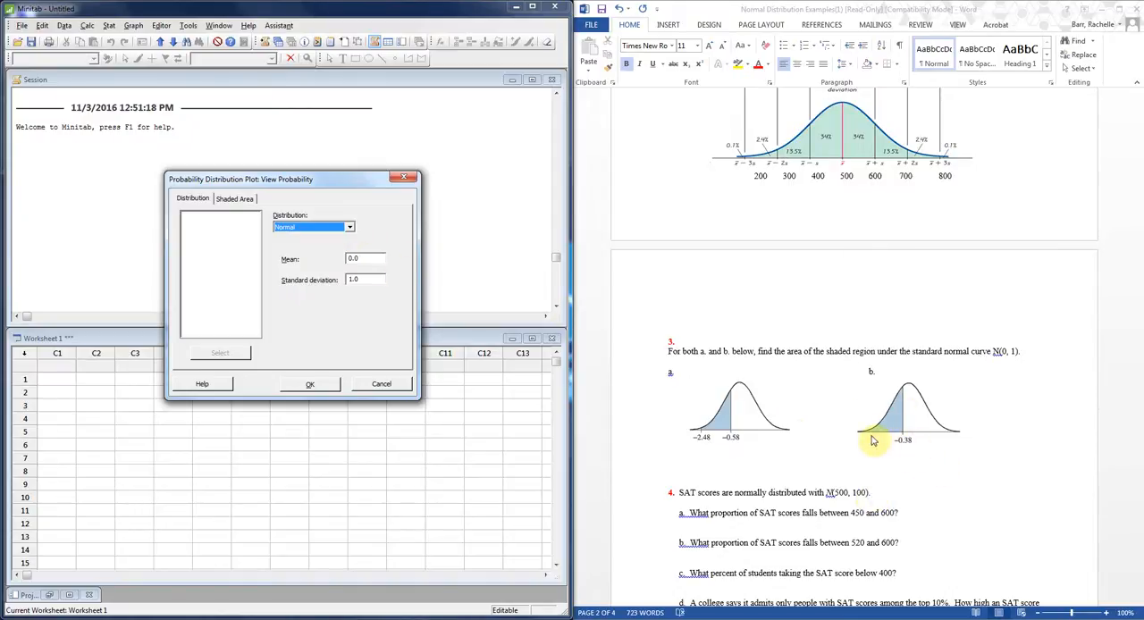
Define the shaded area by X value as the left tail at -0.38 and create the plot for problem 3 part b.
{"action": "left_click", "coordinate": [237, 200]}
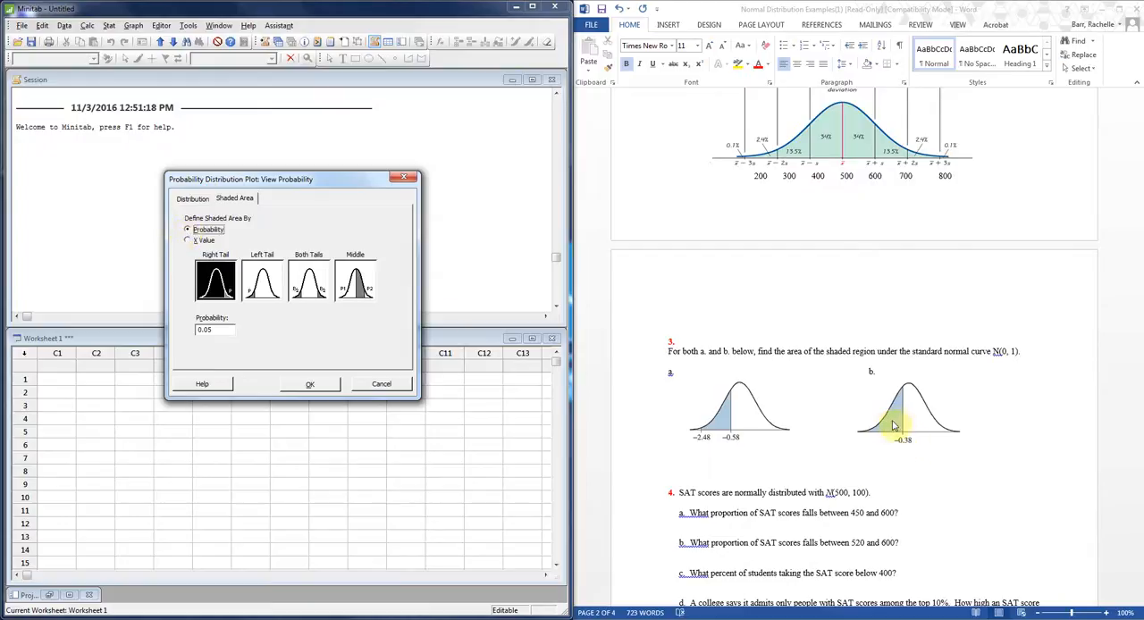
{"action": "left_click", "coordinate": [186, 240]}
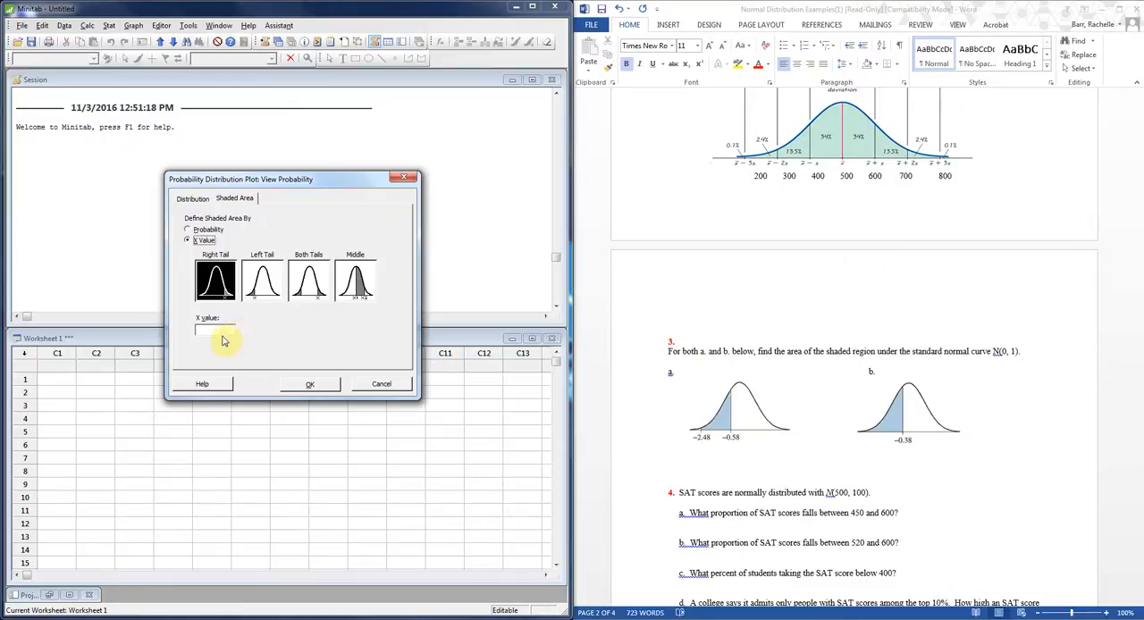
{"action": "left_click", "coordinate": [259, 284]}
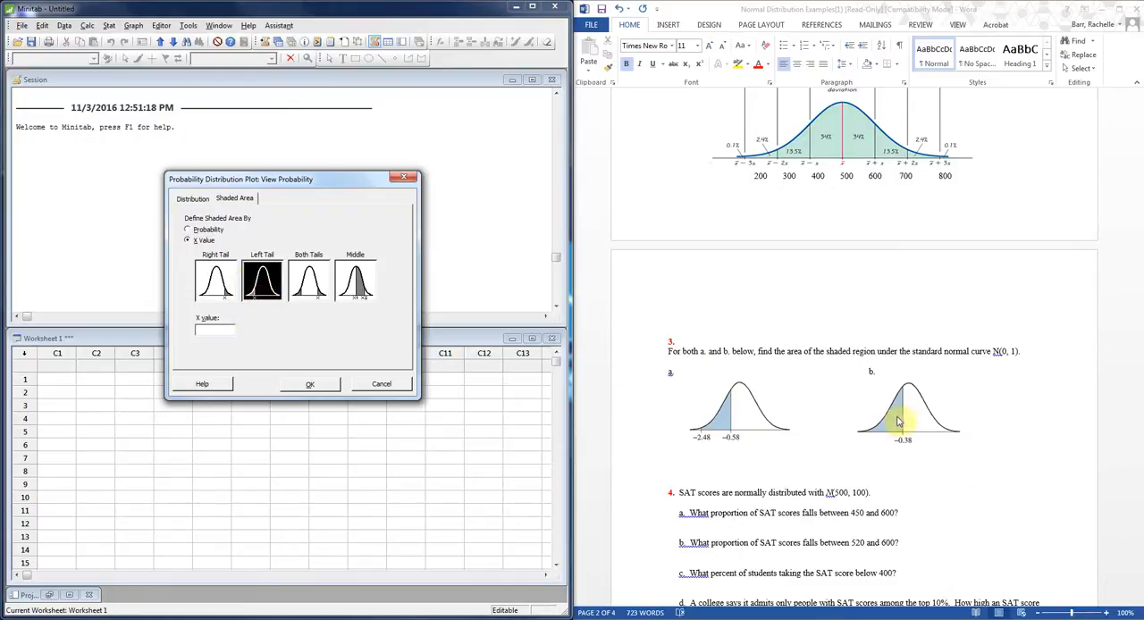
{"action": "left_click", "coordinate": [226, 329]}
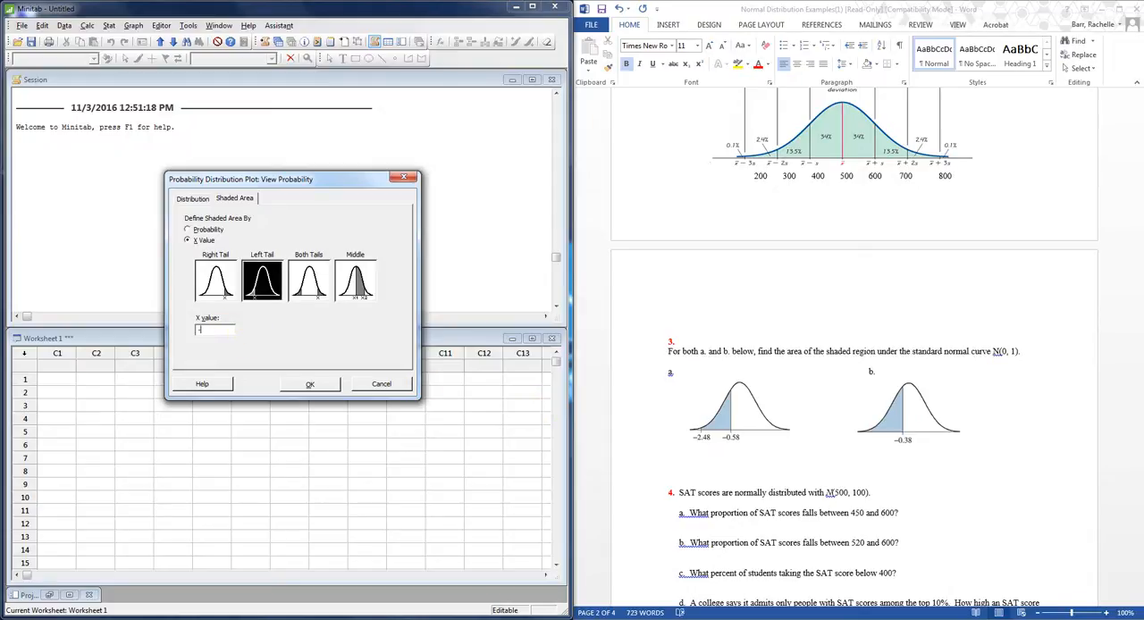
{"action": "type", "text": "-0.38"}
{"action": "left_click", "coordinate": [311, 387]}
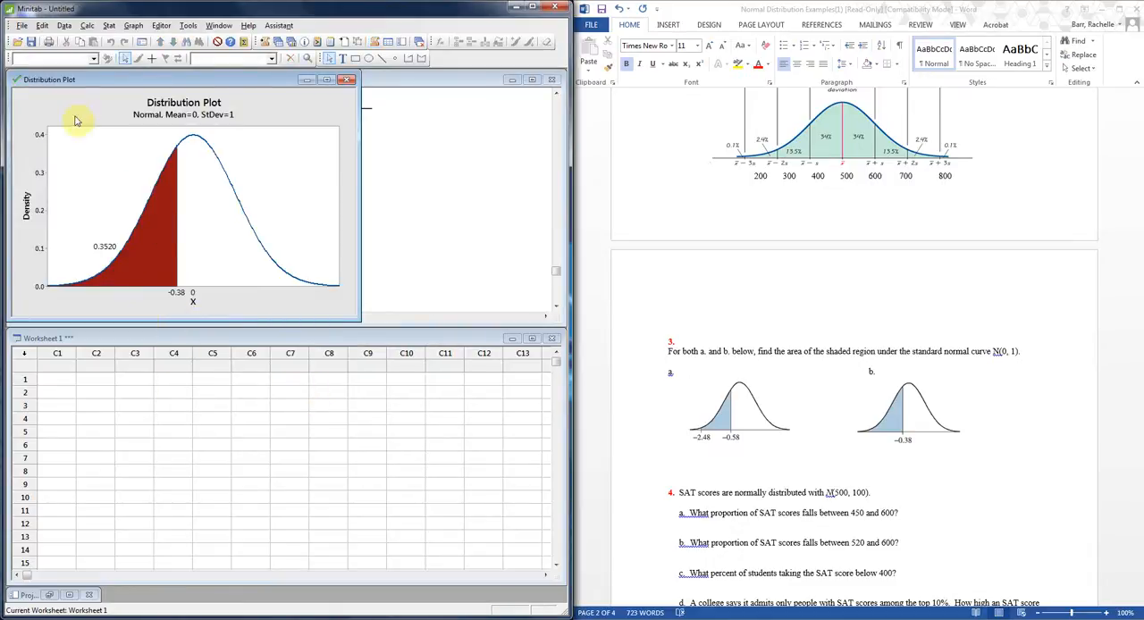
Move the distribution plot window within Minitab and reposition the probability label slightly higher beside the shaded area.
{"action": "left_click_drag", "start_coordinate": [233, 79], "coordinate": [327, 90]}
{"action": "left_click", "coordinate": [200, 257]}
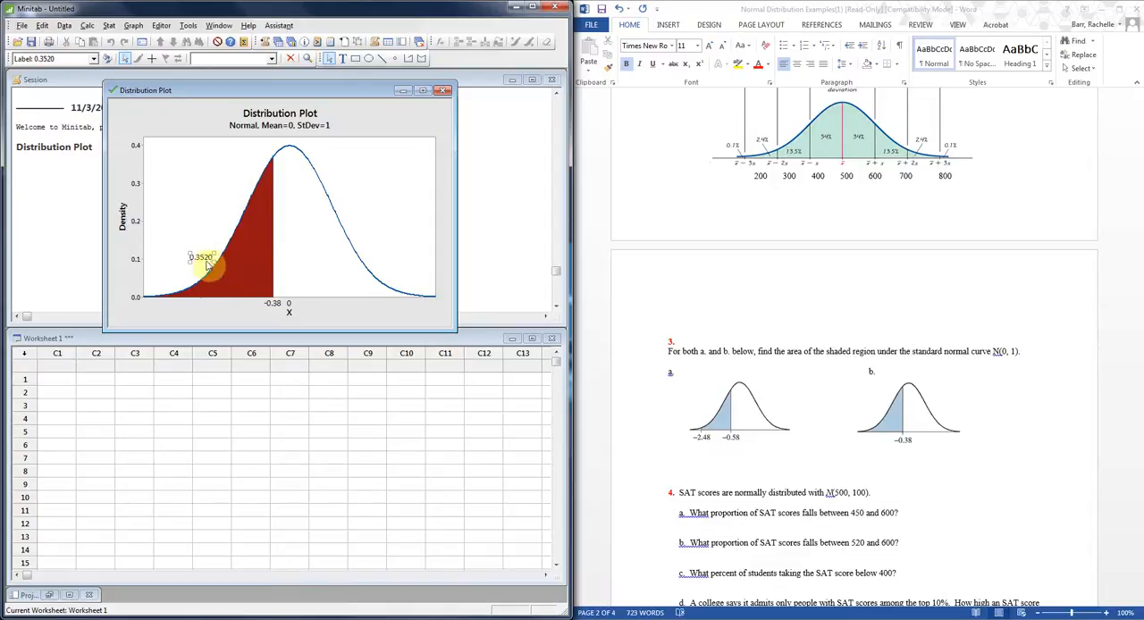
{"action": "mouse_move", "coordinate": [201, 257]}
{"action": "left_mouse_down"}
{"action": "mouse_move", "coordinate": [236, 270]}
{"action": "mouse_move", "coordinate": [214, 241]}
{"action": "left_mouse_up"}
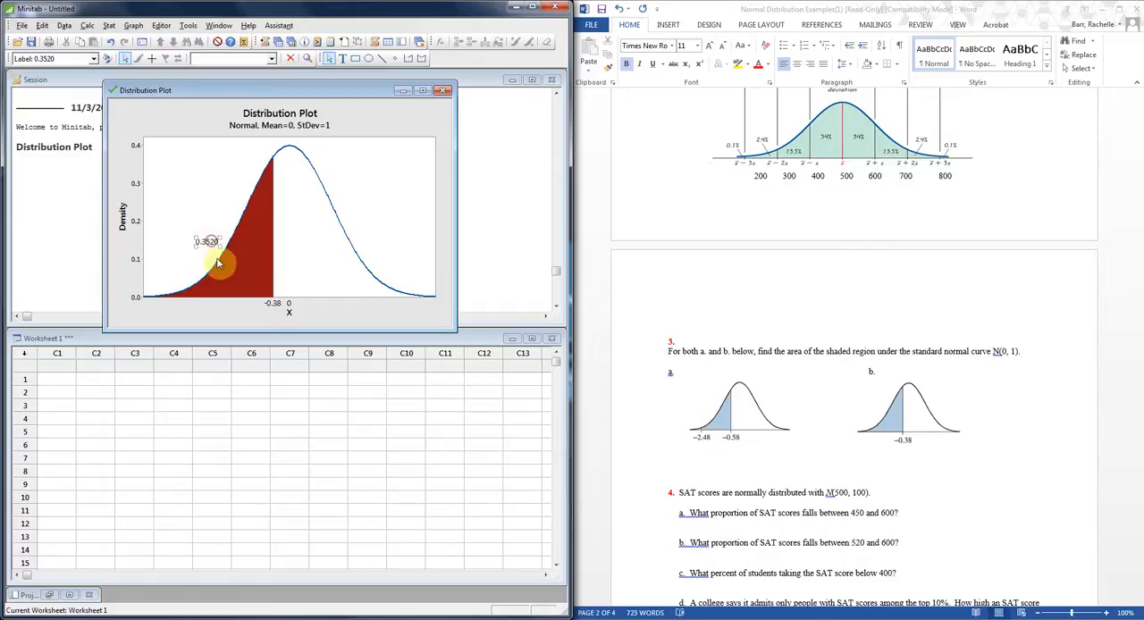
In Word, enter the answer P(Z<-0.38)=0.3520 below the curve of problem 3 part b.
{"action": "left_click", "coordinate": [916, 457]}
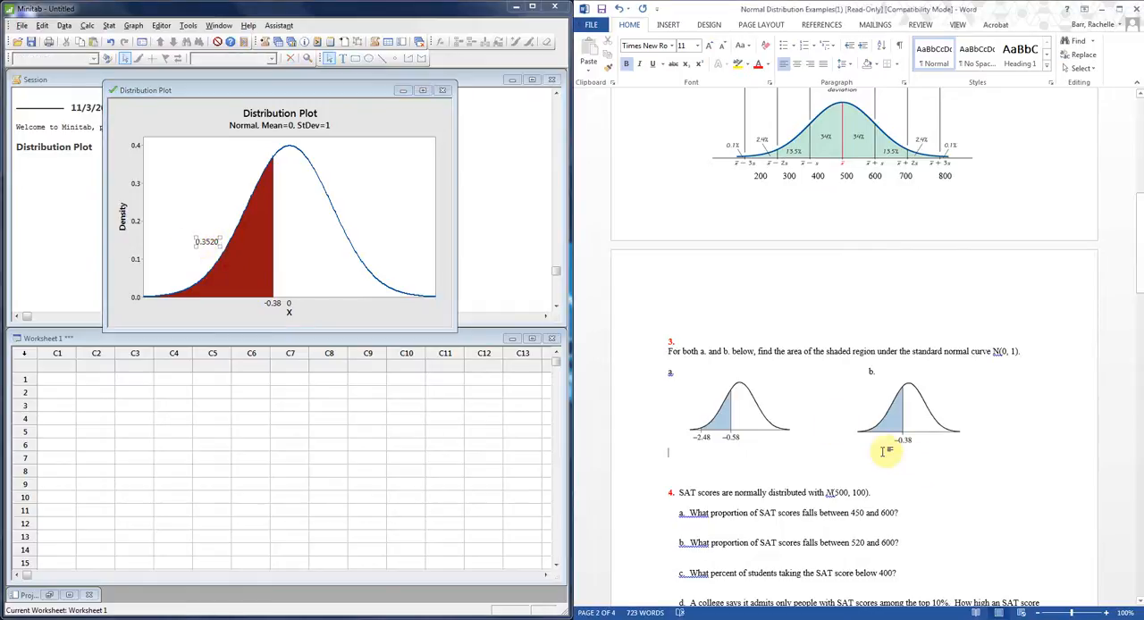
{"action": "key", "text": "Tab"}
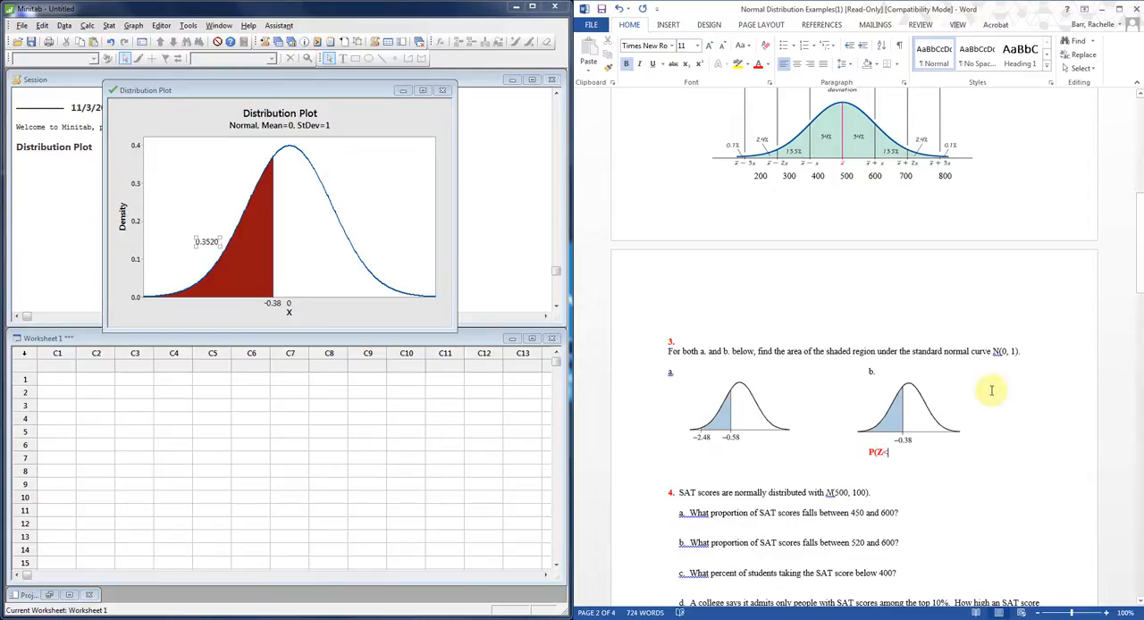
{"action": "type", "text": "-0.38)=0.3520"}
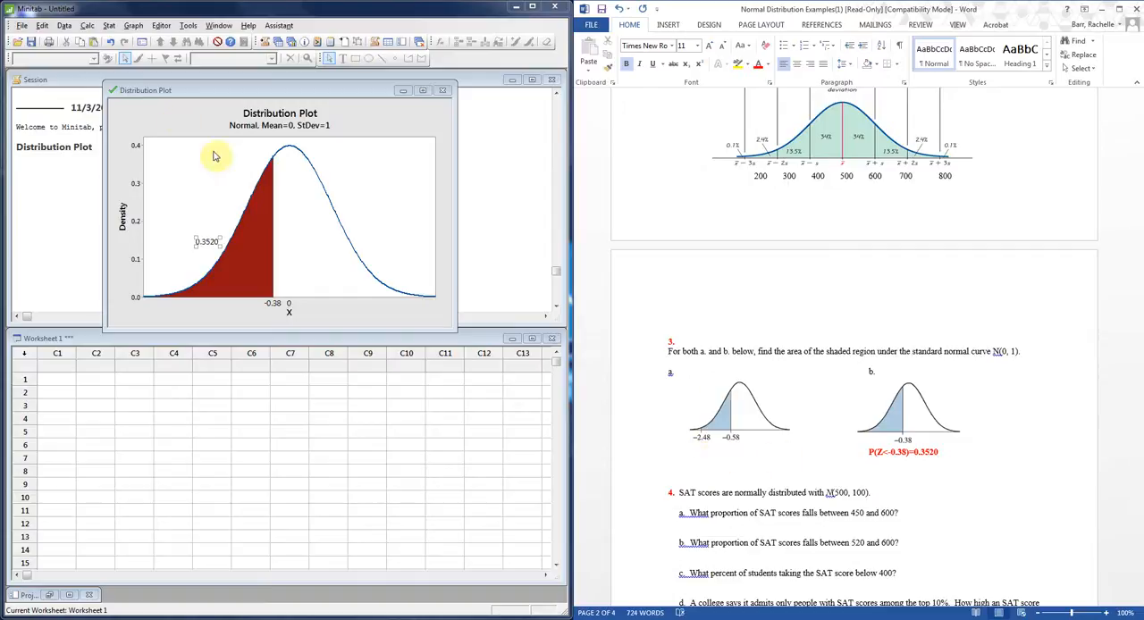
In Minitab, calculate the normal distribution's cumulative probability with mean 0.0, standard deviation 1.0 and input constant -.38.
{"action": "left_click", "coordinate": [136, 26]}
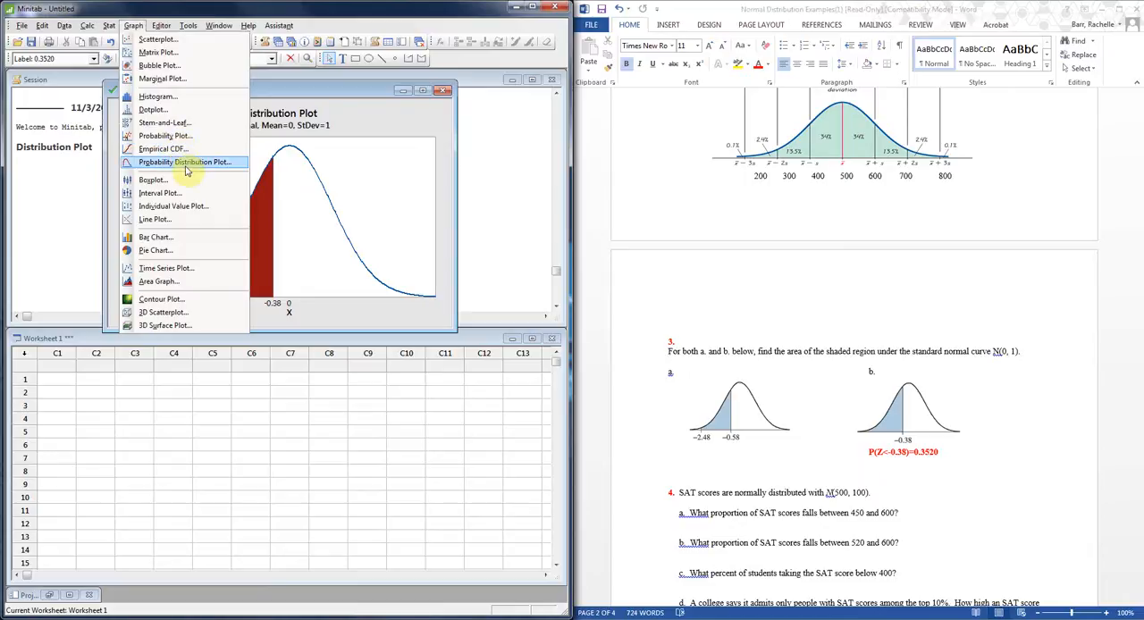
{"action": "mouse_move", "coordinate": [89, 28]}
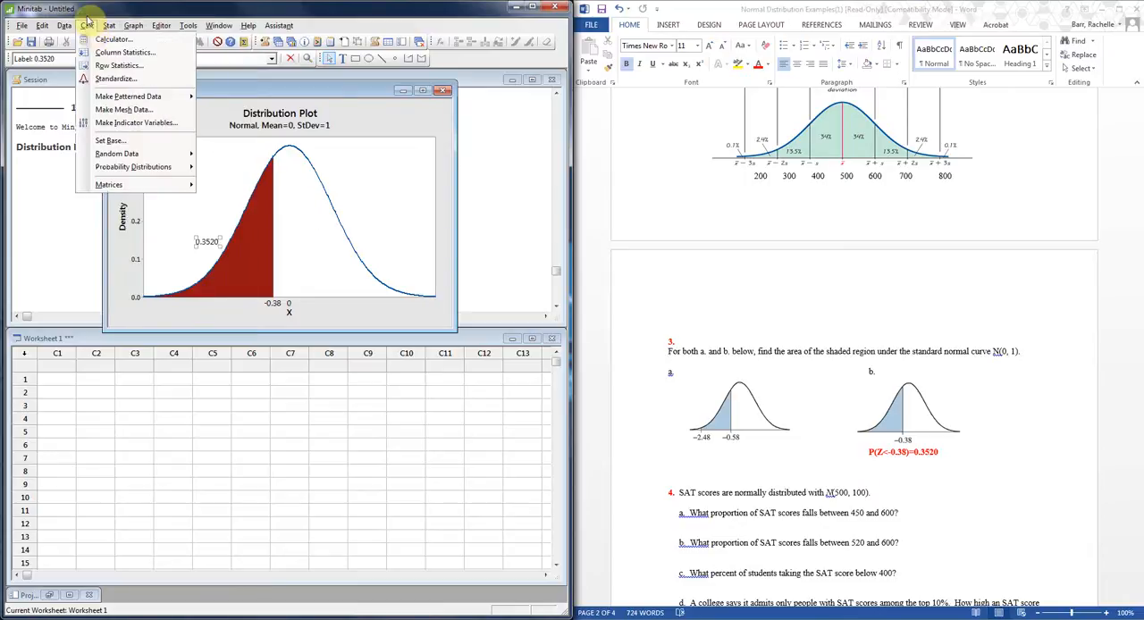
{"action": "mouse_move", "coordinate": [143, 170]}
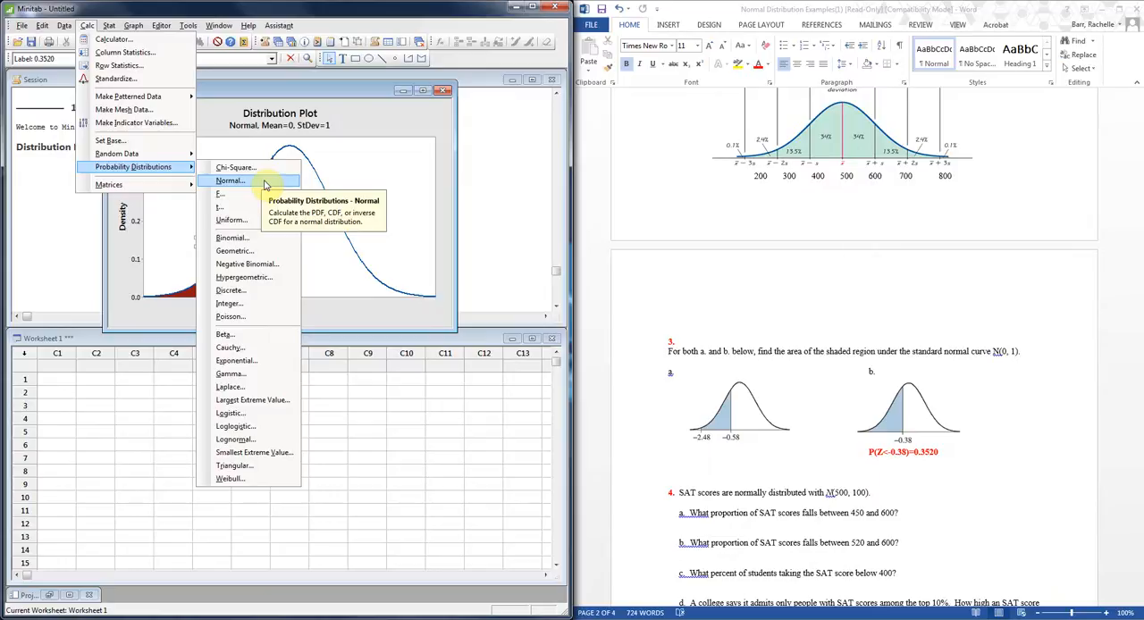
{"action": "left_click", "coordinate": [230, 180]}
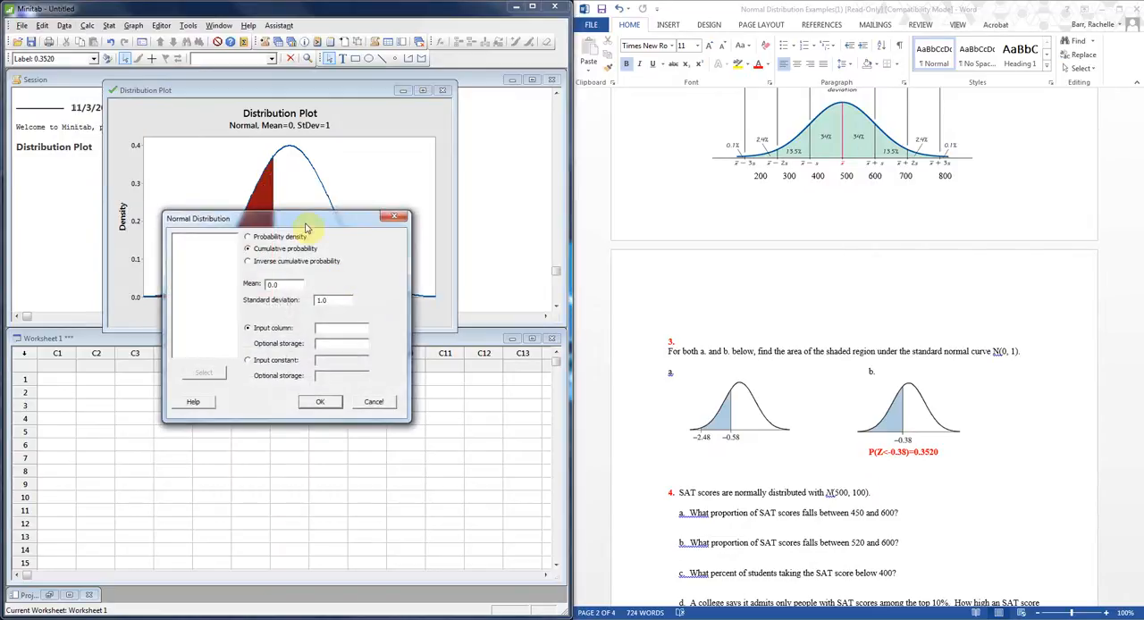
{"action": "left_click_drag", "start_coordinate": [298, 217], "coordinate": [301, 176]}
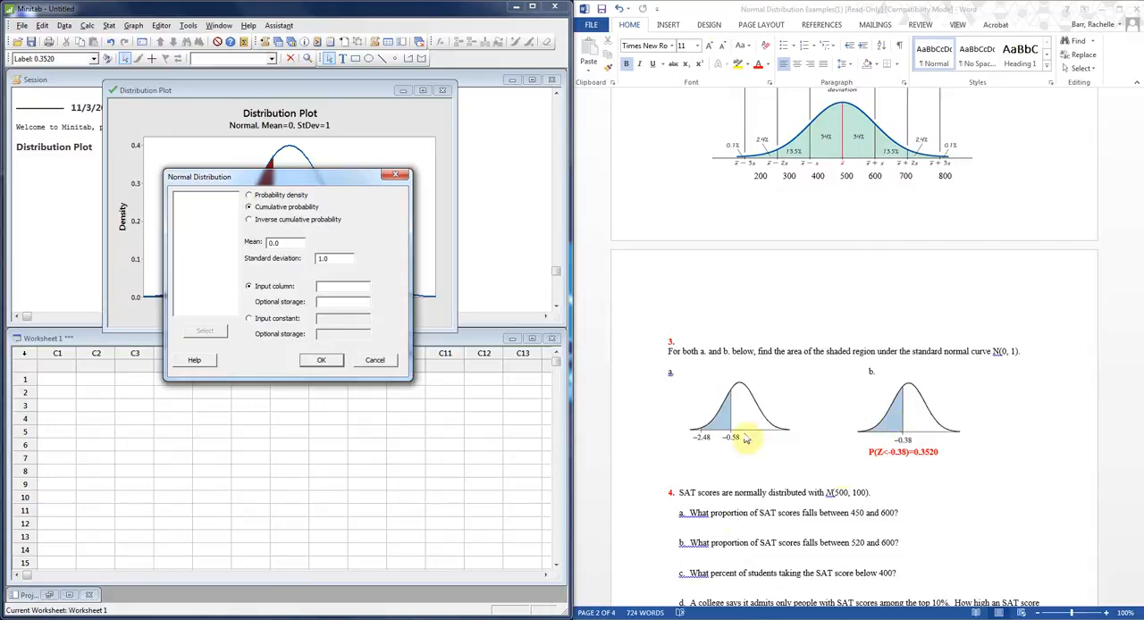
{"action": "double_click", "coordinate": [283, 243]}
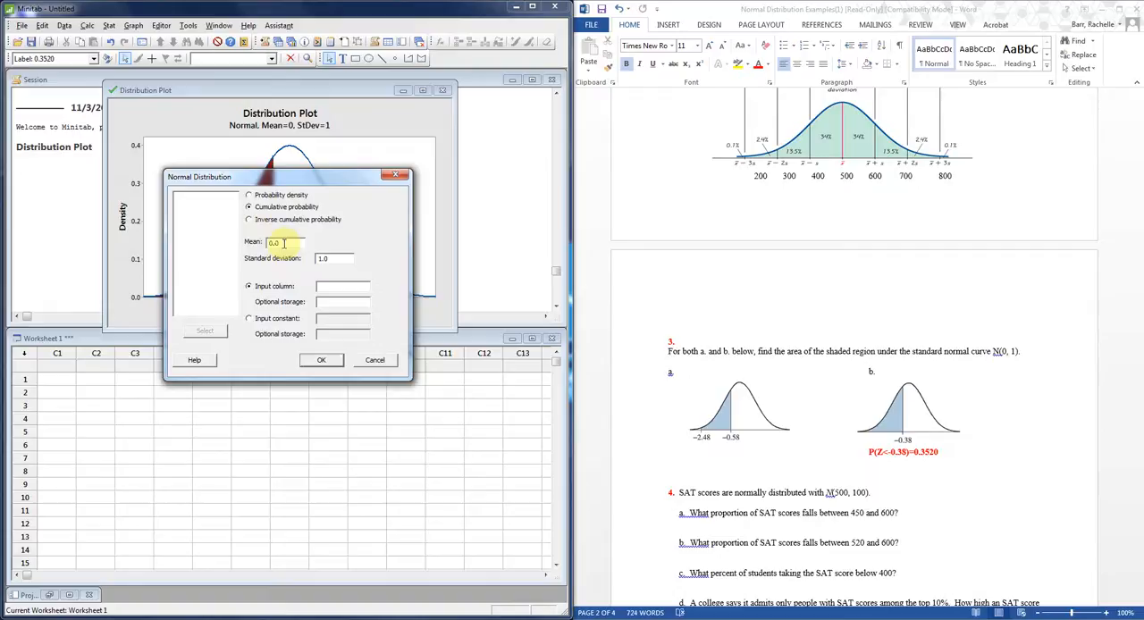
{"action": "key", "text": "BackSpace"}
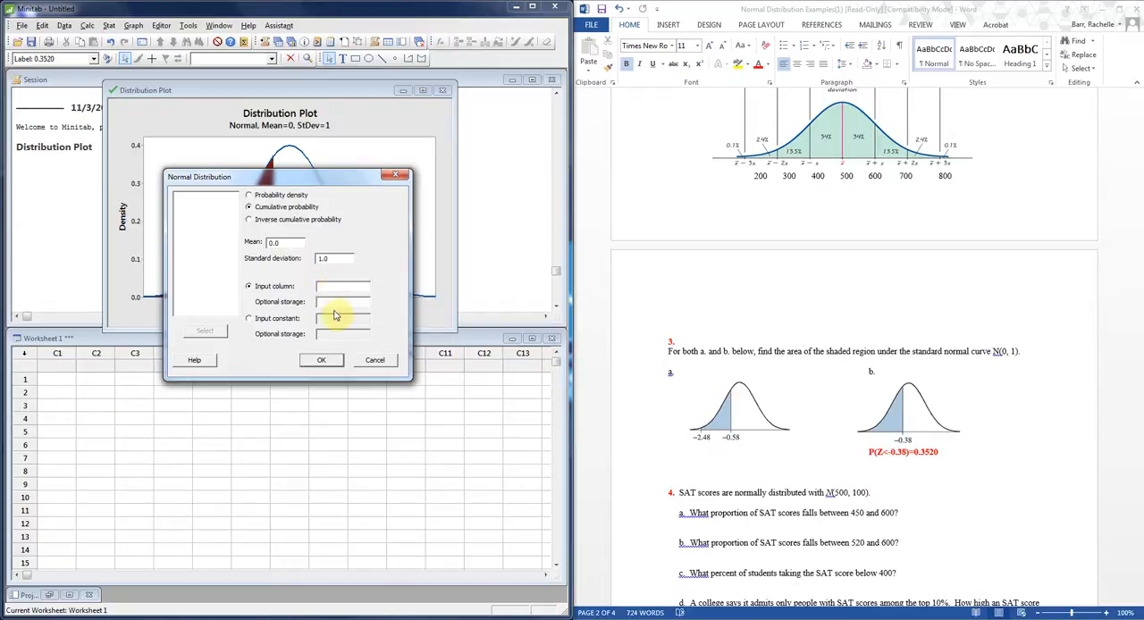
{"action": "left_click", "coordinate": [249, 319]}
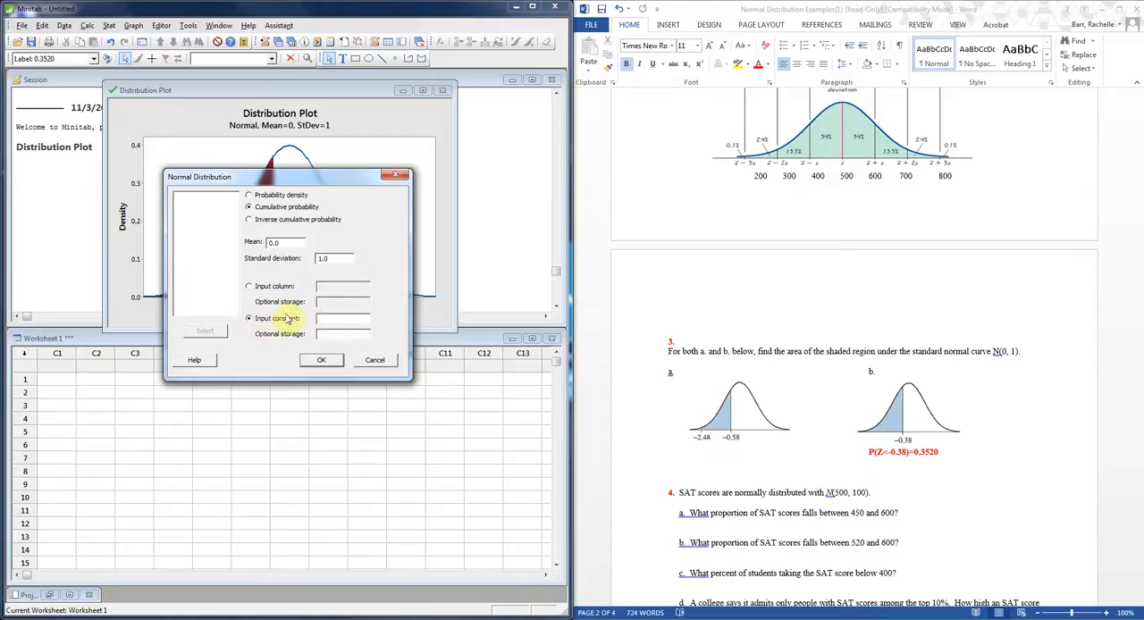
{"action": "left_click", "coordinate": [331, 318]}
{"action": "type", "text": "-.38"}
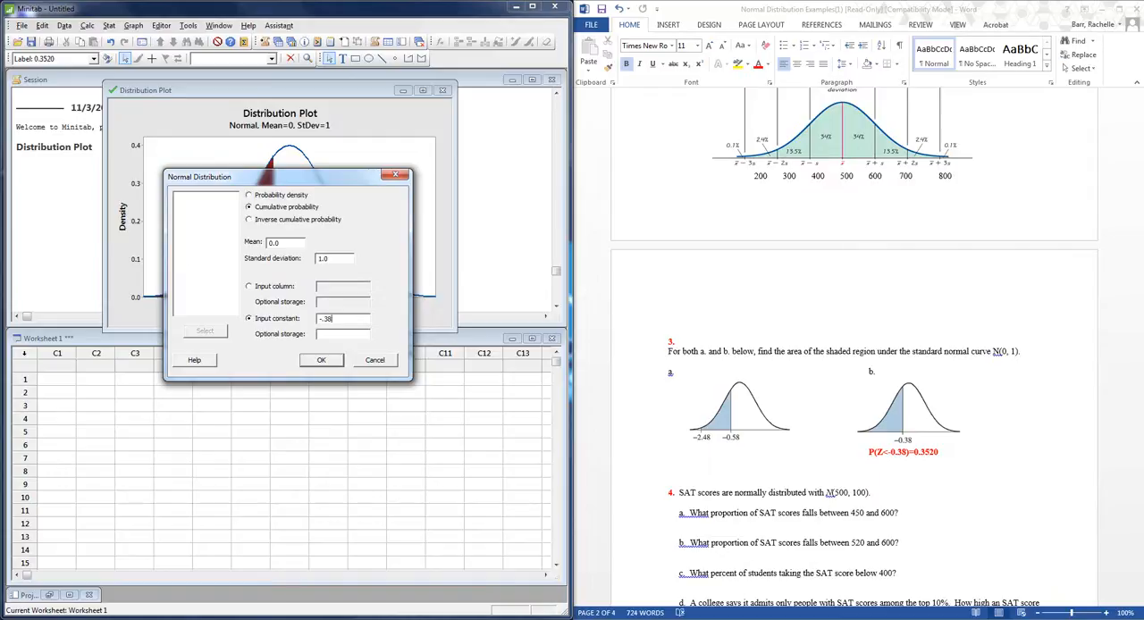
{"action": "left_click", "coordinate": [329, 361]}
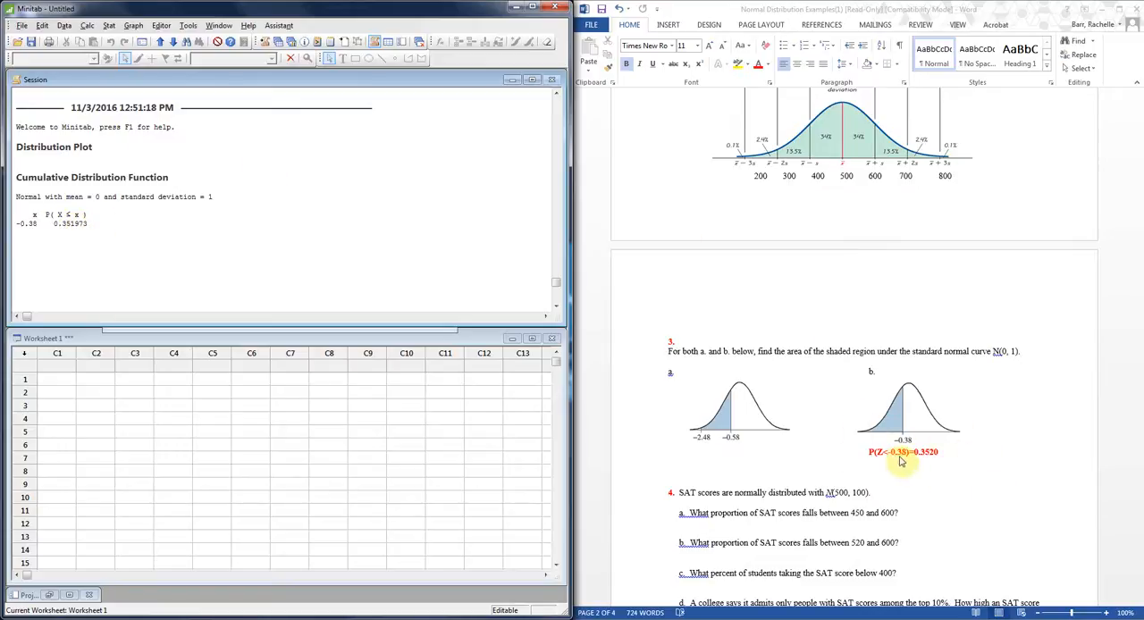
Bring the distribution plot window back in front and move it clear of the cumulative distribution output in the session.
{"action": "left_click", "coordinate": [376, 330]}
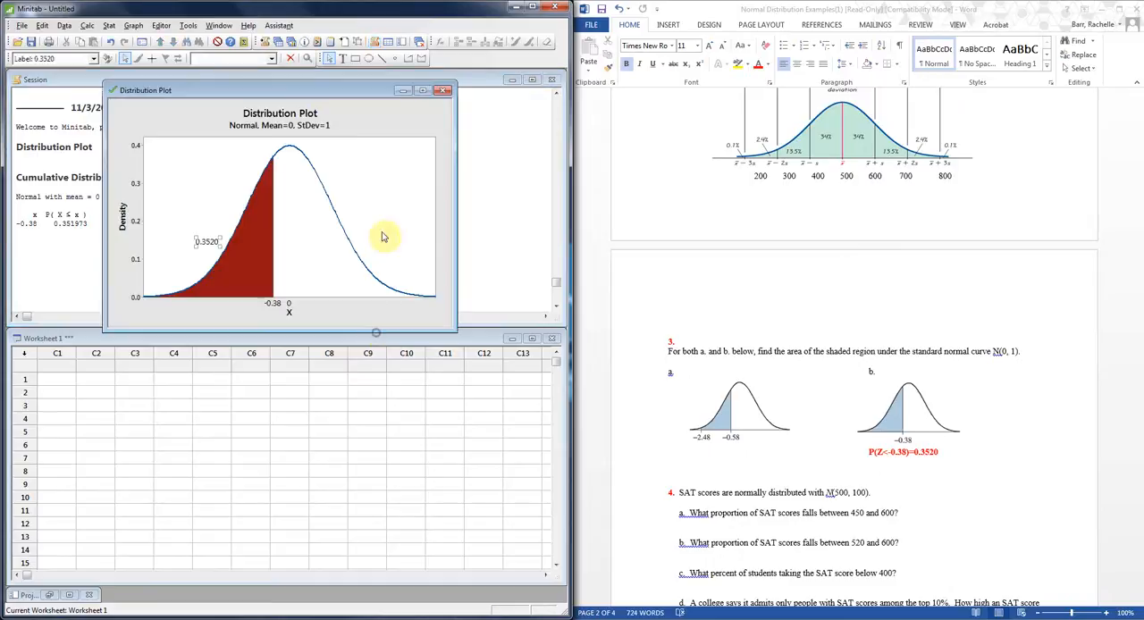
{"action": "left_click_drag", "start_coordinate": [328, 96], "coordinate": [394, 134]}
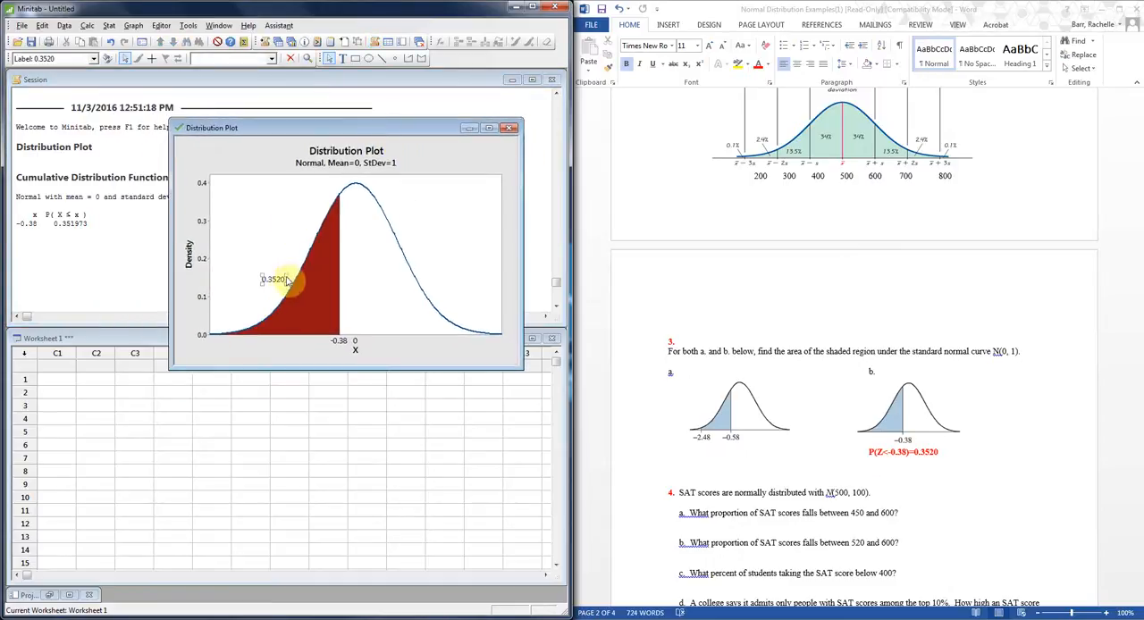
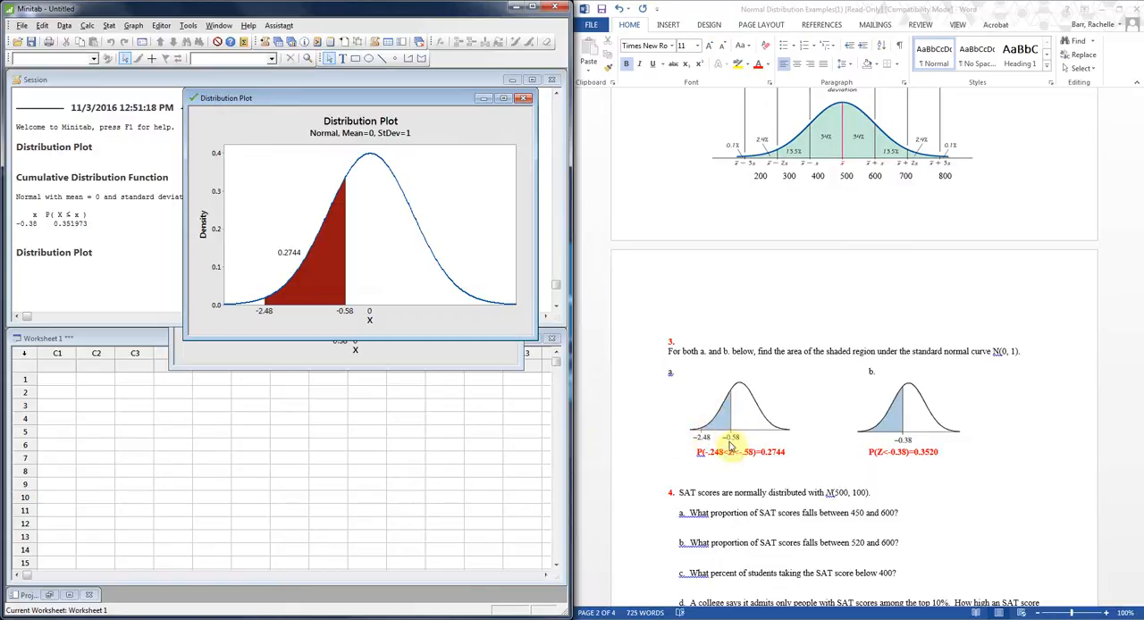
In Word, enter P(z<-0.58)-P(z<-2.48)= on the line below the answer to problem 3 part a.
{"action": "left_click", "coordinate": [679, 474]}
{"action": "type", "text": "P"}
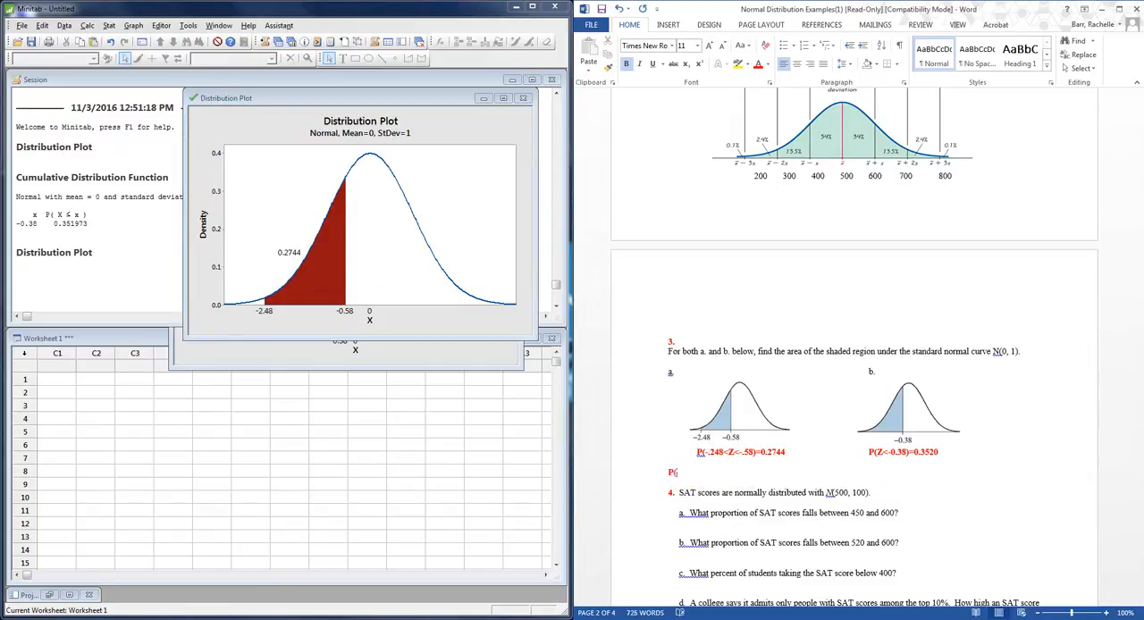
{"action": "type", "text": "(z<"}
{"action": "type", "text": "-0.58)"}
{"action": "type", "text": "="}
{"action": "type", "text": "P(z"}
{"action": "type", "text": "<-2.48"}
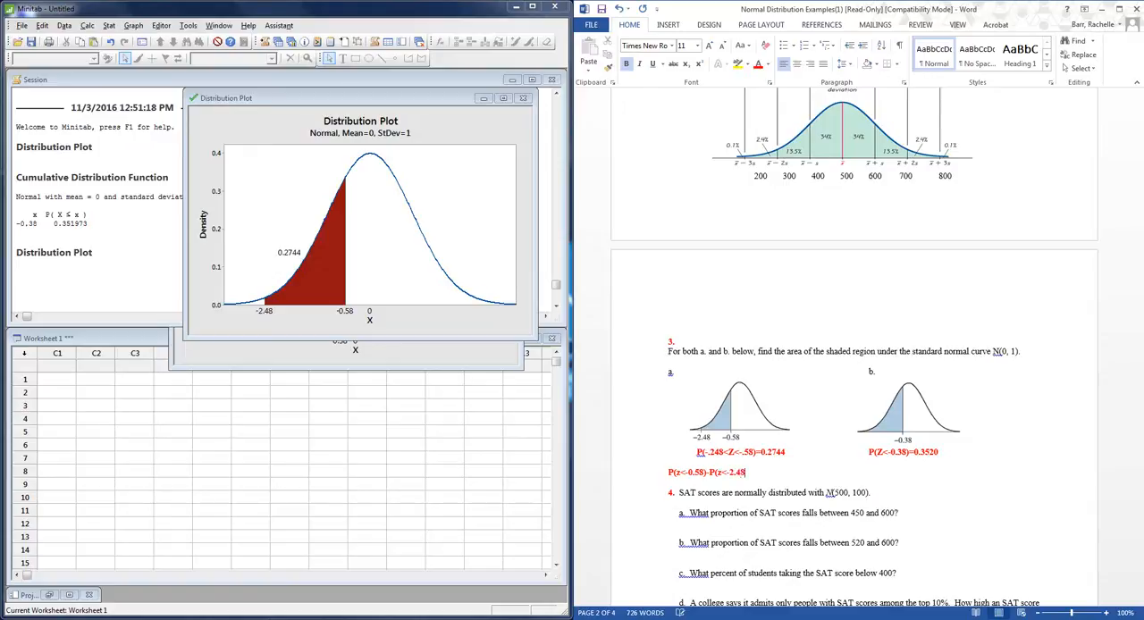
{"action": "type", "text": ")="}
In Minitab, calculate the normal cumulative probability with mean 0.0, standard deviation 1.0 and input constant -.58.
{"action": "left_click", "coordinate": [93, 25]}
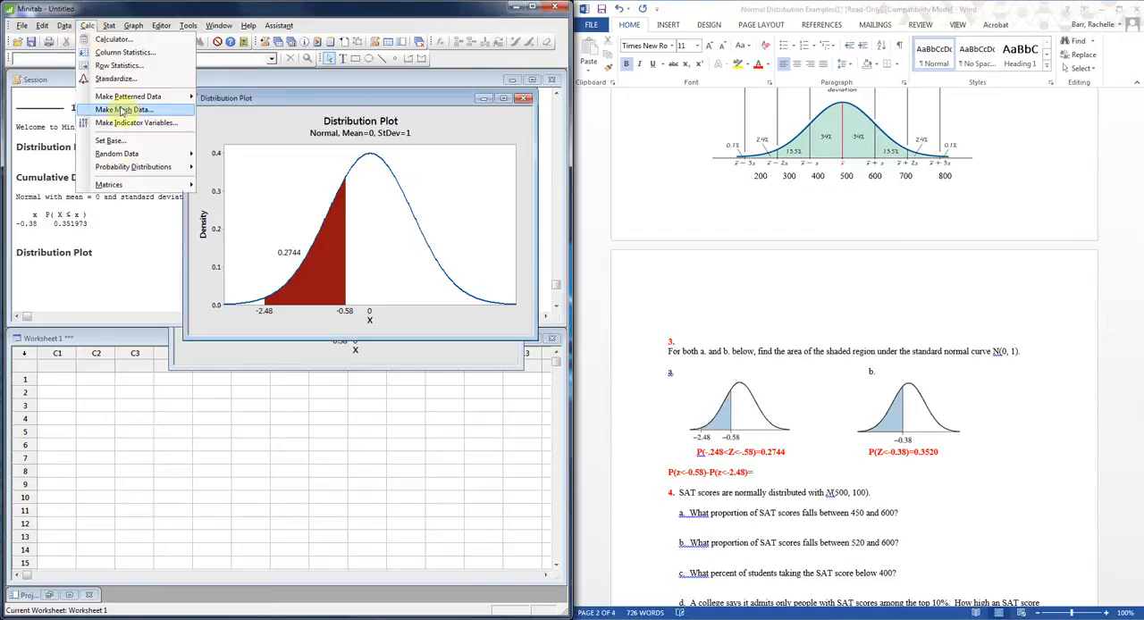
{"action": "mouse_move", "coordinate": [195, 168]}
{"action": "left_click", "coordinate": [231, 180]}
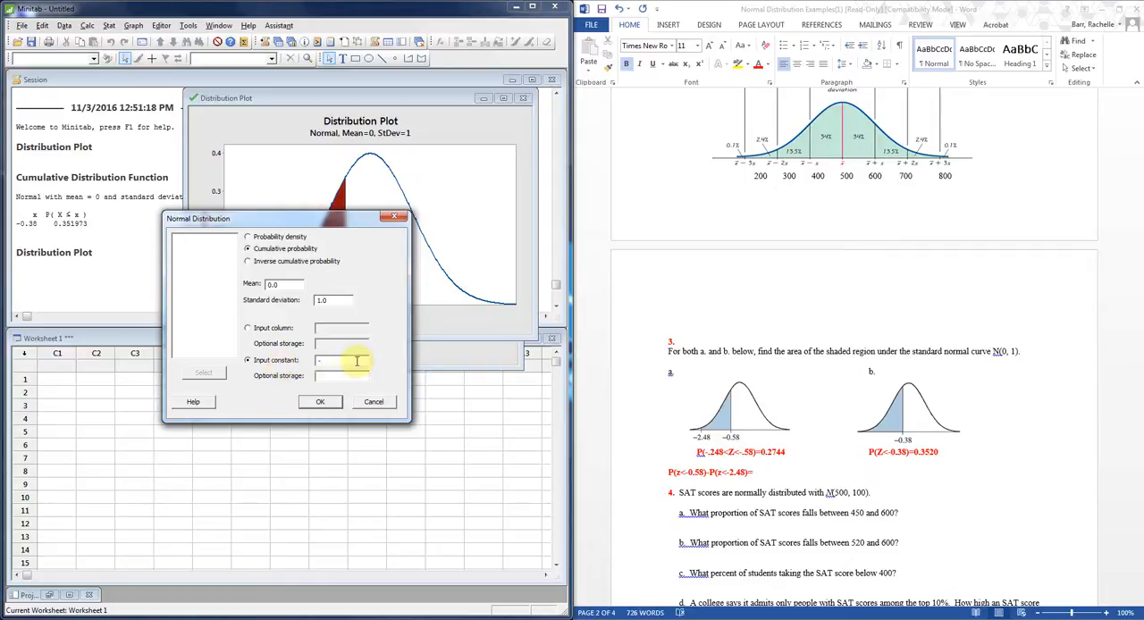
{"action": "type", "text": ".58"}
{"action": "left_click", "coordinate": [328, 403]}
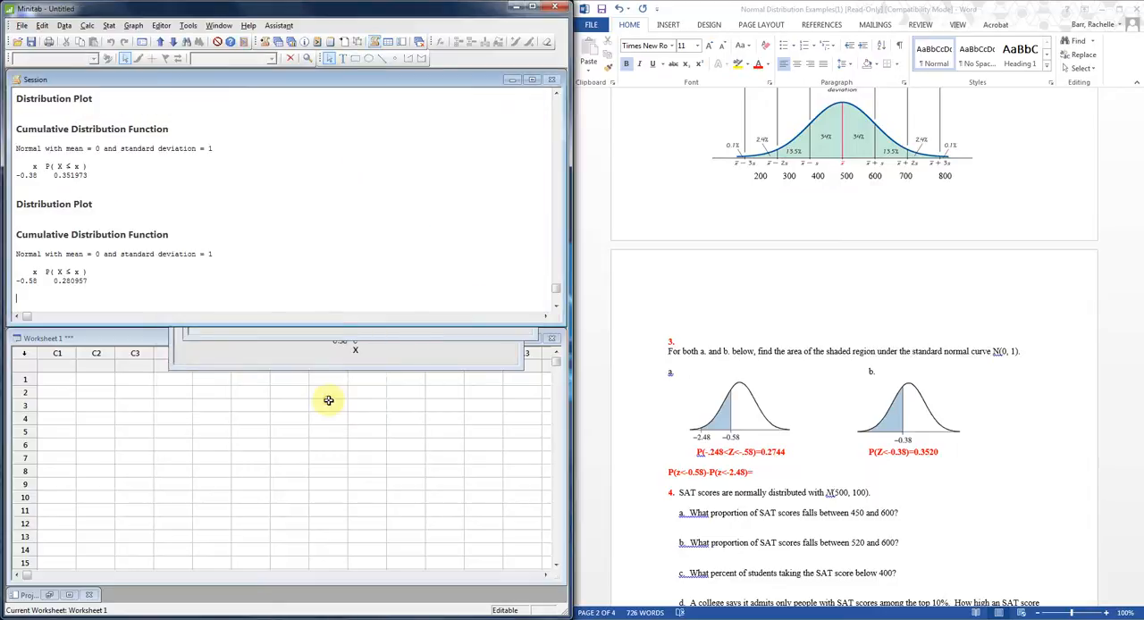
In Word, continue the subtraction line below problem 3 part a with .280957-.
{"action": "left_click", "coordinate": [776, 476]}
{"action": "type", "text": ".280957"}
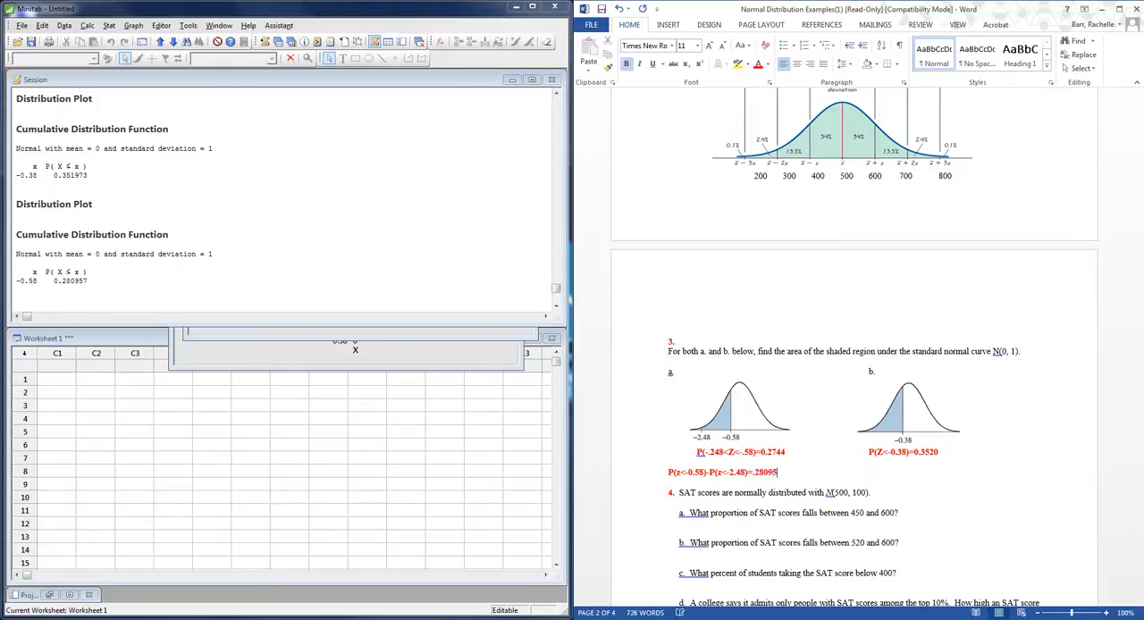
{"action": "type", "text": "-"}
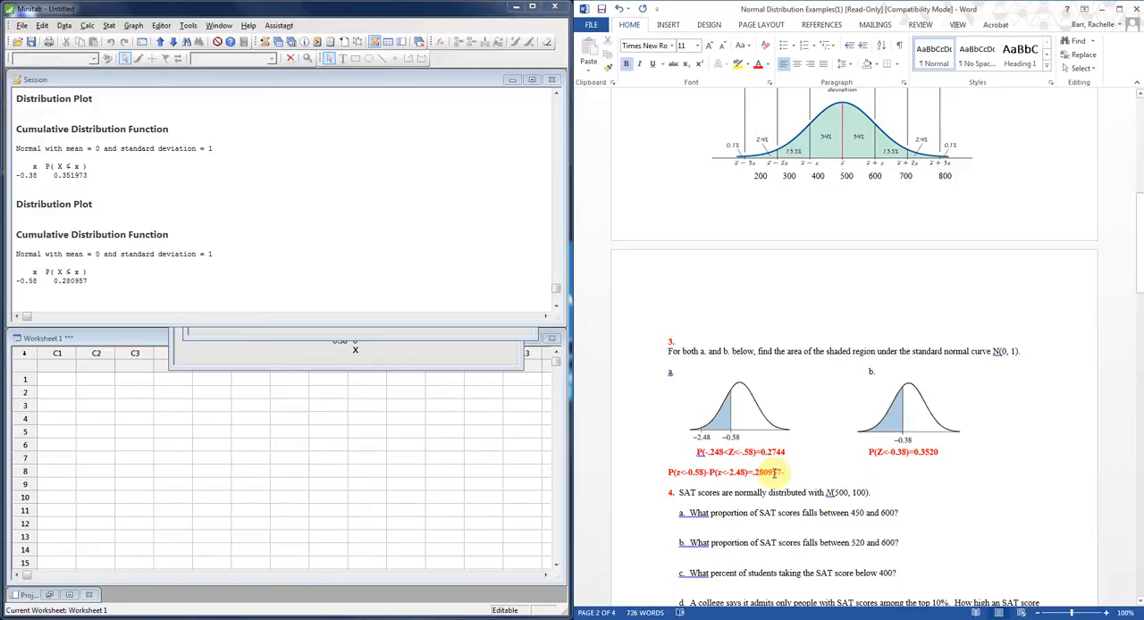
In Minitab, calculate the normal cumulative probability with mean 0.0, standard deviation 1.0 and input constant -2.48.
{"action": "left_click", "coordinate": [84, 25]}
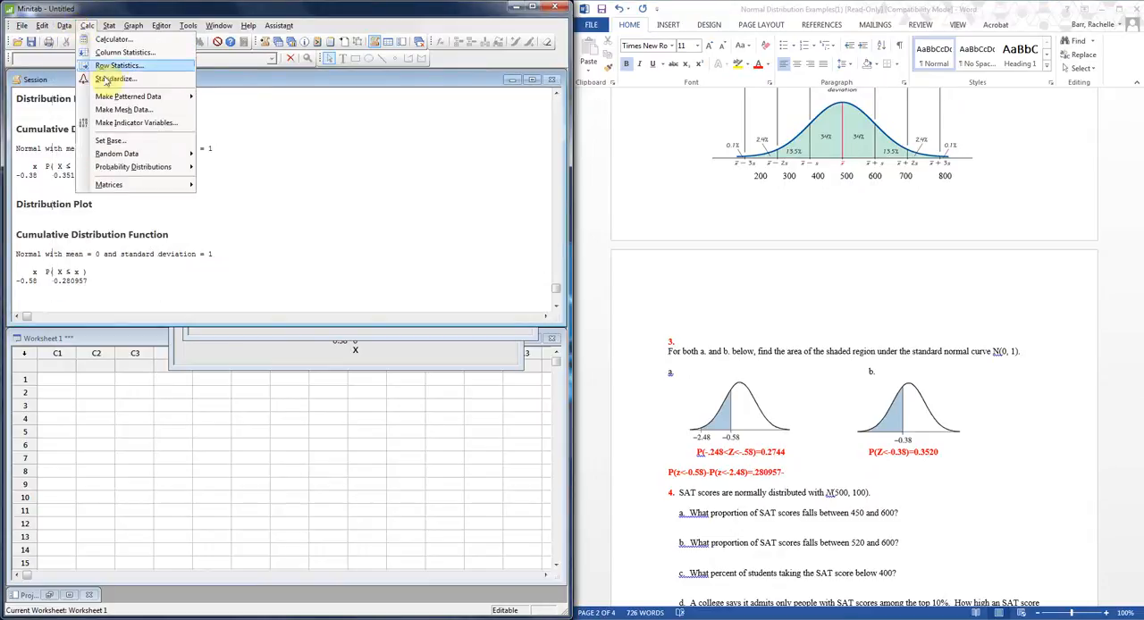
{"action": "mouse_move", "coordinate": [195, 171]}
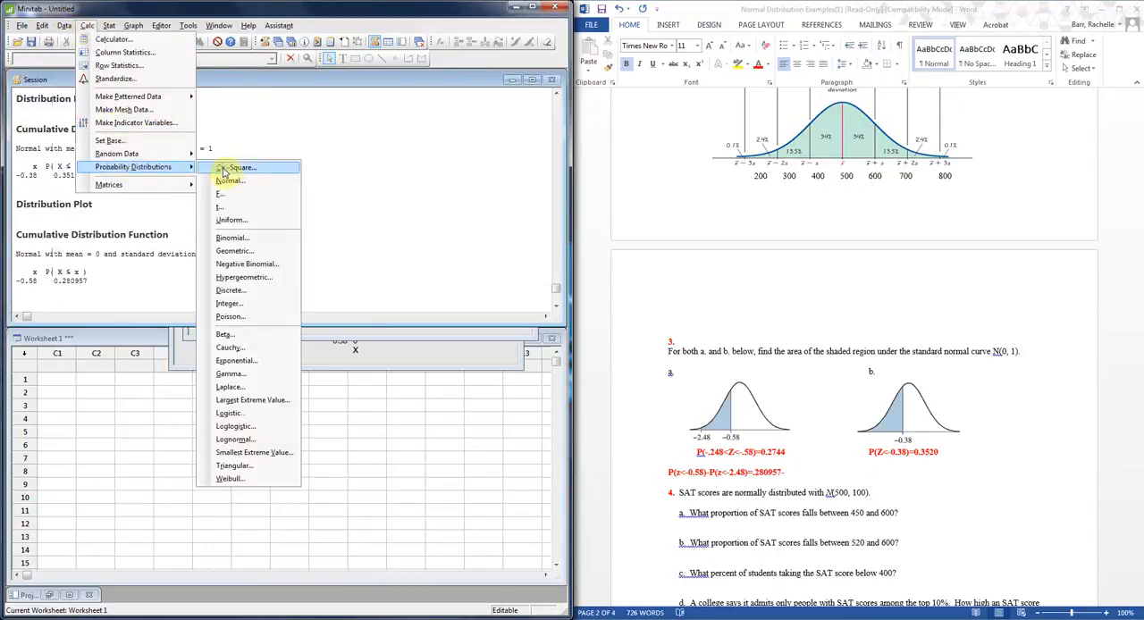
{"action": "left_click", "coordinate": [253, 181]}
{"action": "left_click", "coordinate": [349, 360]}
{"action": "key", "text": "BackSpace"}
{"action": "key", "text": "BackSpace"}
{"action": "key", "text": "BackSpace"}
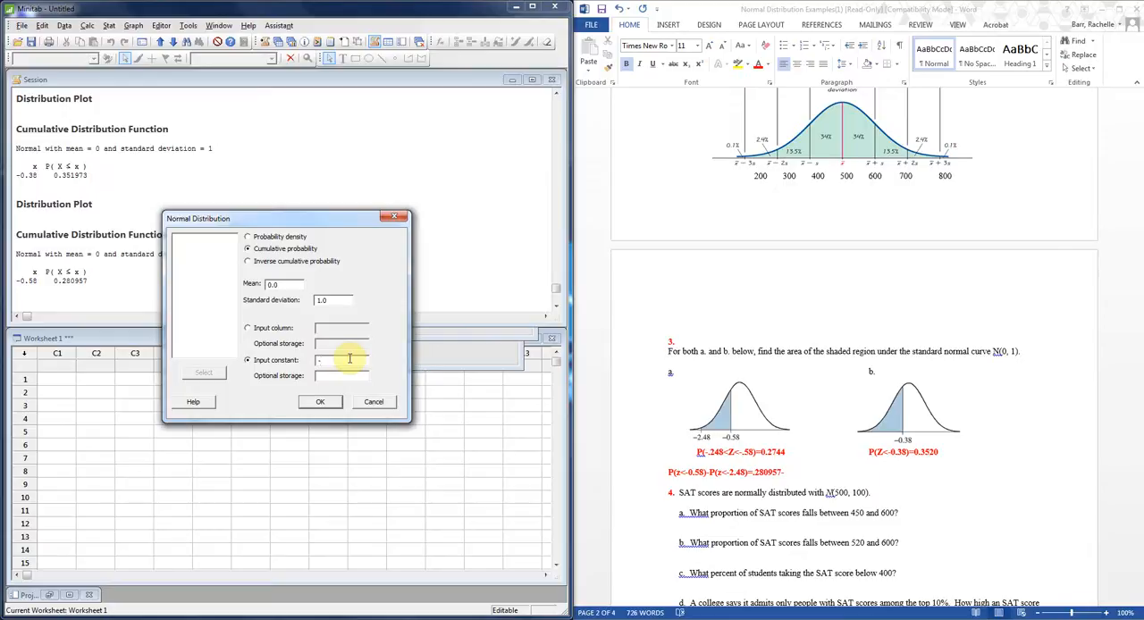
{"action": "type", "text": "2.48"}
{"action": "left_click", "coordinate": [322, 404]}
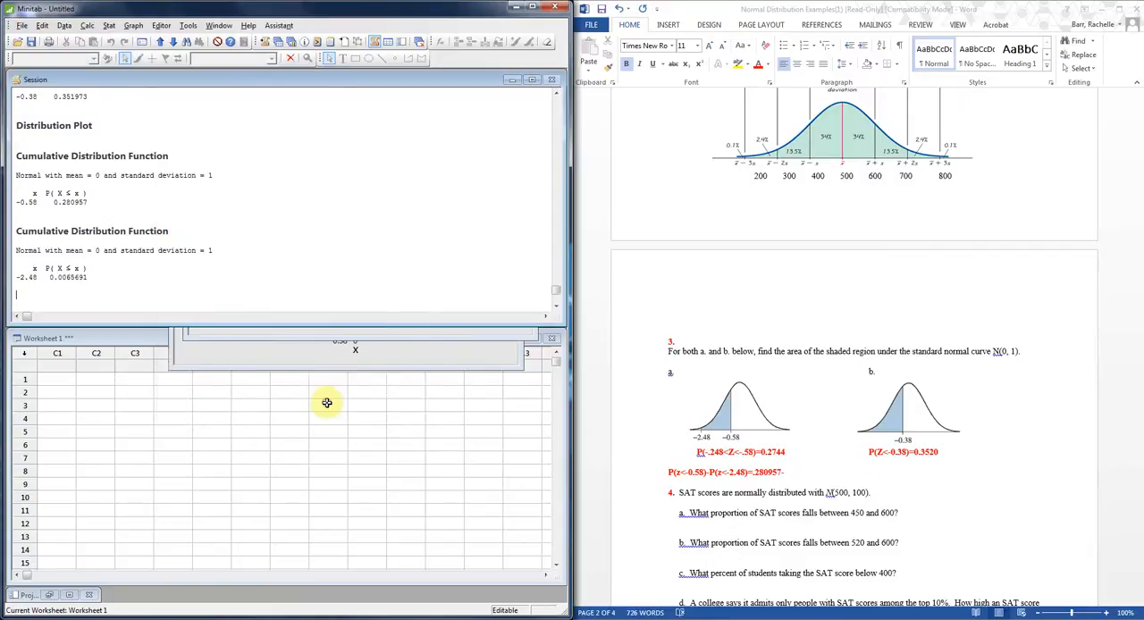
In Word, complete the subtraction line below problem 3 part a with 0.0065691=.2743879.
{"action": "left_click", "coordinate": [792, 472]}
{"action": "type", "text": "0"}
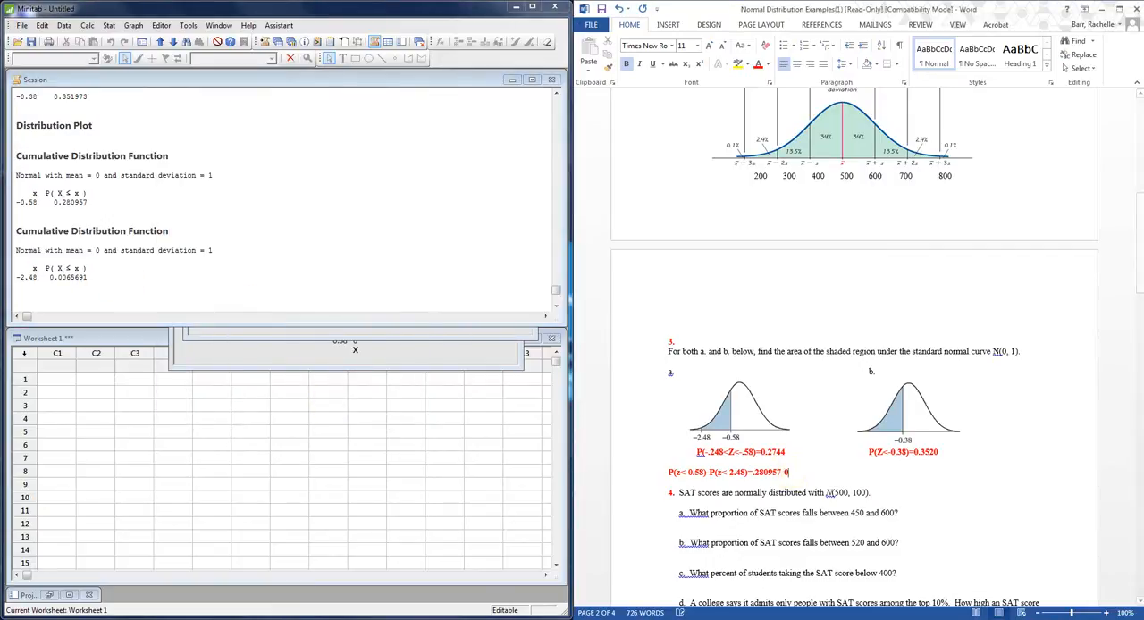
{"action": "type", "text": ".0065691="}
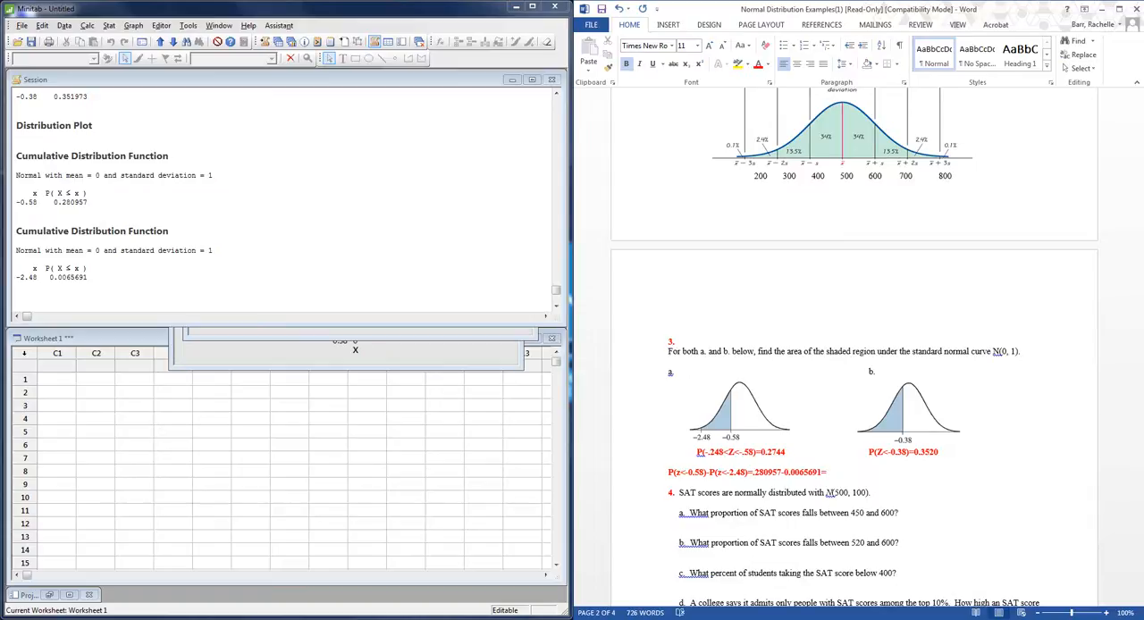
{"action": "type", "text": ".2743879"}
For problem 4 part a, set up a View Probability distribution plot in Minitab with a normal distribution, mean 500 and standard deviation 100.
{"action": "scroll", "coordinate": [804, 340], "scroll_direction": "down", "scroll_amount": 2}
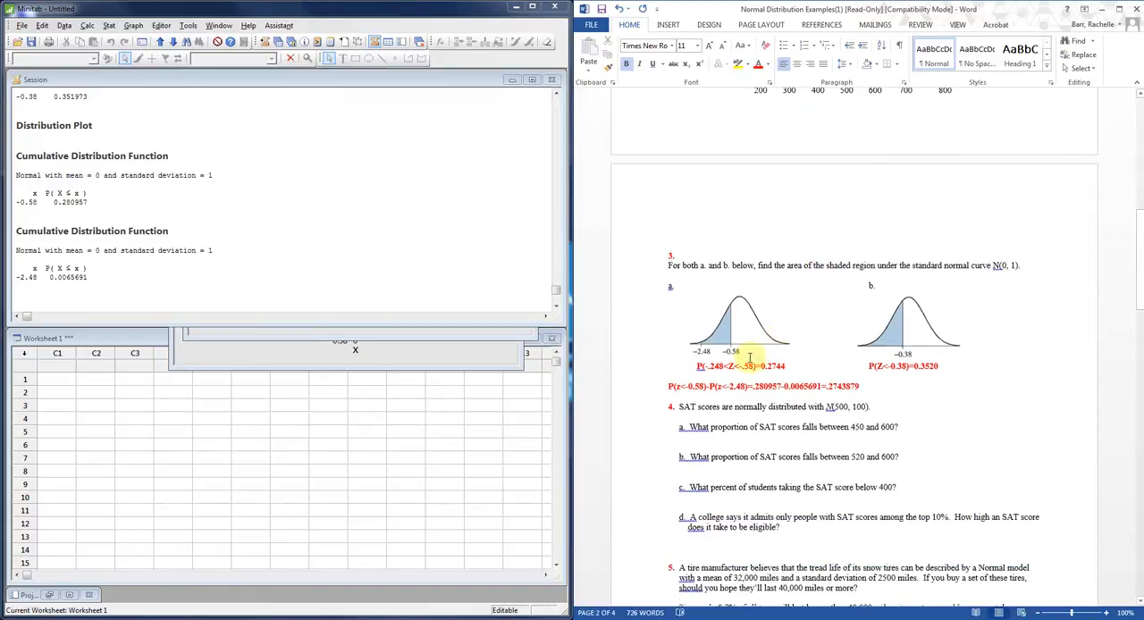
{"action": "scroll", "coordinate": [821, 415], "scroll_direction": "down", "scroll_amount": 2}
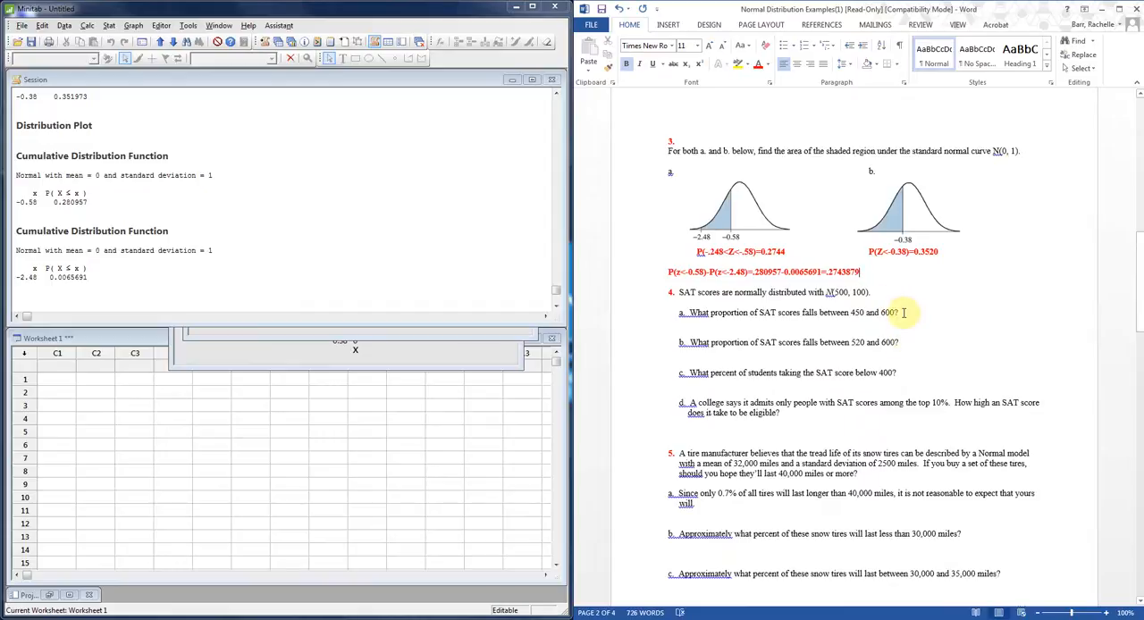
{"action": "scroll", "coordinate": [990, 383], "scroll_direction": "down", "scroll_amount": 2}
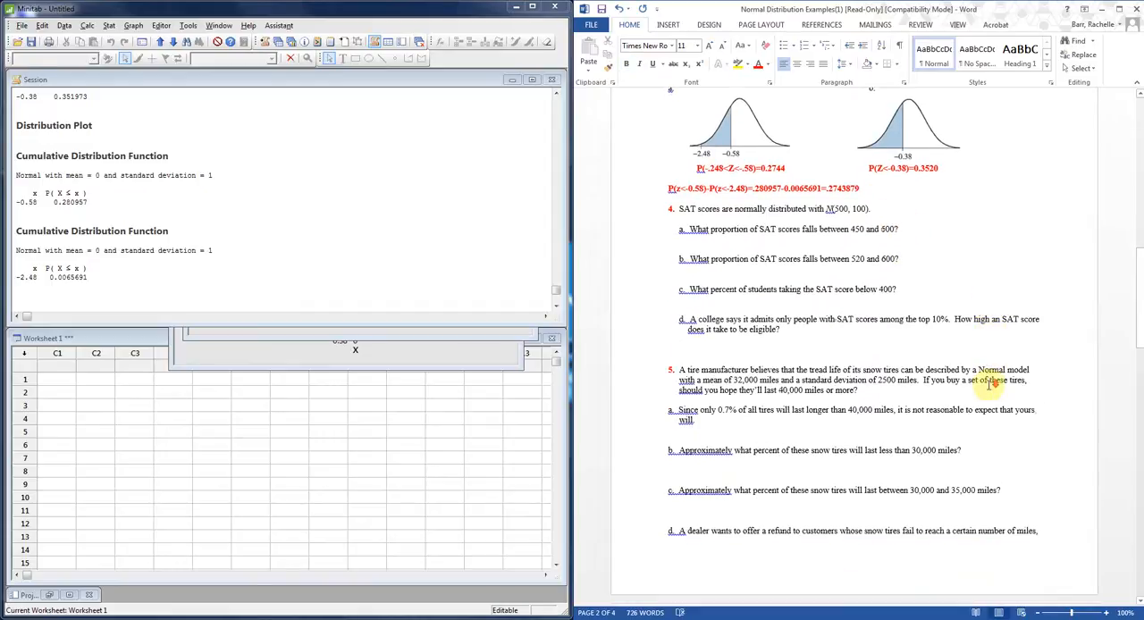
{"action": "scroll", "coordinate": [990, 382], "scroll_direction": "down", "scroll_amount": 2}
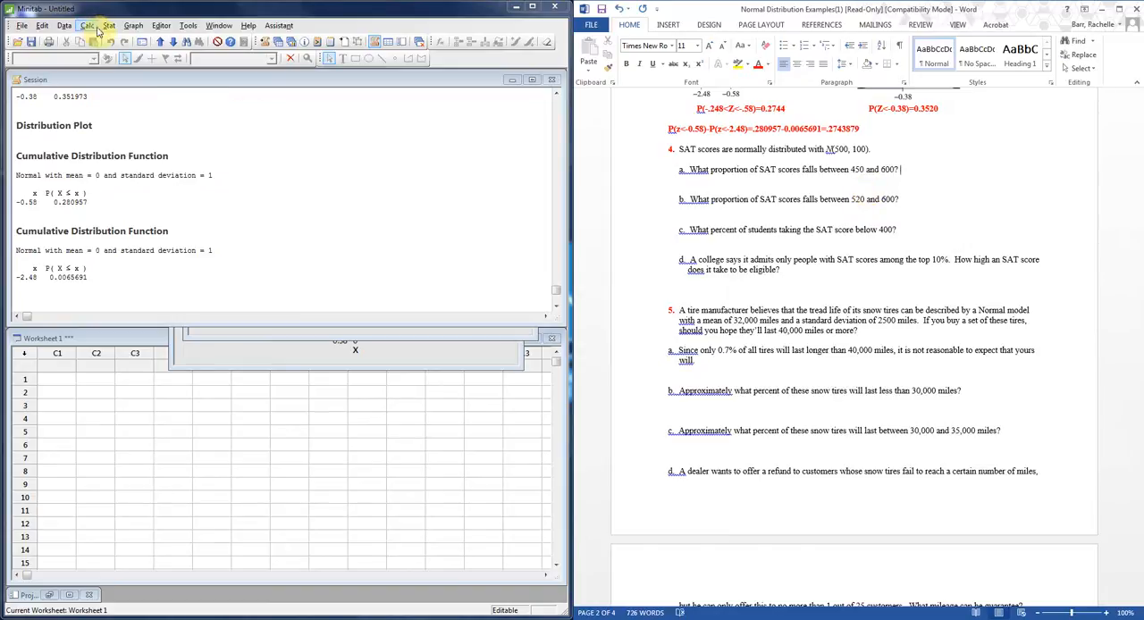
{"action": "left_click", "coordinate": [131, 26]}
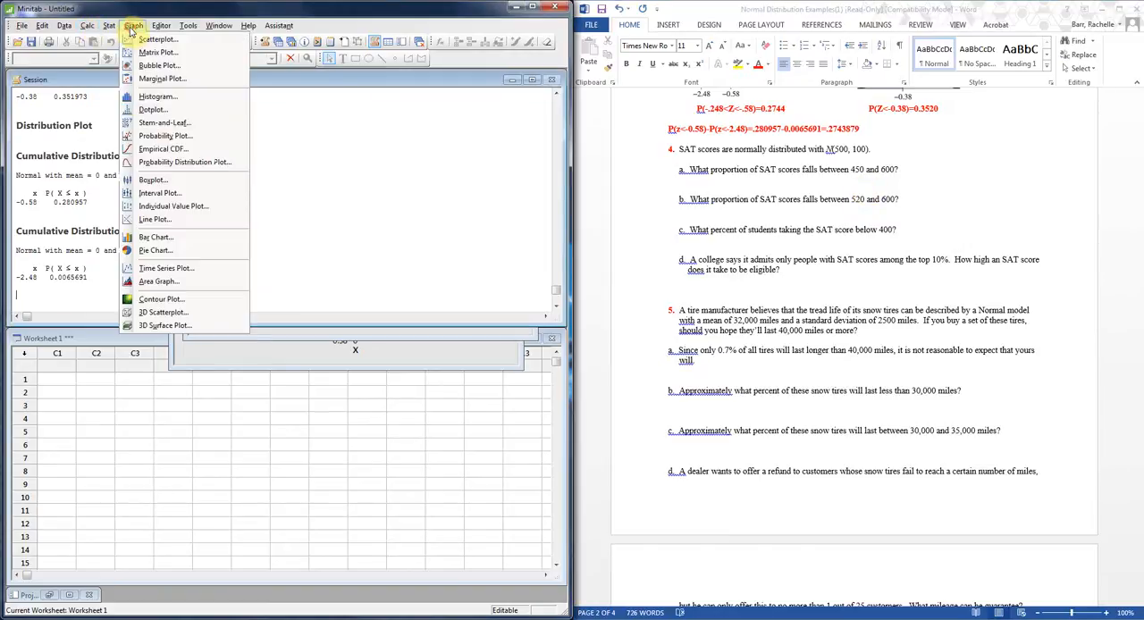
{"action": "left_click", "coordinate": [181, 161]}
{"action": "left_click", "coordinate": [345, 315]}
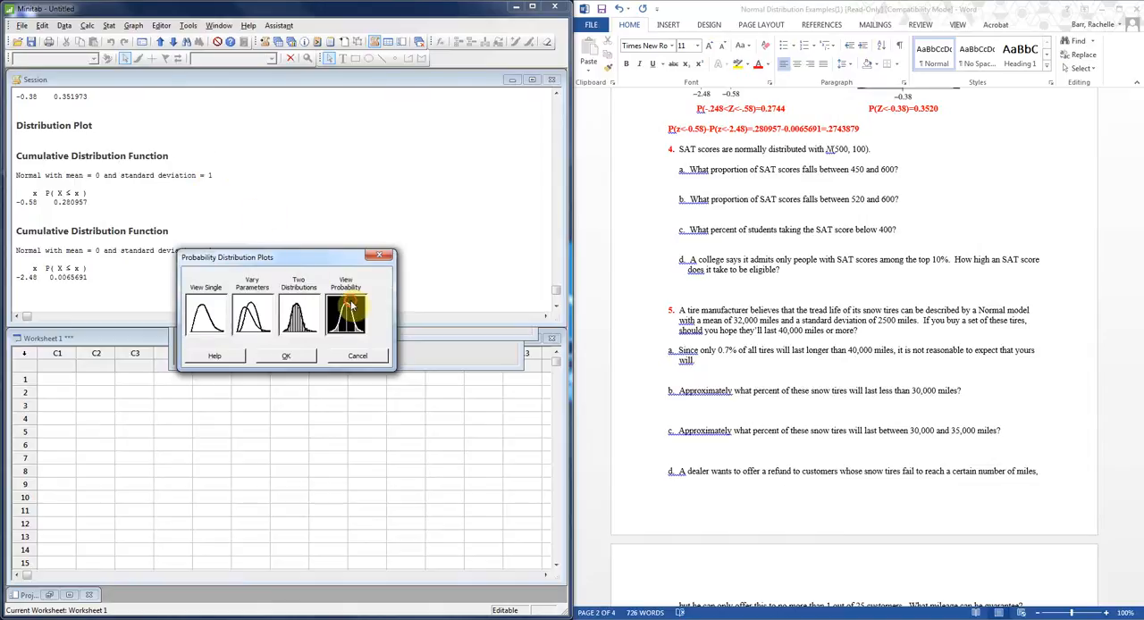
{"action": "left_click", "coordinate": [299, 358]}
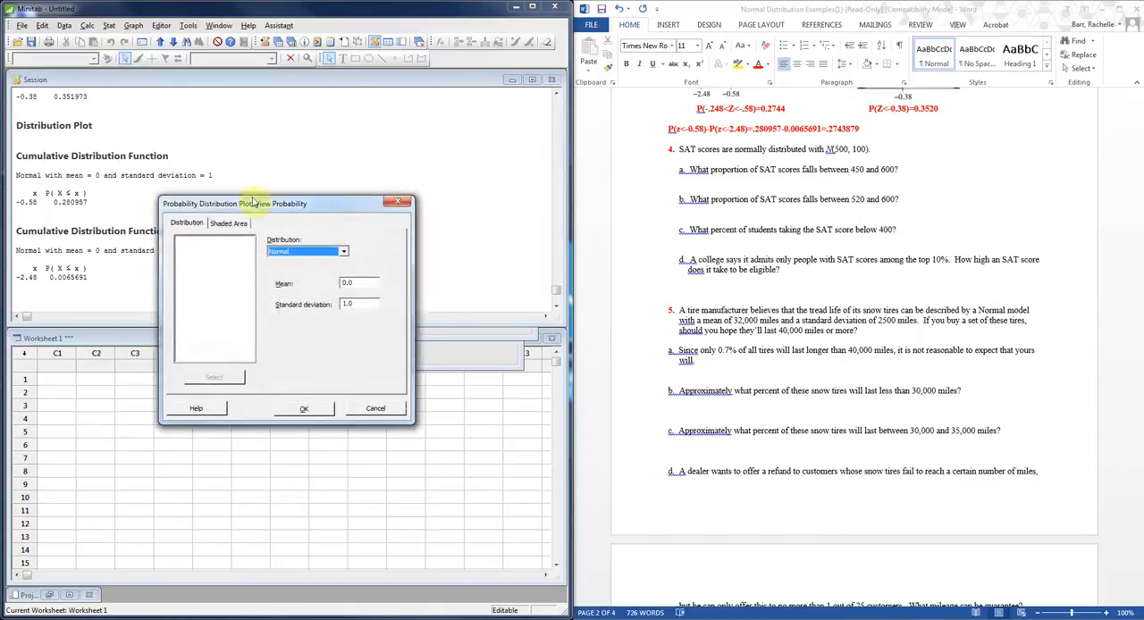
{"action": "left_click", "coordinate": [356, 283]}
{"action": "key", "text": "BackSpace"}
{"action": "key", "text": "BackSpace"}
{"action": "key", "text": "BackSpace"}
{"action": "type", "text": "500"}
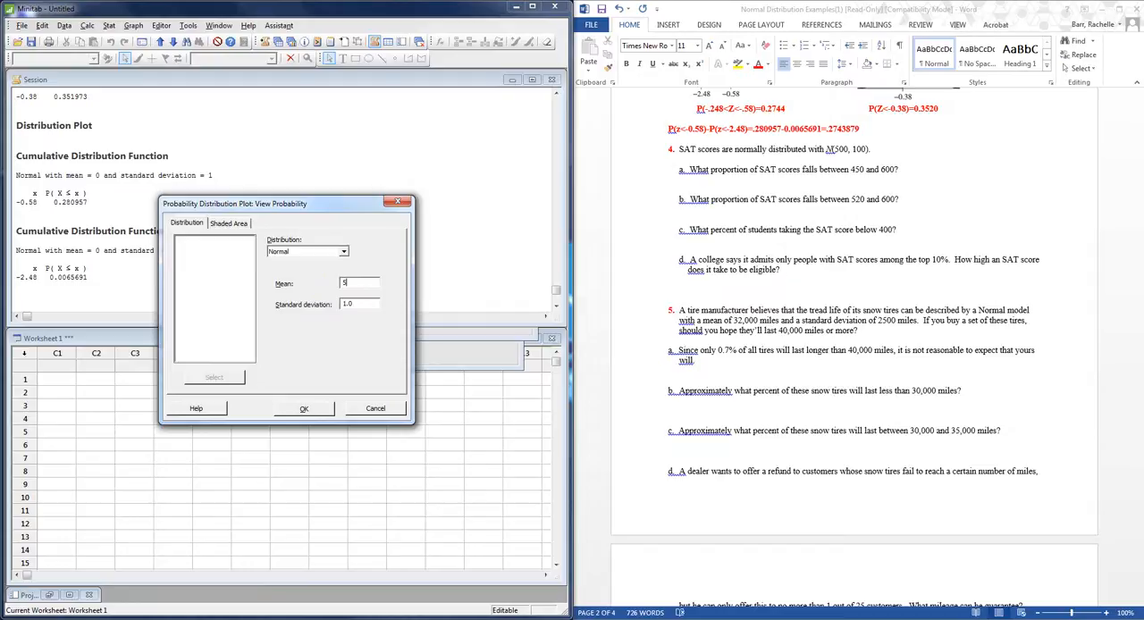
{"action": "left_click", "coordinate": [357, 304]}
{"action": "key", "text": "BackSpace"}
{"action": "key", "text": "BackSpace"}
{"action": "key", "text": "BackSpace"}
{"action": "type", "text": "100"}
Shade the middle area between X values 450 and 600 and create the distribution plot.
{"action": "left_click", "coordinate": [240, 228]}
{"action": "left_click", "coordinate": [347, 309]}
{"action": "double_click", "coordinate": [209, 354]}
{"action": "type", "text": "4550"}
{"action": "key", "text": "BackSpace"}
{"action": "key", "text": "BackSpace"}
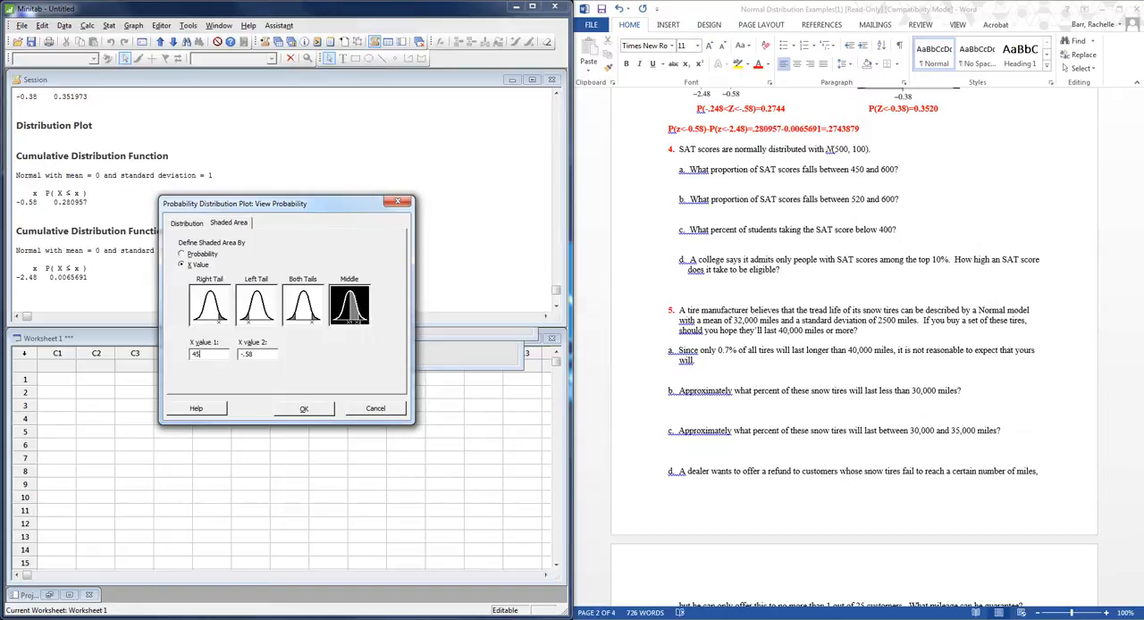
{"action": "double_click", "coordinate": [248, 354]}
{"action": "type", "text": "600"}
{"action": "left_click", "coordinate": [306, 408]}
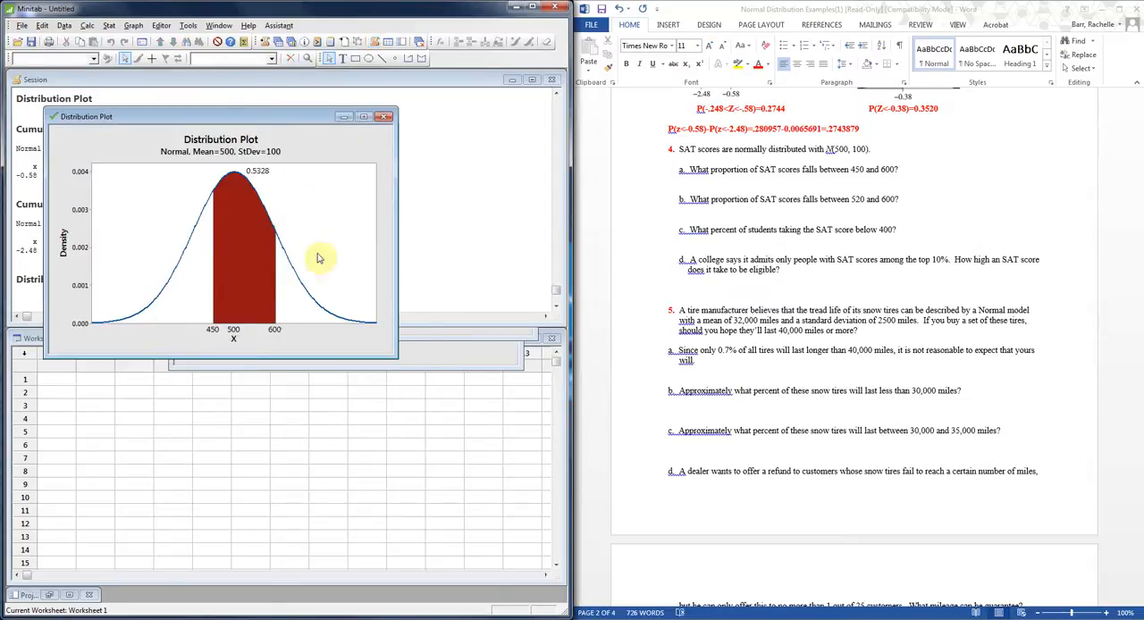
In Word, enter .5328 after question 4 part a and copy the bold red formatting of the problem 3 answer onto it.
{"action": "left_click", "coordinate": [908, 169]}
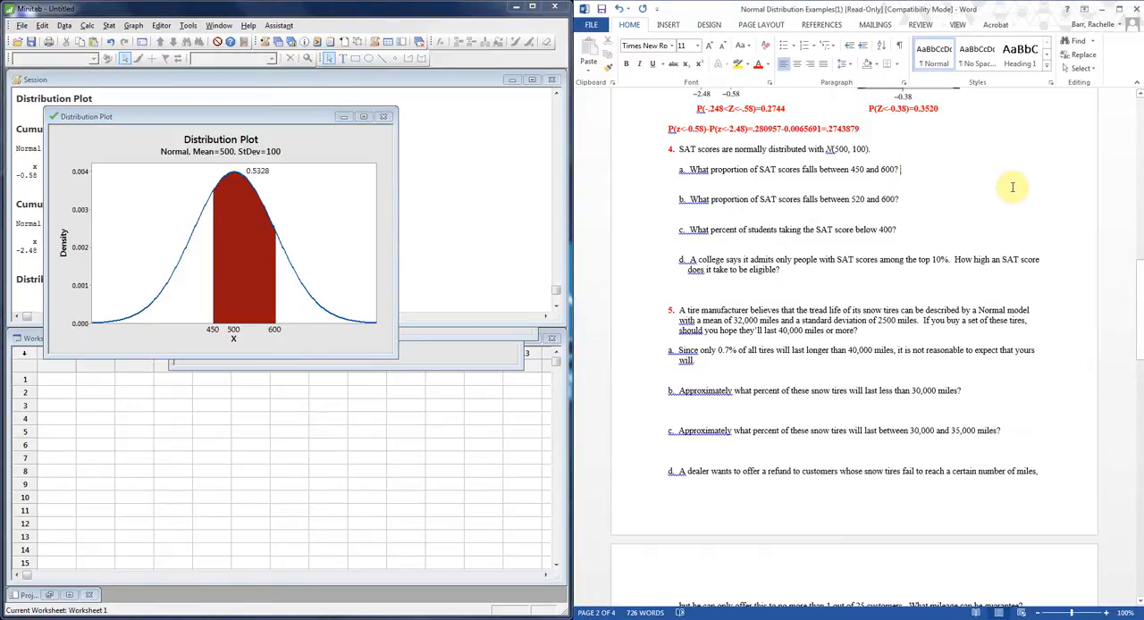
{"action": "type", "text": ".5328"}
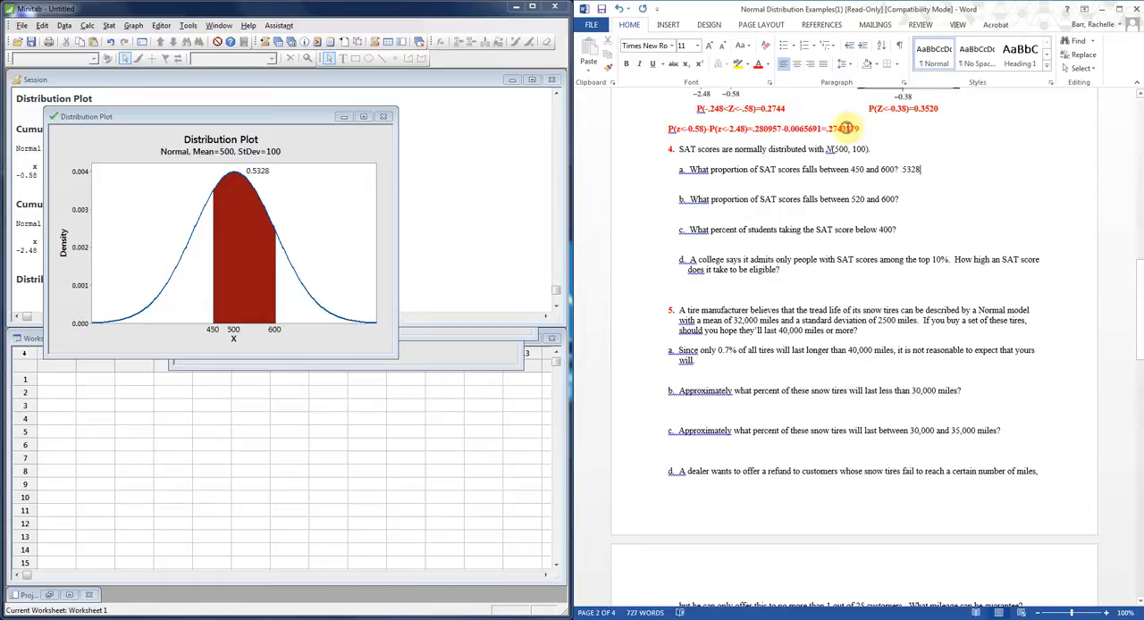
{"action": "left_click", "coordinate": [609, 68]}
{"action": "left_click_drag", "start_coordinate": [930, 169], "coordinate": [895, 169]}
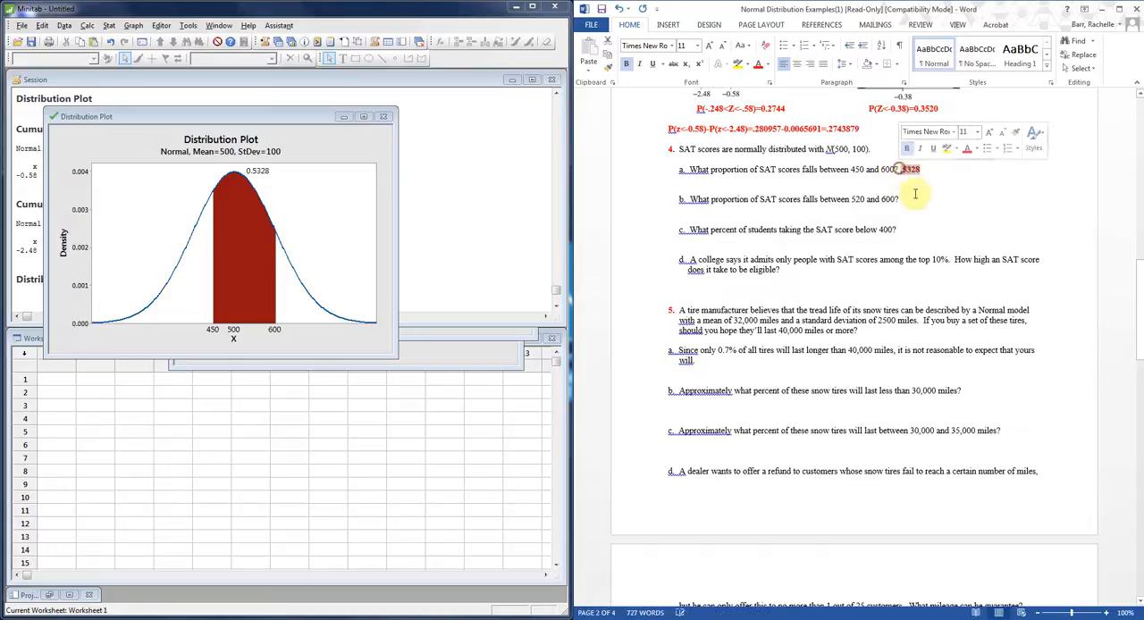
For question 4 part b, create a Minitab View Probability plot with mean 500 and standard deviation 100, shading between X values 520 and 600.
{"action": "left_click", "coordinate": [916, 201]}
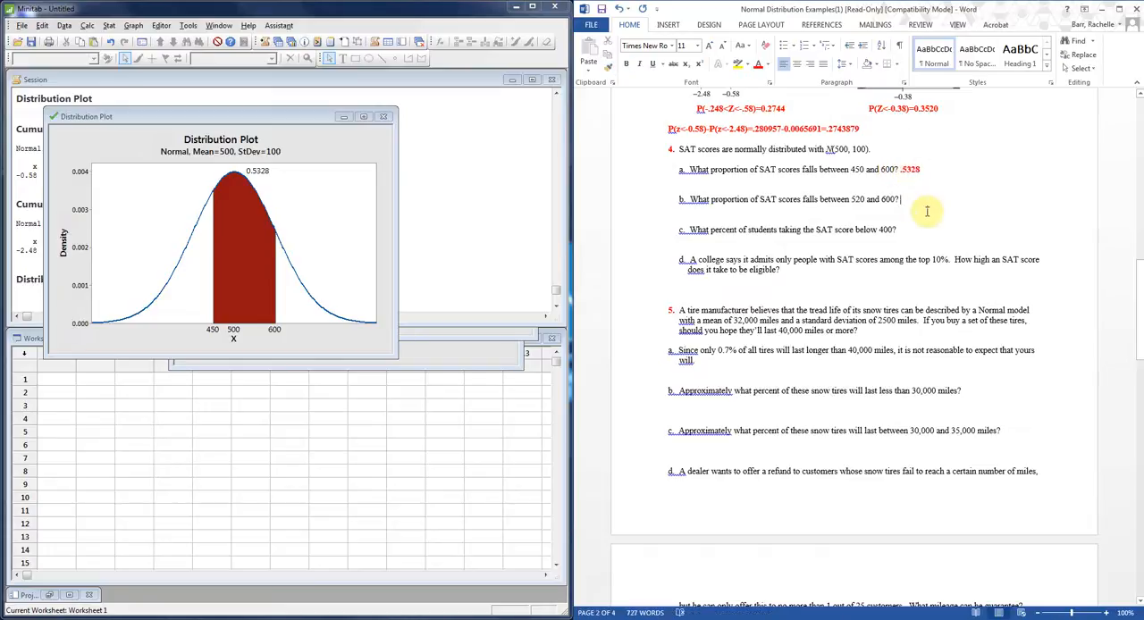
{"action": "left_click", "coordinate": [1107, 613]}
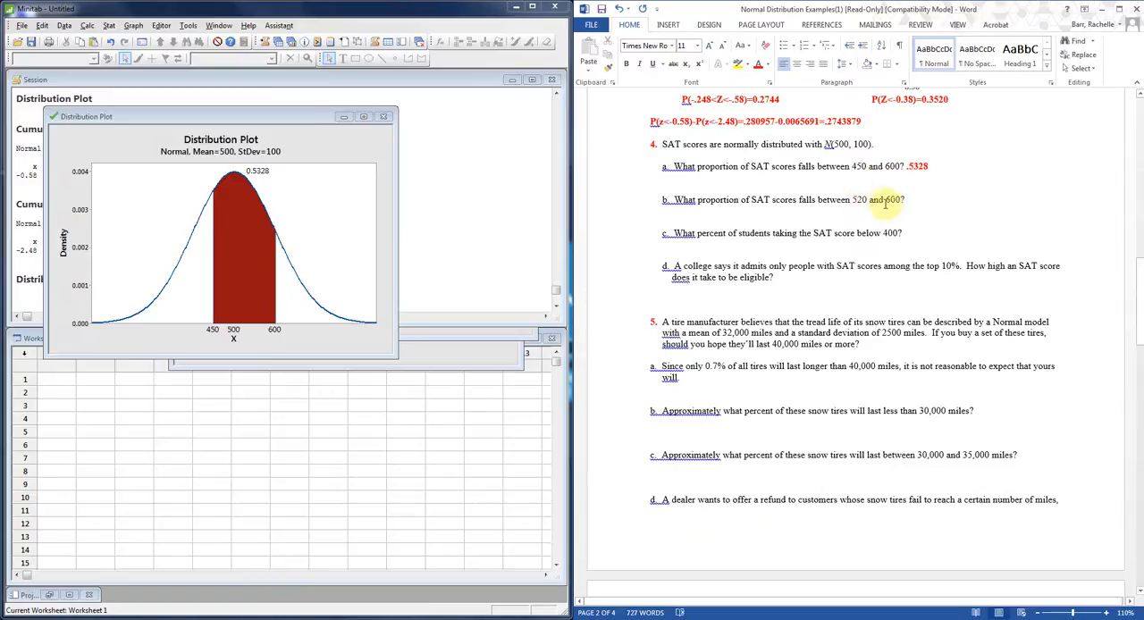
{"action": "left_click", "coordinate": [907, 200]}
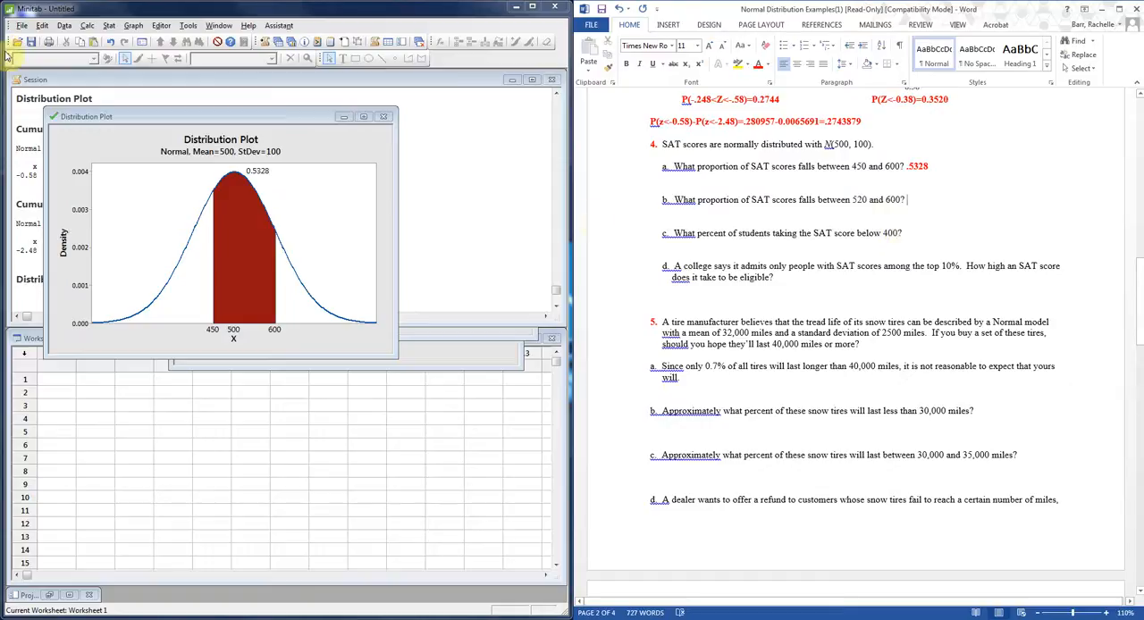
{"action": "left_click", "coordinate": [111, 25]}
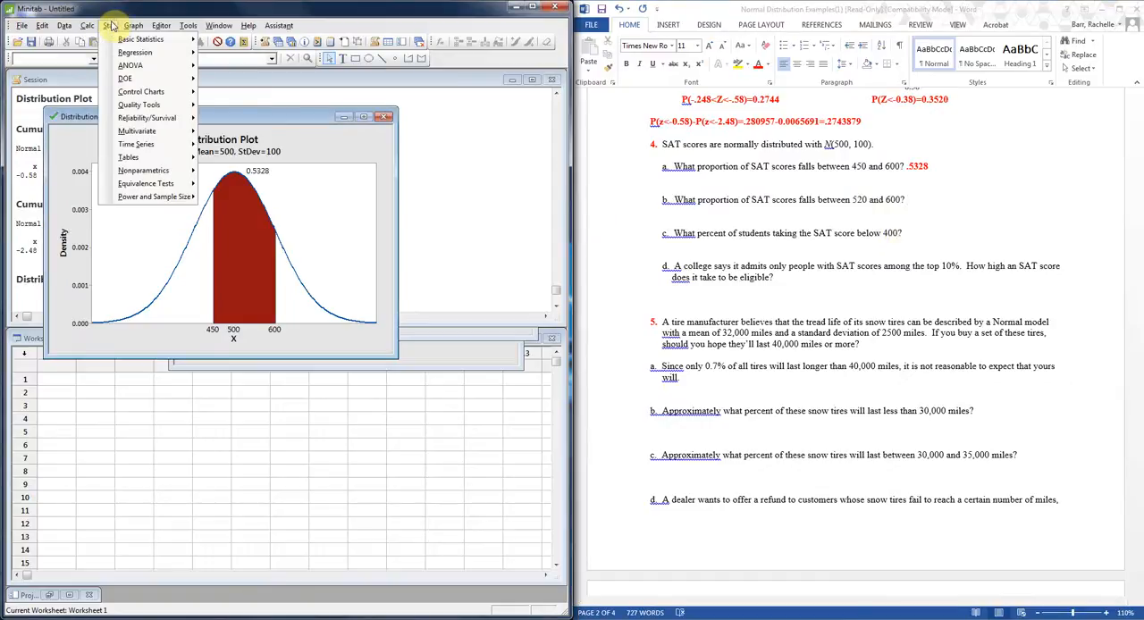
{"action": "mouse_move", "coordinate": [132, 27]}
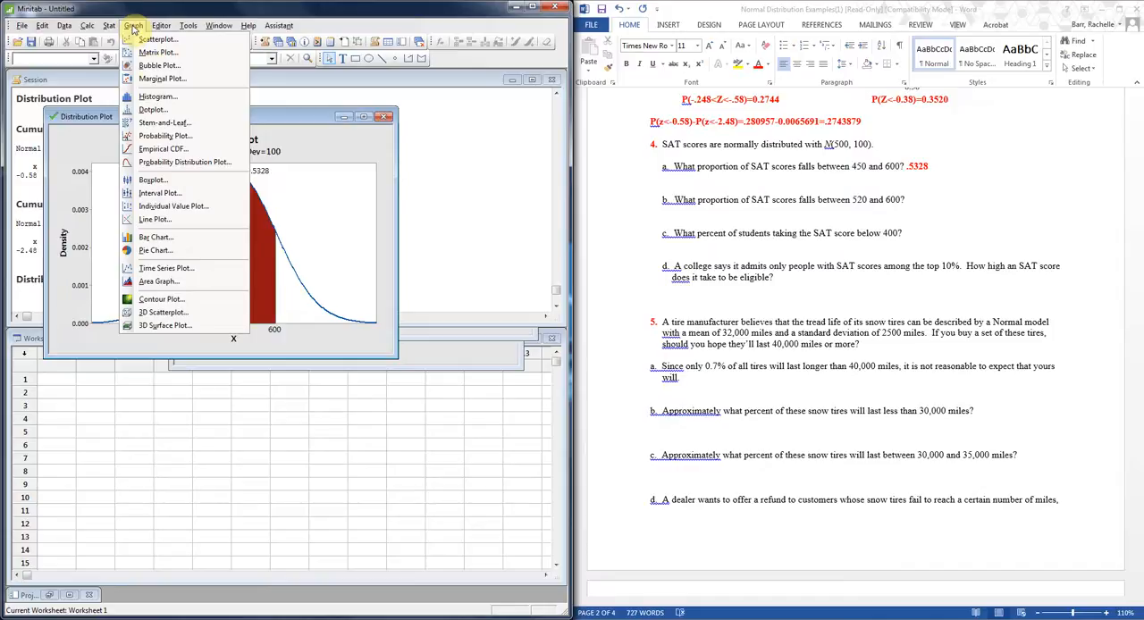
{"action": "left_click", "coordinate": [173, 167]}
{"action": "left_click", "coordinate": [349, 323]}
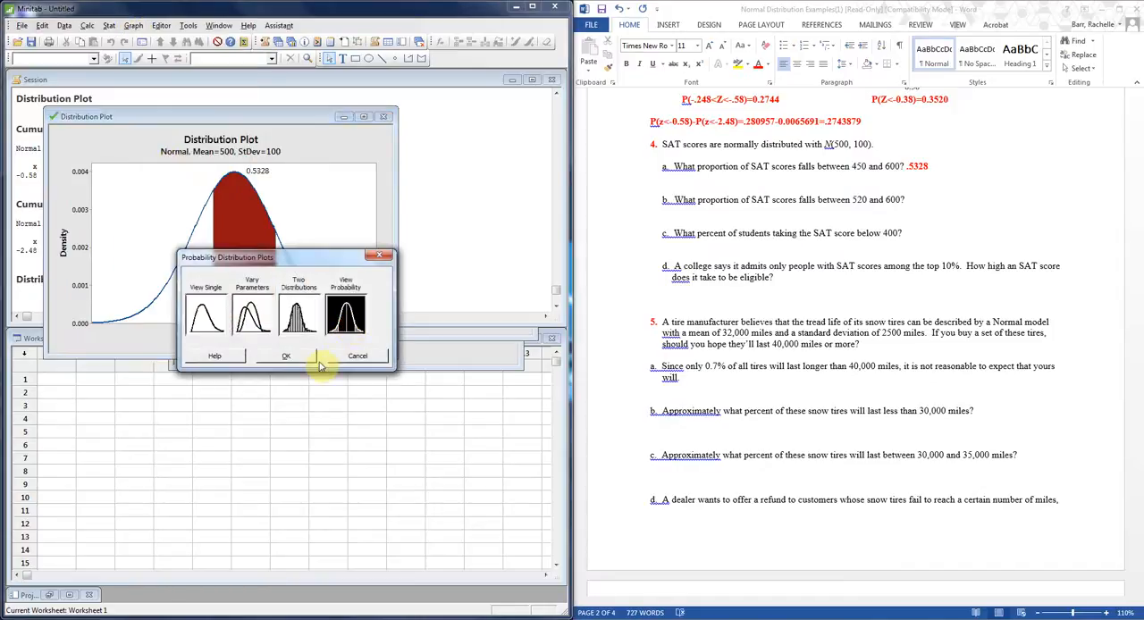
{"action": "left_click", "coordinate": [300, 357]}
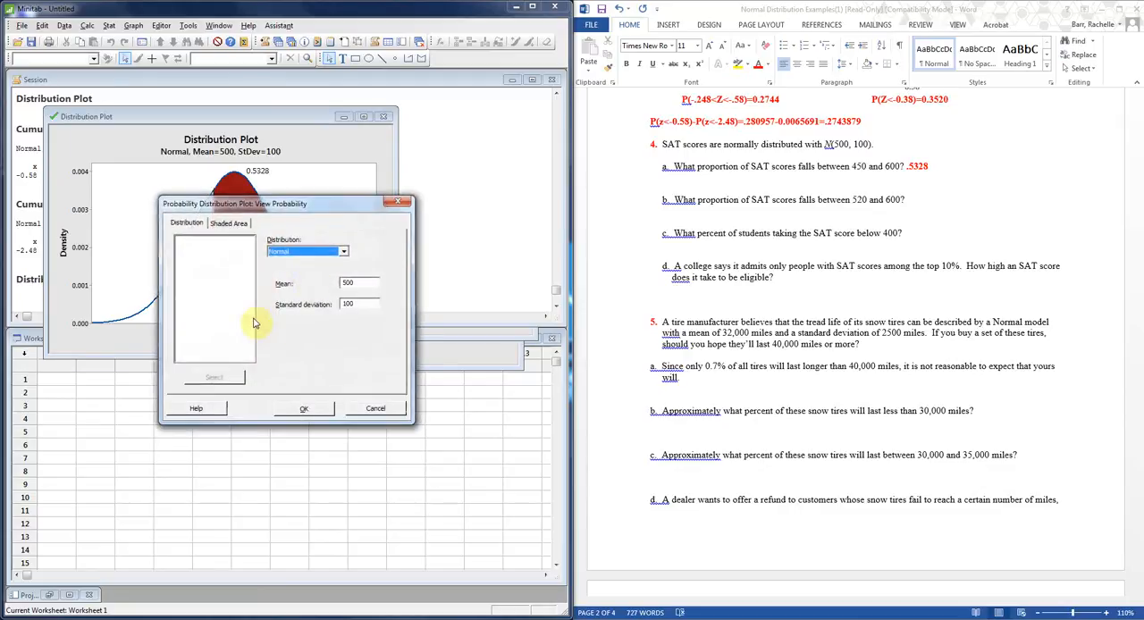
{"action": "left_click", "coordinate": [228, 223]}
{"action": "left_click_drag", "start_coordinate": [218, 354], "coordinate": [181, 353]}
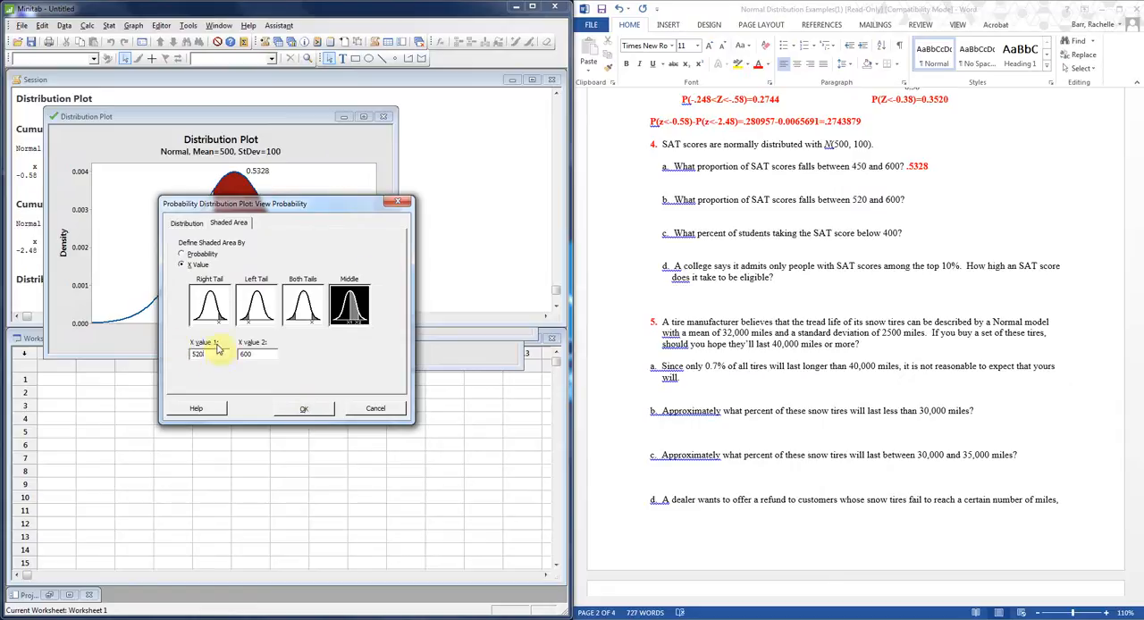
{"action": "left_click", "coordinate": [301, 407]}
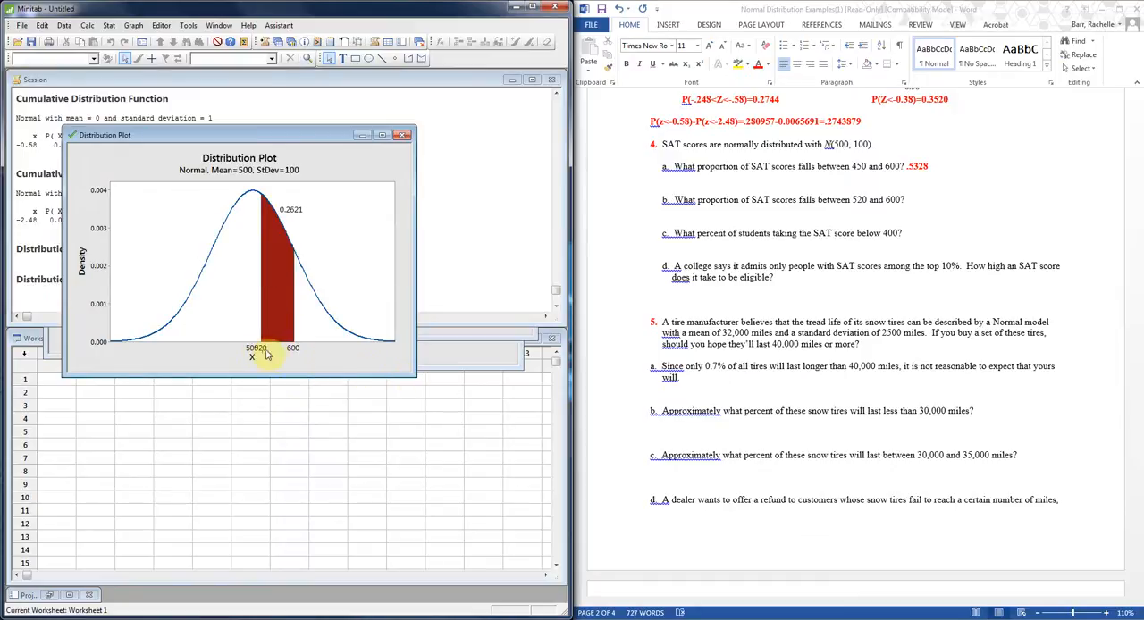
Enlarge the distribution plot, and in Word enter 0.2621 after question 4 part b with the problem 3 answer's bold red formatting.
{"action": "left_click_drag", "start_coordinate": [415, 376], "coordinate": [524, 449]}
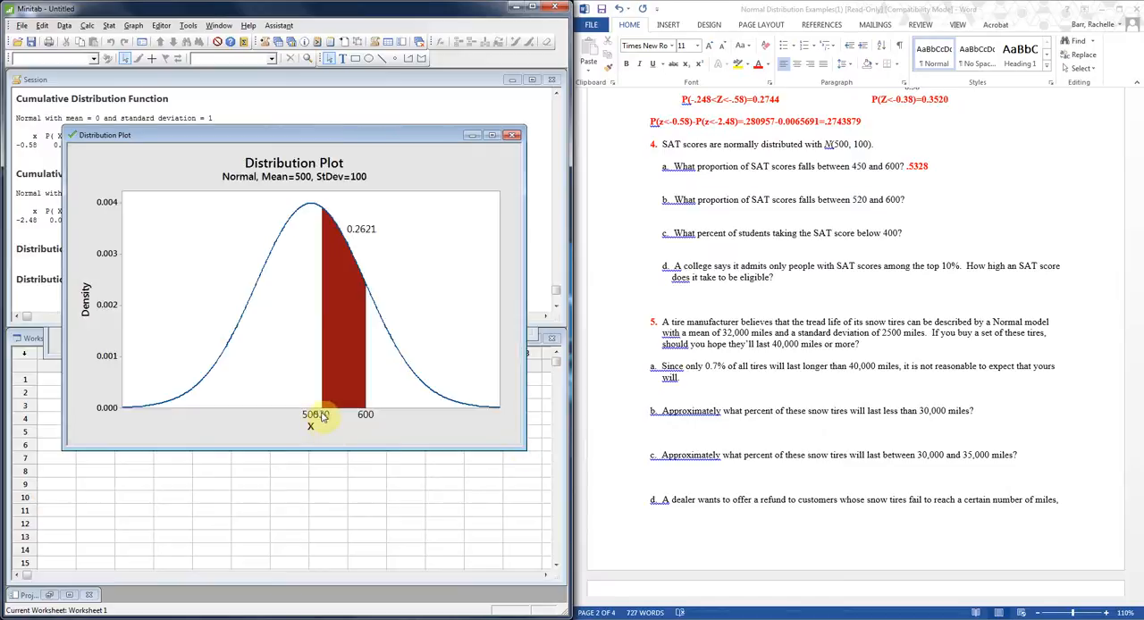
{"action": "left_click_drag", "start_coordinate": [526, 449], "coordinate": [565, 474]}
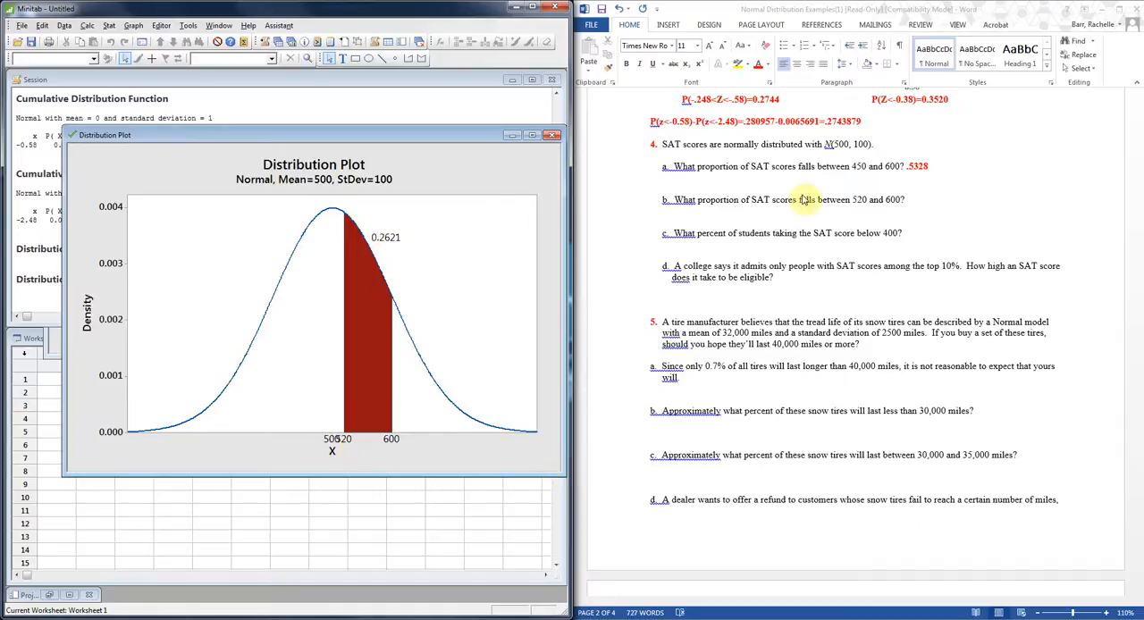
{"action": "left_click", "coordinate": [910, 200]}
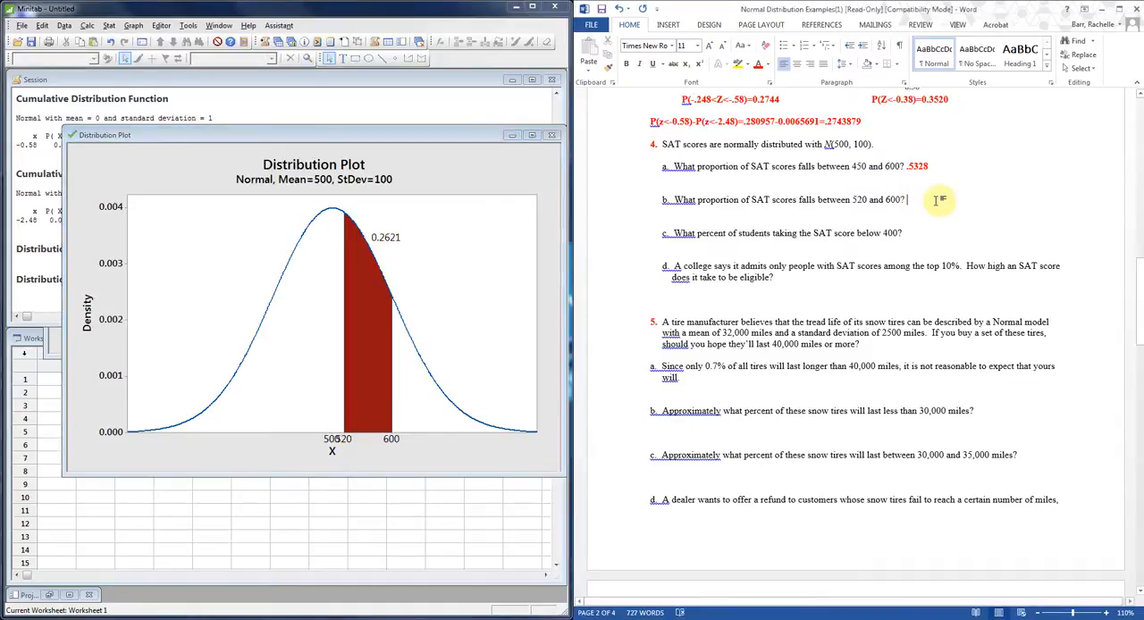
{"action": "type", "text": "0.2621,"}
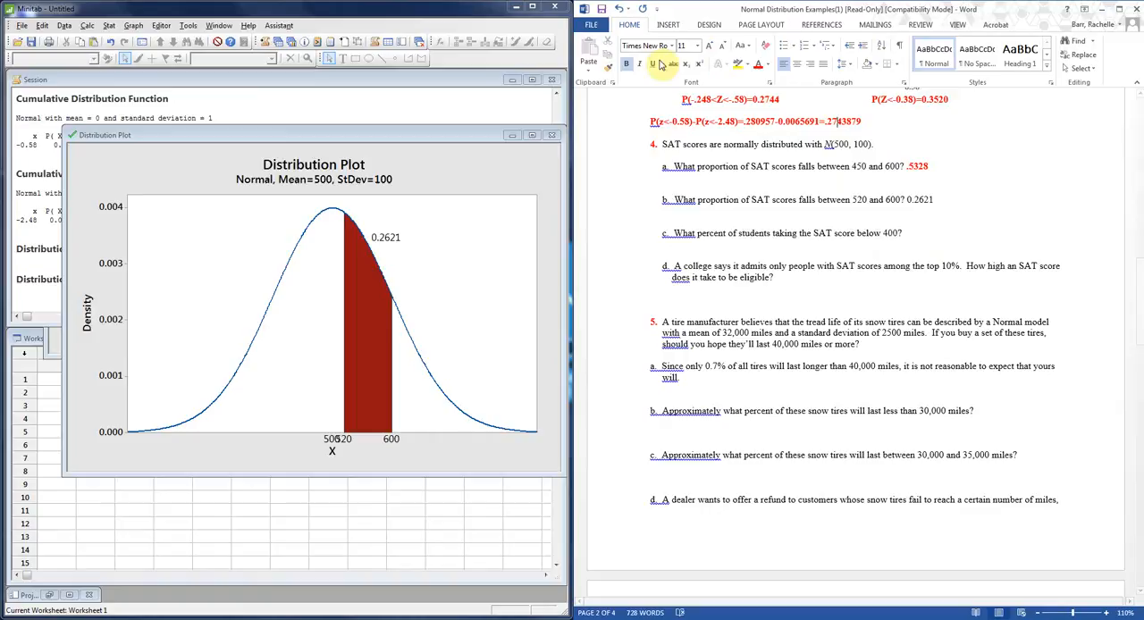
{"action": "left_click", "coordinate": [608, 67]}
{"action": "left_click_drag", "start_coordinate": [936, 201], "coordinate": [903, 202]}
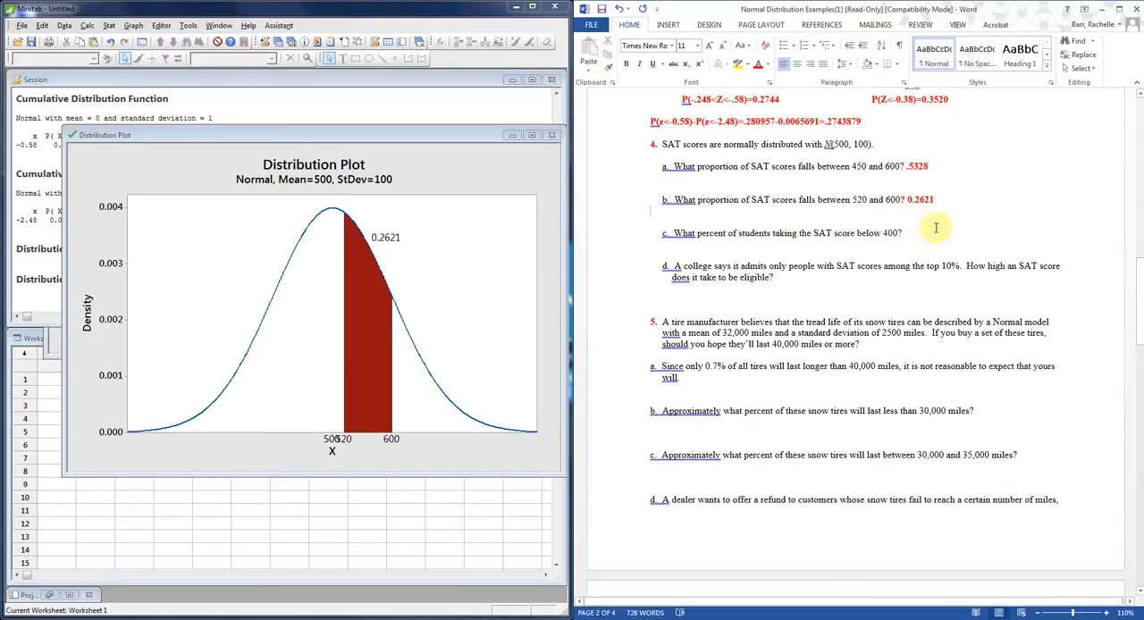
For question 4 part c, create a Minitab View Probability plot with mean 500 and standard deviation 100, shading the left tail at X value 400.
{"action": "left_click", "coordinate": [132, 25]}
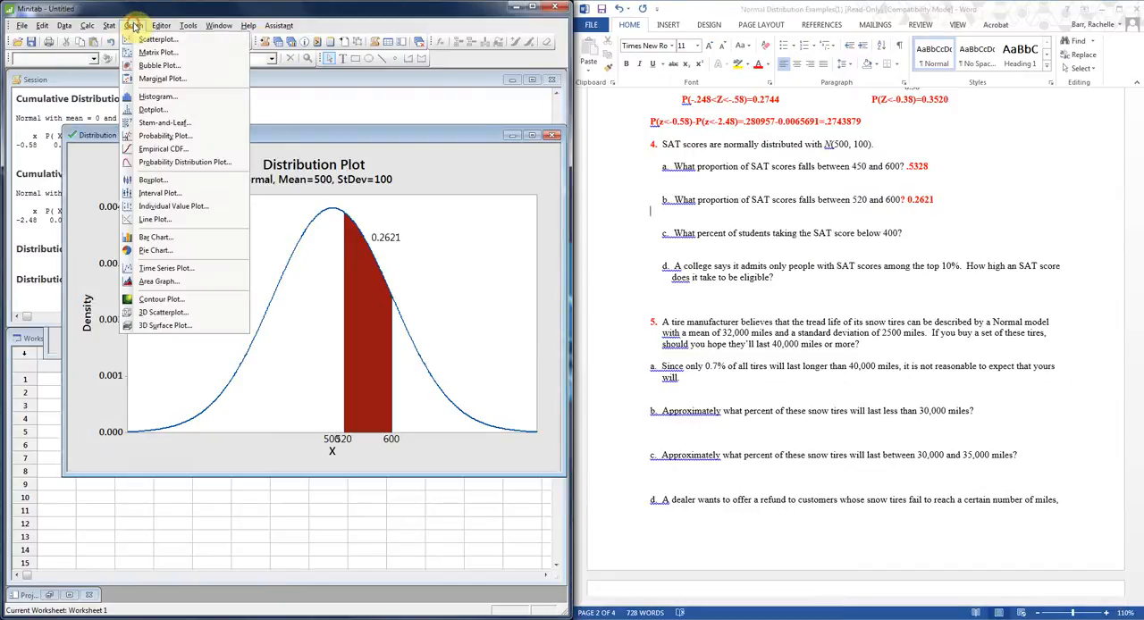
{"action": "left_click", "coordinate": [170, 147]}
{"action": "left_click", "coordinate": [345, 315]}
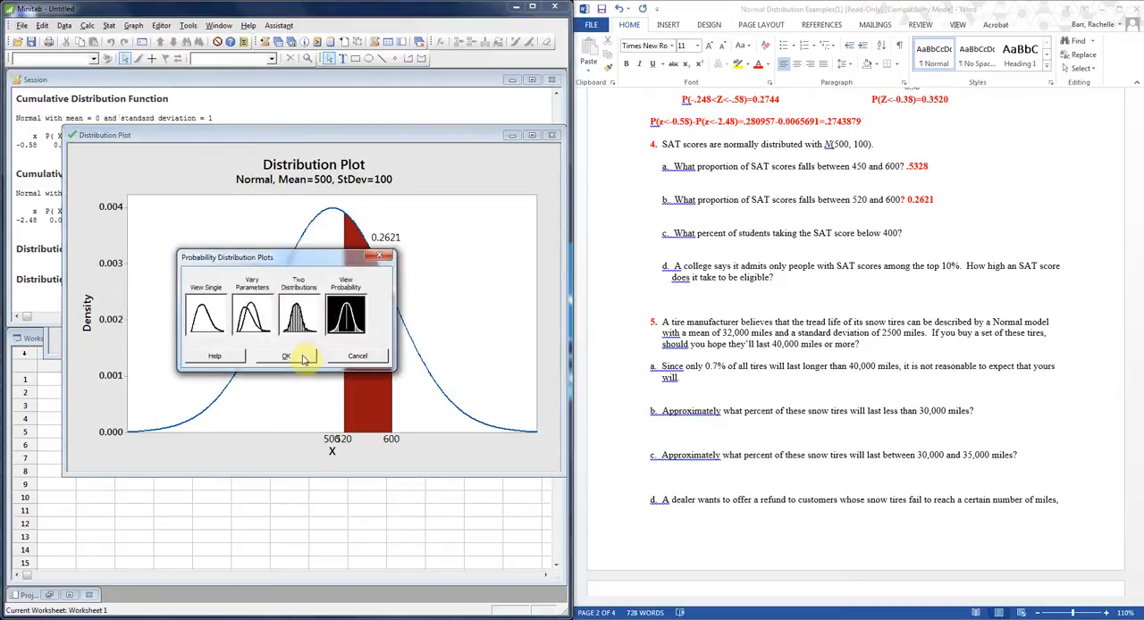
{"action": "left_click", "coordinate": [300, 357]}
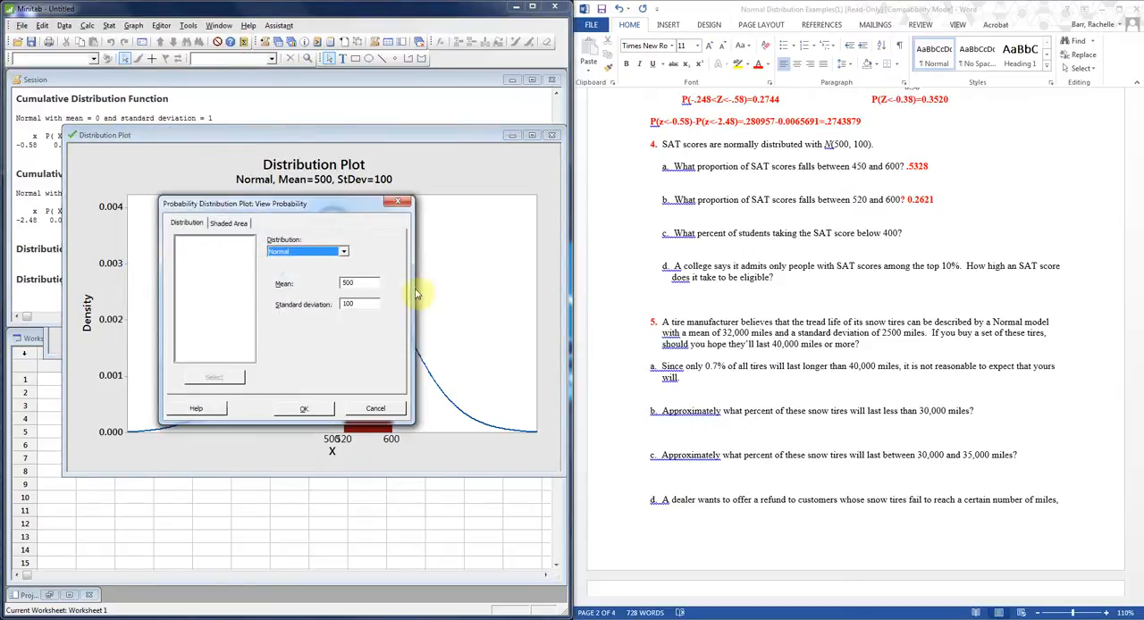
{"action": "left_click", "coordinate": [348, 282]}
{"action": "left_click", "coordinate": [231, 223]}
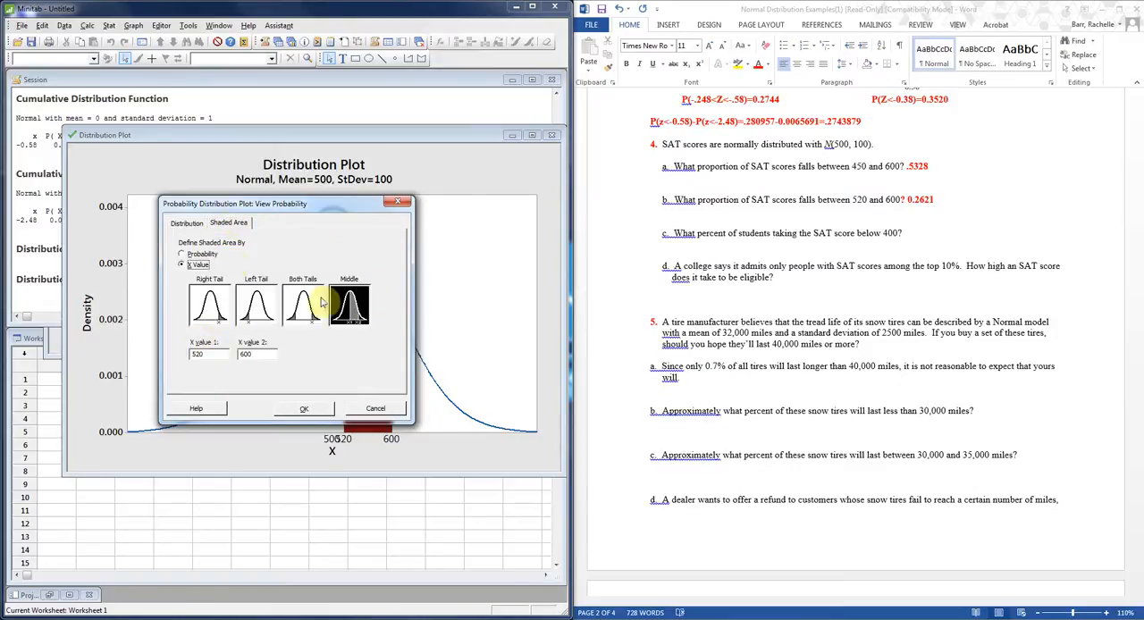
{"action": "left_click", "coordinate": [252, 315]}
{"action": "left_click_drag", "start_coordinate": [223, 355], "coordinate": [182, 358]}
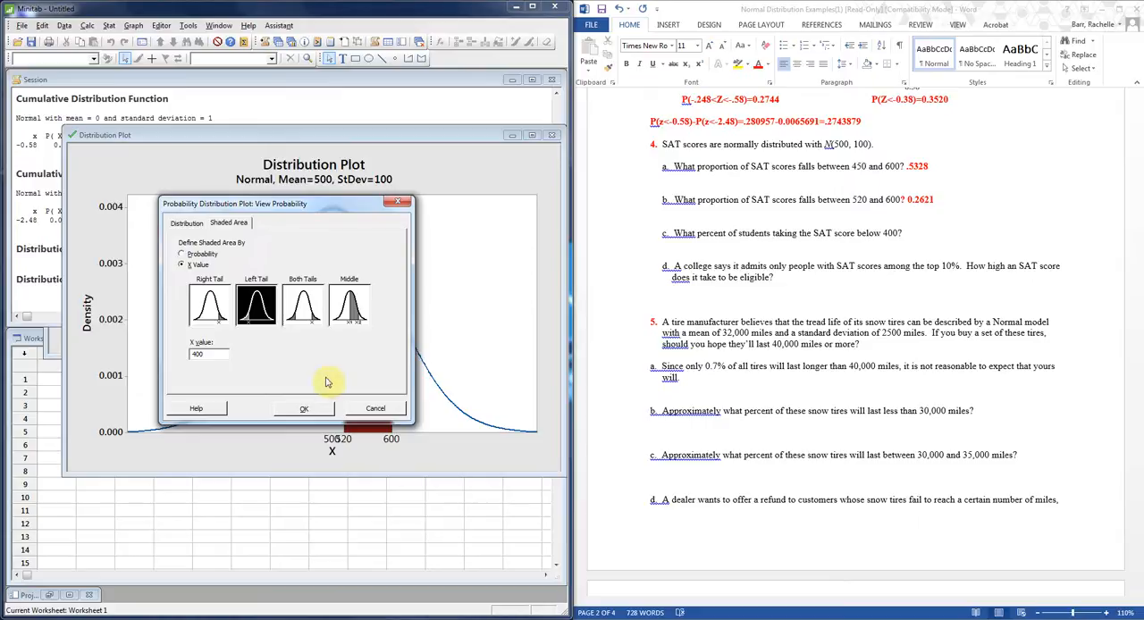
{"action": "left_click", "coordinate": [304, 409]}
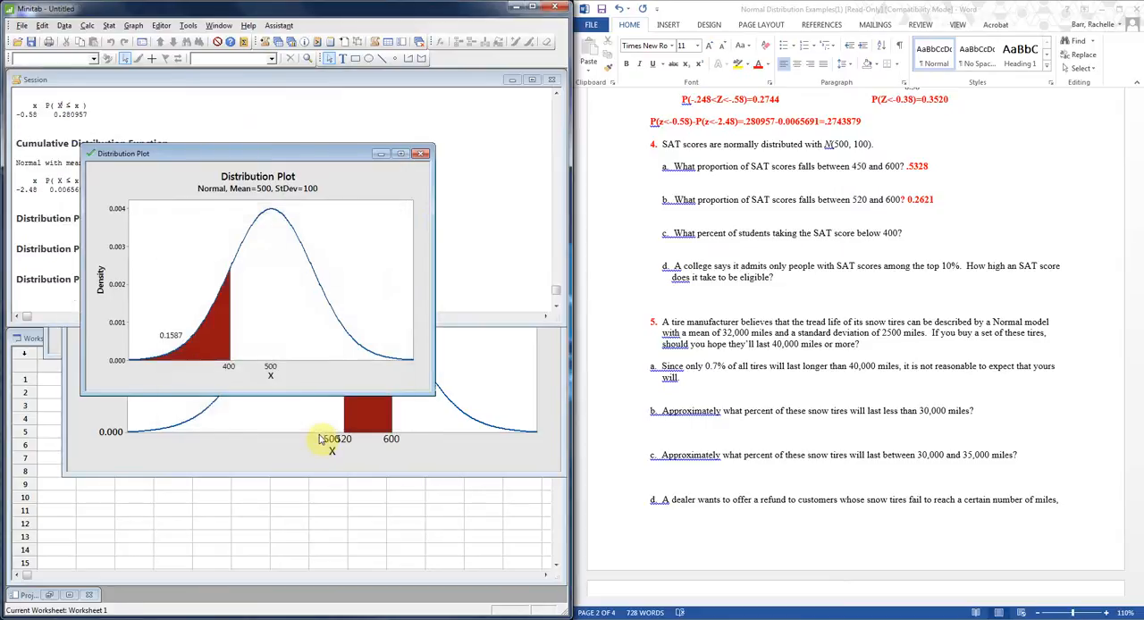
In Word, enter .1587 after question 4 part c and copy the bold red formatting of the part b answer onto it.
{"action": "left_click", "coordinate": [914, 234]}
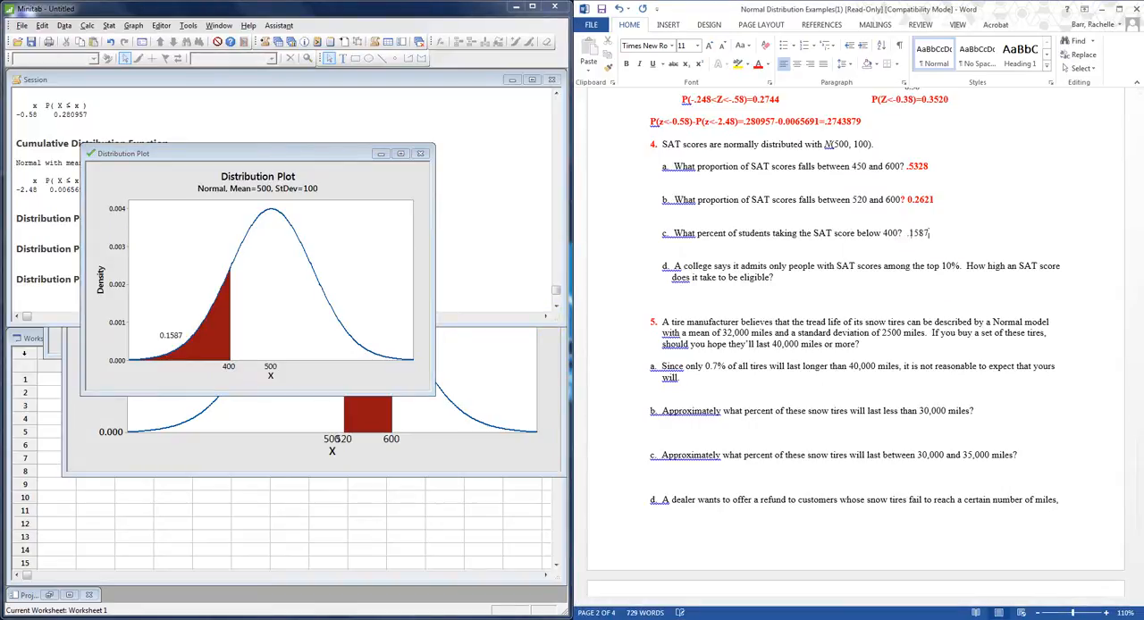
{"action": "type", "text": ".1587"}
{"action": "left_click", "coordinate": [930, 200]}
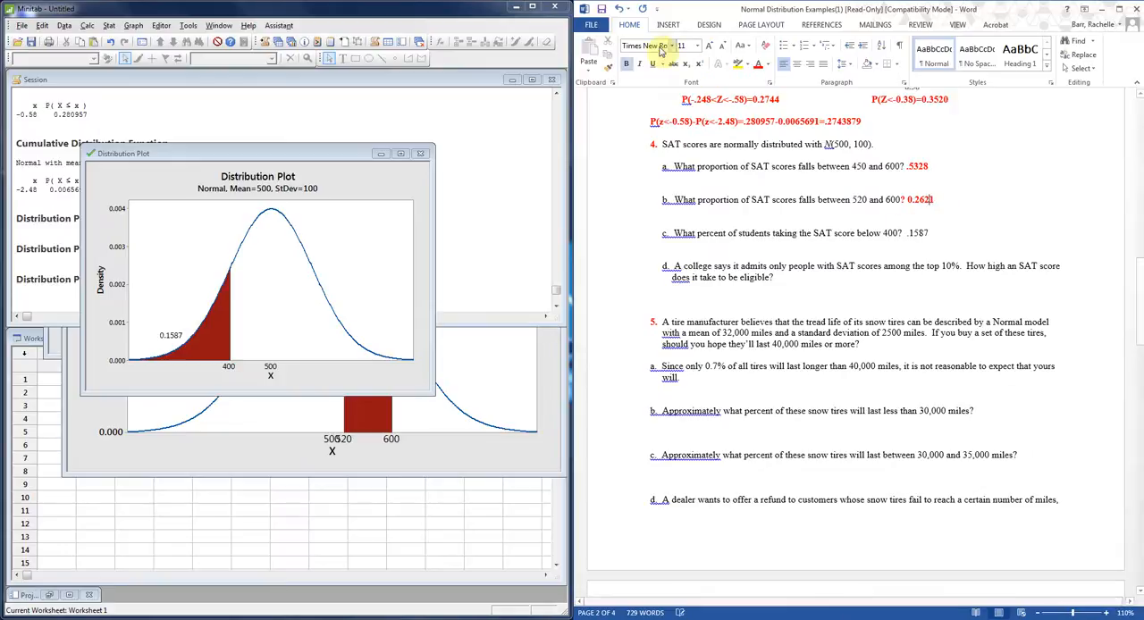
{"action": "left_click", "coordinate": [612, 68]}
{"action": "left_click_drag", "start_coordinate": [929, 234], "coordinate": [905, 234]}
Indent the blank answer line below question 4 part d in Word, and minimize the left-tail distribution plot in Minitab.
{"action": "left_click", "coordinate": [788, 293]}
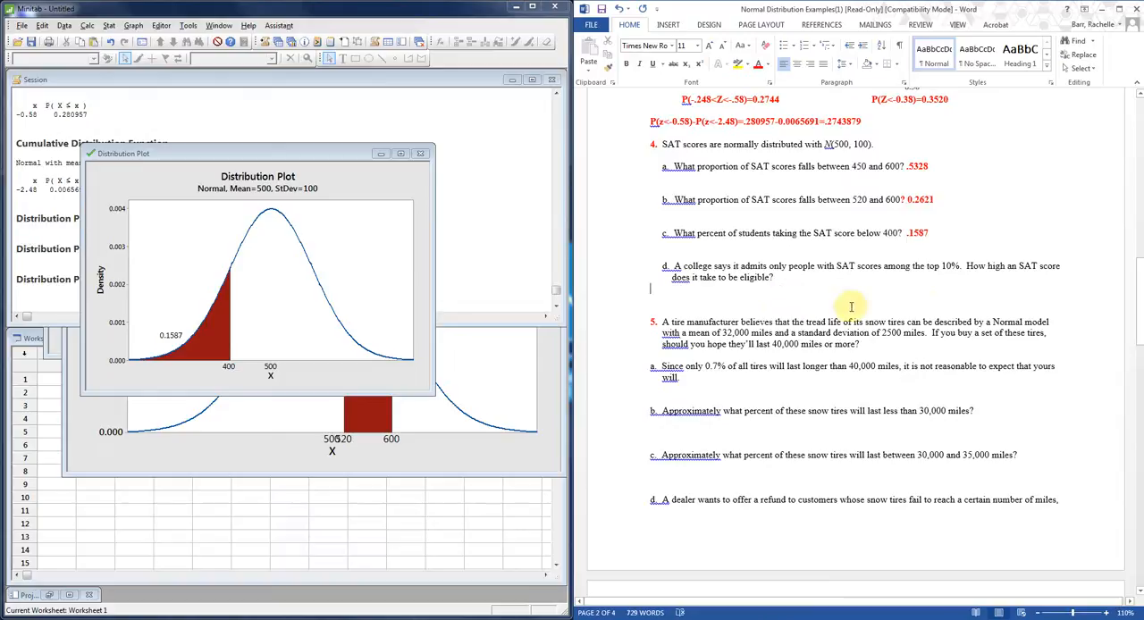
{"action": "key", "text": "Tab"}
{"action": "key", "text": "Tab"}
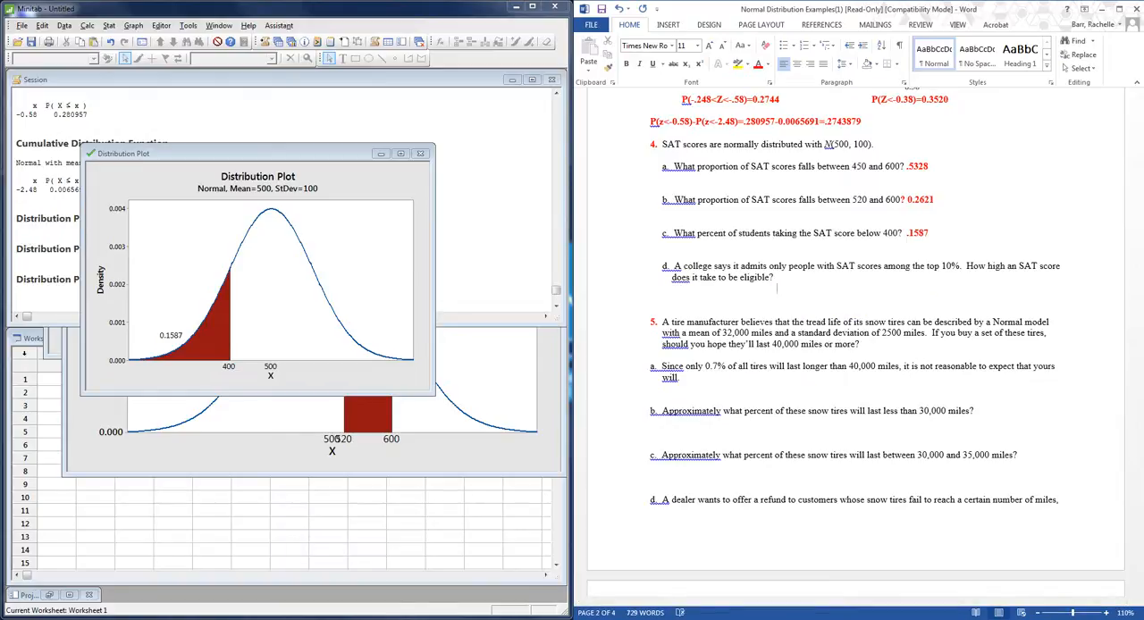
{"action": "left_click", "coordinate": [380, 154]}
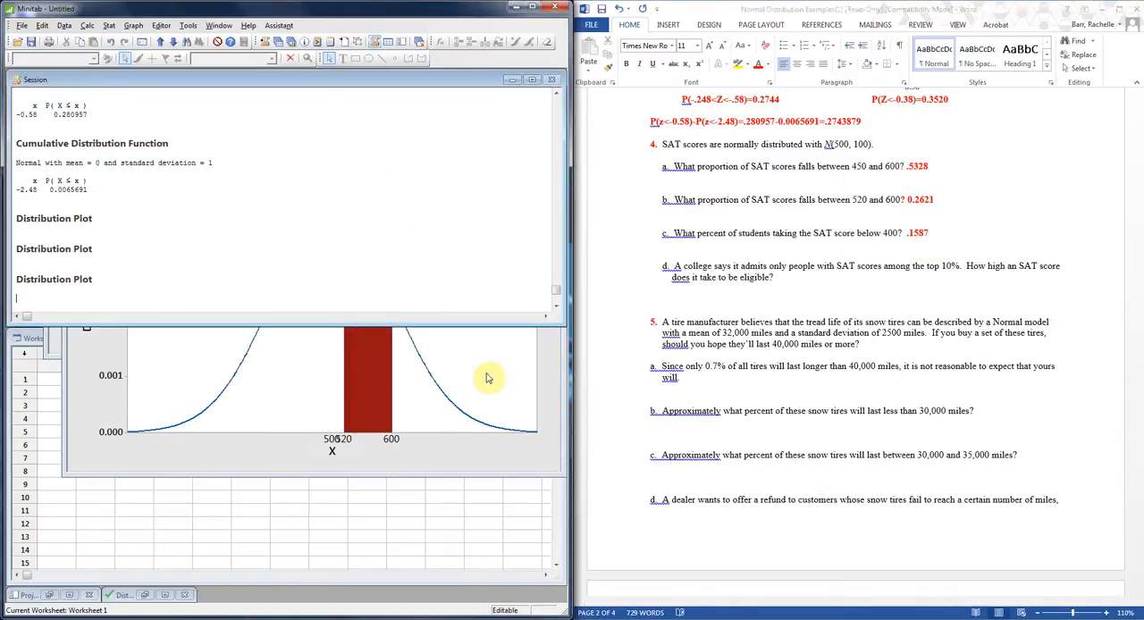
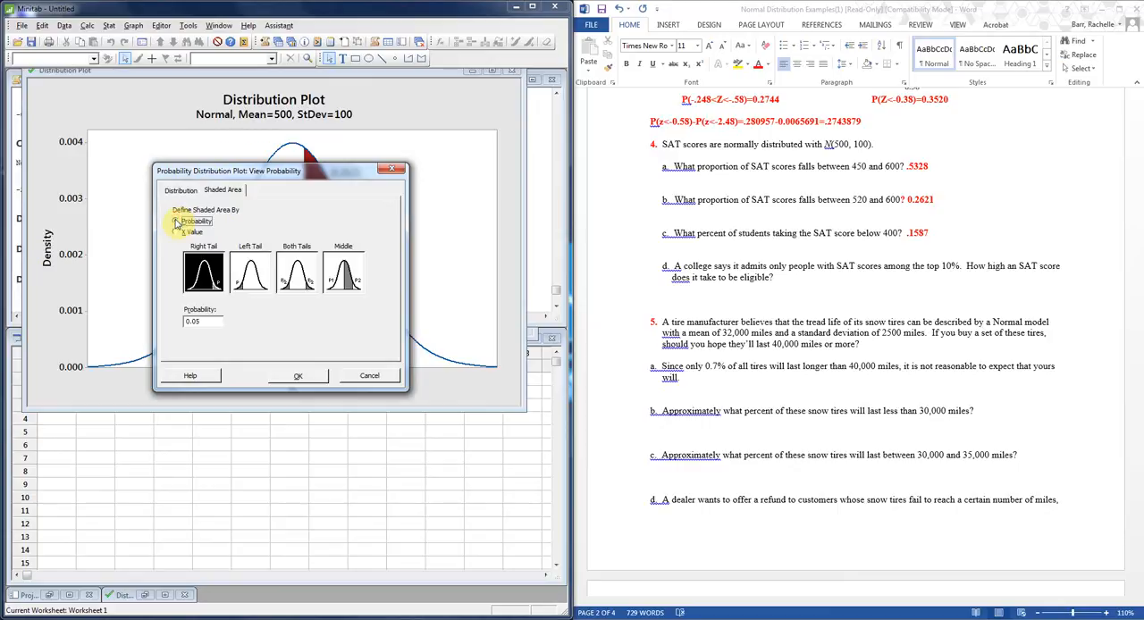
Shade the right tail by a probability of 0.10 and create the distribution plot for question 4 part d.
{"action": "left_click", "coordinate": [213, 322]}
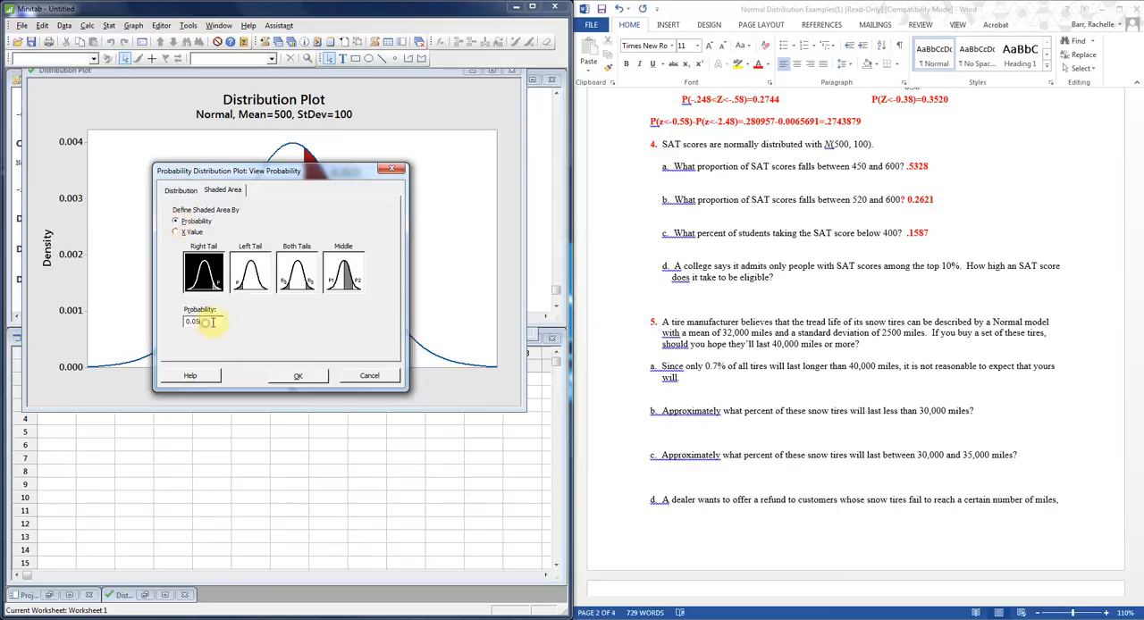
{"action": "type", "text": "10"}
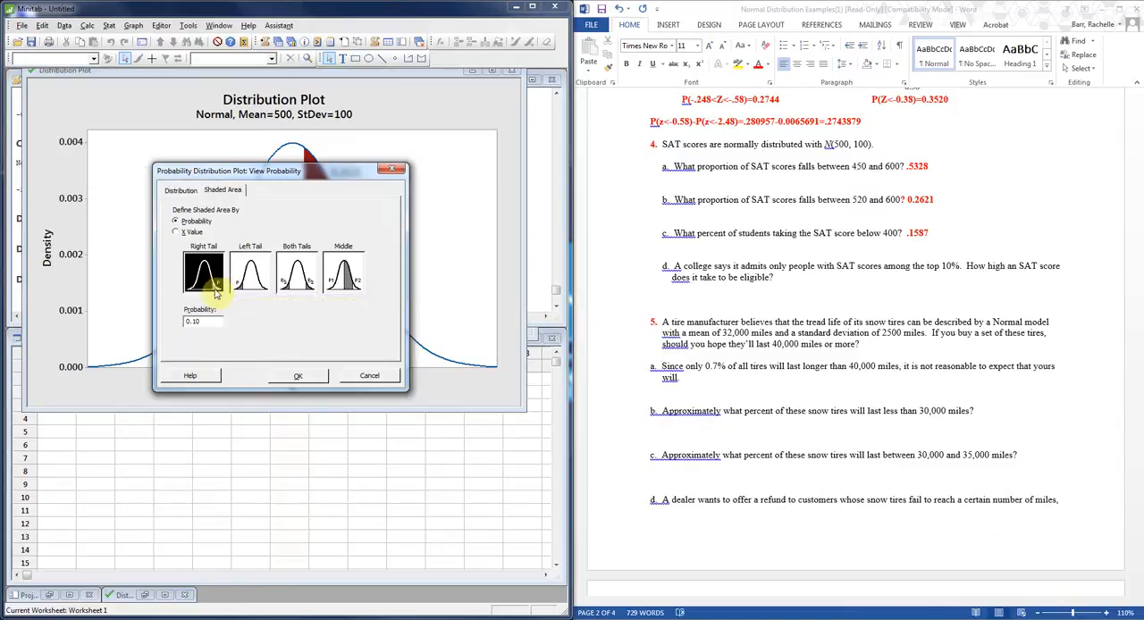
{"action": "left_click", "coordinate": [177, 232]}
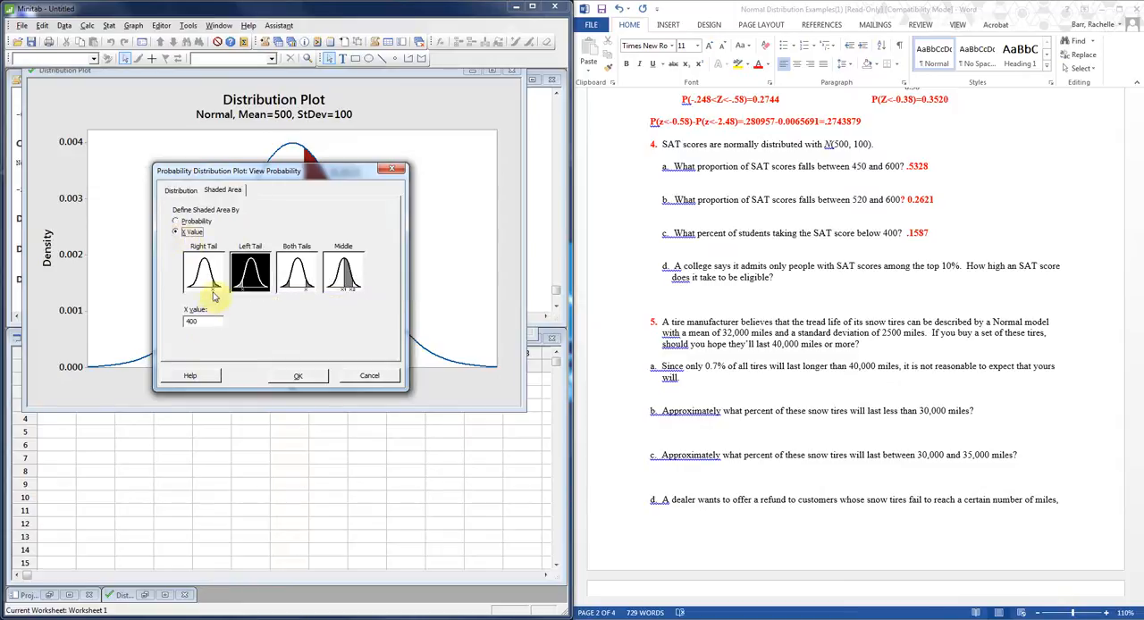
{"action": "left_click", "coordinate": [176, 221]}
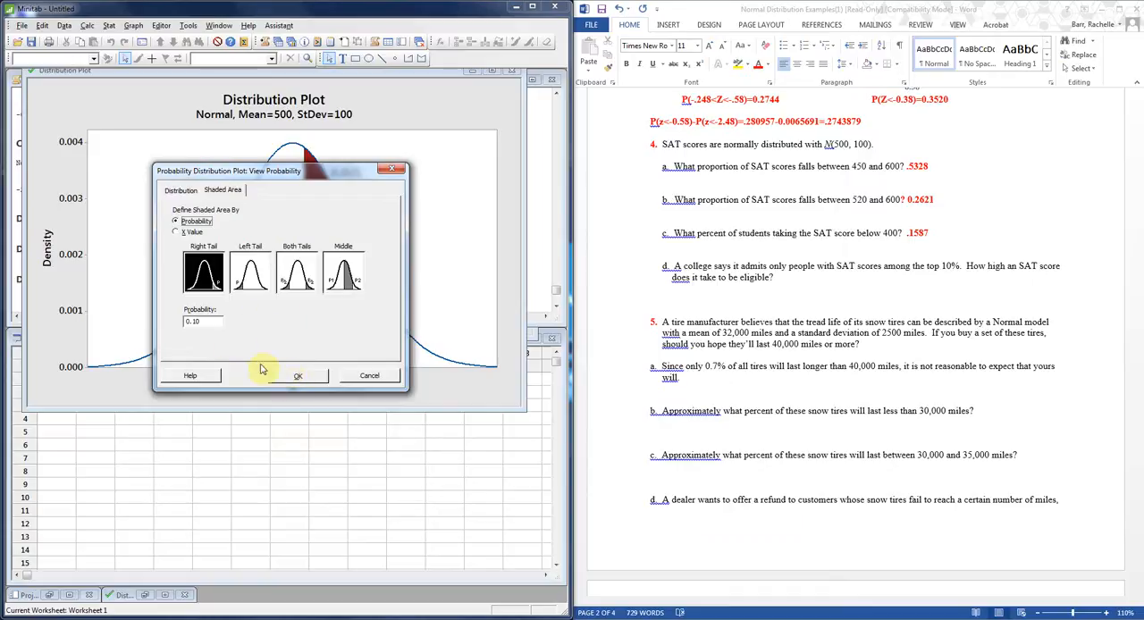
{"action": "left_click", "coordinate": [298, 376]}
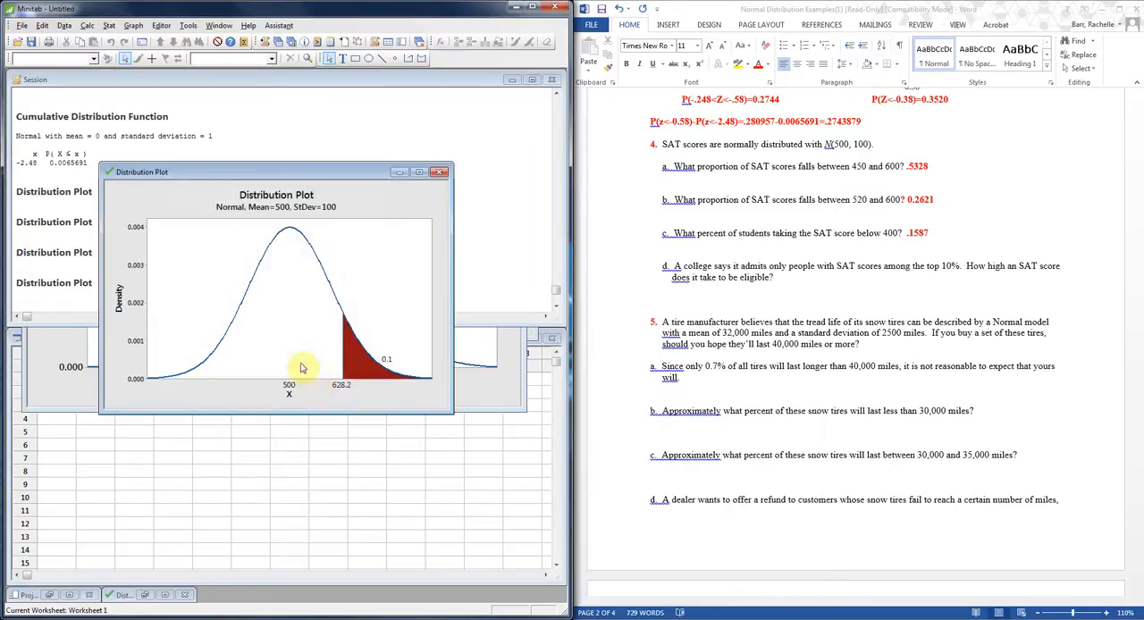
In Word, enter "Score a 628.2 or better" on the indented answer line below question 4 part d.
{"action": "left_click", "coordinate": [777, 284]}
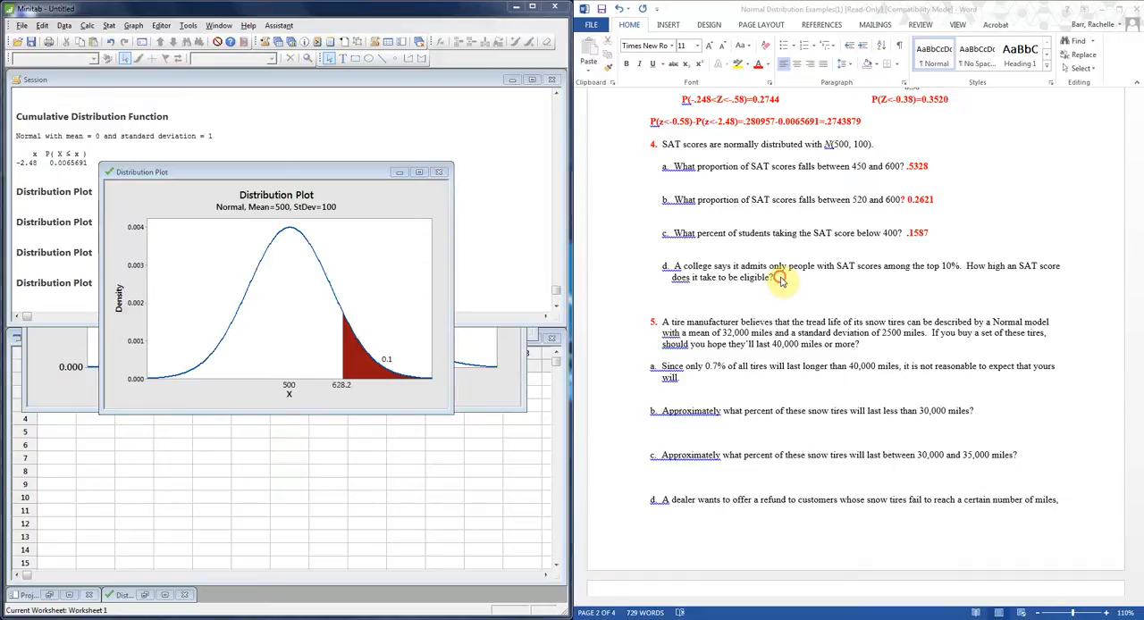
{"action": "type", "text": "Score a"}
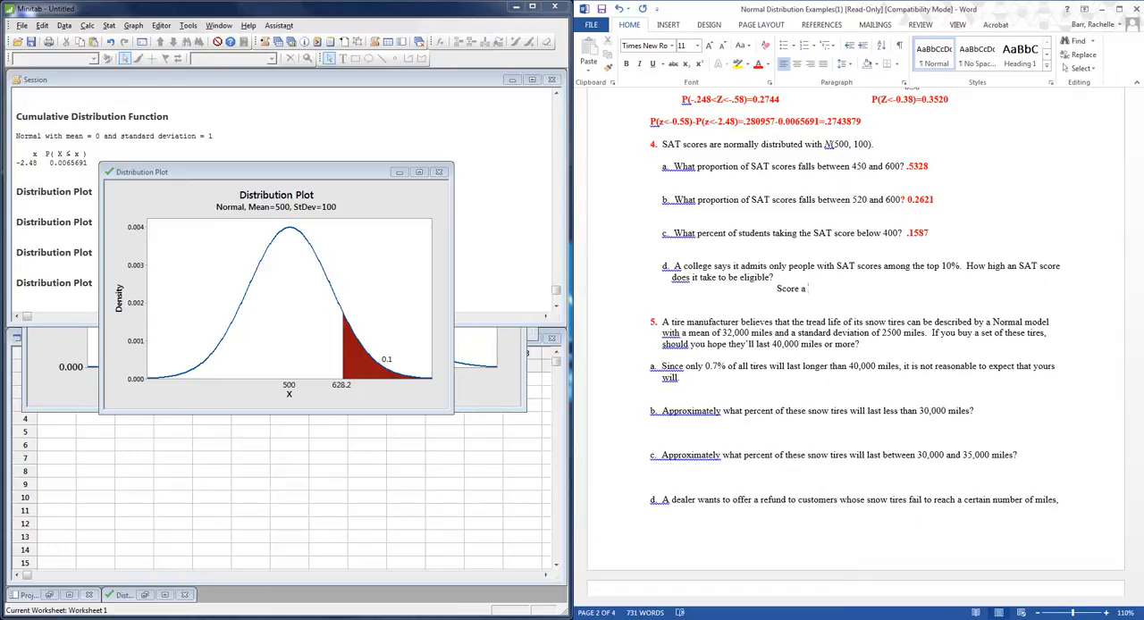
{"action": "type", "text": " 68.2 p"}
{"action": "type", "text": "28.2 o"}
{"action": "type", "text": "r better."}
{"action": "left_click", "coordinate": [820, 287]}
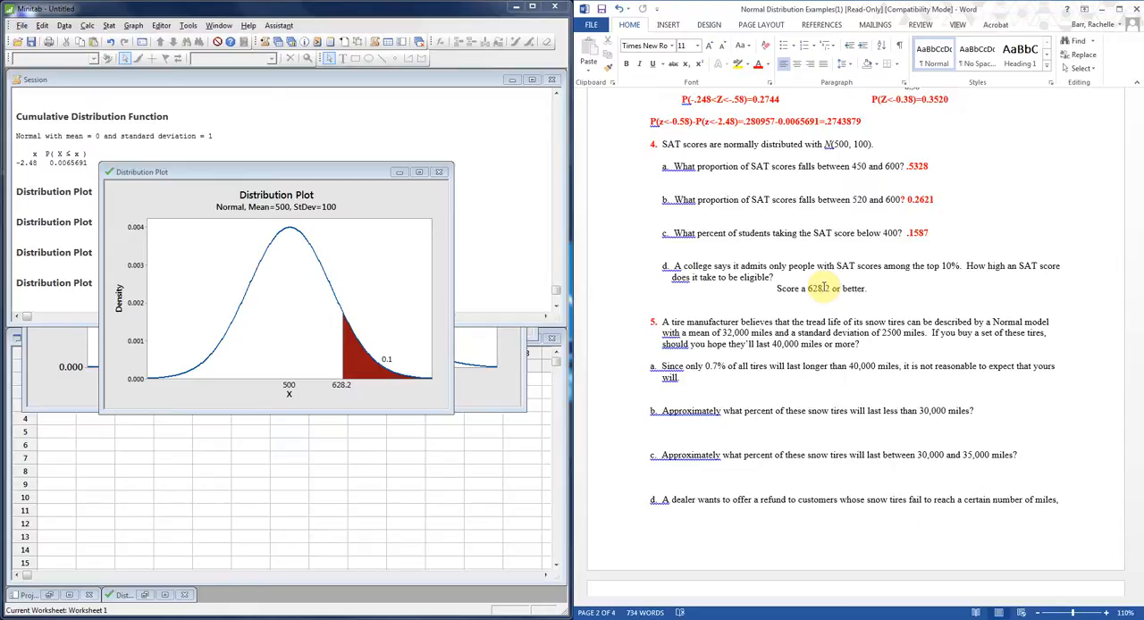
Extend the question 4 part d answer with ", really we need a 630 or better.".
{"action": "type", "text": "Soc"}
{"action": "key", "text": "BackSpace"}
{"action": "key", "text": "BackSpace"}
{"action": "key", "text": "BackSpace"}
{"action": "key", "text": "BackSpace"}
{"action": "key", "text": "BackSpace"}
{"action": "type", "text": ", REA"}
{"action": "key", "text": "BackSpace"}
{"action": "key", "text": "BackSpace"}
{"action": "key", "text": "BackSpace"}
{"action": "type", "text": "really we"}
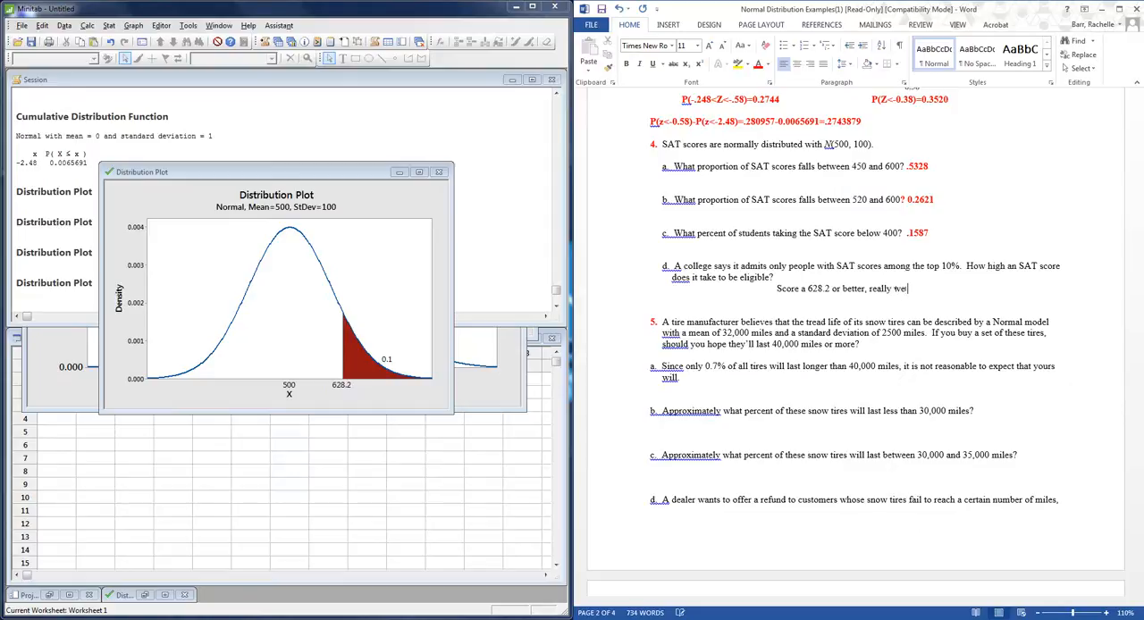
{"action": "type", "text": " need a 630 or better."}
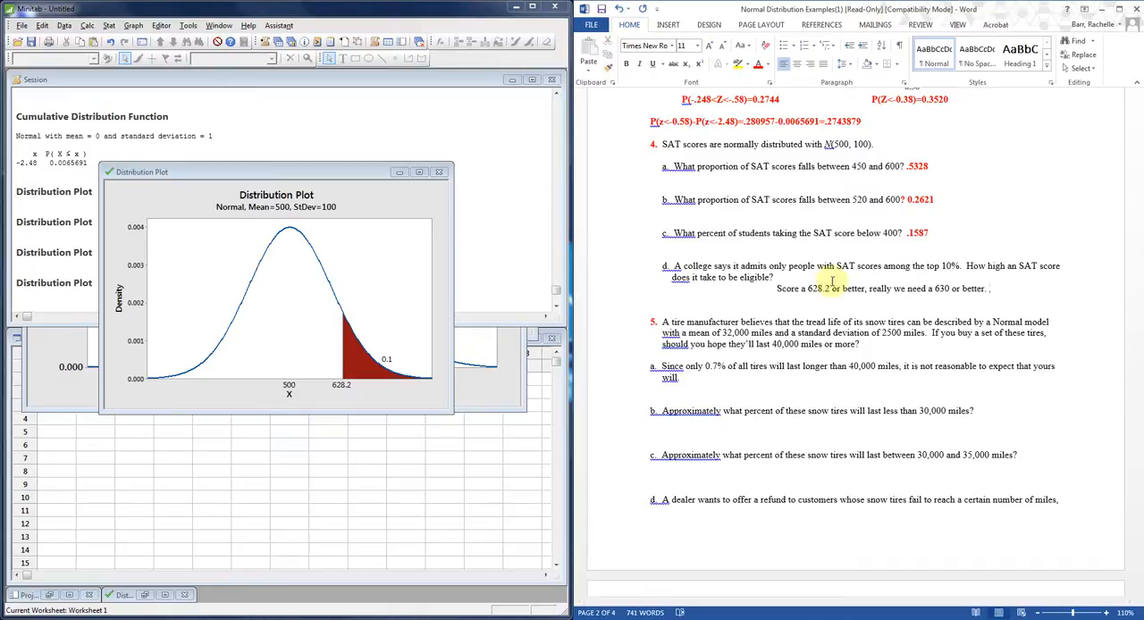
Copy the bold red formatting of the part c answer onto the whole question 4 part d answer.
{"action": "left_click", "coordinate": [917, 233]}
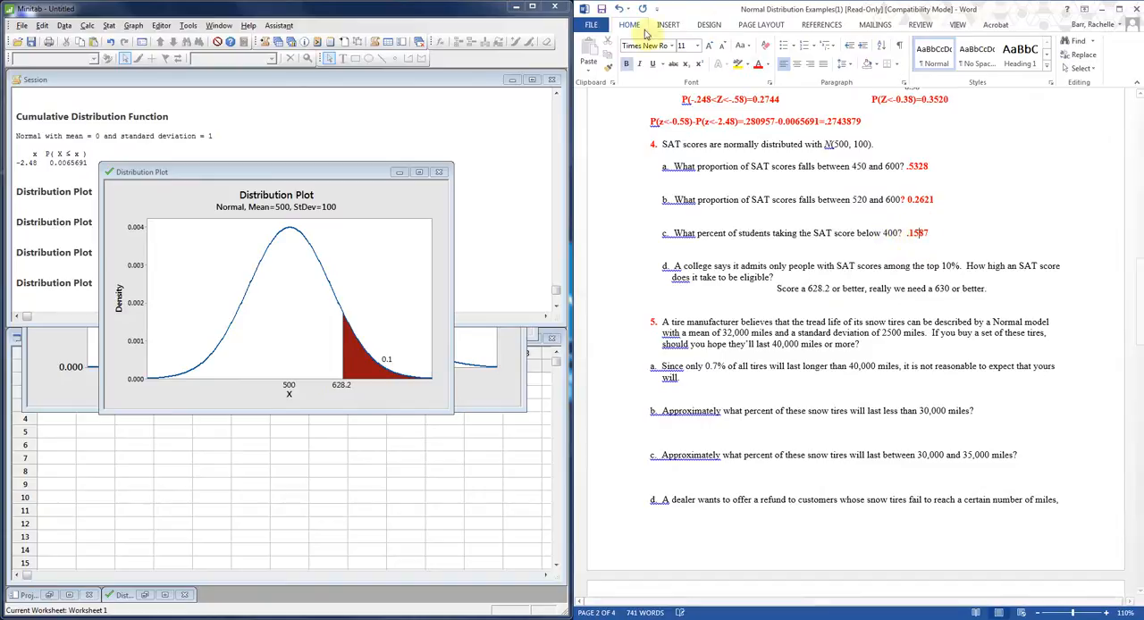
{"action": "left_click", "coordinate": [610, 70]}
{"action": "left_click_drag", "start_coordinate": [989, 290], "coordinate": [780, 295]}
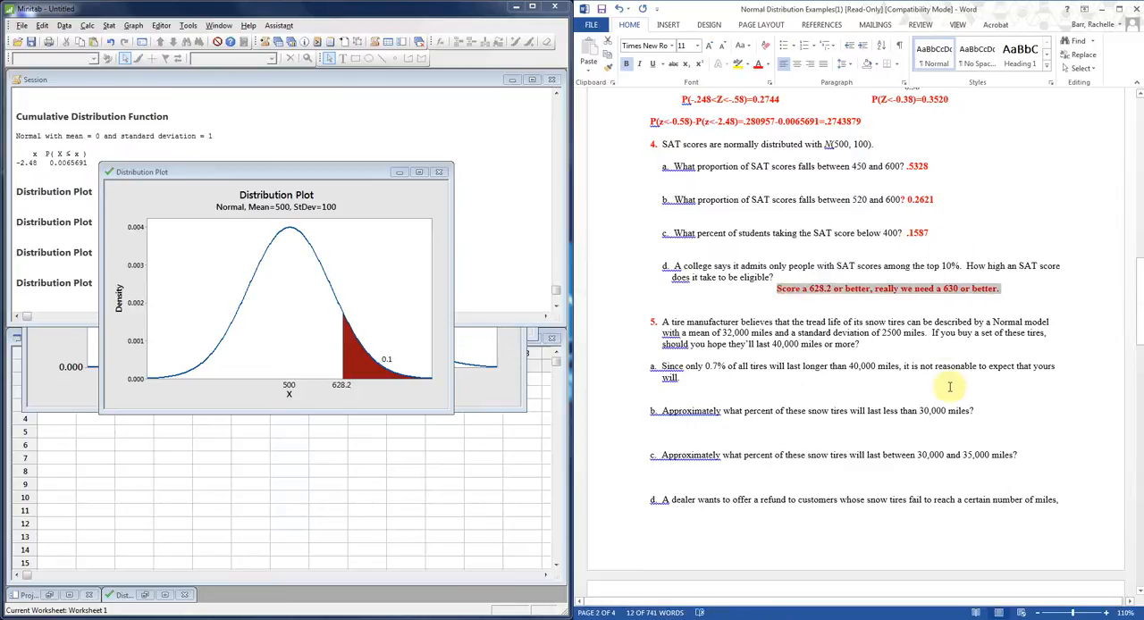
{"action": "left_click", "coordinate": [860, 396]}
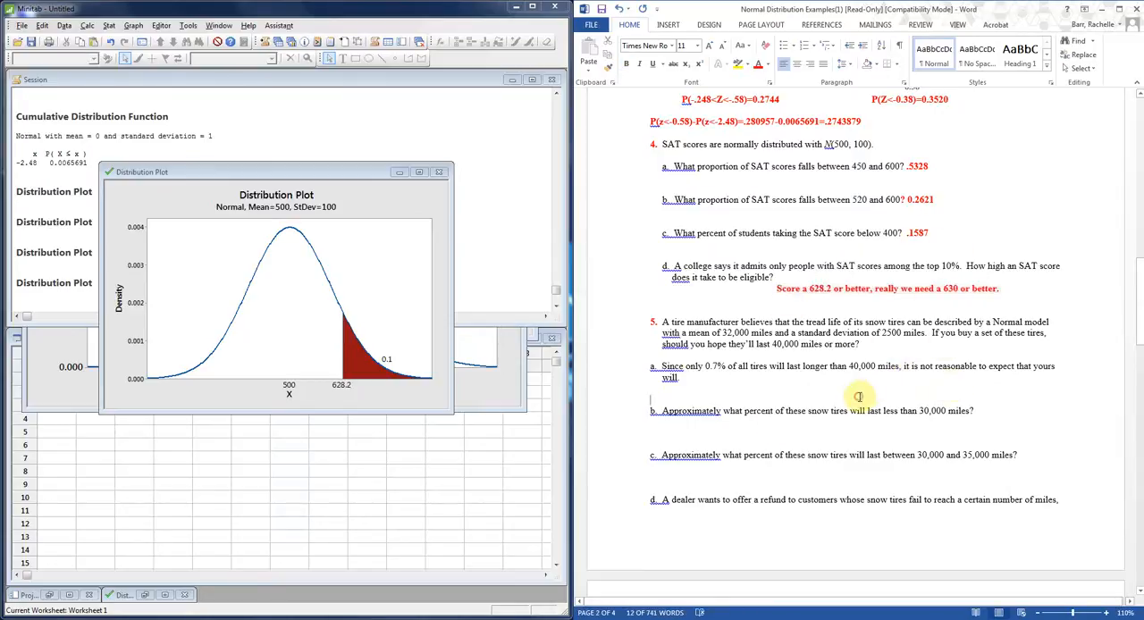
Indent the blank answer line below question 5 part a and look over the following problems.
{"action": "left_click", "coordinate": [690, 389]}
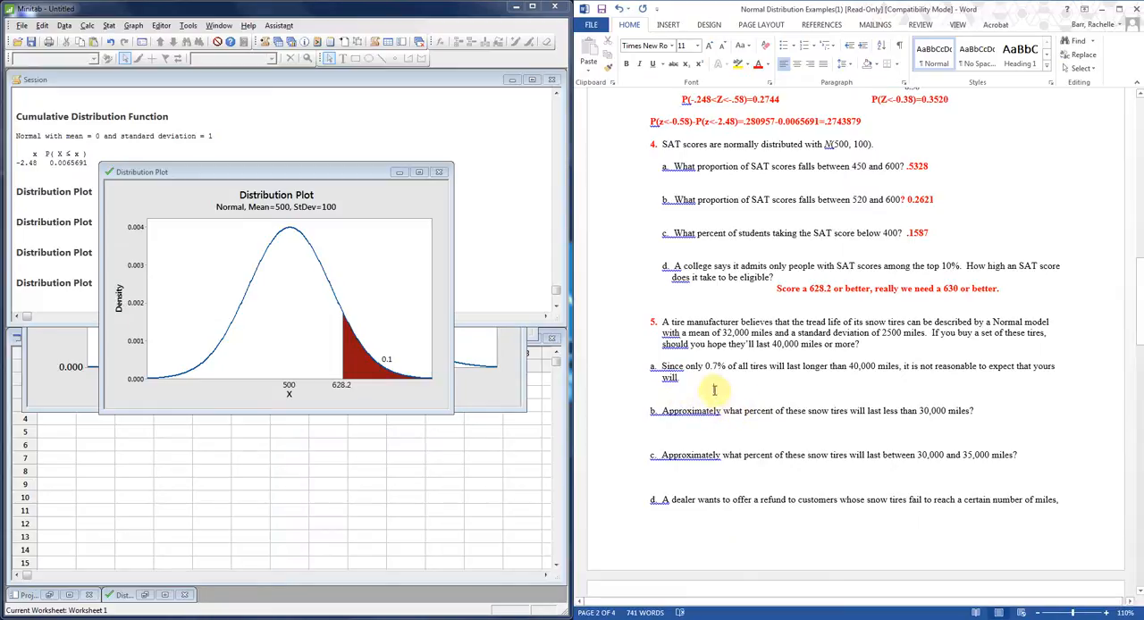
{"action": "scroll", "coordinate": [854, 493], "scroll_direction": "down", "scroll_amount": 8}
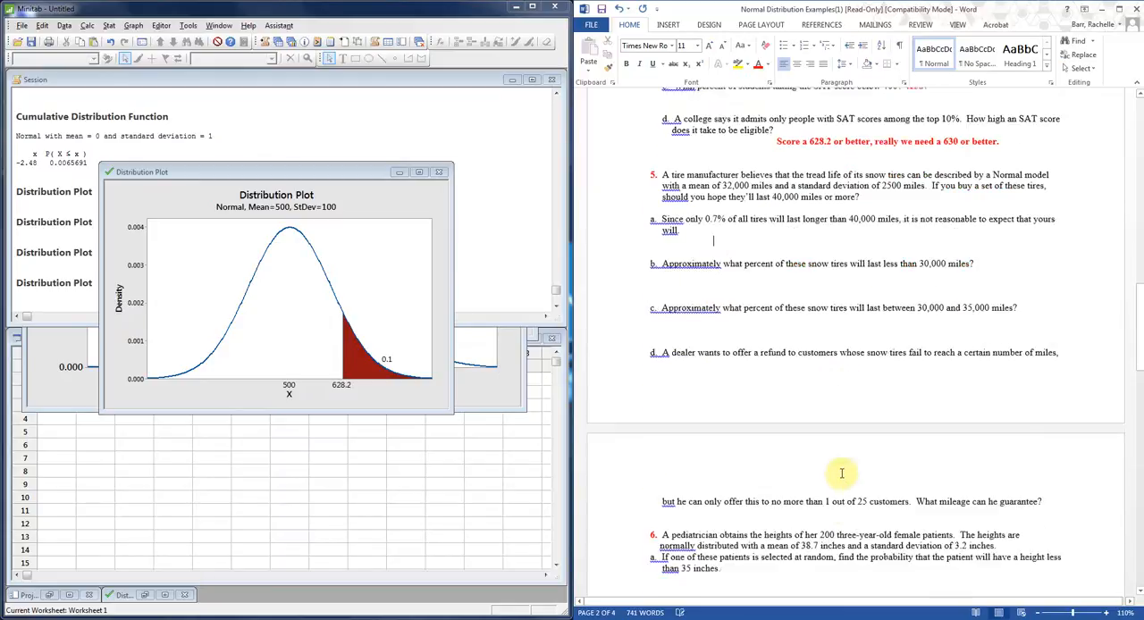
{"action": "scroll", "coordinate": [844, 471], "scroll_direction": "down", "scroll_amount": 9}
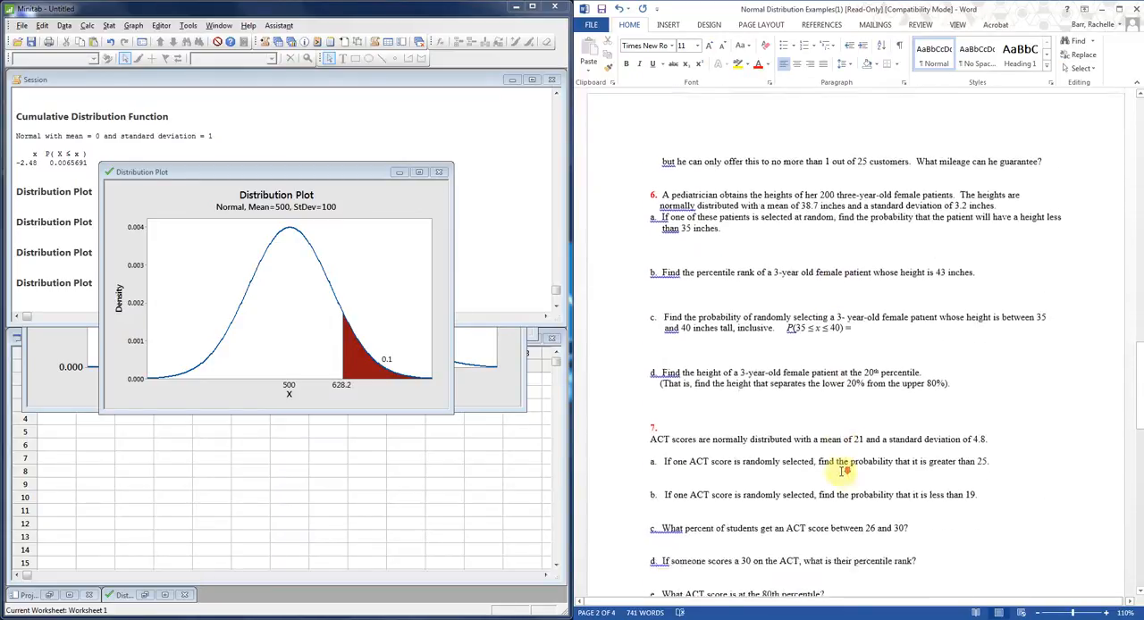
{"action": "scroll", "coordinate": [844, 471], "scroll_direction": "up", "scroll_amount": 6}
{"action": "scroll", "coordinate": [844, 472], "scroll_direction": "up", "scroll_amount": 10}
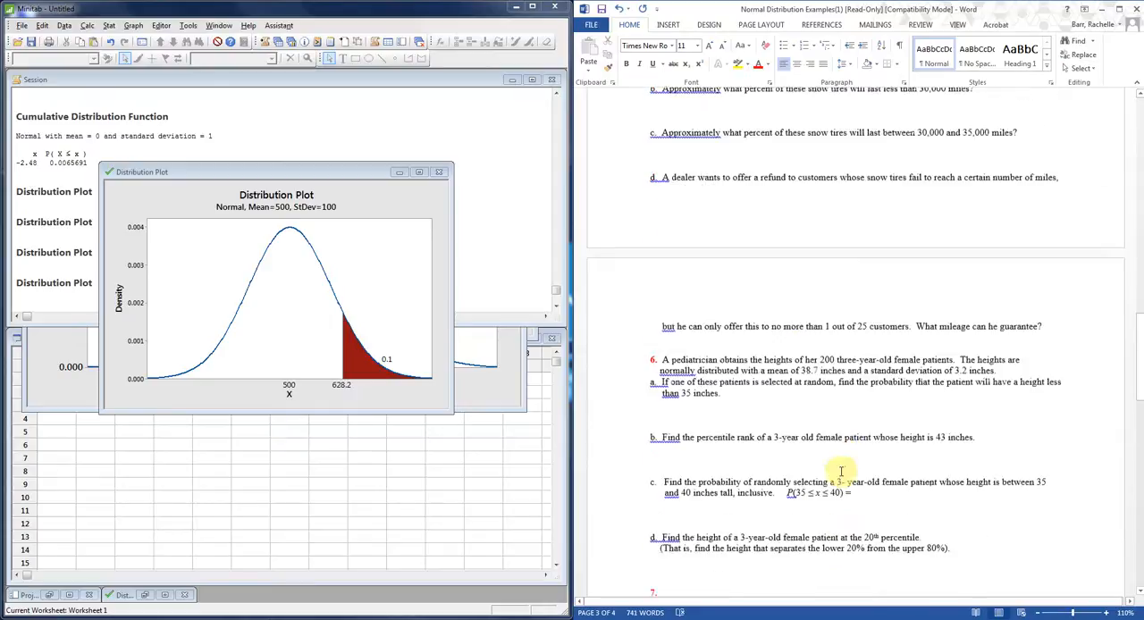
{"action": "scroll", "coordinate": [844, 471], "scroll_direction": "down", "scroll_amount": 3}
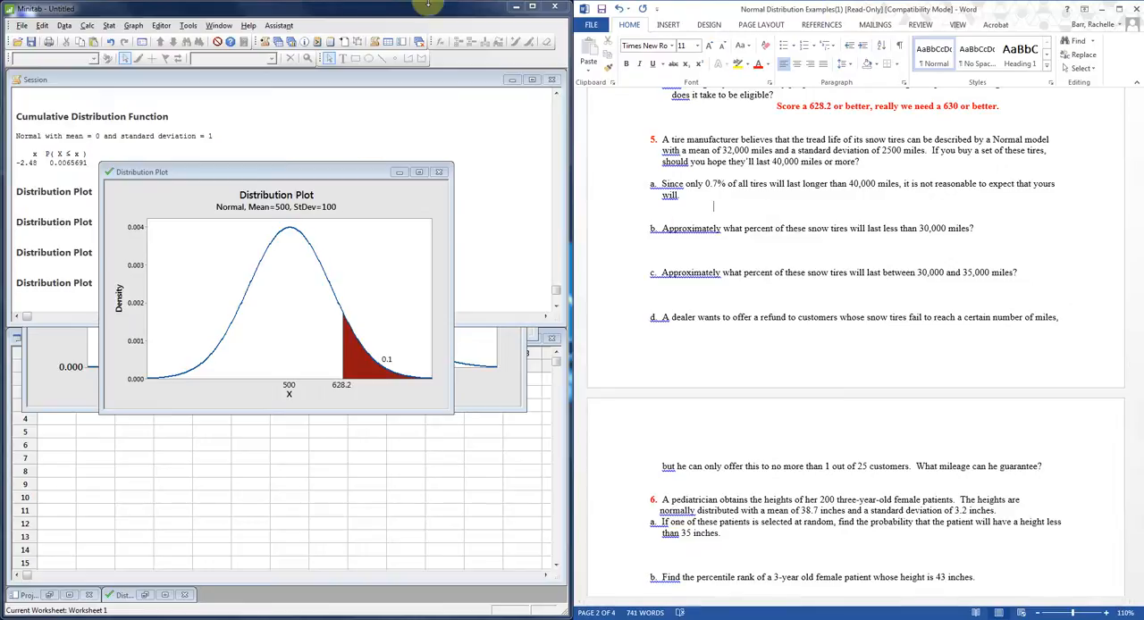
In Minitab, start a View Probability distribution plot and set the normal mean to 32000 and the standard deviation to 2500.
{"action": "left_click", "coordinate": [133, 28]}
{"action": "left_click", "coordinate": [159, 172]}
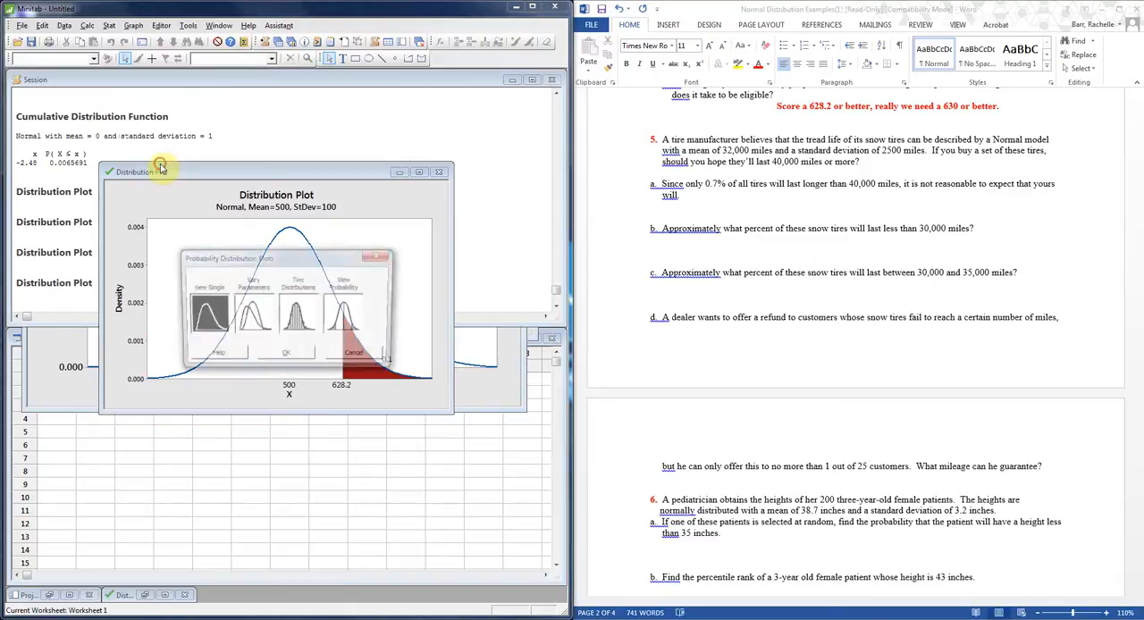
{"action": "left_click", "coordinate": [346, 318]}
{"action": "left_click", "coordinate": [284, 356]}
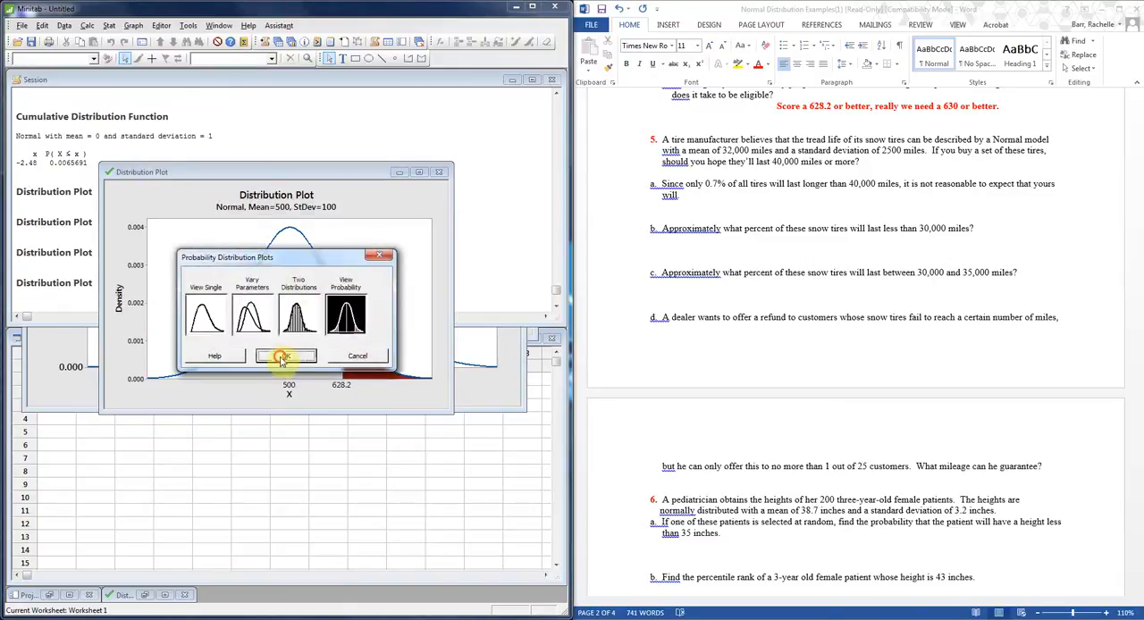
{"action": "left_click_drag", "start_coordinate": [370, 283], "coordinate": [307, 285]}
{"action": "type", "text": "2"}
{"action": "type", "text": "32"}
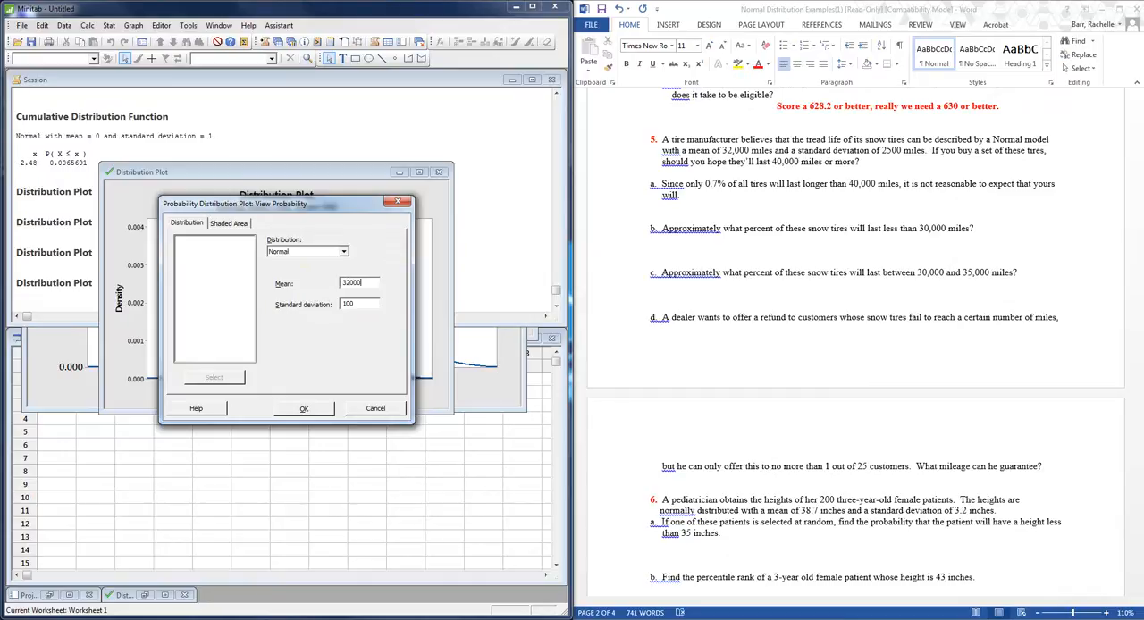
{"action": "left_click_drag", "start_coordinate": [370, 304], "coordinate": [328, 304]}
{"action": "type", "text": "25"}
Shade the right tail at X value 40000 and create the distribution plot for question 5 part a.
{"action": "left_click", "coordinate": [228, 223]}
{"action": "left_click", "coordinate": [188, 265]}
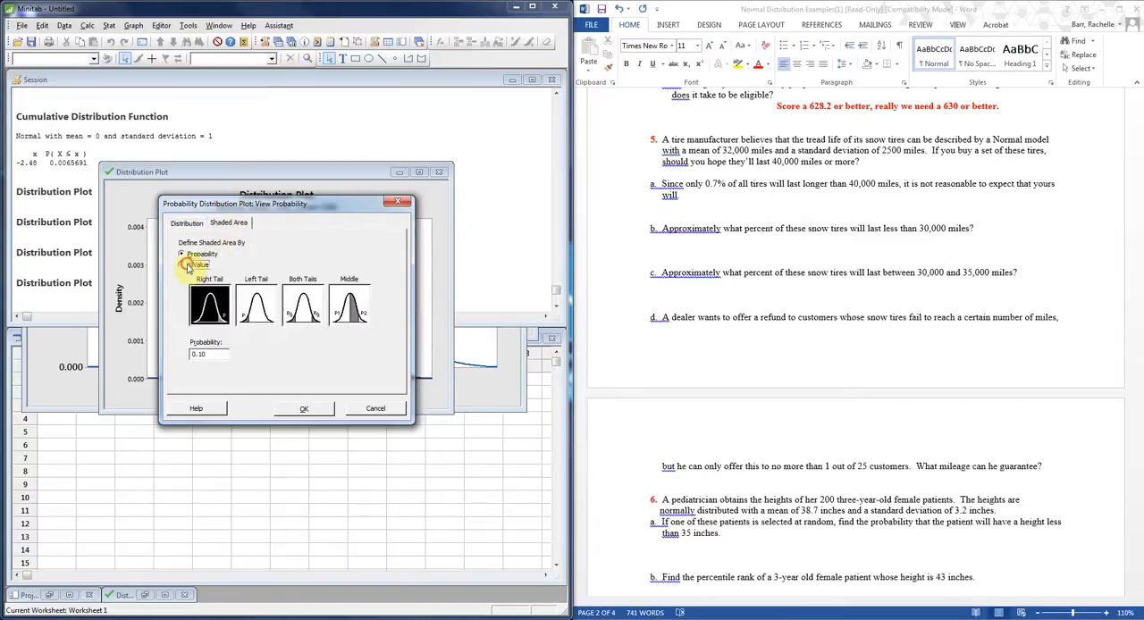
{"action": "left_click_drag", "start_coordinate": [211, 355], "coordinate": [162, 355]}
{"action": "type", "text": "40000"}
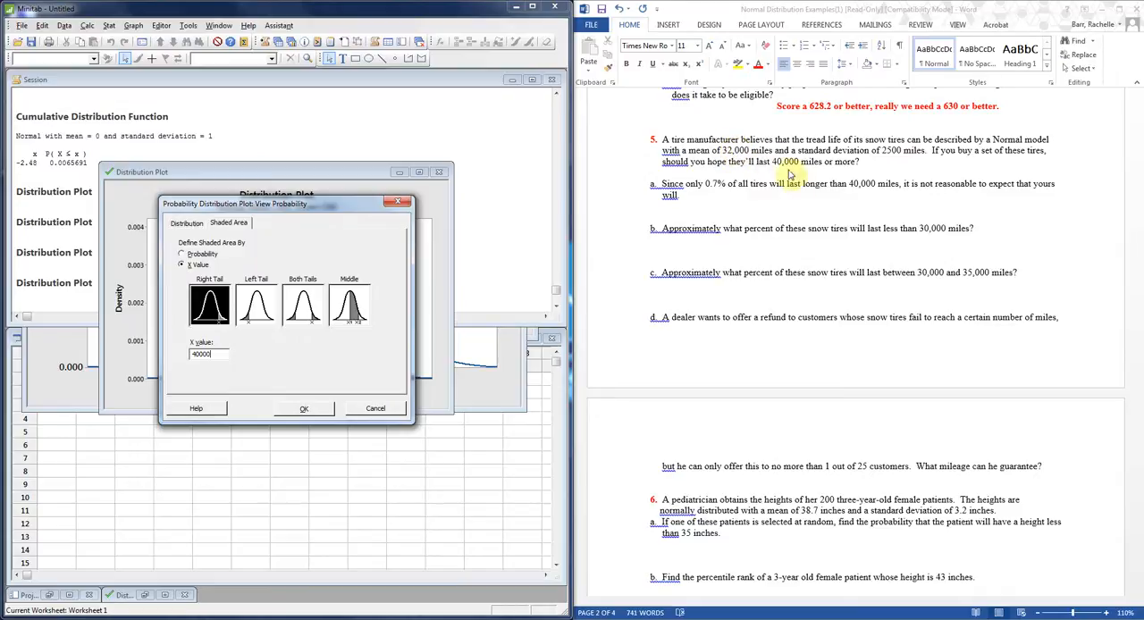
{"action": "left_click", "coordinate": [284, 412]}
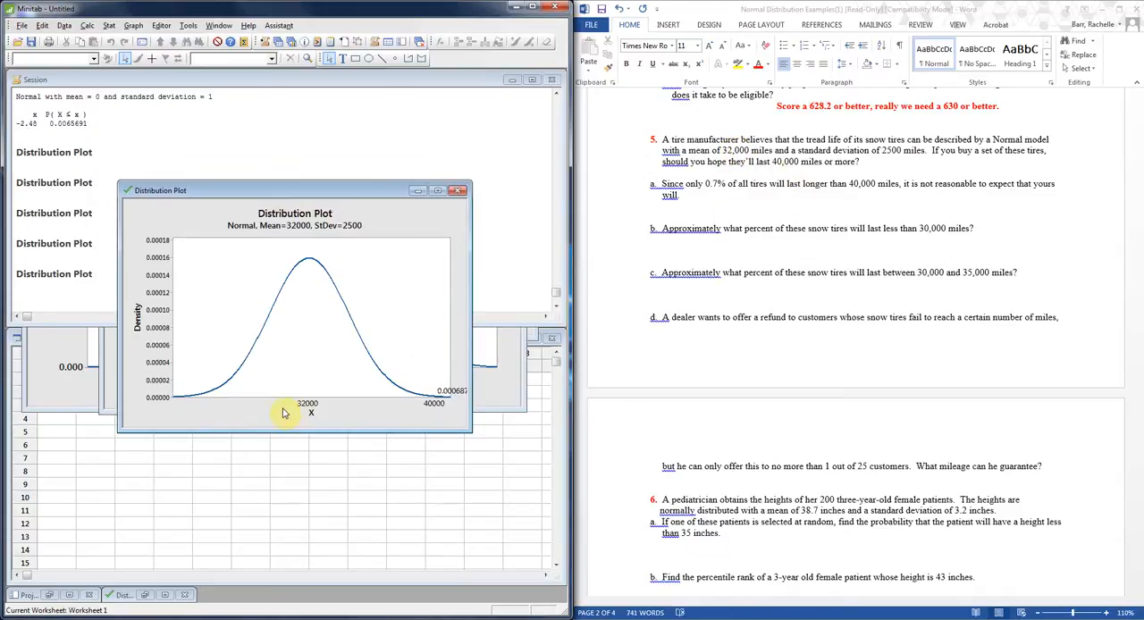
Move the tail's probability label up and away from the plot's edge so the full number can be read.
{"action": "left_click", "coordinate": [483, 394]}
{"action": "left_click", "coordinate": [409, 423]}
{"action": "left_click", "coordinate": [436, 382]}
{"action": "left_click_drag", "start_coordinate": [436, 383], "coordinate": [426, 374]}
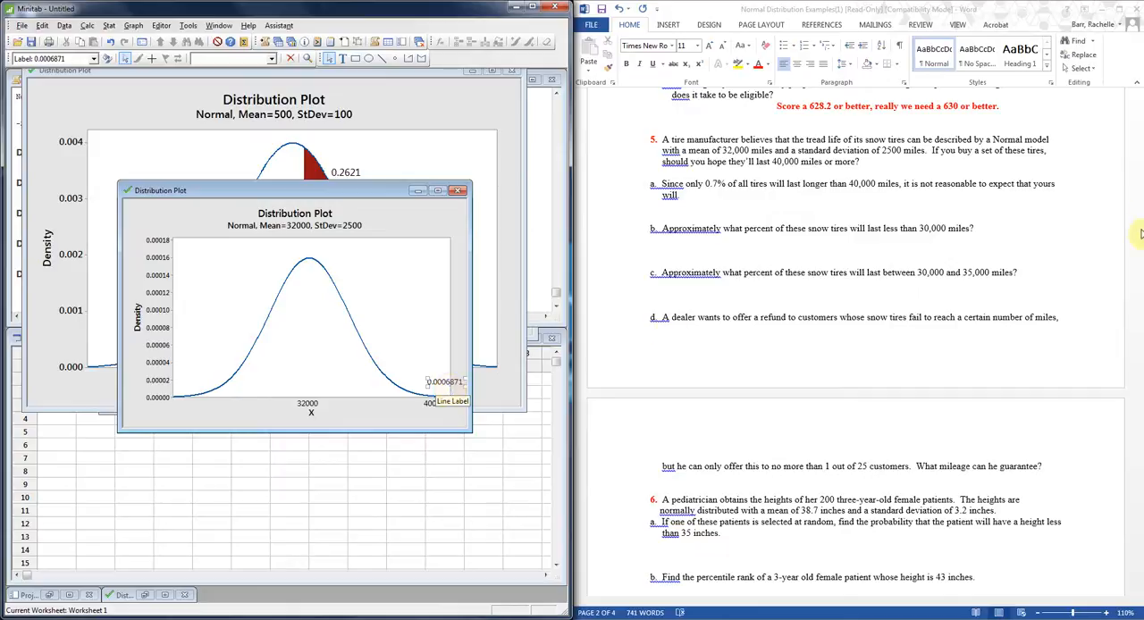
In Word, enter "No it is highly unlikely that your tires will last that long." below question 5 part a, and indent part b's blank answer line.
{"action": "left_click", "coordinate": [719, 209]}
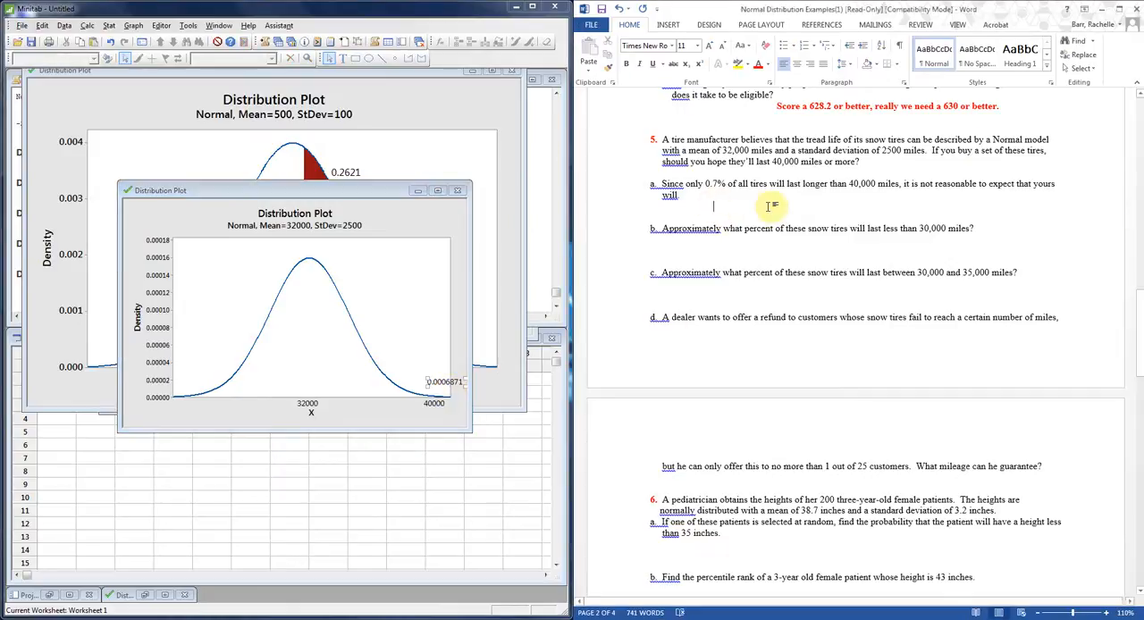
{"action": "type", "text": "No it is highy"}
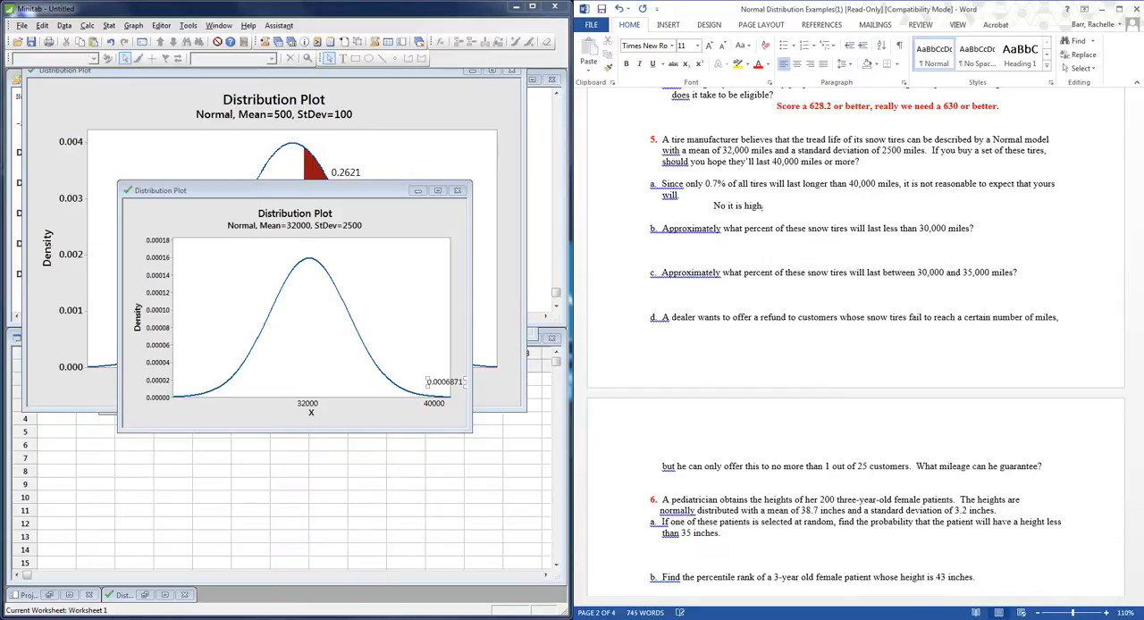
{"action": "key", "text": "BackSpace"}
{"action": "type", "text": "ly unlikely tht yo"}
{"action": "key", "text": "BackSpace"}
{"action": "key", "text": "BackSpace"}
{"action": "key", "text": "BackSpace"}
{"action": "type", "text": "at your tires will last th"}
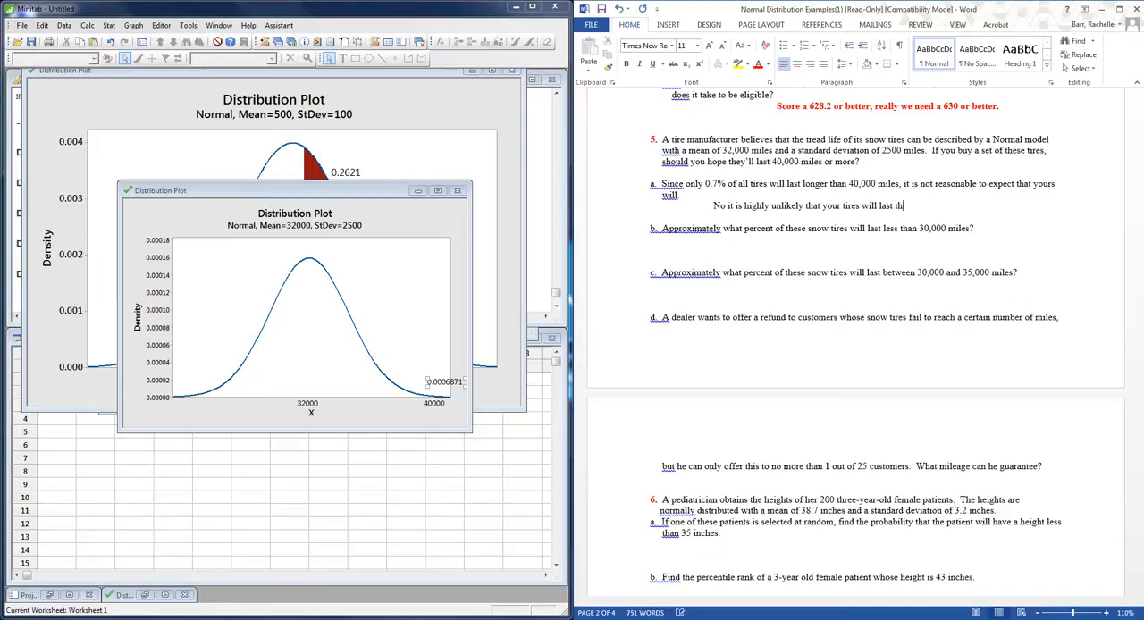
{"action": "type", "text": "at long."}
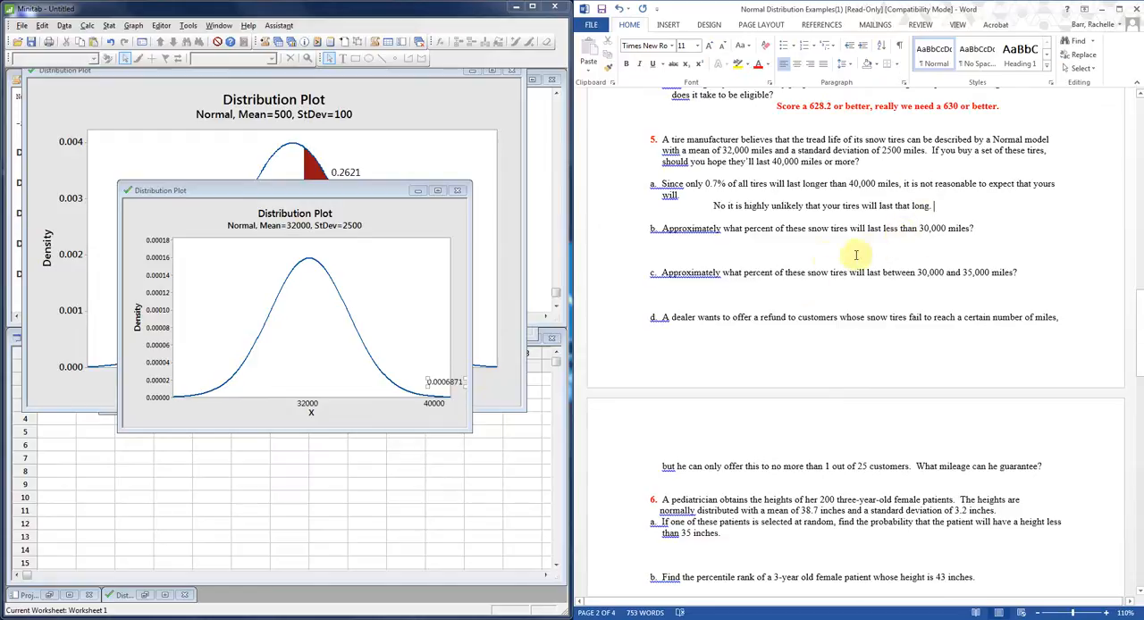
{"action": "left_click", "coordinate": [744, 253]}
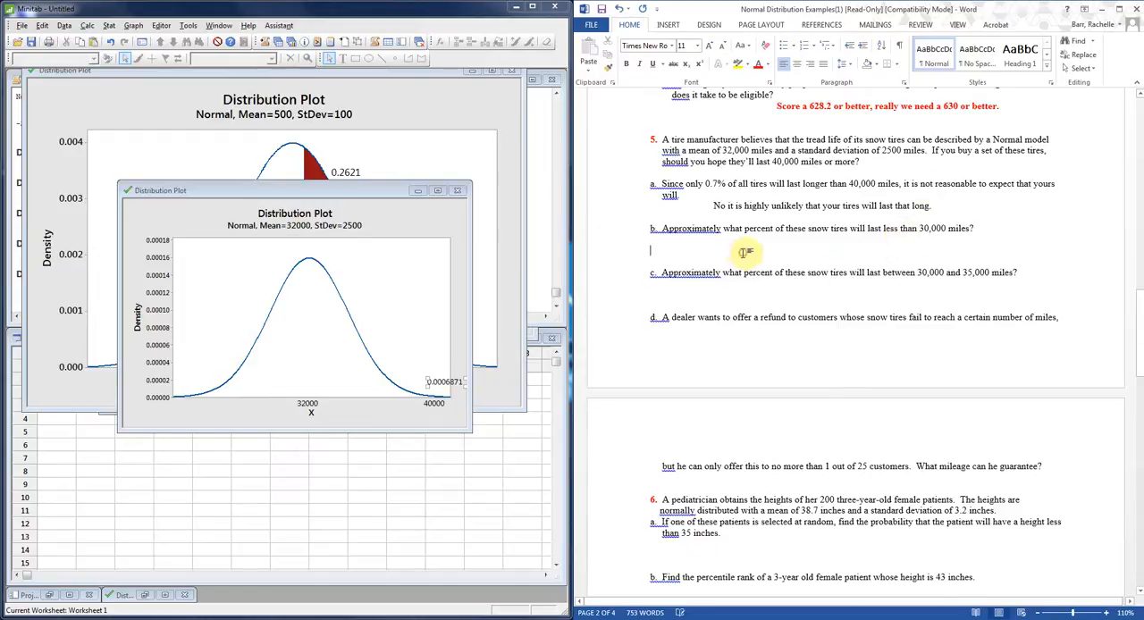
{"action": "key", "text": "Tab"}
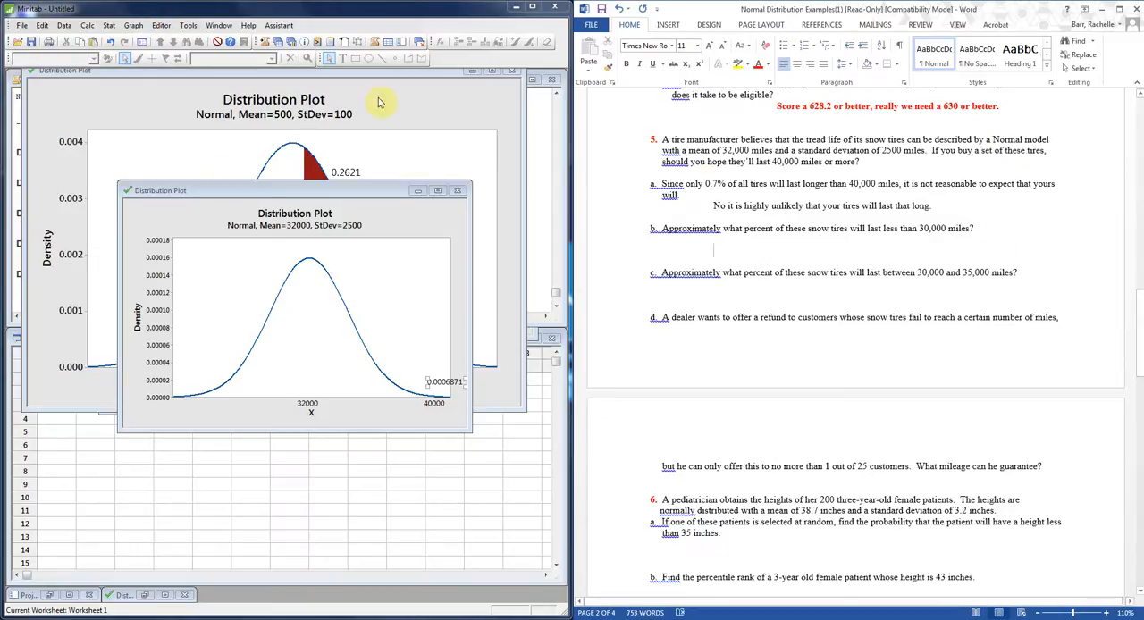
In Minitab, create a View Probability distribution plot with the left tail shaded at X value 30000, and move the plot window up.
{"action": "left_click", "coordinate": [134, 25]}
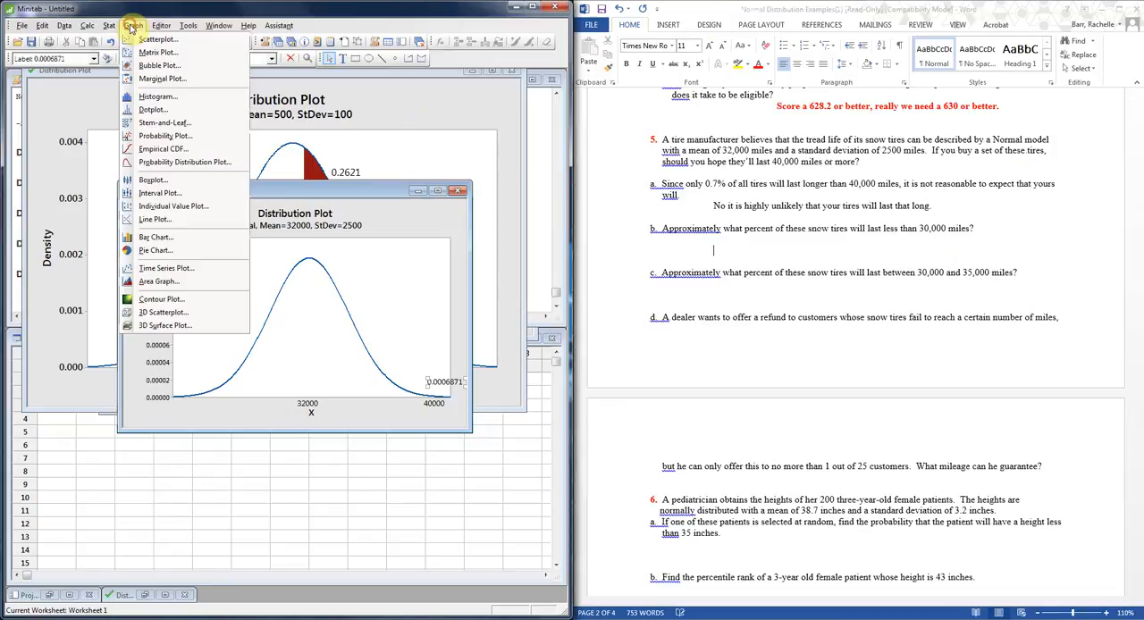
{"action": "left_click", "coordinate": [161, 162]}
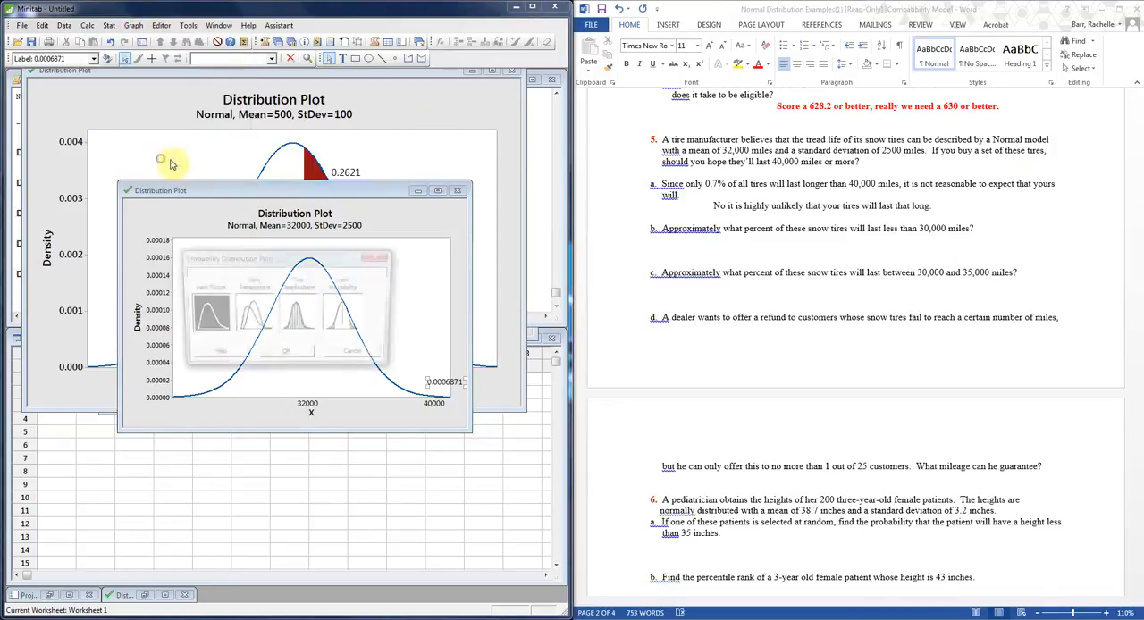
{"action": "left_click", "coordinate": [347, 322]}
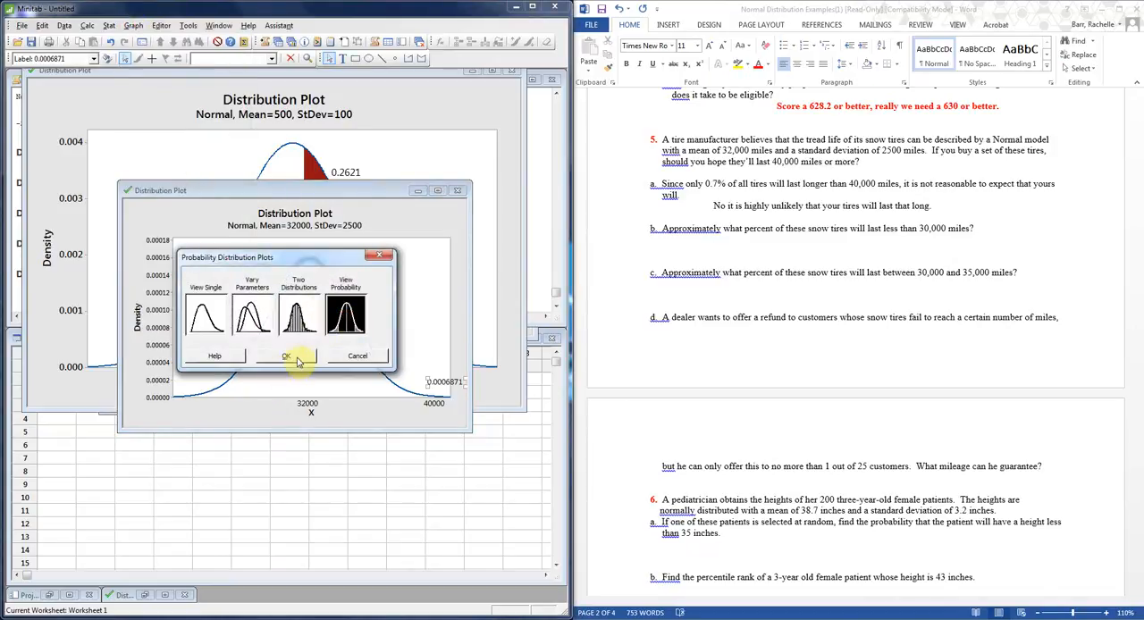
{"action": "left_click", "coordinate": [295, 358]}
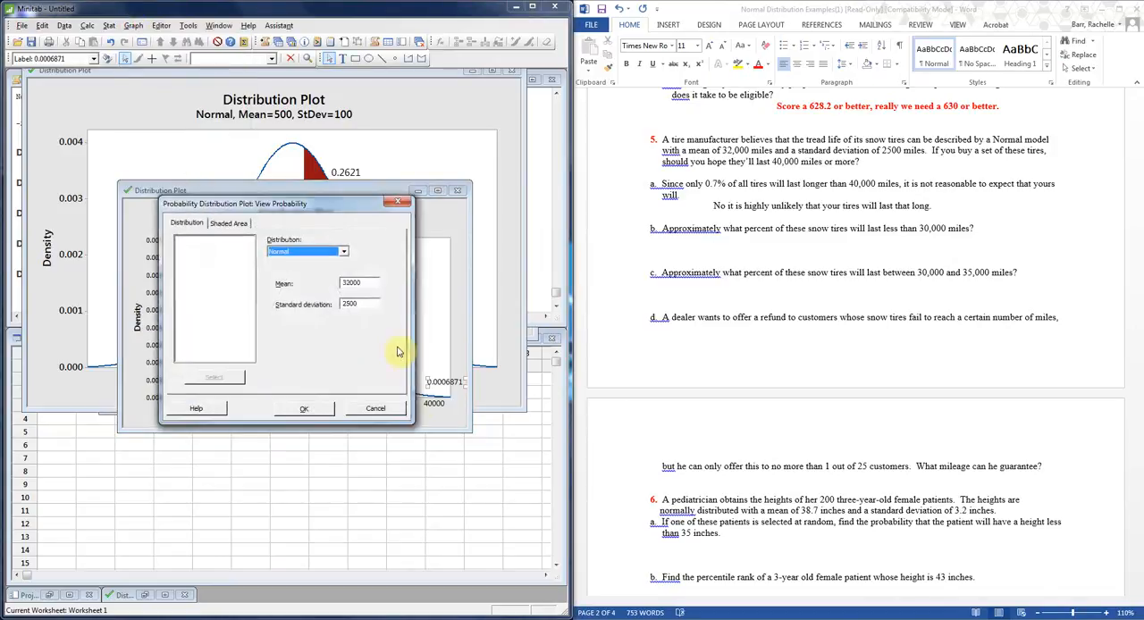
{"action": "left_click", "coordinate": [229, 223]}
{"action": "left_click", "coordinate": [251, 320]}
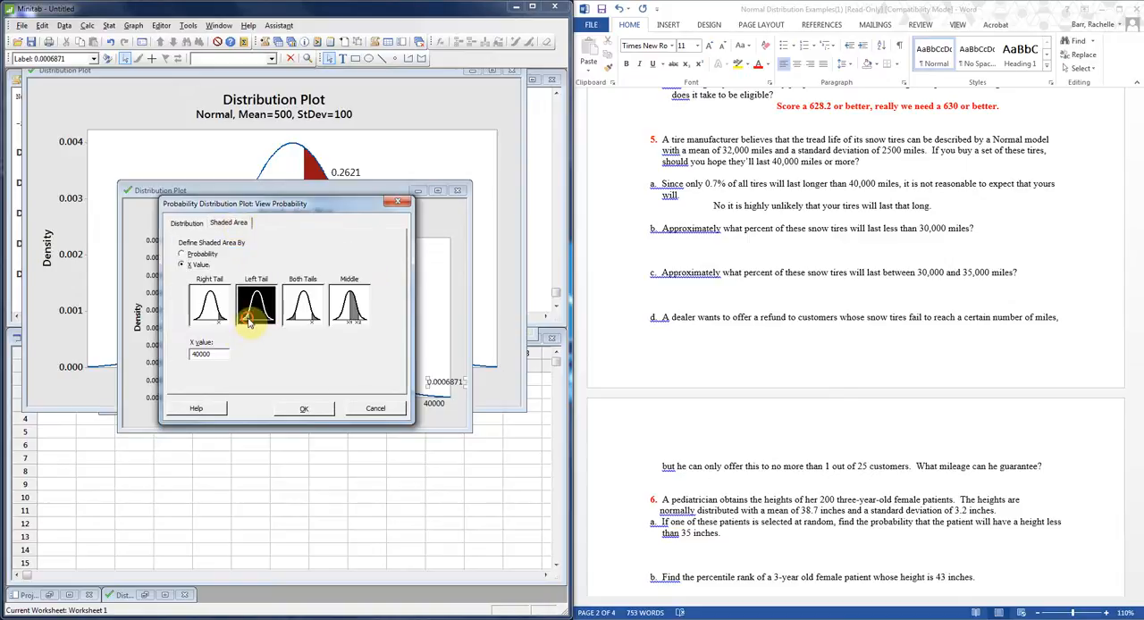
{"action": "left_click", "coordinate": [198, 355]}
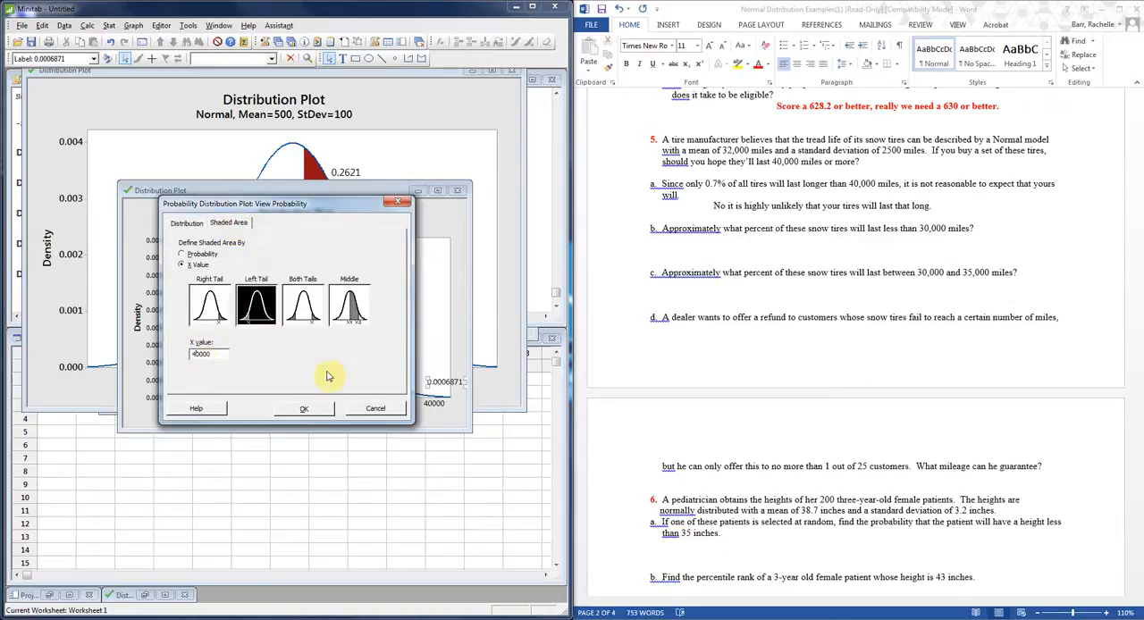
{"action": "type", "text": "3"}
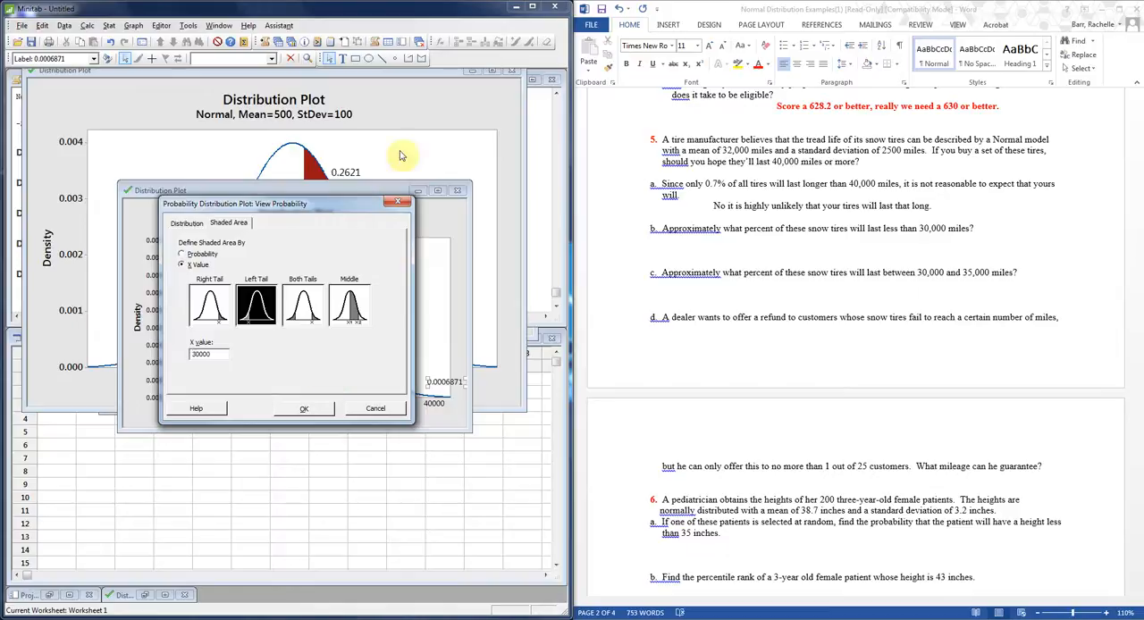
{"action": "left_click", "coordinate": [304, 408]}
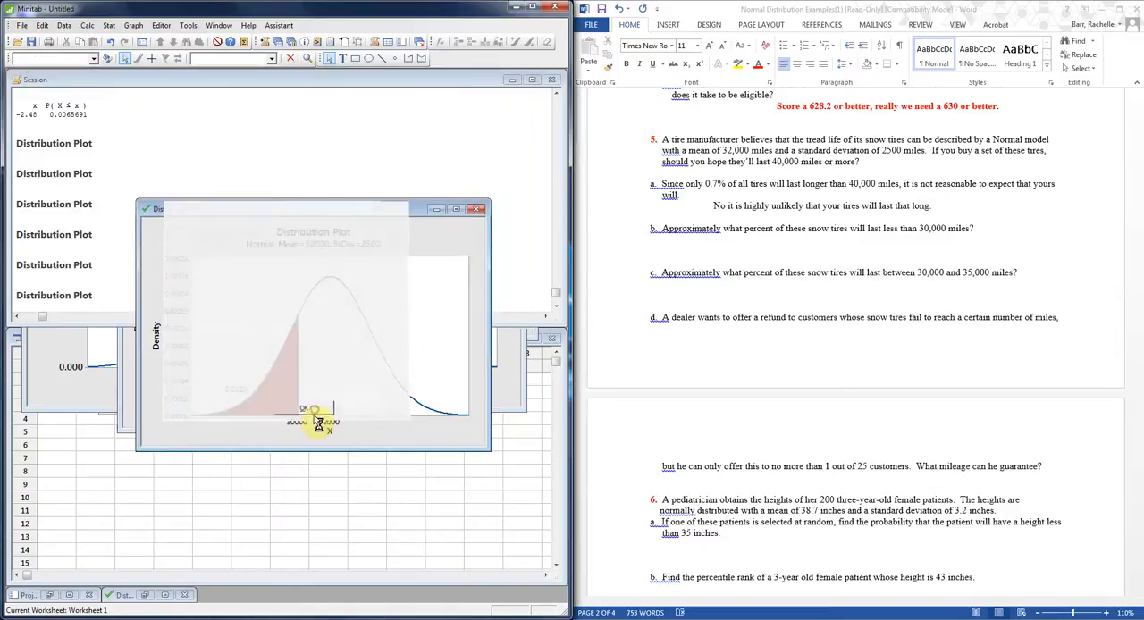
{"action": "left_click_drag", "start_coordinate": [379, 210], "coordinate": [362, 151]}
In Word, enter "0.2119 or 21.19%" on the answer line below question 5 part b.
{"action": "left_click", "coordinate": [928, 242]}
{"action": "type", "text": "0.2"}
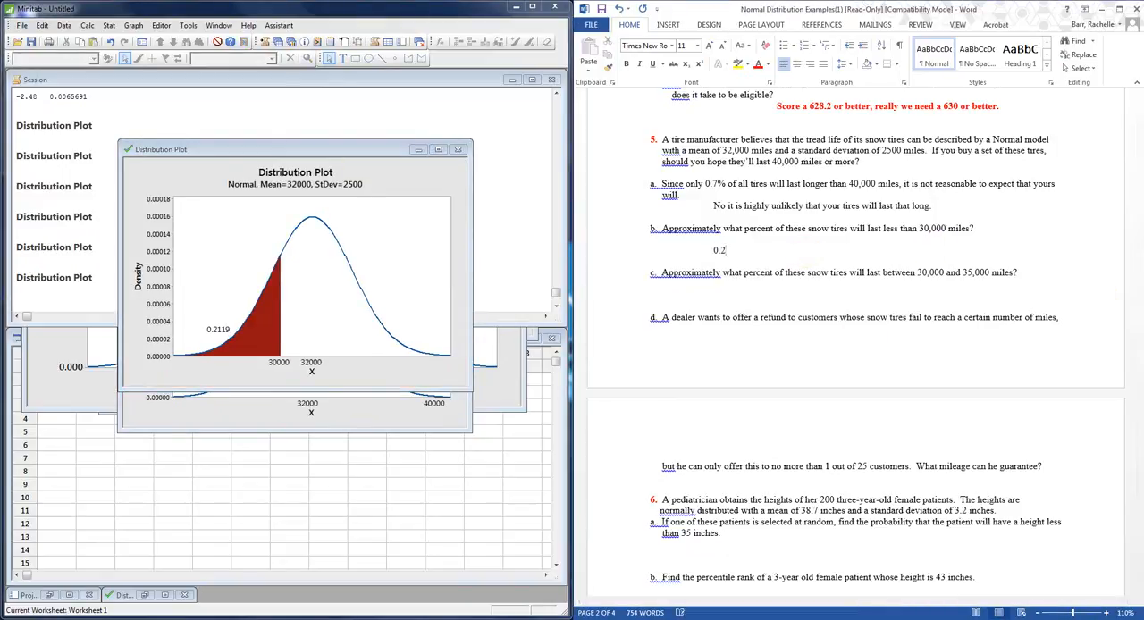
{"action": "type", "text": "119 or 21.19%"}
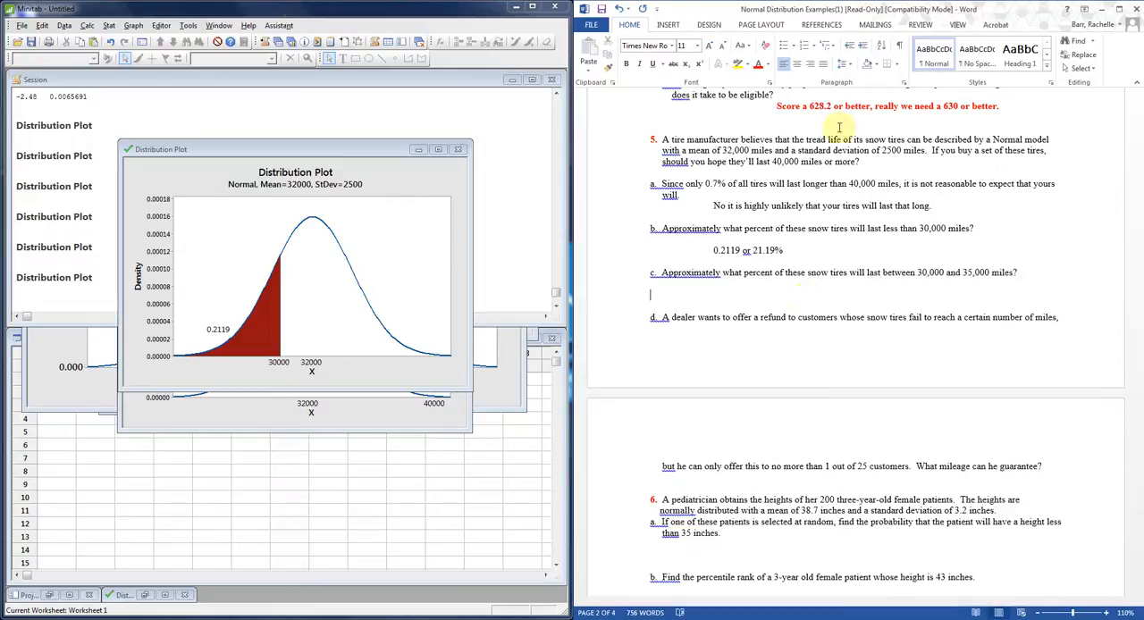
In Minitab, create a View Probability distribution plot with the middle area shaded between X values 30000 and 35000, and move its window up.
{"action": "left_click", "coordinate": [134, 25]}
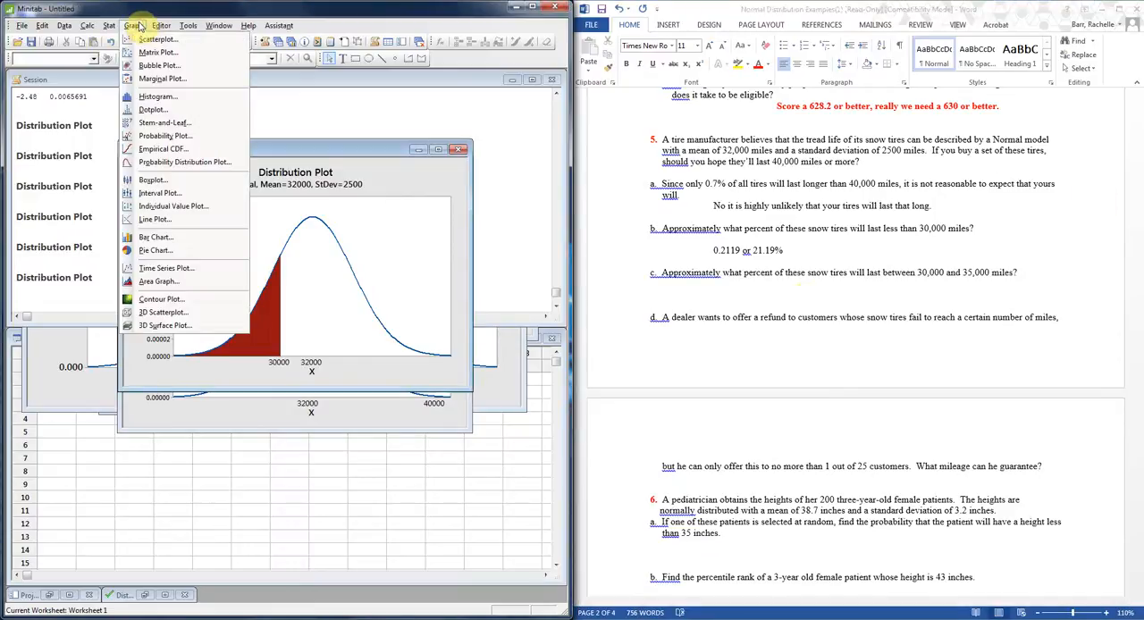
{"action": "left_click", "coordinate": [177, 161]}
{"action": "left_click", "coordinate": [345, 315]}
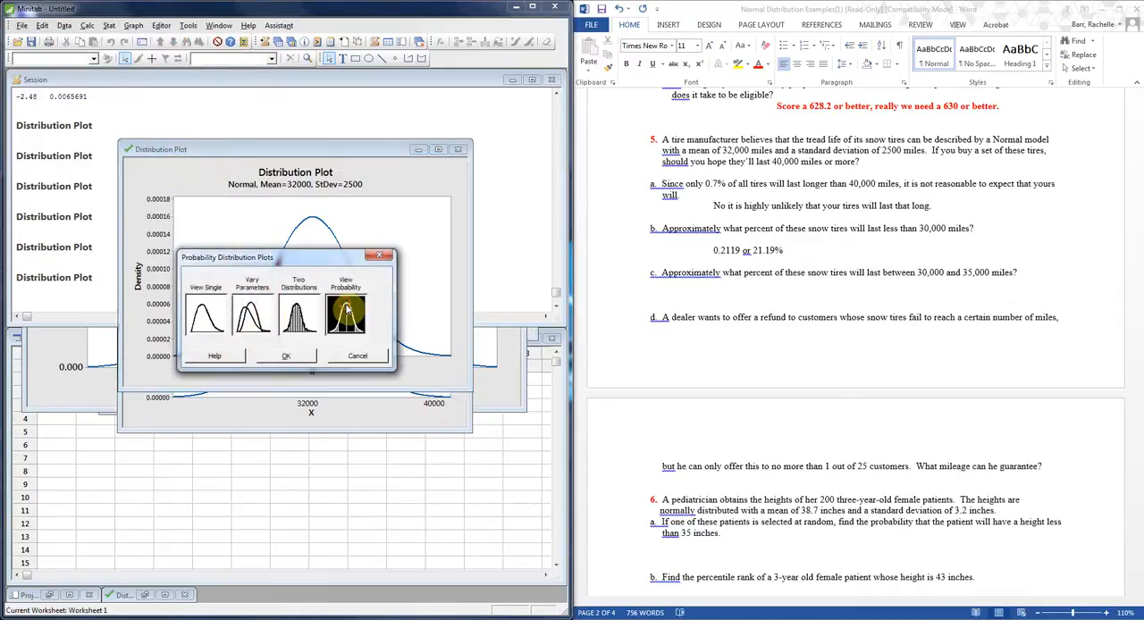
{"action": "left_click", "coordinate": [287, 357]}
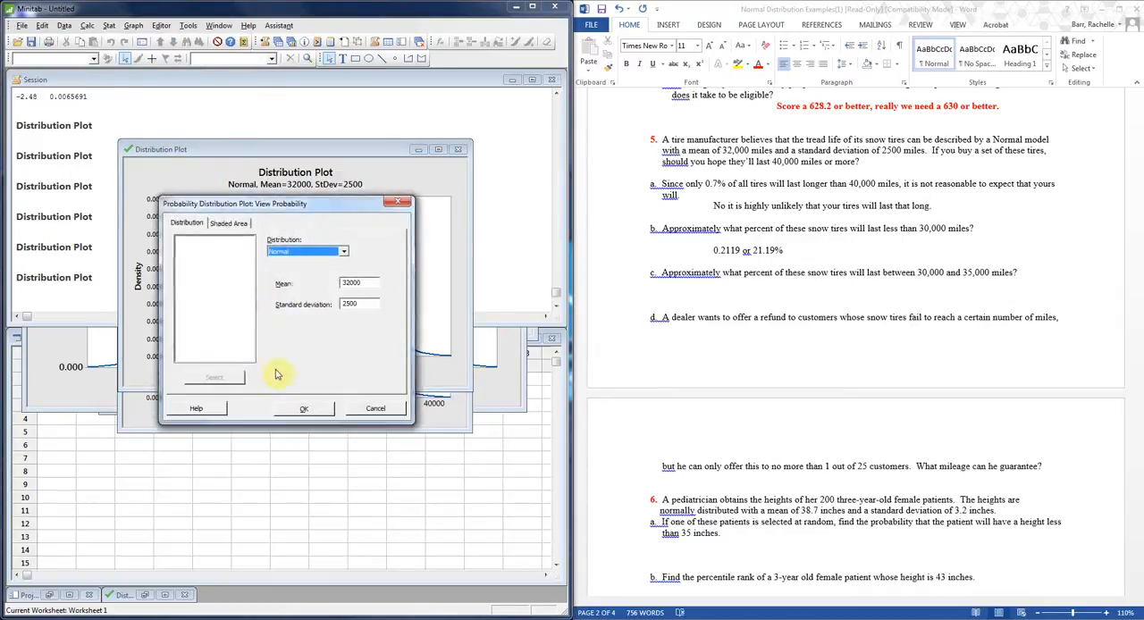
{"action": "left_click", "coordinate": [229, 223]}
{"action": "left_click", "coordinate": [344, 324]}
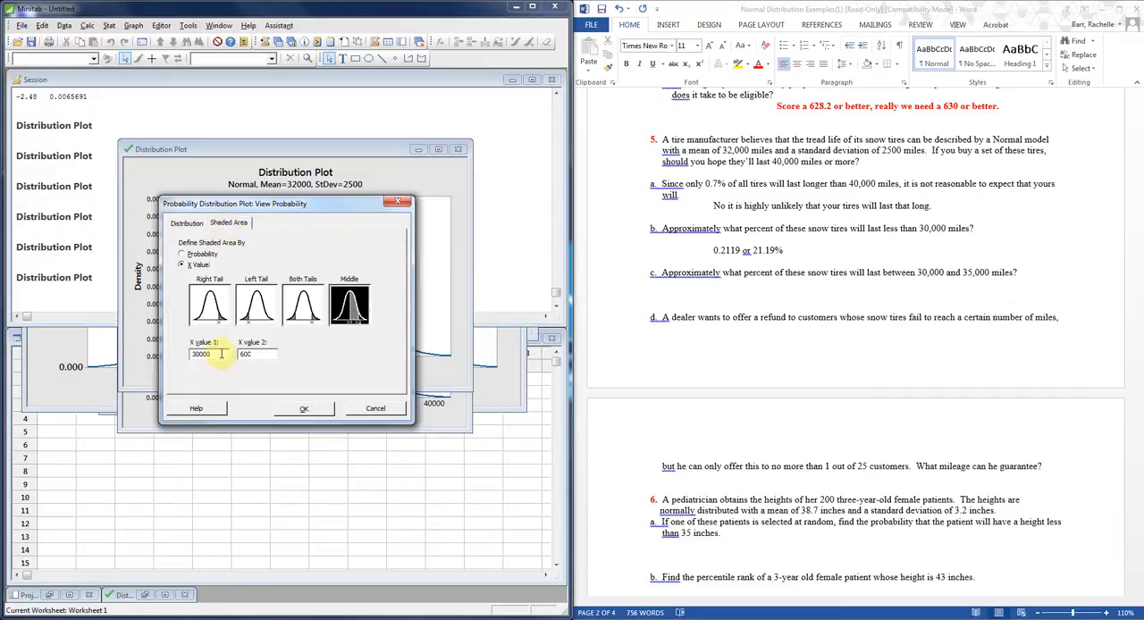
{"action": "left_click_drag", "start_coordinate": [259, 355], "coordinate": [191, 348]}
{"action": "type", "text": "35000"}
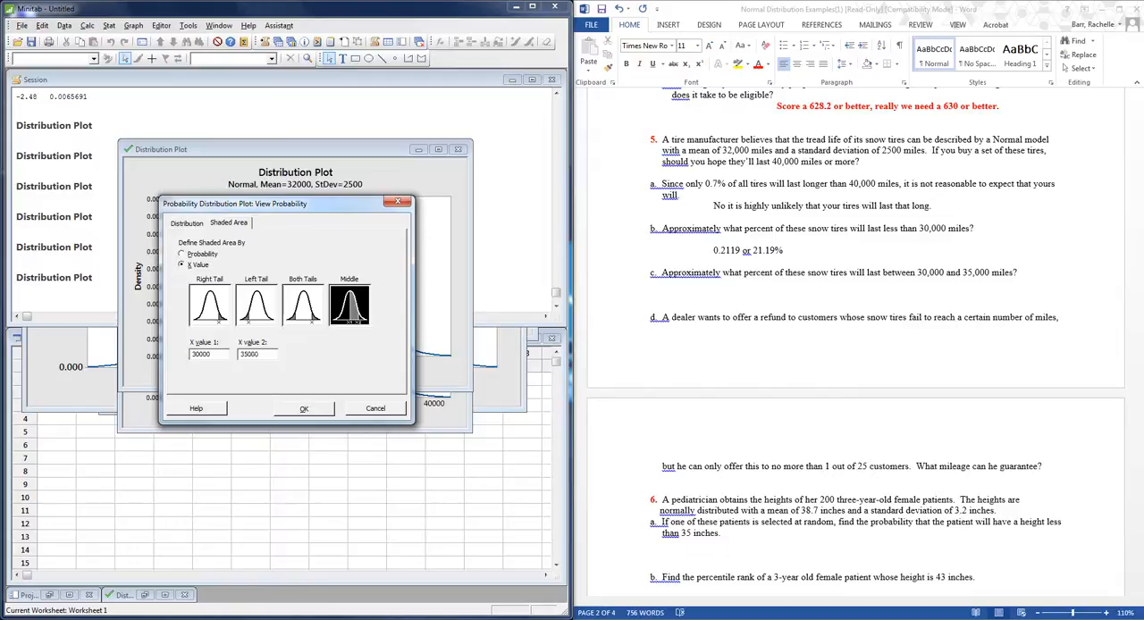
{"action": "left_click", "coordinate": [308, 409]}
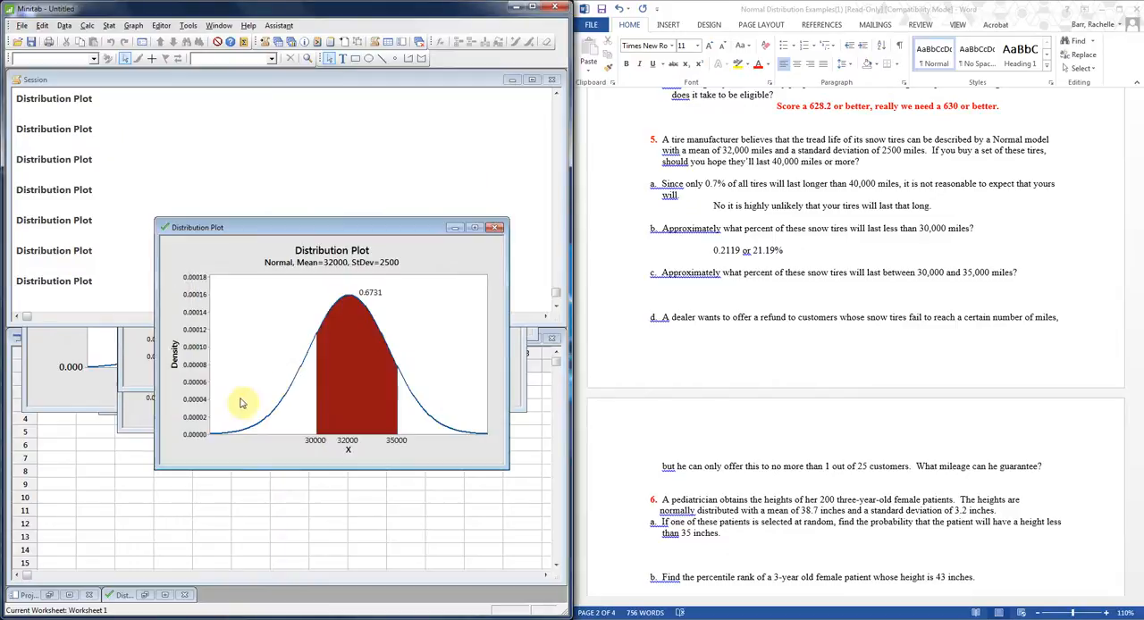
{"action": "left_click_drag", "start_coordinate": [400, 228], "coordinate": [393, 154]}
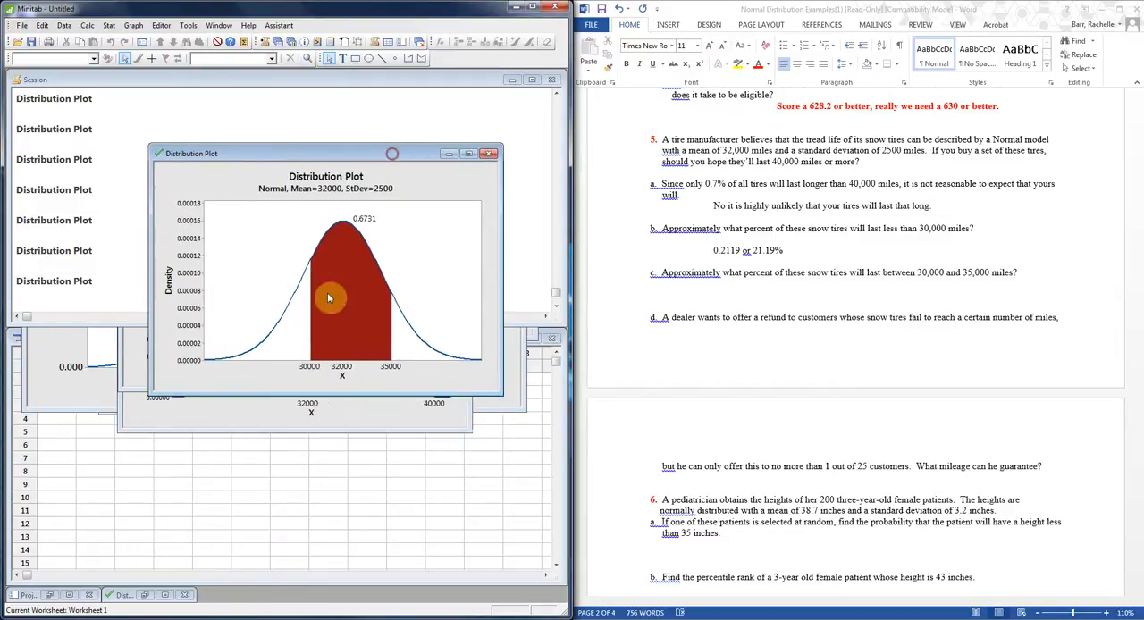
In Word, enter ".6731 or 67.31%" indented on the answer line below question 5 part c.
{"action": "left_click", "coordinate": [832, 302]}
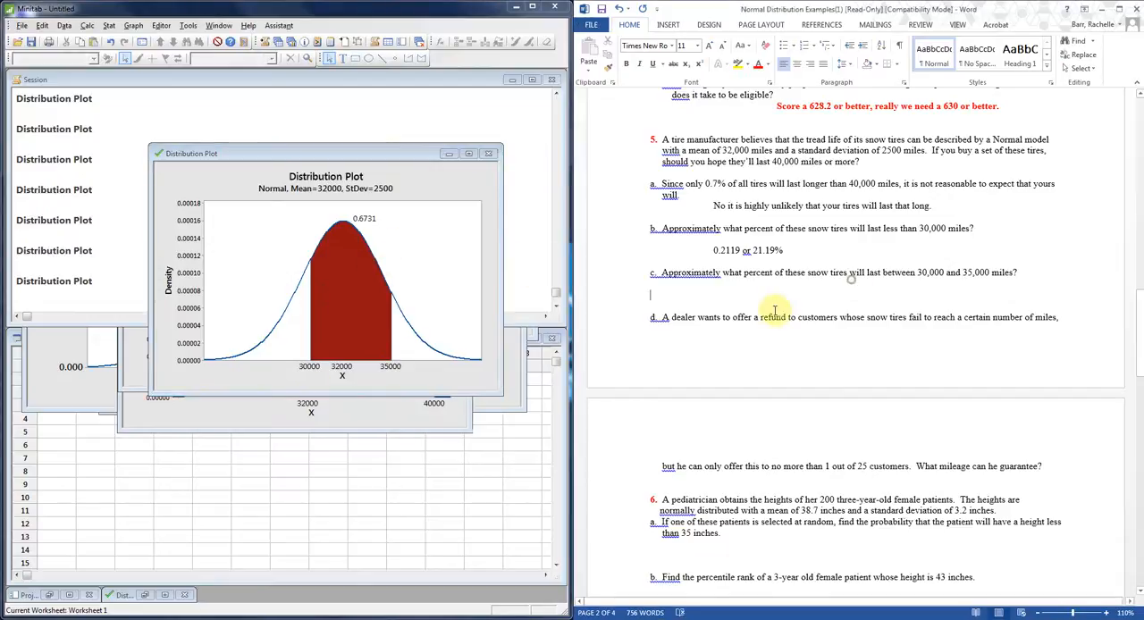
{"action": "key", "text": "Tab"}
{"action": "key", "text": "Tab"}
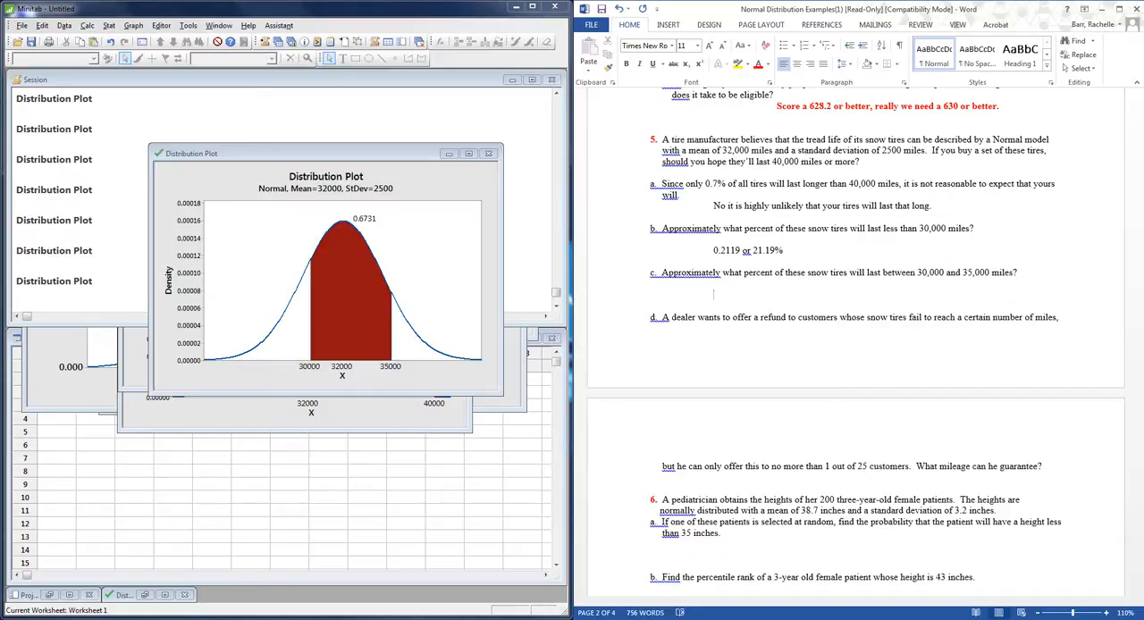
{"action": "type", "text": ".6731 or 67.31%"}
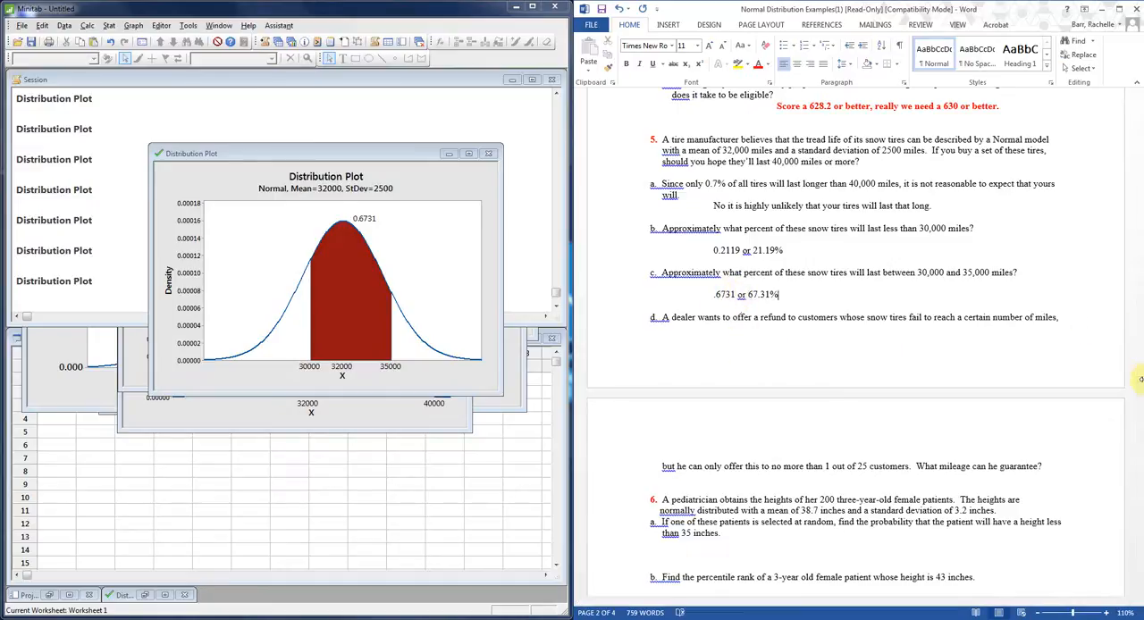
Remove the extra blank lines after the answers to question 5 parts a, b and c.
{"action": "left_click", "coordinate": [790, 247]}
{"action": "key", "text": "Delete"}
{"action": "left_click", "coordinate": [941, 207]}
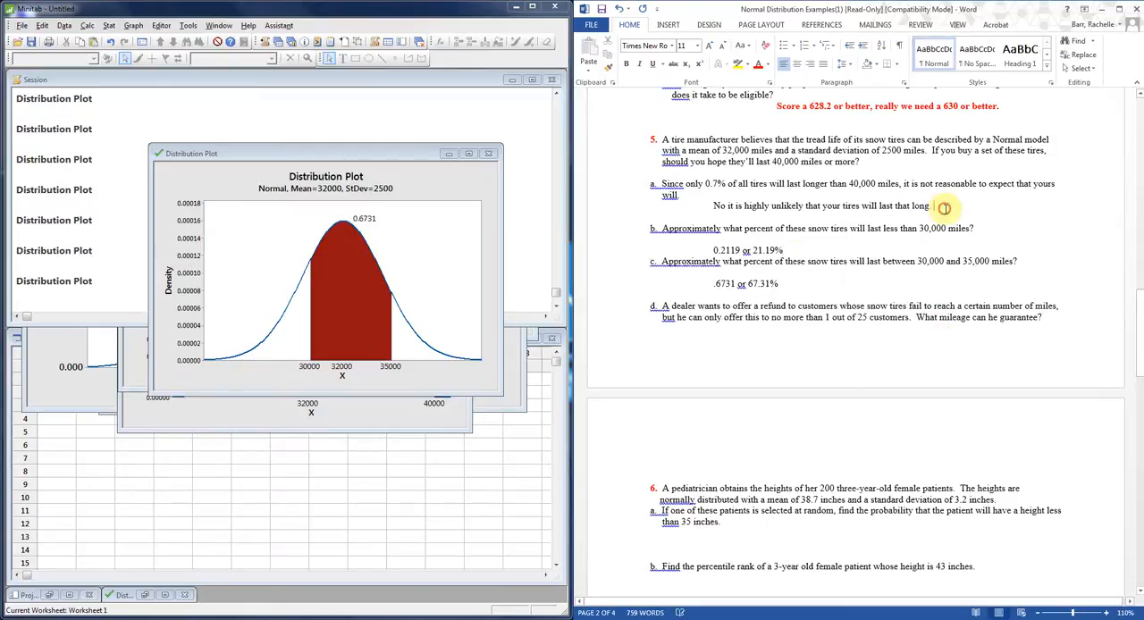
{"action": "key", "text": "Delete"}
{"action": "left_click", "coordinate": [825, 269]}
{"action": "key", "text": "Delete"}
Enter "1/25=.04" indented on the blank line below question 5 part d.
{"action": "left_click", "coordinate": [673, 340]}
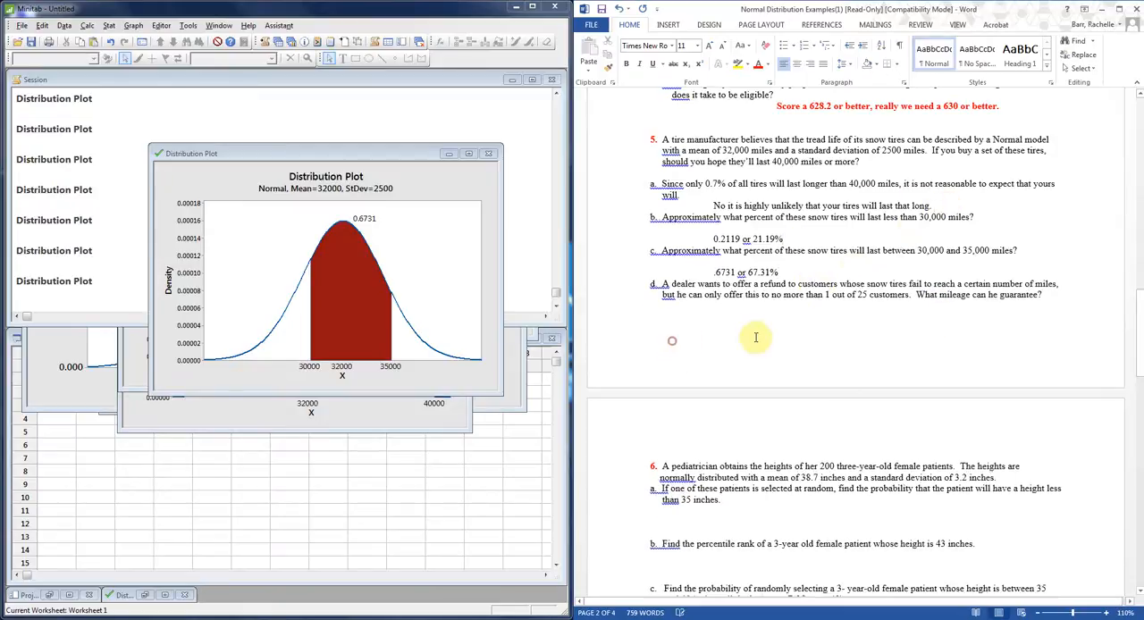
{"action": "key", "text": "Tab"}
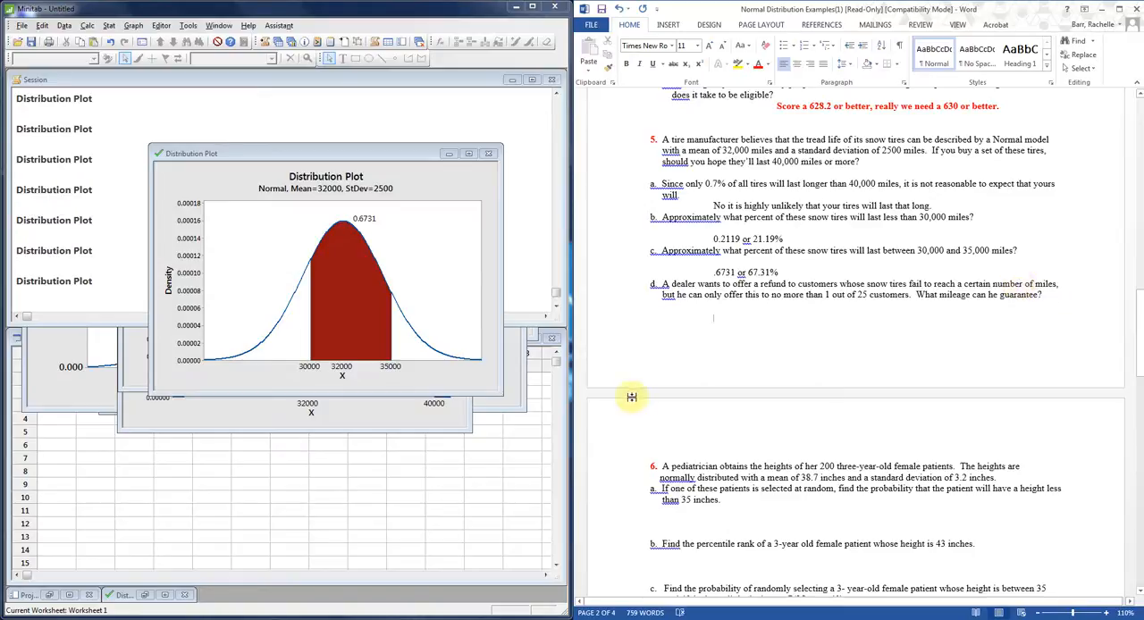
{"action": "type", "text": "1/25"}
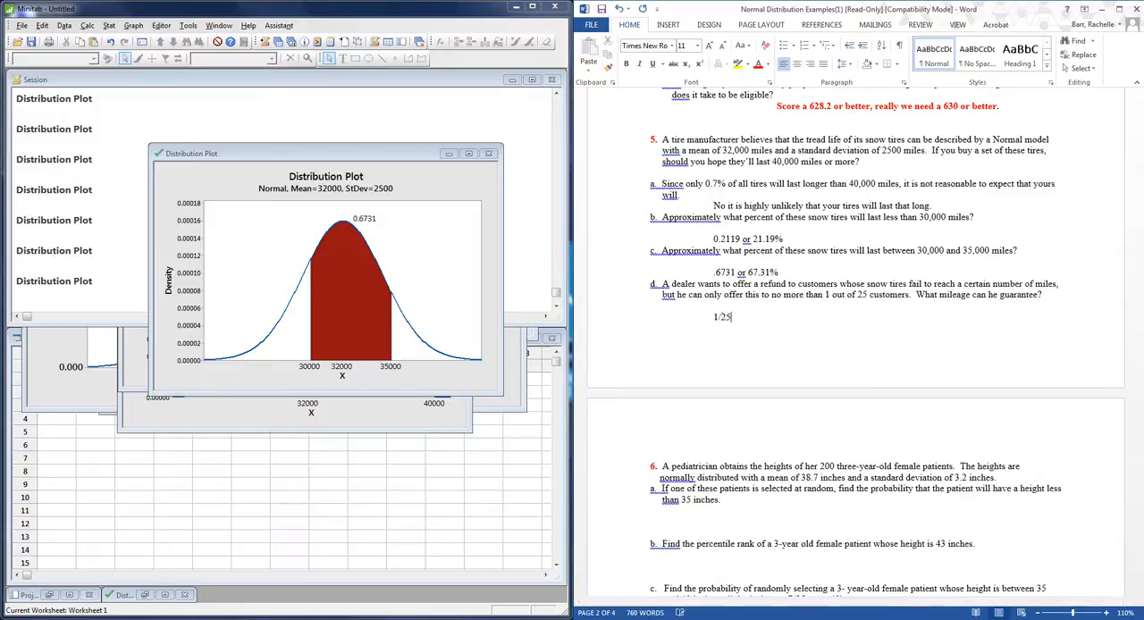
{"action": "type", "text": "=.04"}
In Minitab, create a View Probability distribution plot with the left tail defined by probability 0.04, and enlarge its window.
{"action": "left_click", "coordinate": [131, 26]}
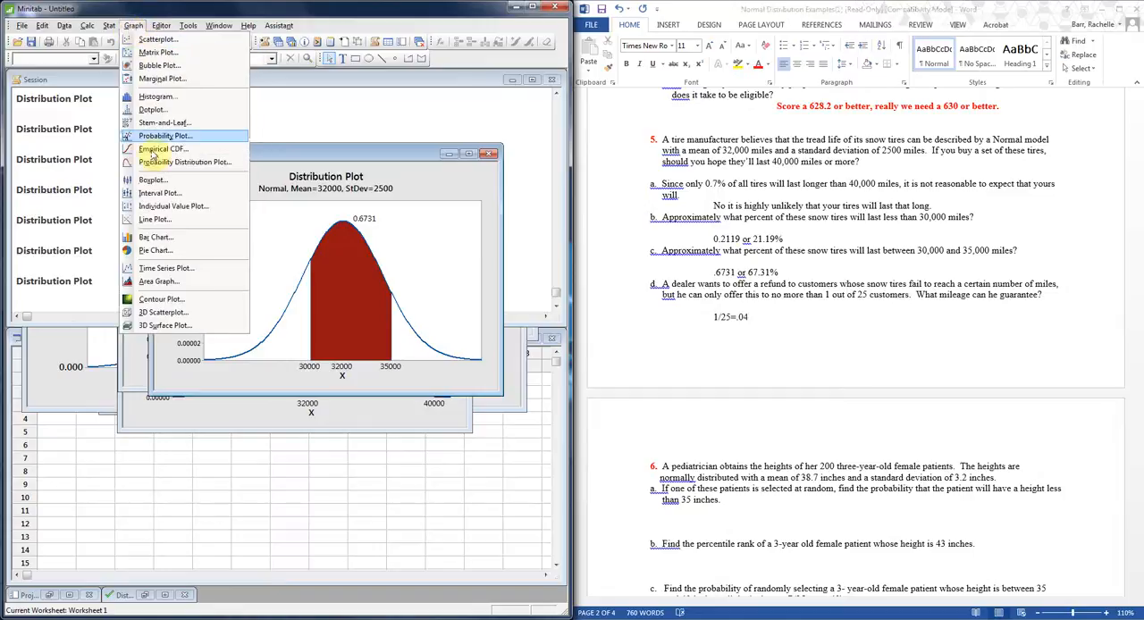
{"action": "left_click", "coordinate": [157, 163]}
{"action": "left_click", "coordinate": [345, 315]}
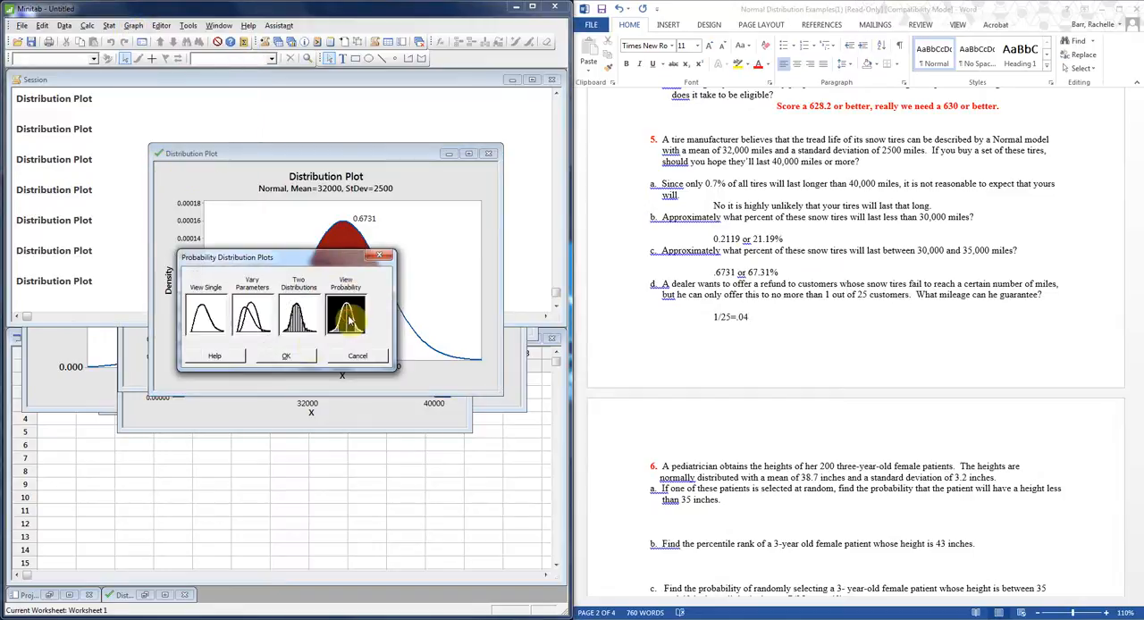
{"action": "left_click", "coordinate": [287, 363]}
{"action": "left_click_drag", "start_coordinate": [320, 201], "coordinate": [318, 159]}
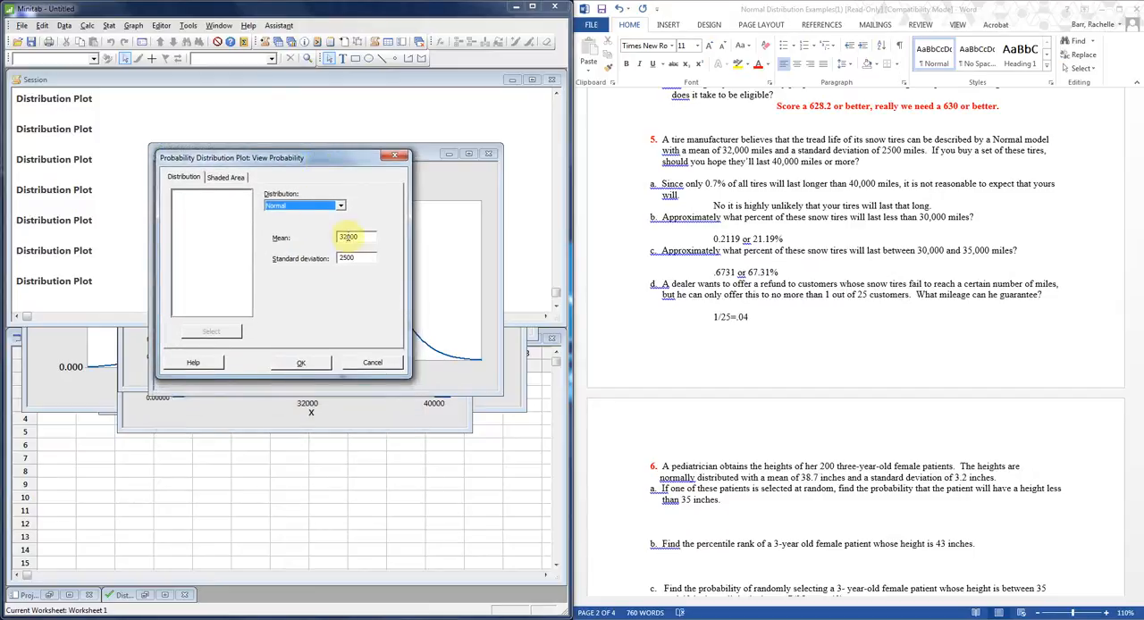
{"action": "left_click", "coordinate": [228, 179]}
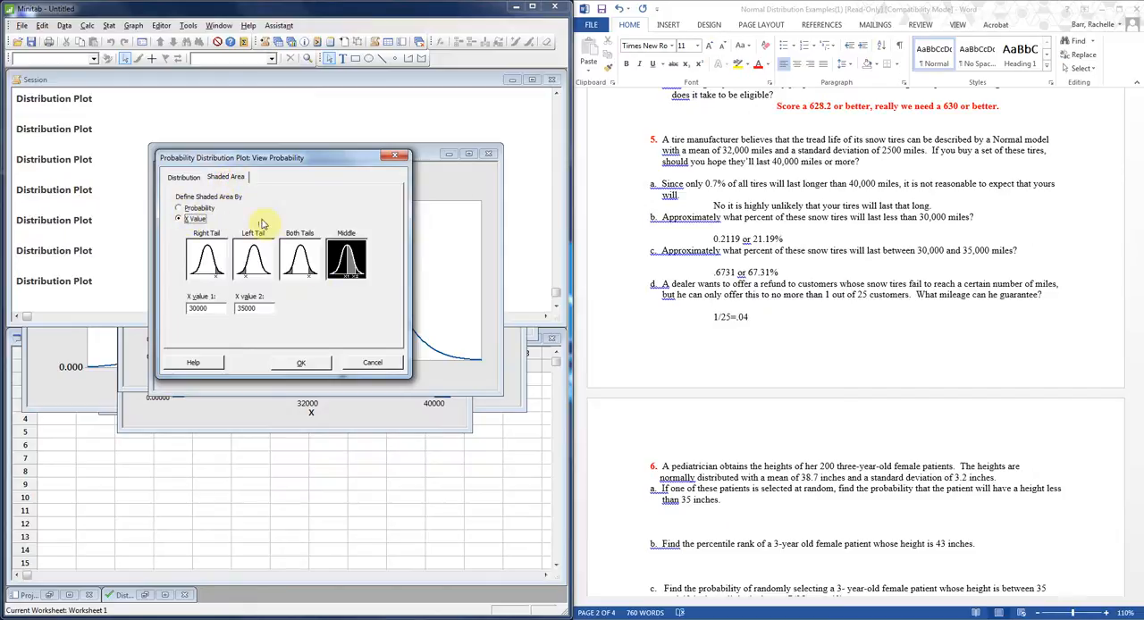
{"action": "left_click", "coordinate": [185, 209]}
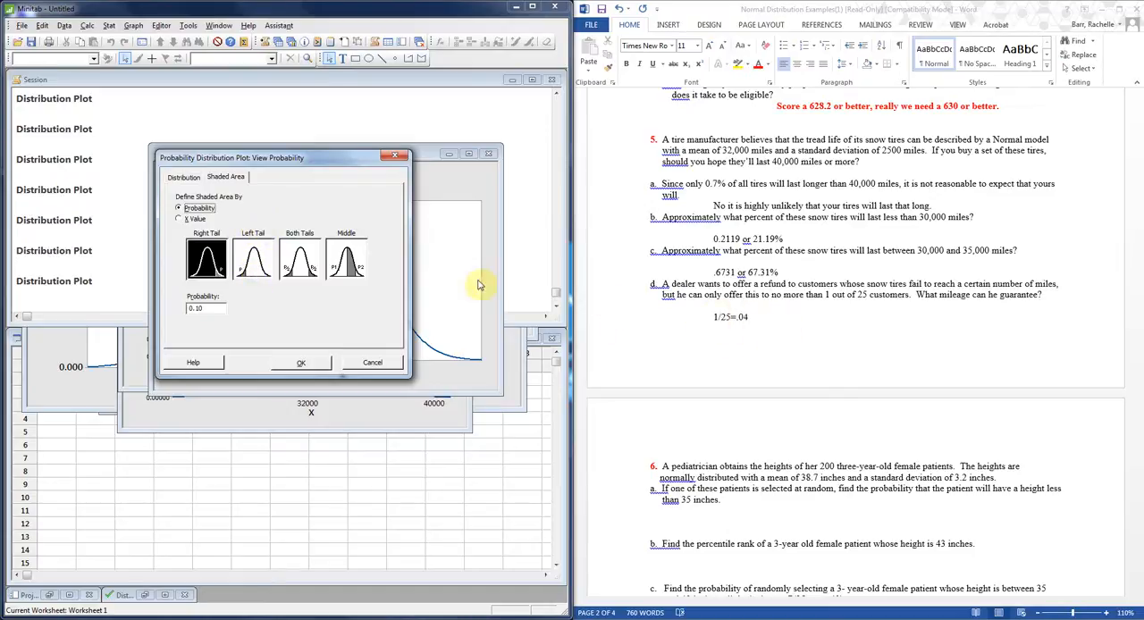
{"action": "left_click", "coordinate": [250, 266]}
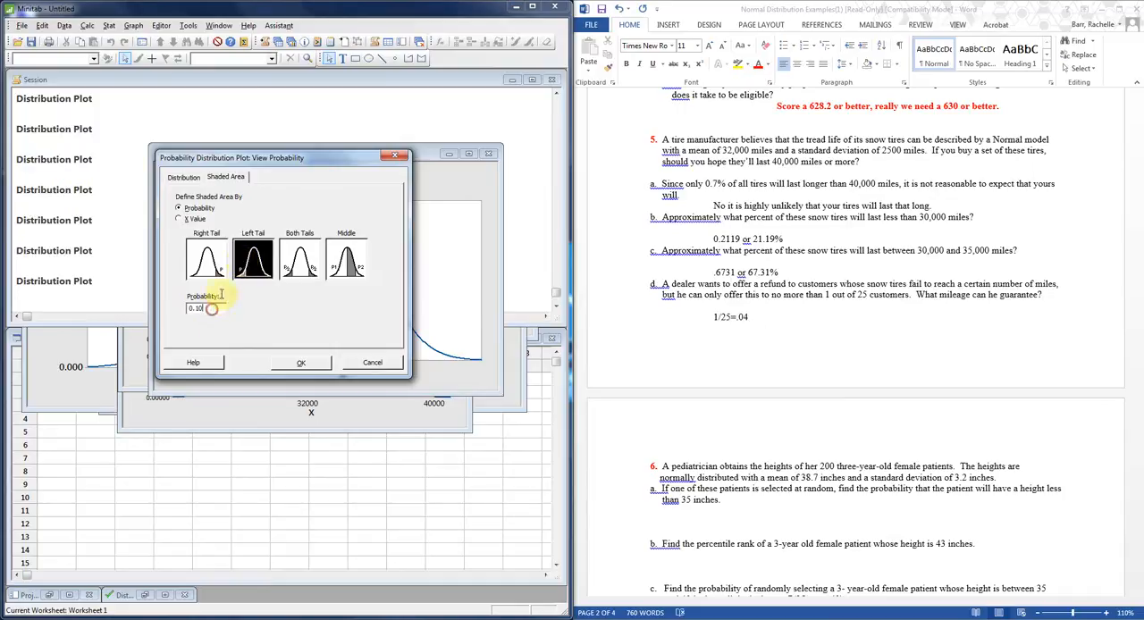
{"action": "type", "text": "04"}
{"action": "left_click", "coordinate": [295, 362]}
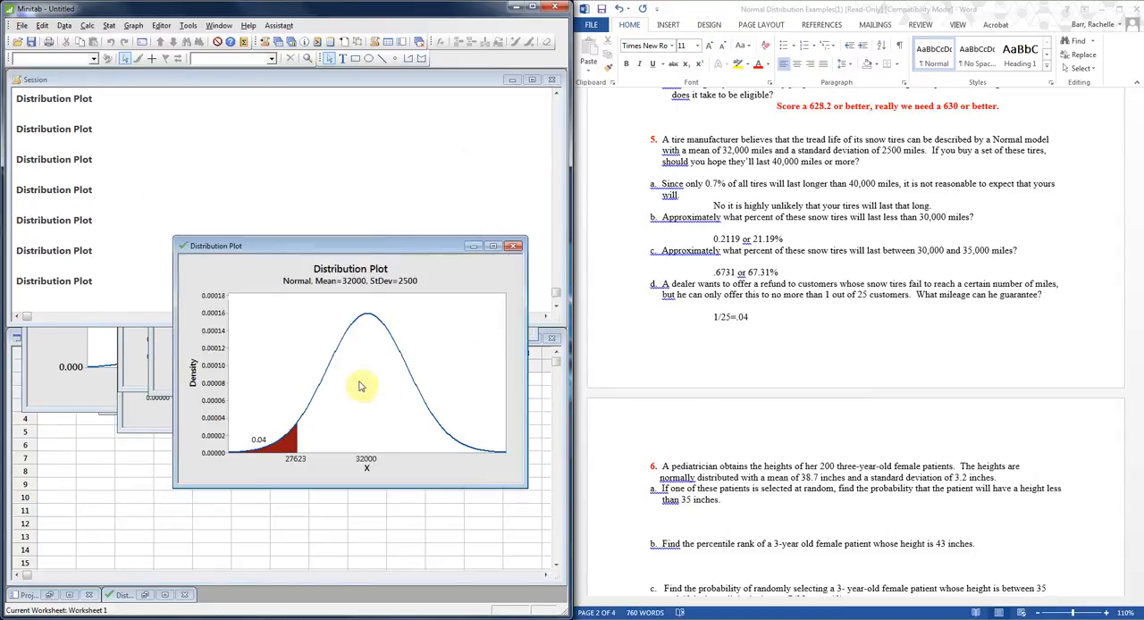
{"action": "left_click_drag", "start_coordinate": [385, 238], "coordinate": [383, 190]}
In Word, extend the part d answer after "1/25=.04" with ". Want people whose tires last less than 27623 miles.".
{"action": "left_click", "coordinate": [787, 314]}
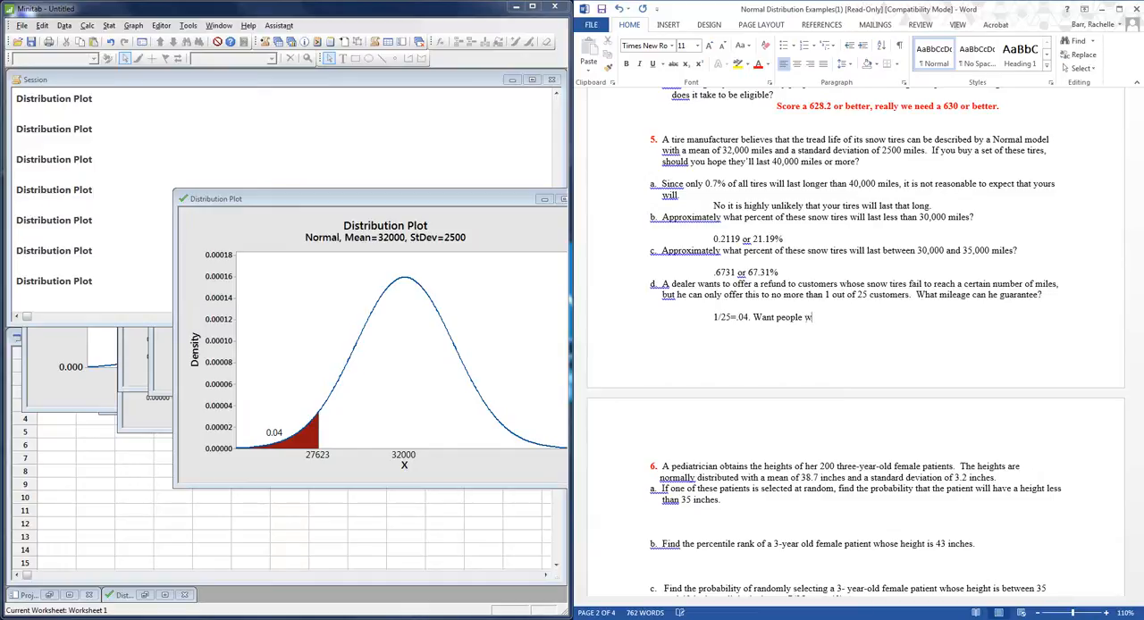
{"action": "type", "text": "es last less than 27623 miles."}
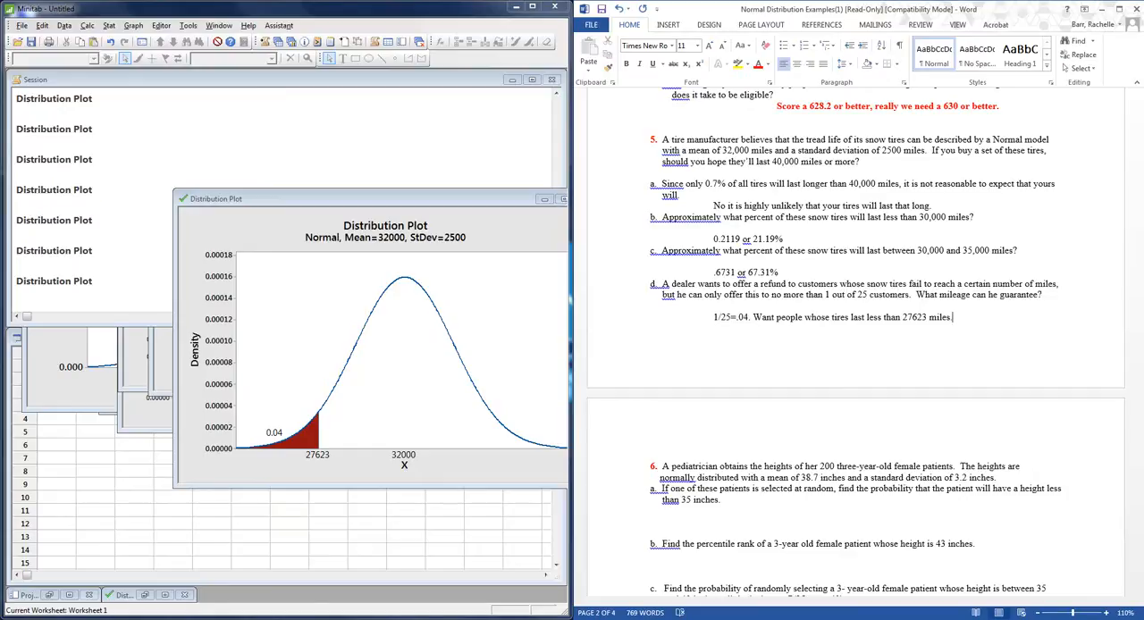
Move the 0.04 tail plot window fully into view, minimize it, and return to question 6 in Word.
{"action": "left_click_drag", "start_coordinate": [487, 201], "coordinate": [402, 150]}
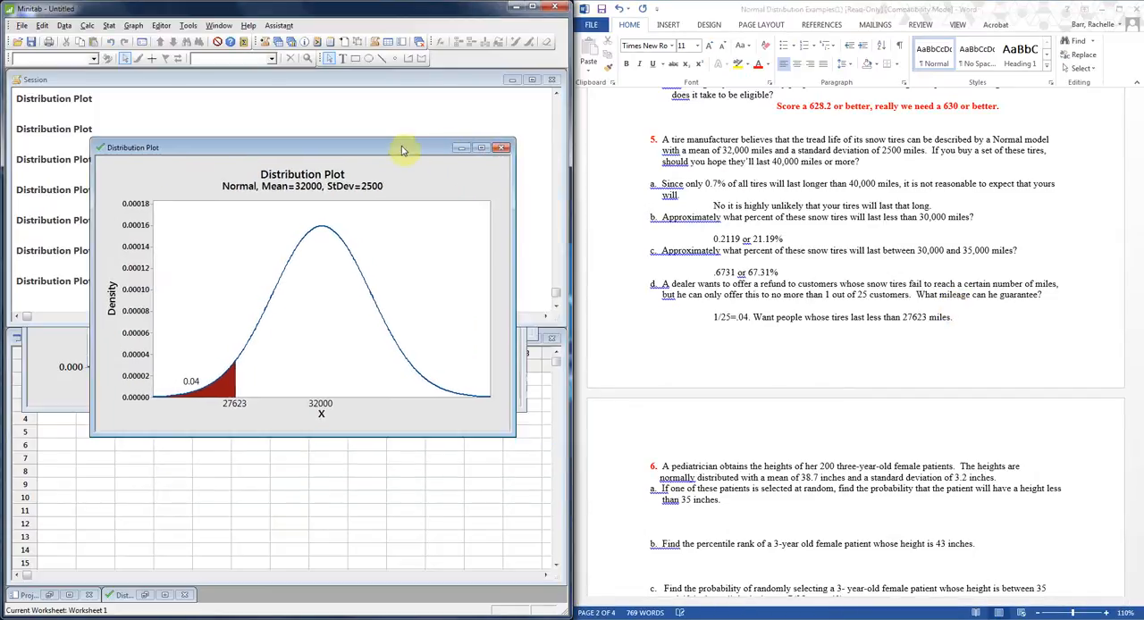
{"action": "left_click", "coordinate": [460, 147]}
{"action": "left_click", "coordinate": [875, 490]}
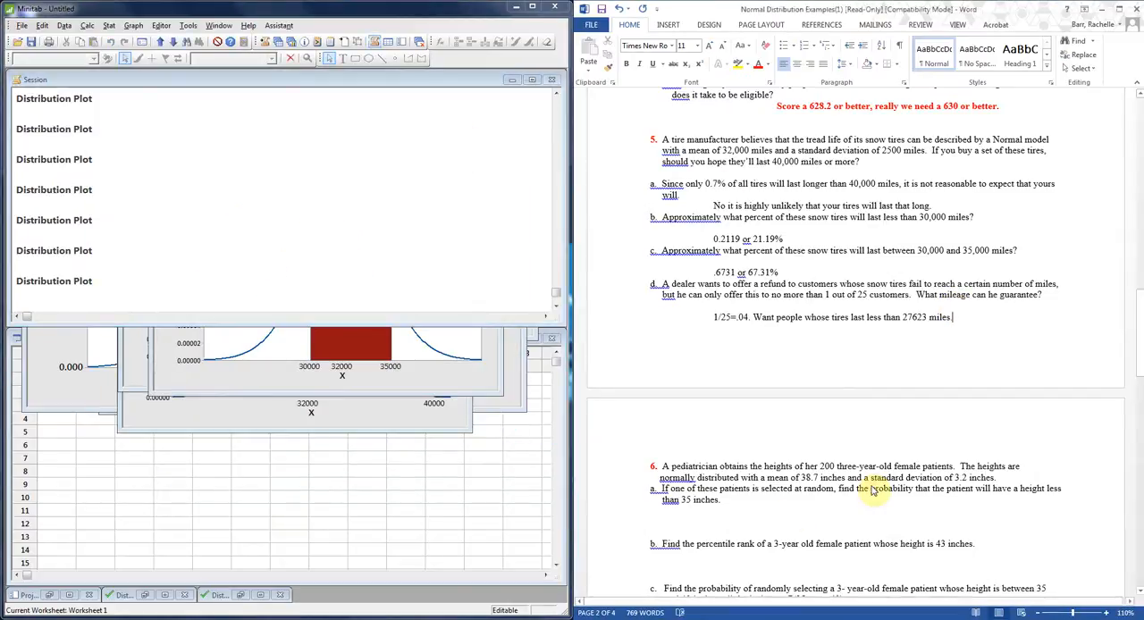
In Minitab, start a View Probability distribution plot for question 6 with a Normal distribution, mean 38.7 and standard deviation 3.2.
{"action": "scroll", "coordinate": [874, 489], "scroll_direction": "down", "scroll_amount": 5}
{"action": "scroll", "coordinate": [874, 487], "scroll_direction": "down", "scroll_amount": 3}
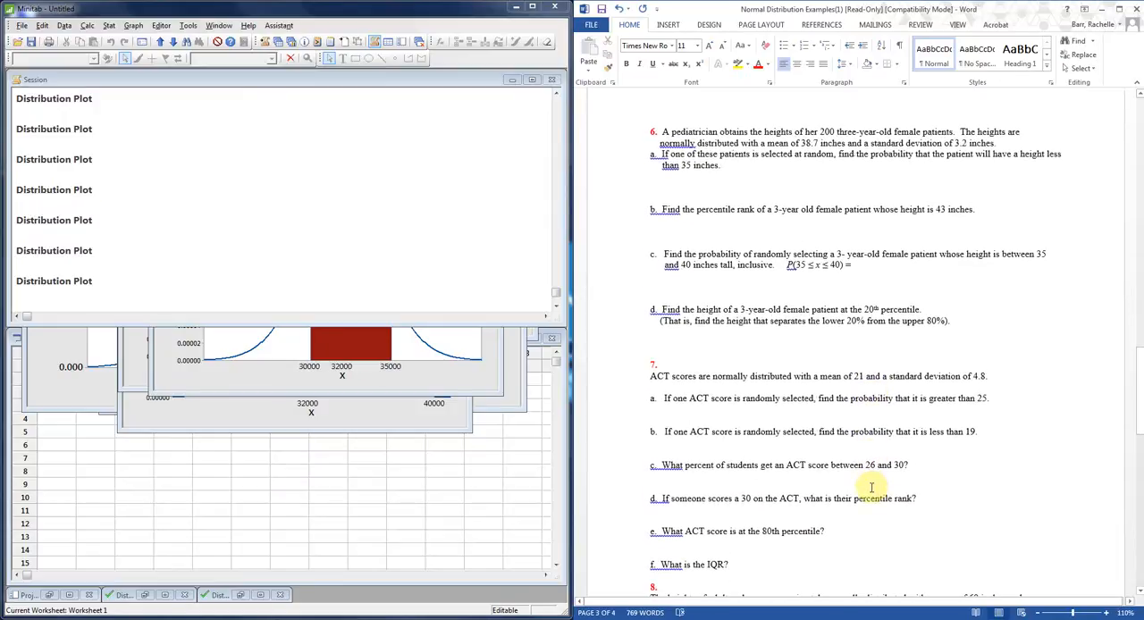
{"action": "scroll", "coordinate": [872, 488], "scroll_direction": "down", "scroll_amount": 1}
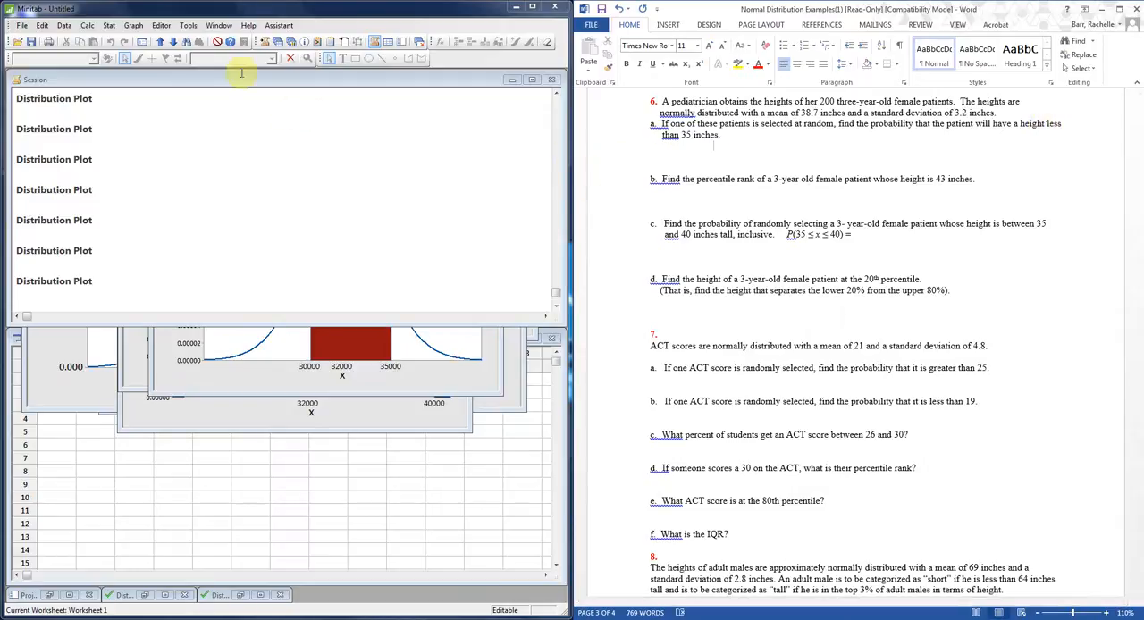
{"action": "left_click", "coordinate": [133, 26]}
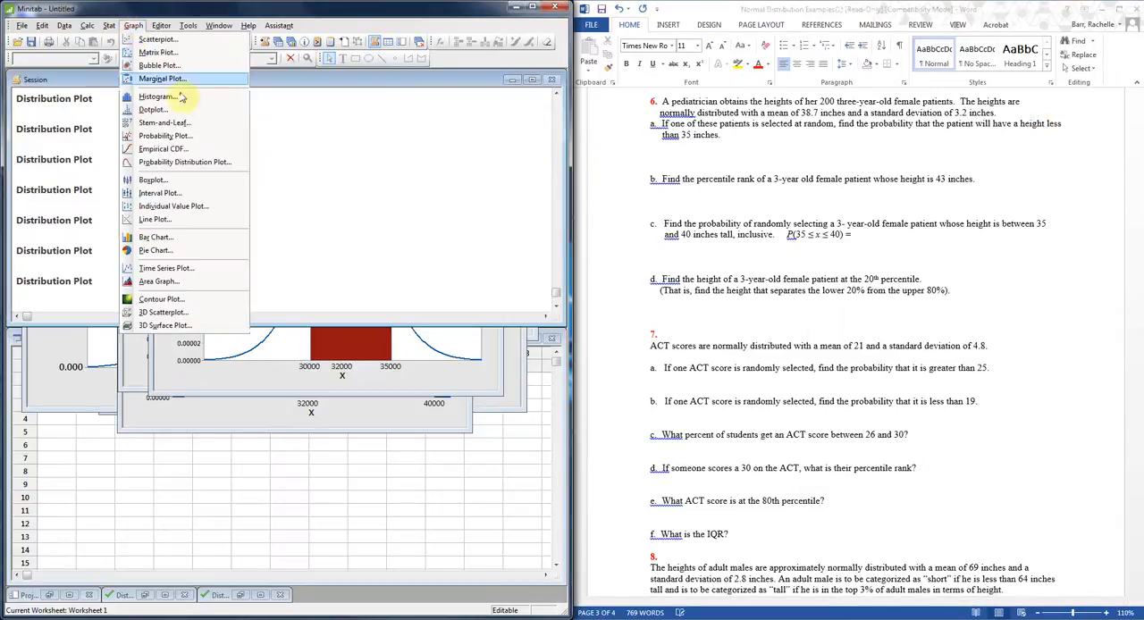
{"action": "left_click", "coordinate": [179, 162]}
{"action": "left_click", "coordinate": [348, 317]}
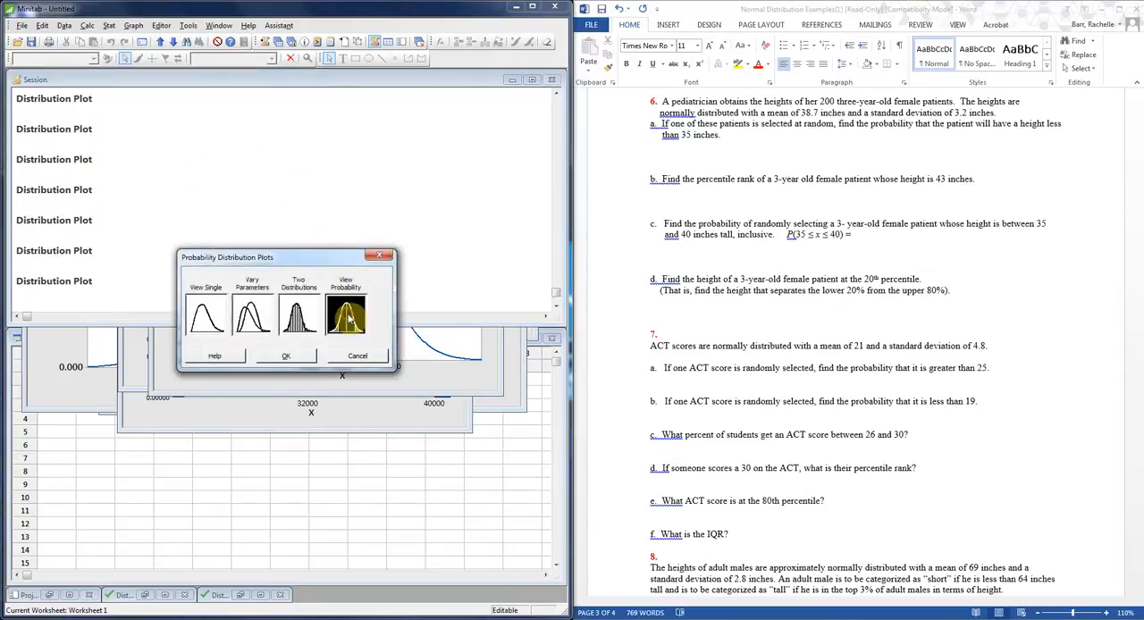
{"action": "left_click", "coordinate": [306, 362]}
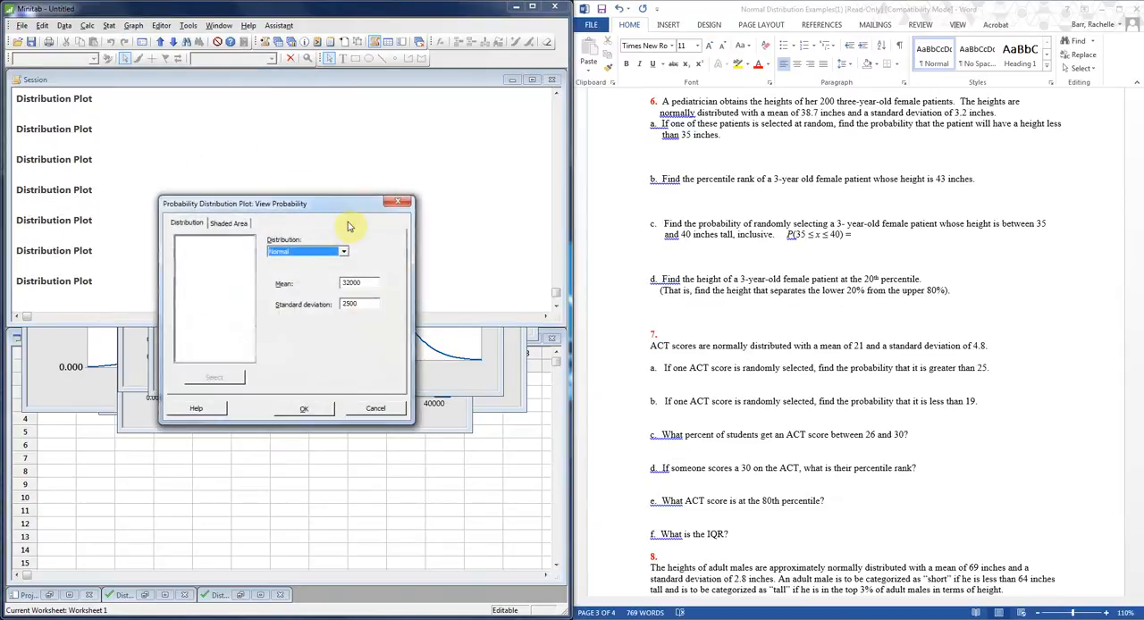
{"action": "left_click_drag", "start_coordinate": [337, 200], "coordinate": [338, 171]}
{"action": "double_click", "coordinate": [368, 254]}
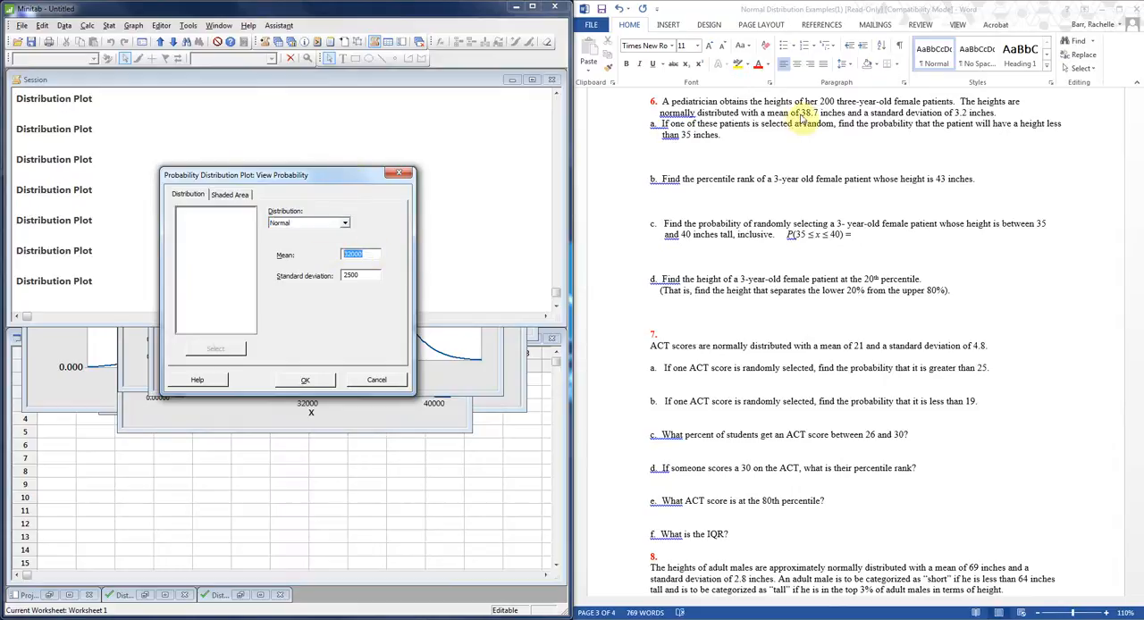
{"action": "type", "text": "38"}
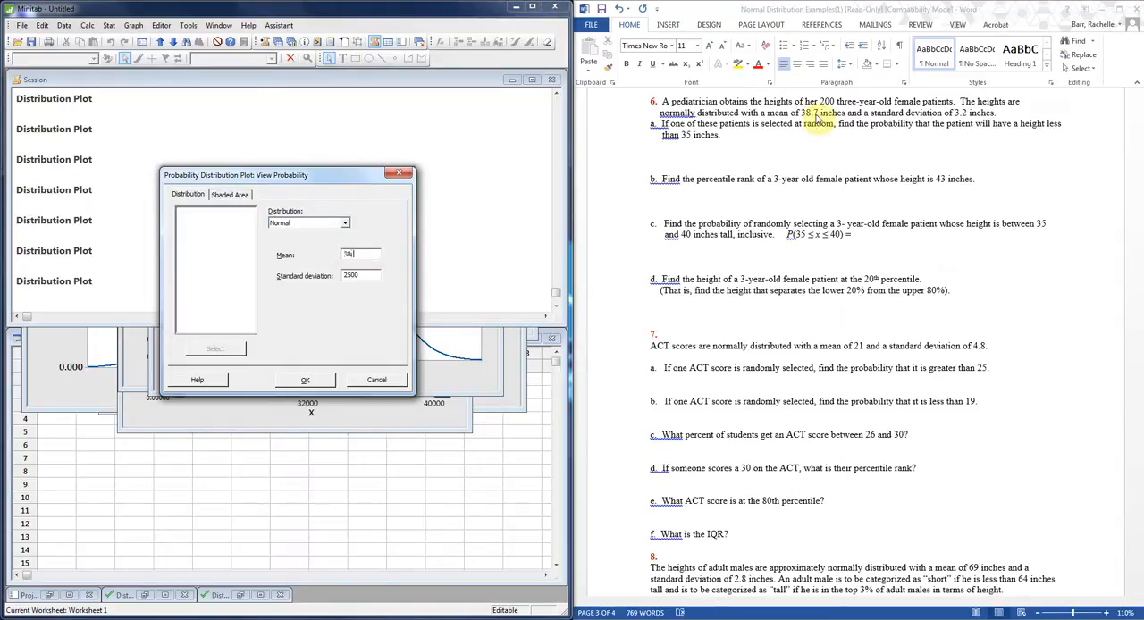
{"action": "type", "text": ".7"}
{"action": "double_click", "coordinate": [369, 277]}
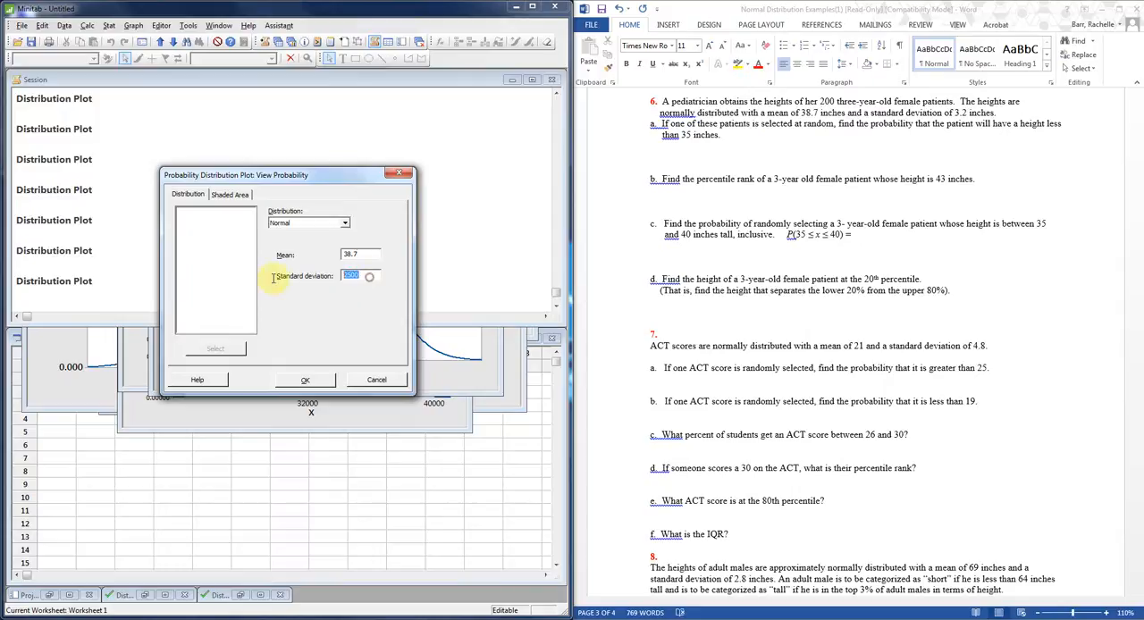
{"action": "key", "text": "BackSpace"}
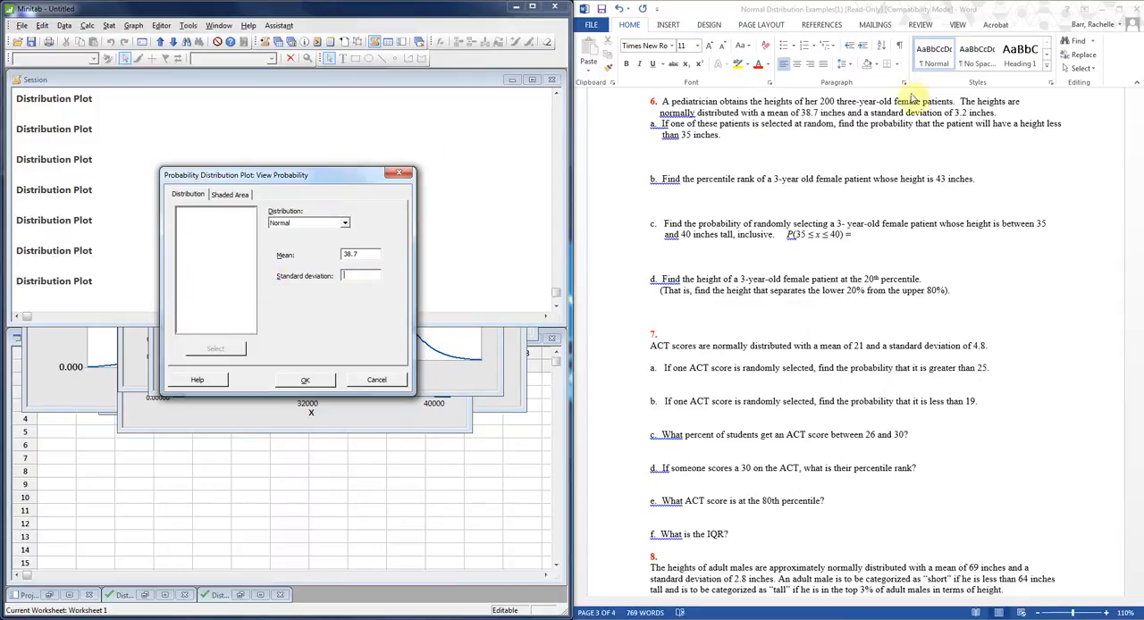
{"action": "type", "text": "3.2"}
Define the shaded area as the left tail at X value 35, create the plot, and move its window over the session output.
{"action": "left_click", "coordinate": [236, 195]}
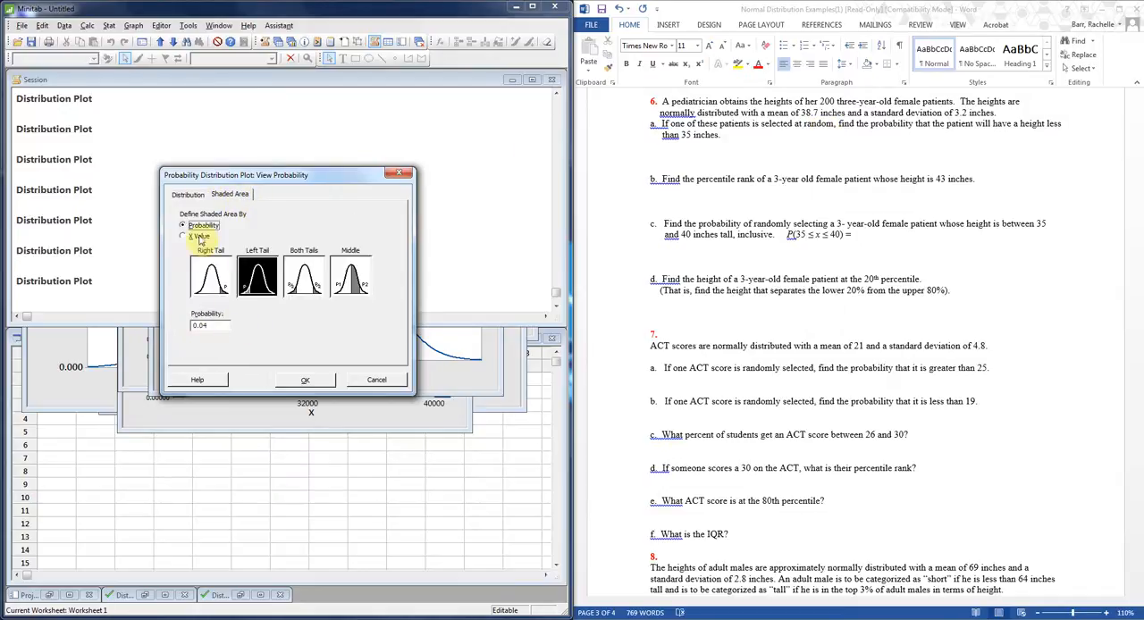
{"action": "left_click", "coordinate": [198, 237]}
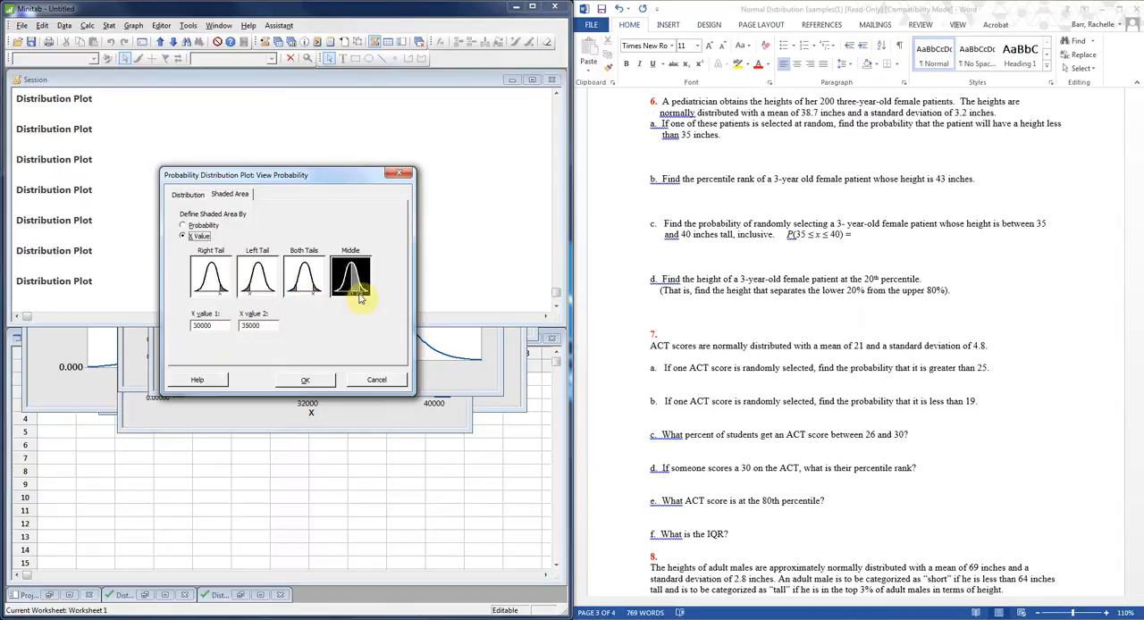
{"action": "left_click", "coordinate": [258, 273]}
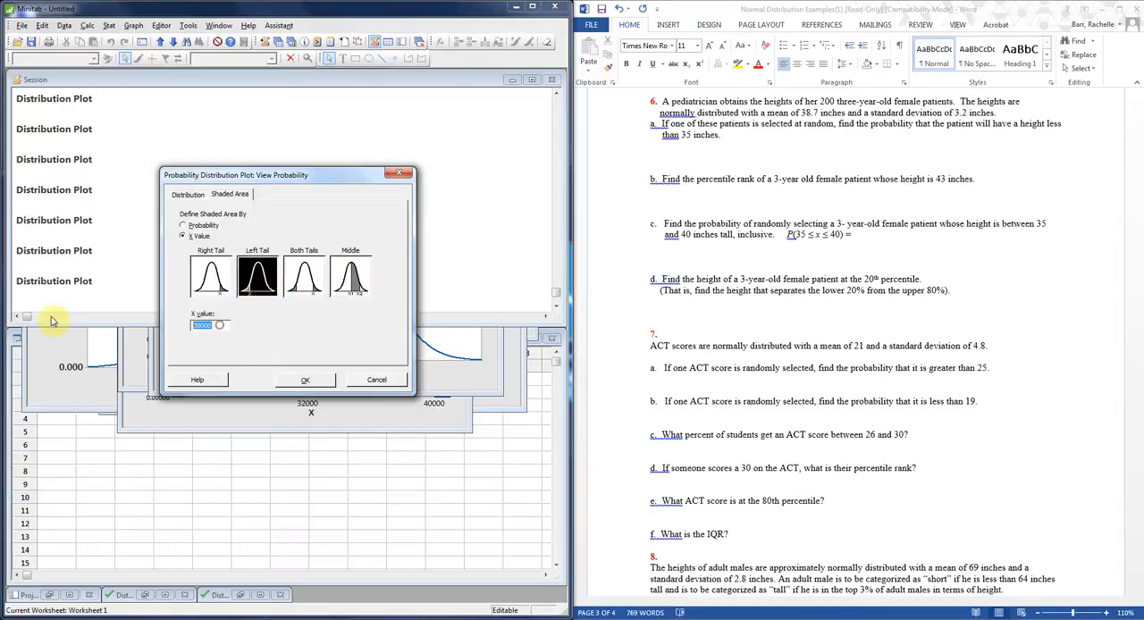
{"action": "type", "text": "2"}
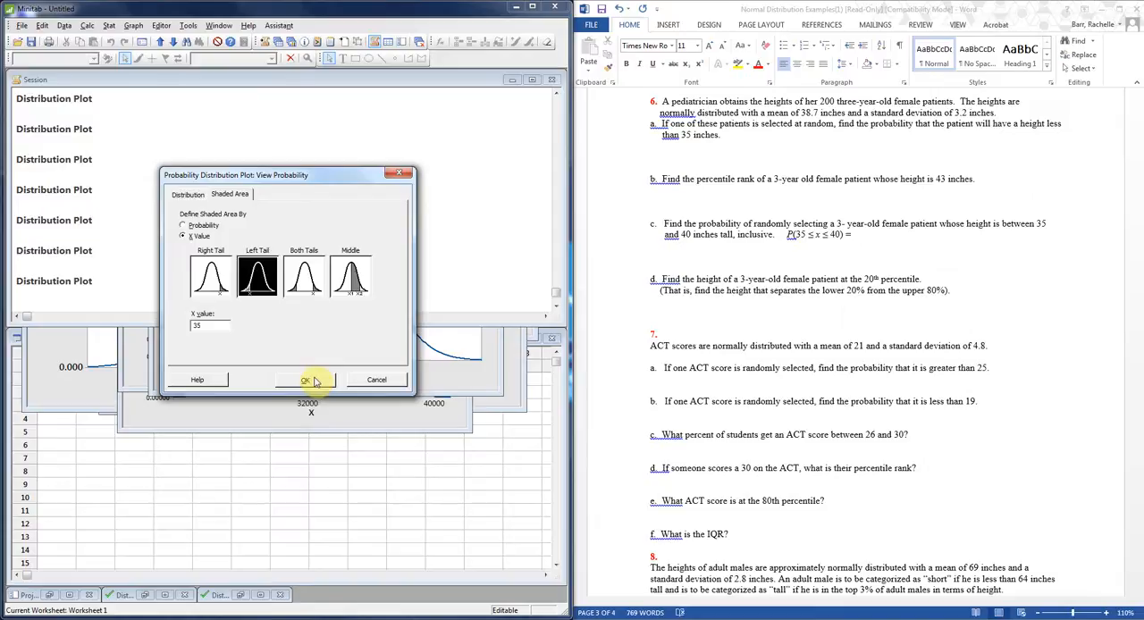
{"action": "left_click", "coordinate": [313, 381]}
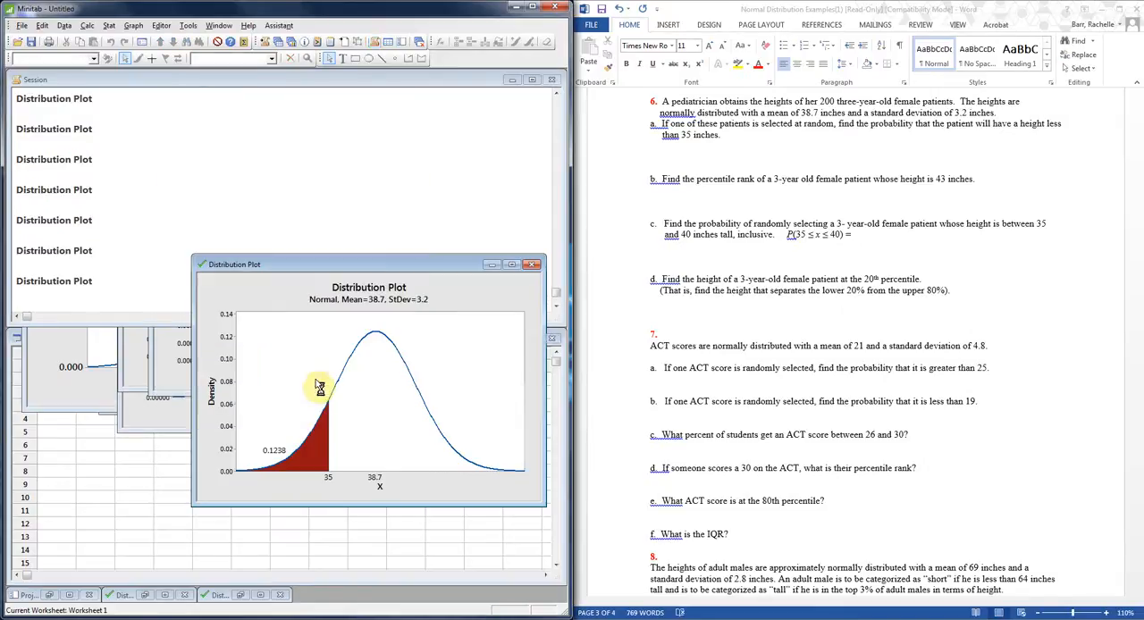
{"action": "left_click_drag", "start_coordinate": [390, 265], "coordinate": [331, 160]}
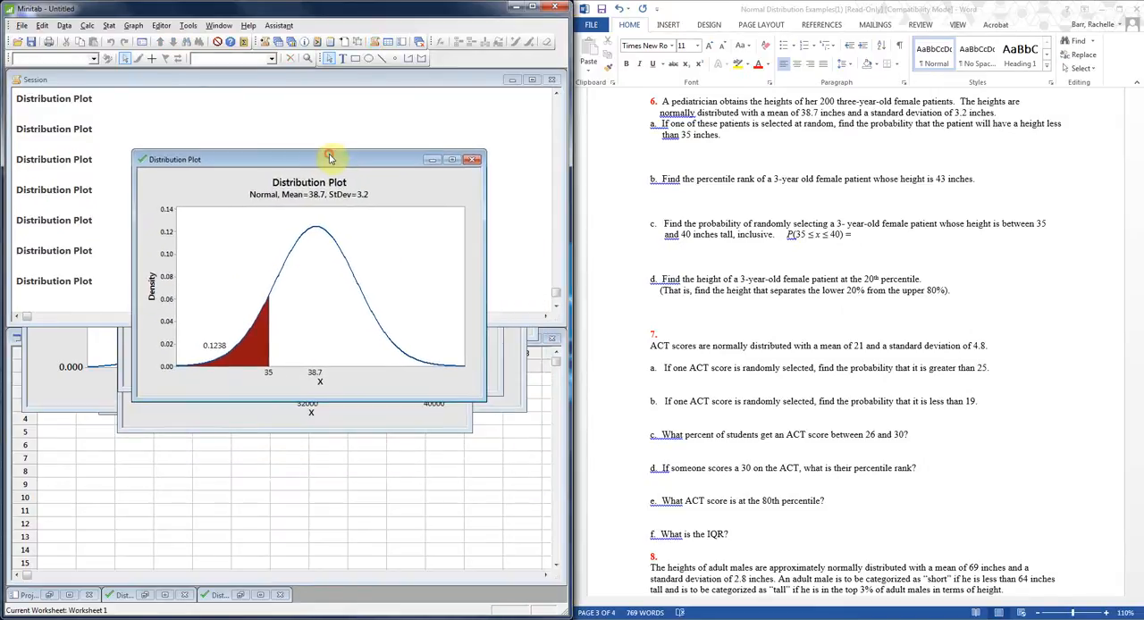
In Word, enter ".1238" on the blank line below question 6 part a.
{"action": "left_click", "coordinate": [804, 159]}
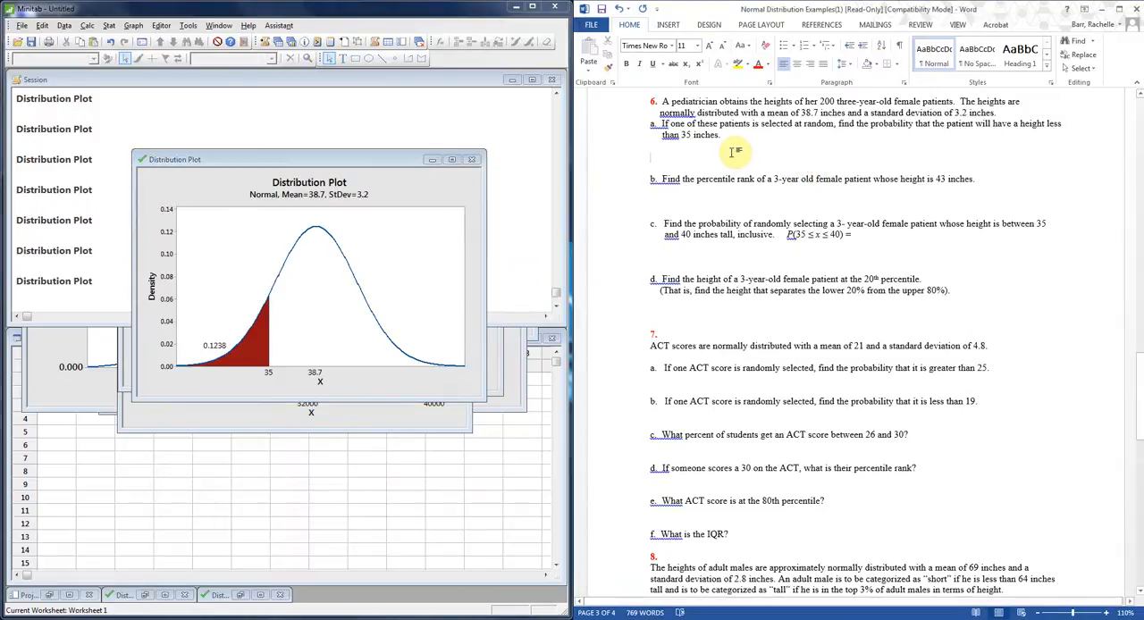
{"action": "type", "text": ".1238"}
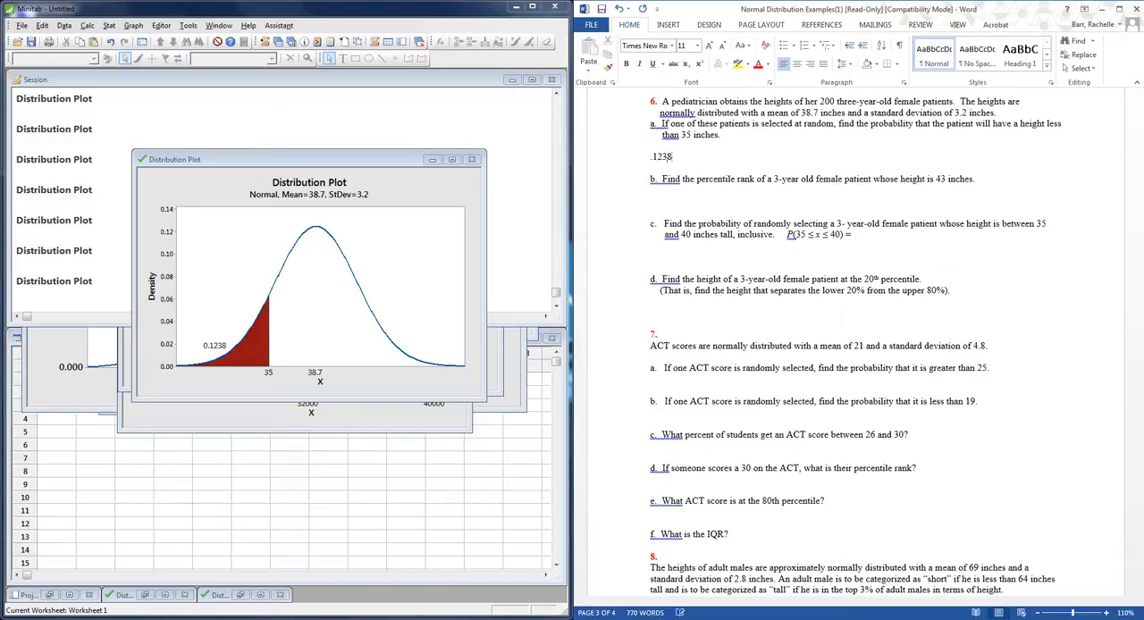
{"action": "left_click", "coordinate": [676, 200]}
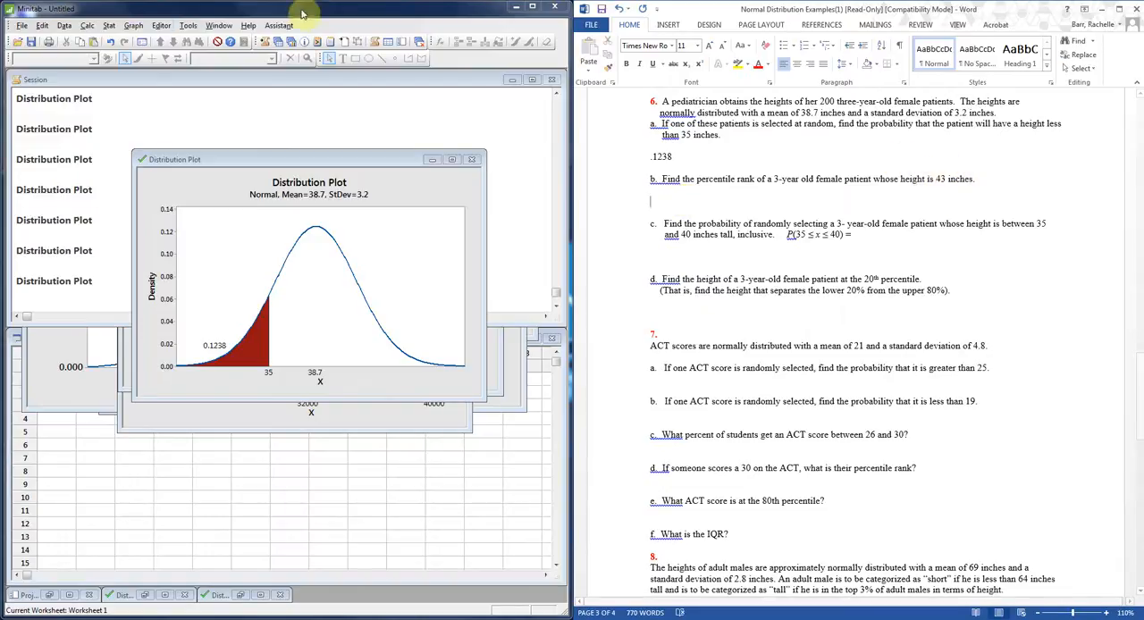
In Minitab, create a View Probability distribution plot with the left tail shaded at X value 43, and move its window over the previous plot.
{"action": "left_click", "coordinate": [133, 25]}
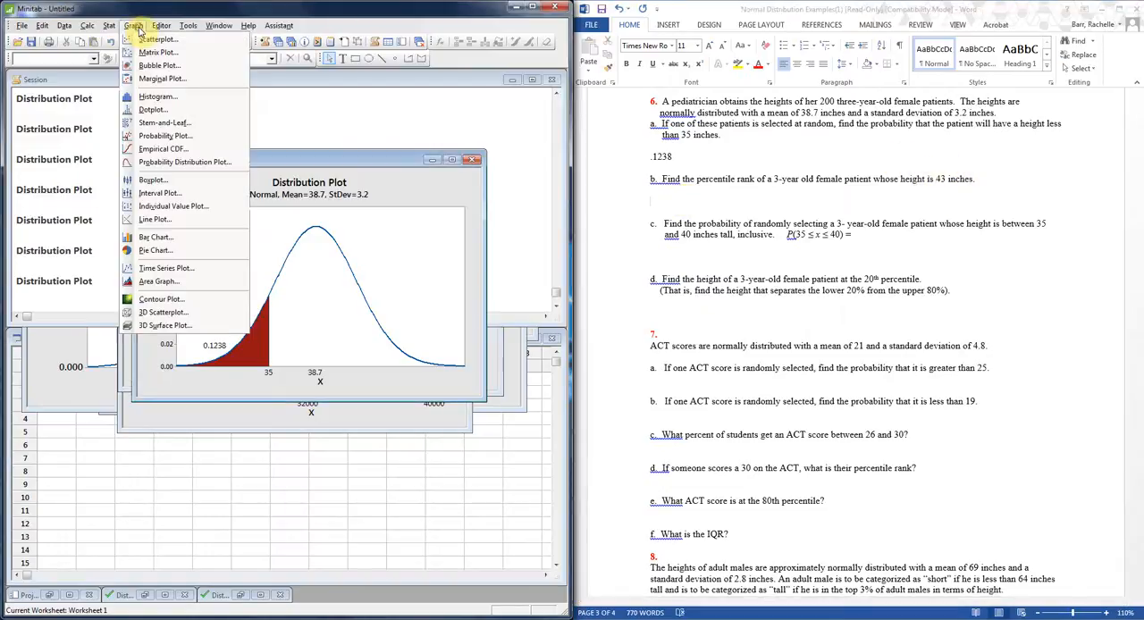
{"action": "left_click", "coordinate": [157, 162]}
{"action": "left_click", "coordinate": [356, 311]}
{"action": "left_click", "coordinate": [287, 358]}
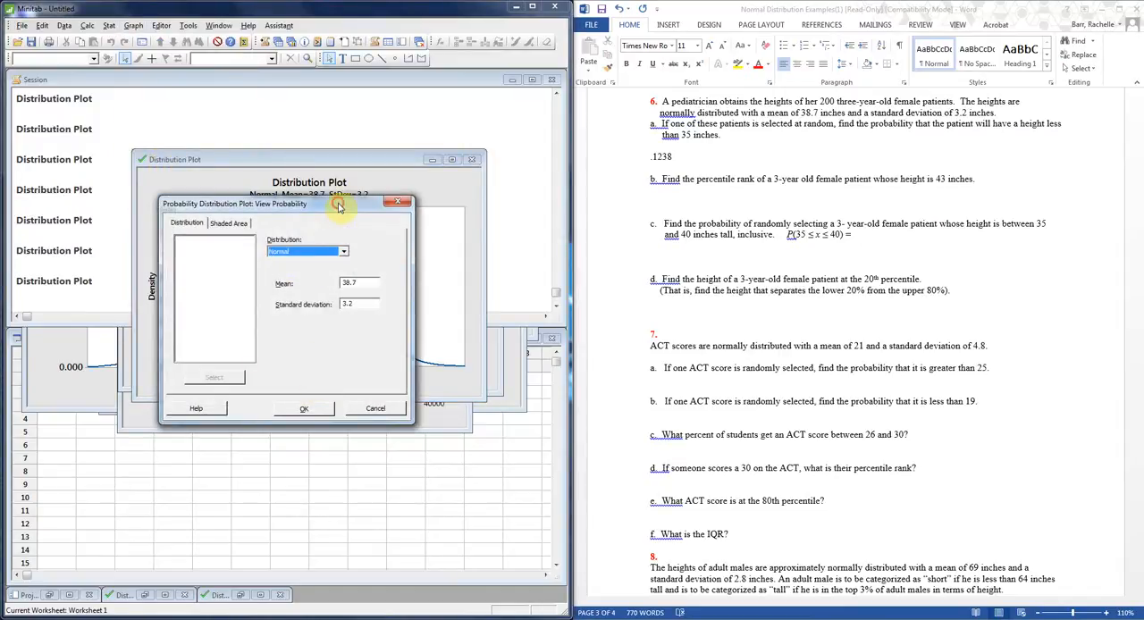
{"action": "left_click_drag", "start_coordinate": [338, 205], "coordinate": [340, 192]}
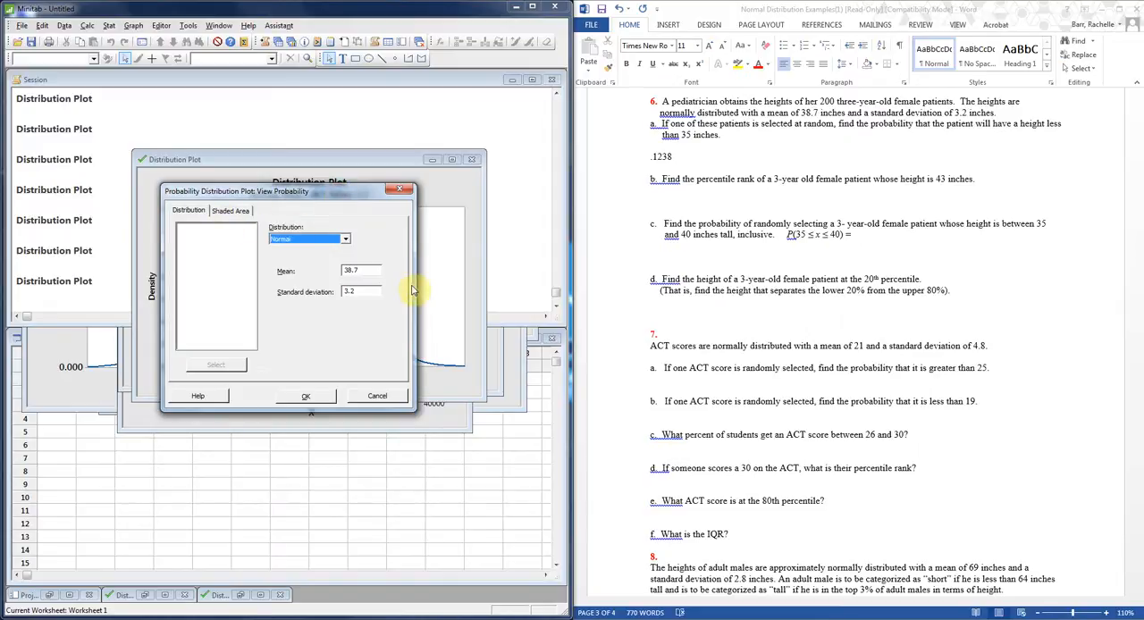
{"action": "left_click", "coordinate": [236, 211]}
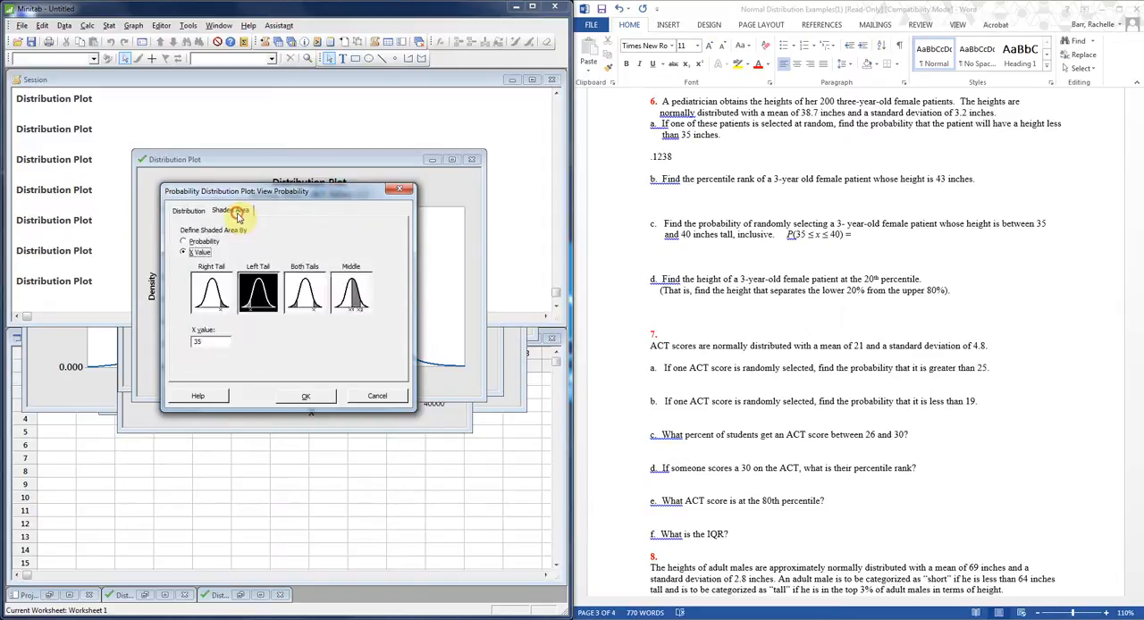
{"action": "double_click", "coordinate": [206, 342]}
{"action": "type", "text": "4"}
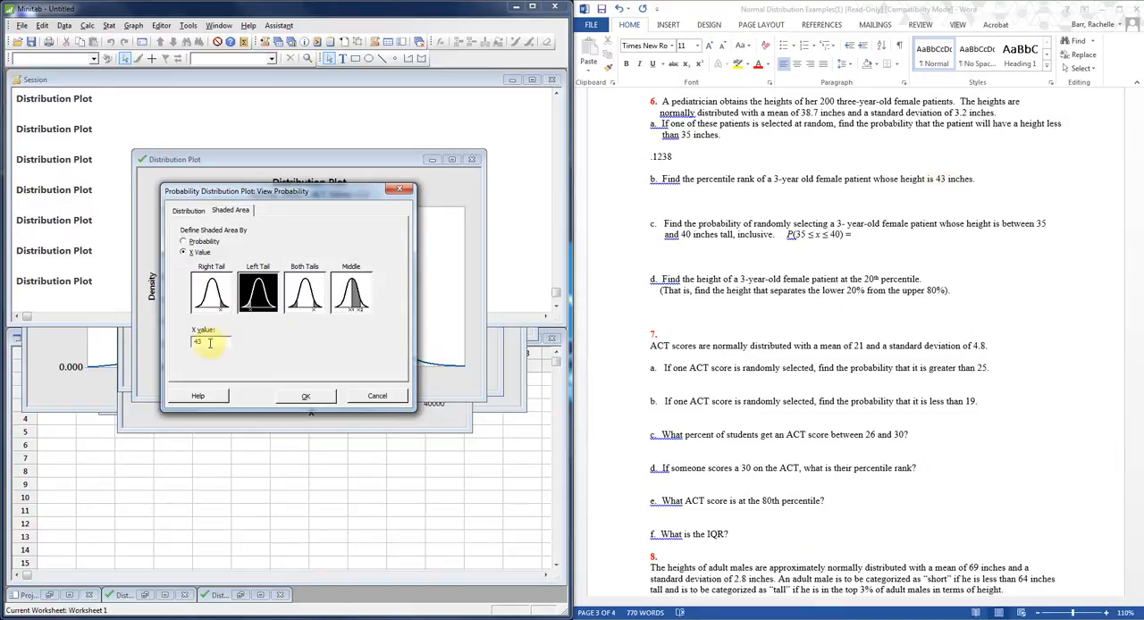
{"action": "left_click", "coordinate": [310, 398]}
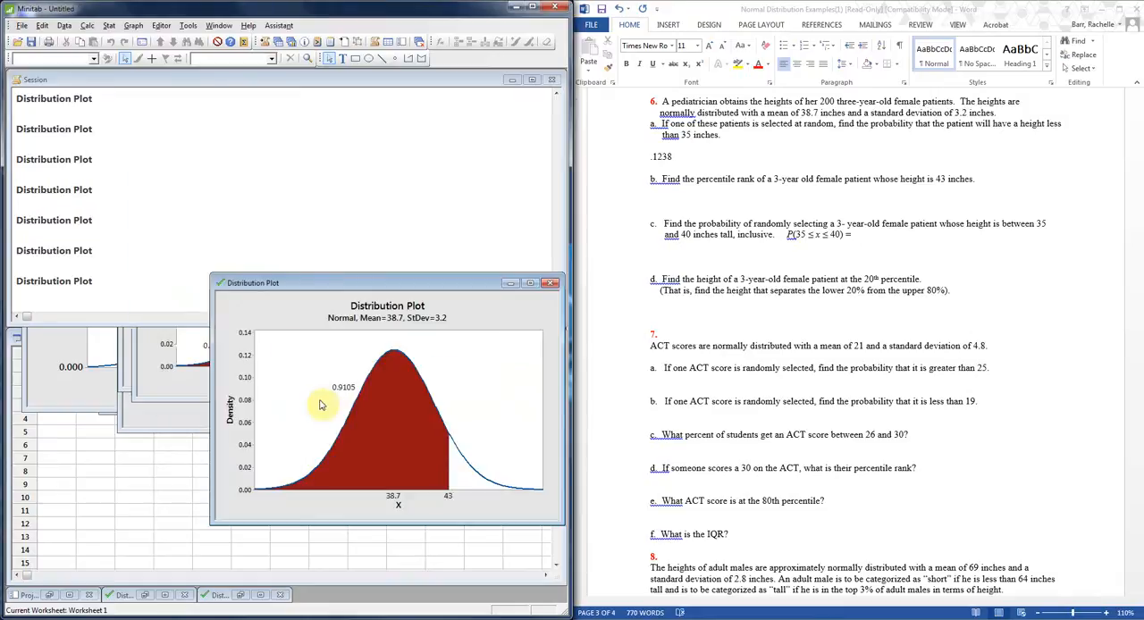
{"action": "left_click_drag", "start_coordinate": [391, 282], "coordinate": [315, 160]}
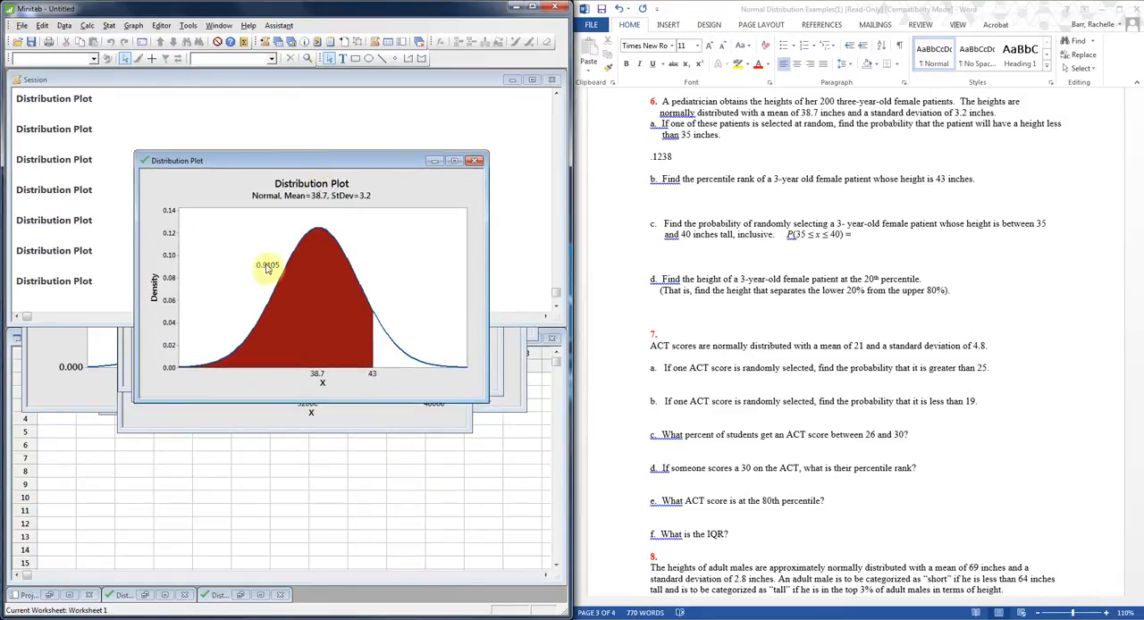
In Word, enter "0.9105 She is in the 91st percentile" on the blank line below question 6 part b.
{"action": "left_click", "coordinate": [684, 200]}
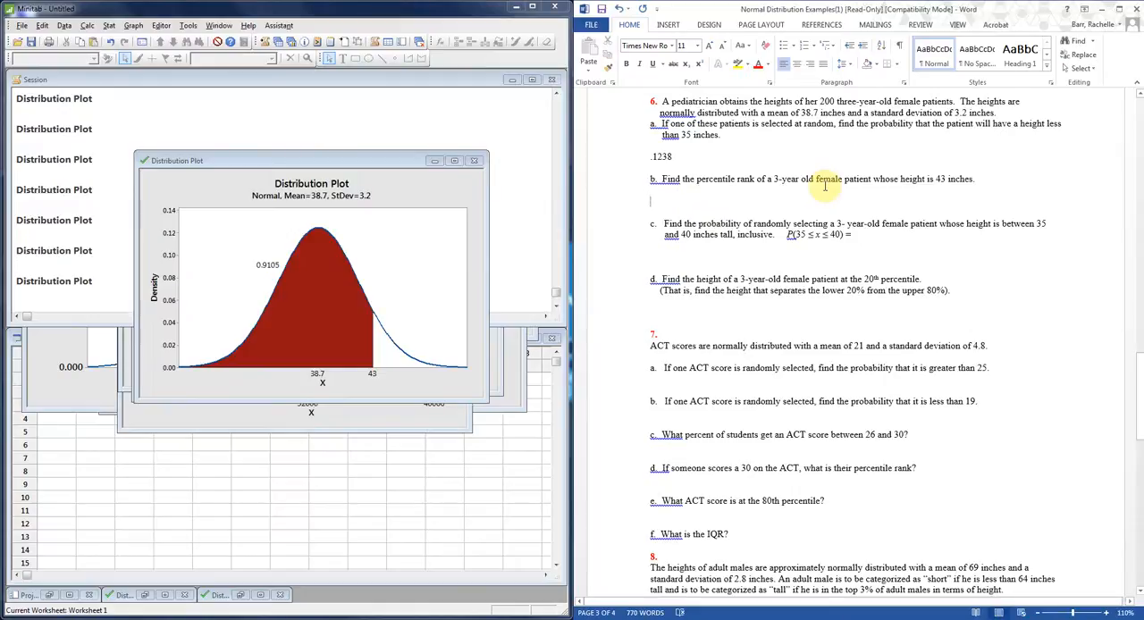
{"action": "type", "text": "0.9105  S"}
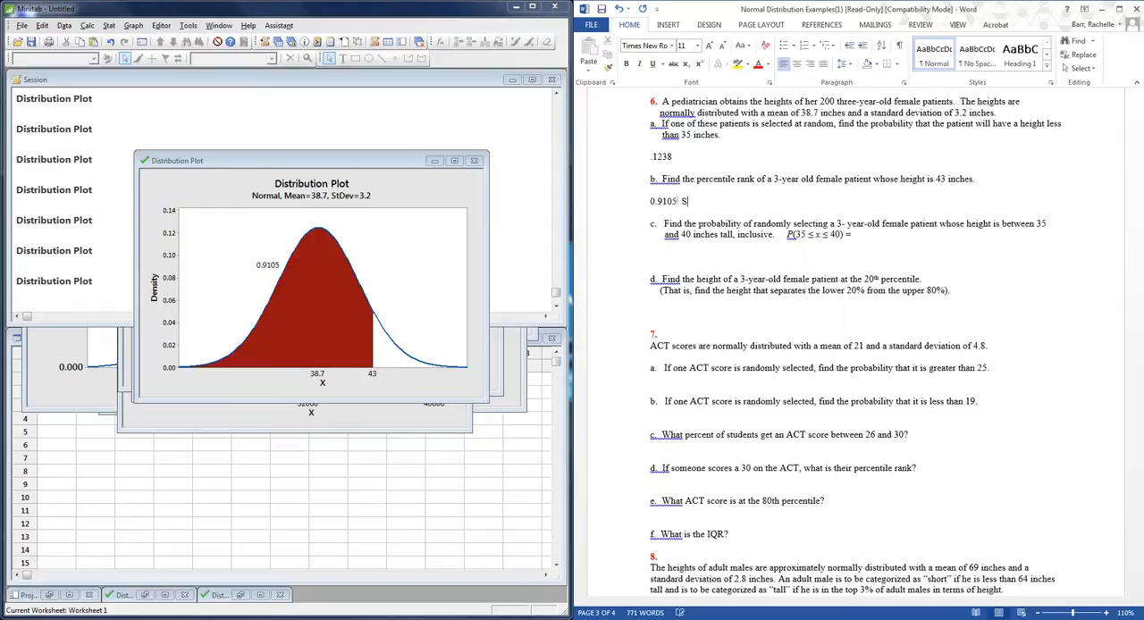
{"action": "type", "text": "in the 91st percentile"}
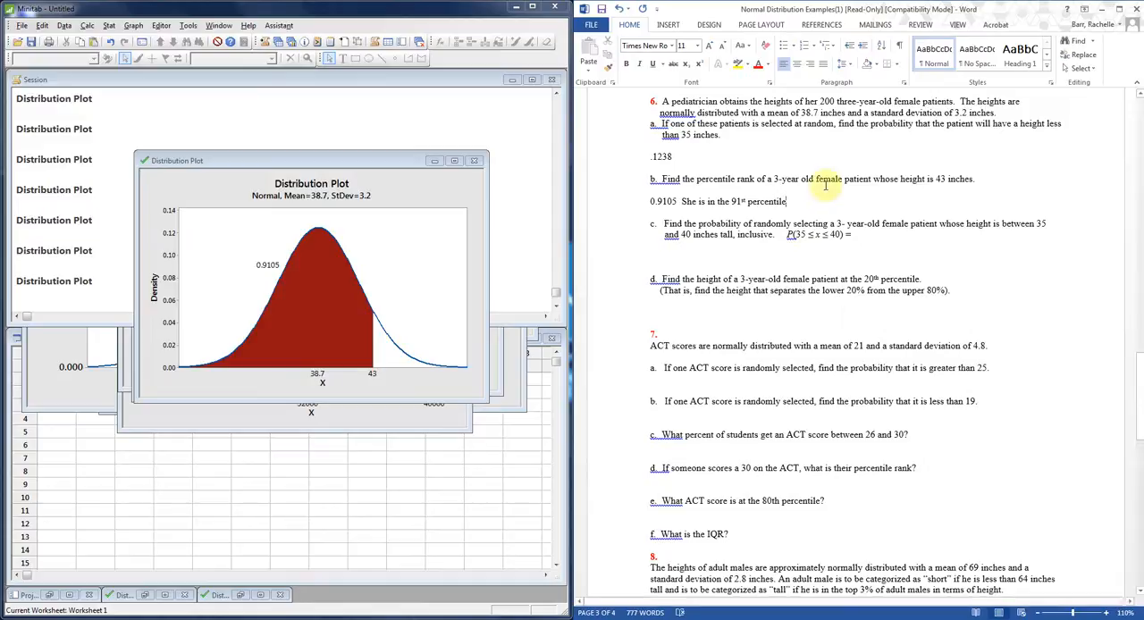
{"action": "left_click", "coordinate": [875, 231]}
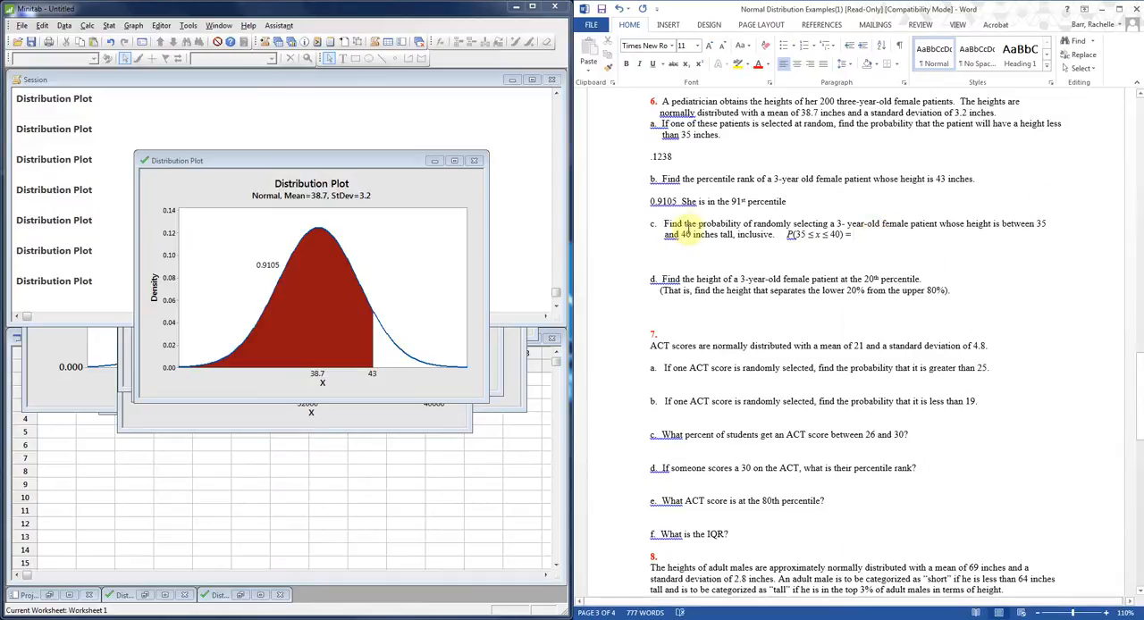
In Minitab, create a View Probability distribution plot shading the middle between X values 35 and 40, and move its window over the session output.
{"action": "left_click", "coordinate": [133, 26]}
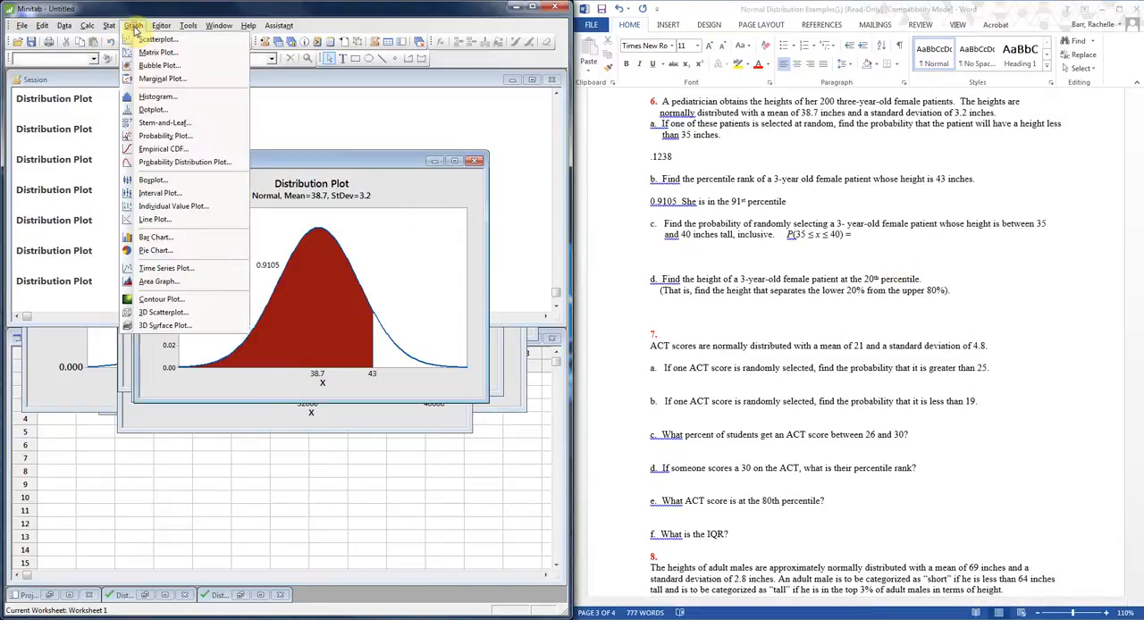
{"action": "left_click", "coordinate": [156, 161]}
{"action": "left_click", "coordinate": [360, 326]}
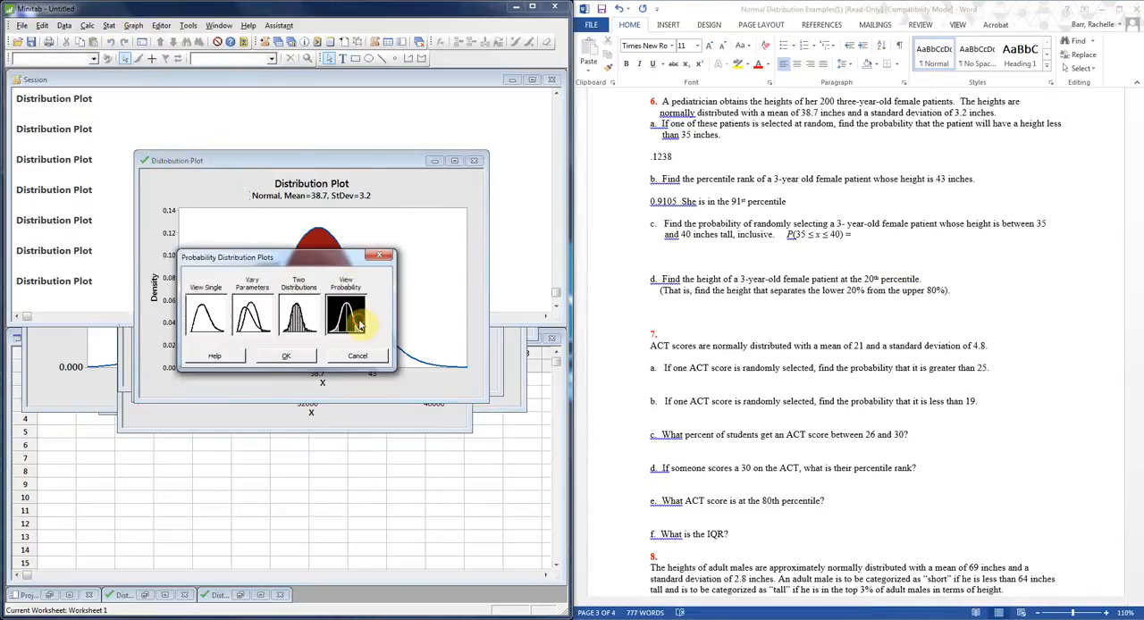
{"action": "left_click", "coordinate": [299, 358]}
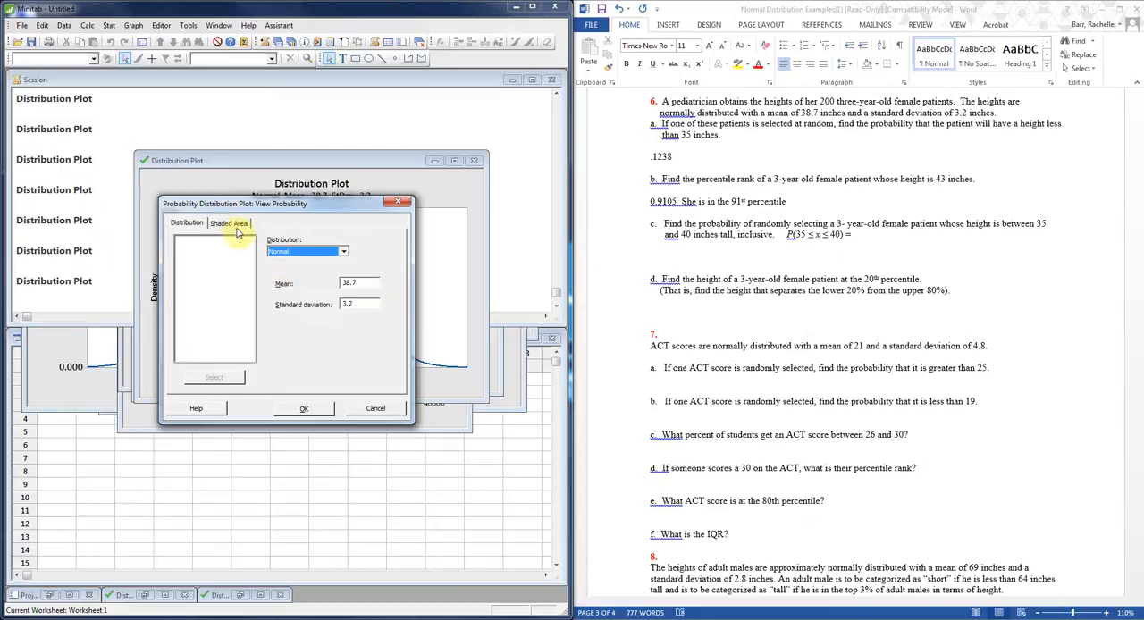
{"action": "left_click", "coordinate": [229, 223]}
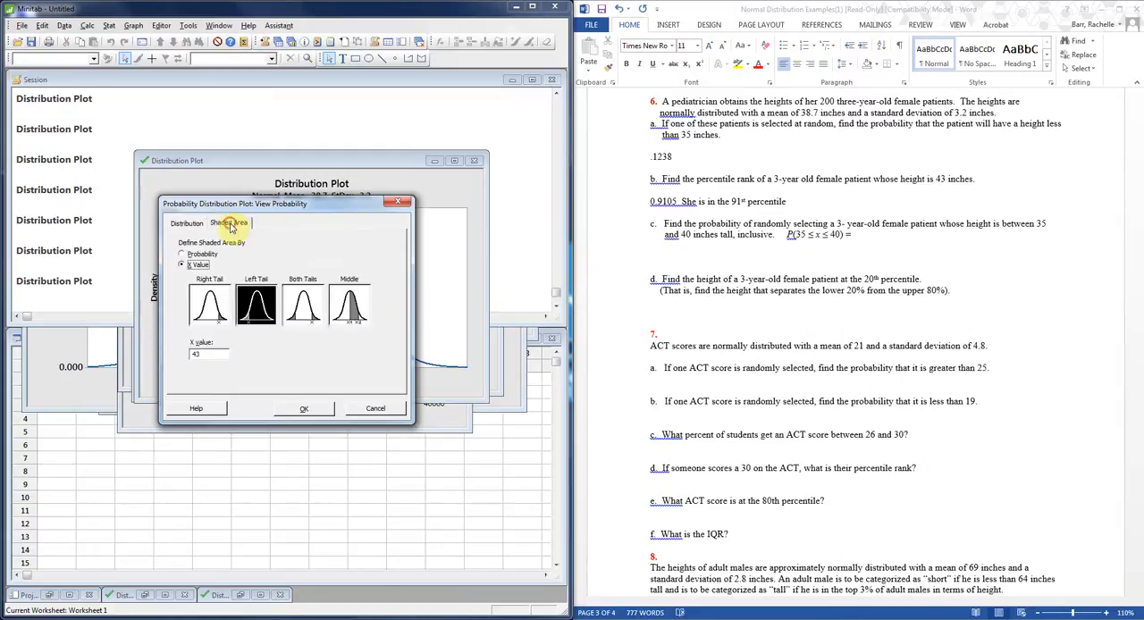
{"action": "left_click", "coordinate": [348, 304]}
{"action": "double_click", "coordinate": [202, 354]}
{"action": "type", "text": "30"}
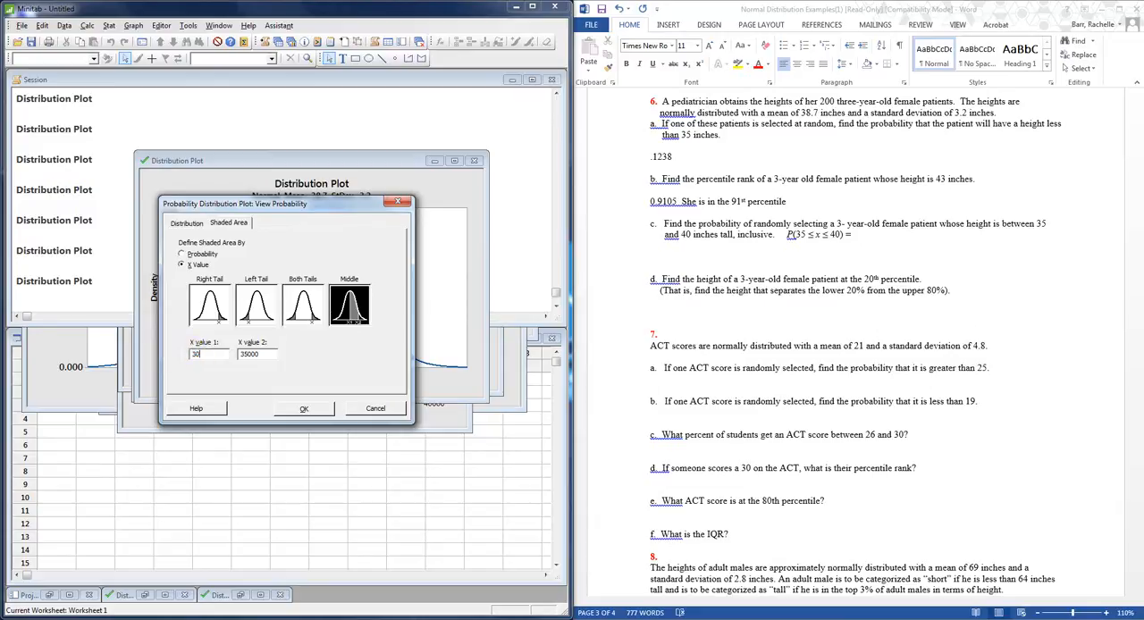
{"action": "double_click", "coordinate": [270, 355]}
{"action": "type", "text": "40"}
{"action": "left_click", "coordinate": [205, 354]}
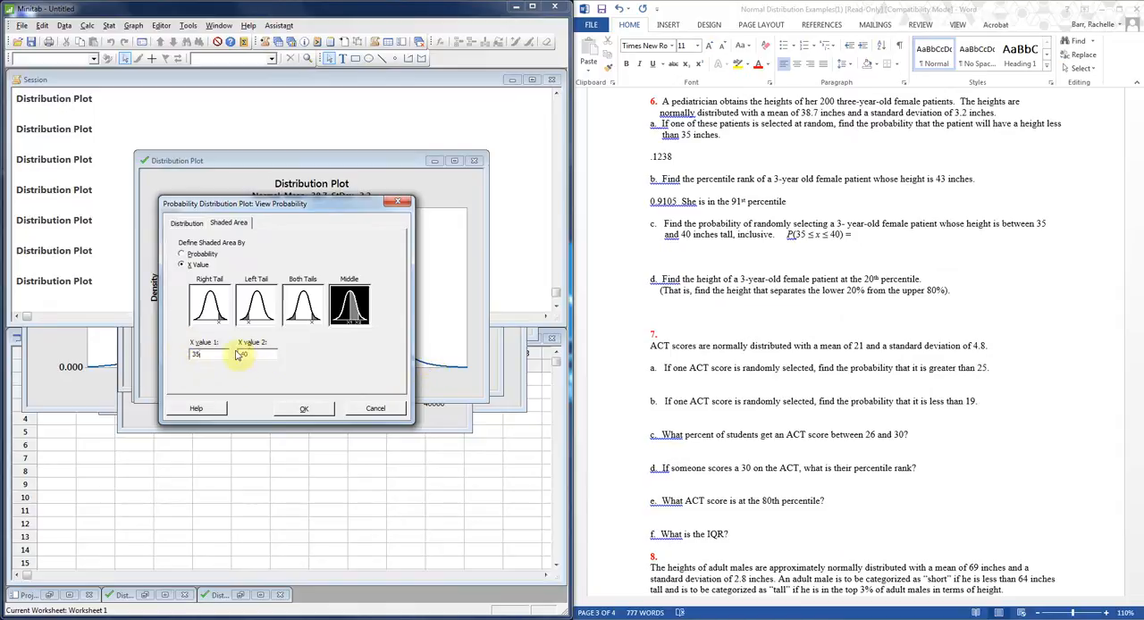
{"action": "left_click", "coordinate": [330, 408]}
{"action": "mouse_move", "coordinate": [238, 284]}
{"action": "left_mouse_down"}
{"action": "mouse_move", "coordinate": [338, 166]}
{"action": "mouse_move", "coordinate": [349, 177]}
{"action": "left_mouse_up"}
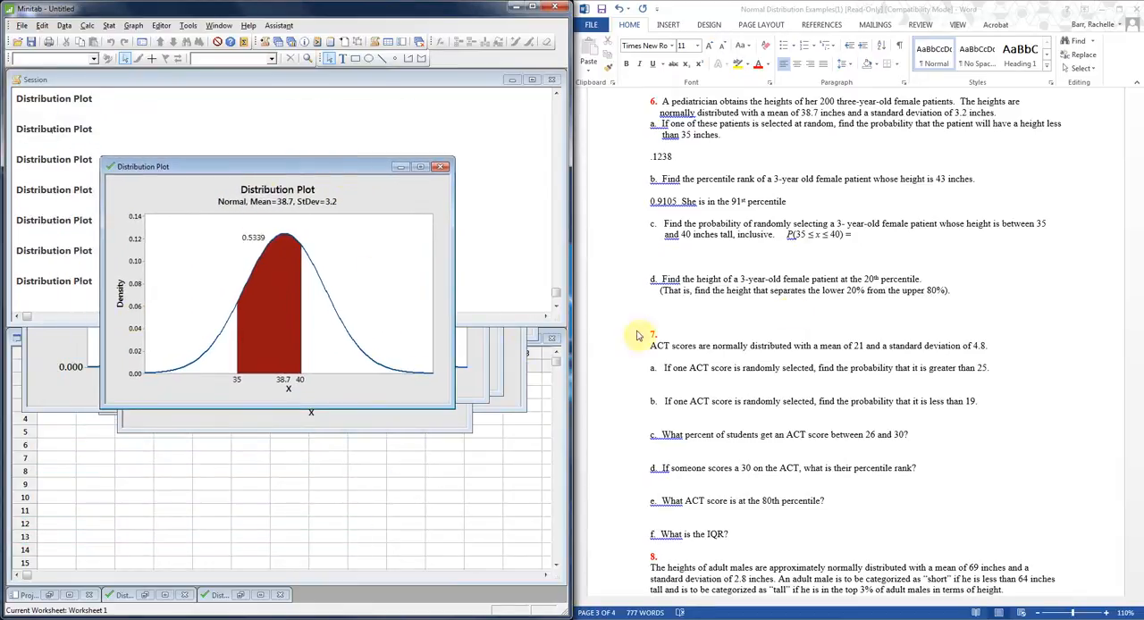
In Word, enter ".5339" after P(35 ≤ x ≤ 40) = in question 6 part c, and place the cursor below part d.
{"action": "left_click", "coordinate": [872, 236]}
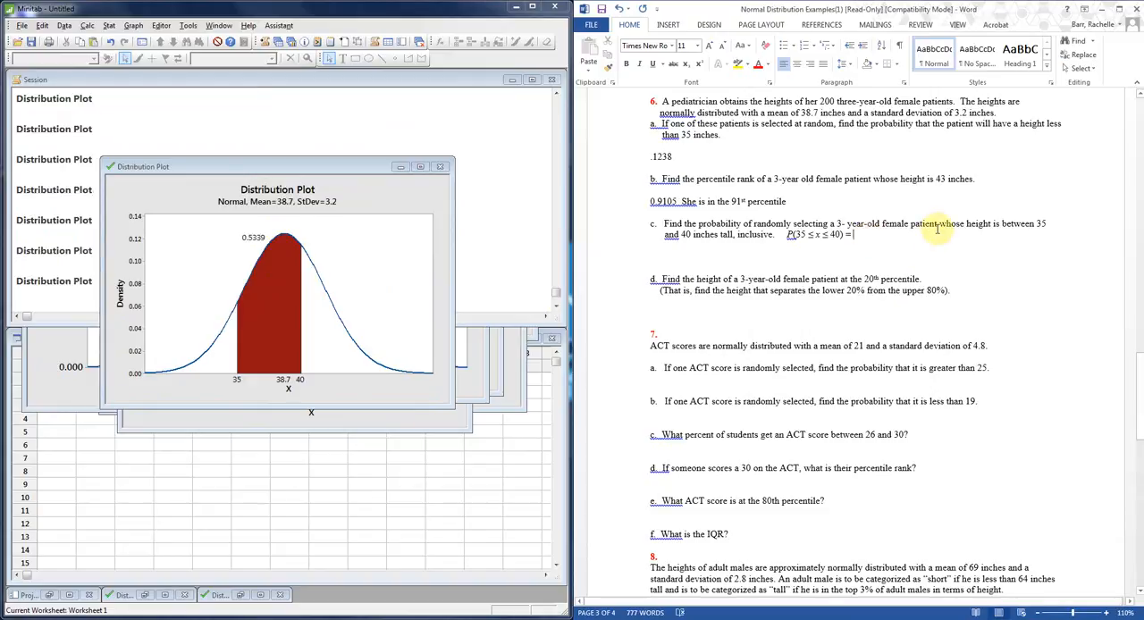
{"action": "type", "text": ".5339"}
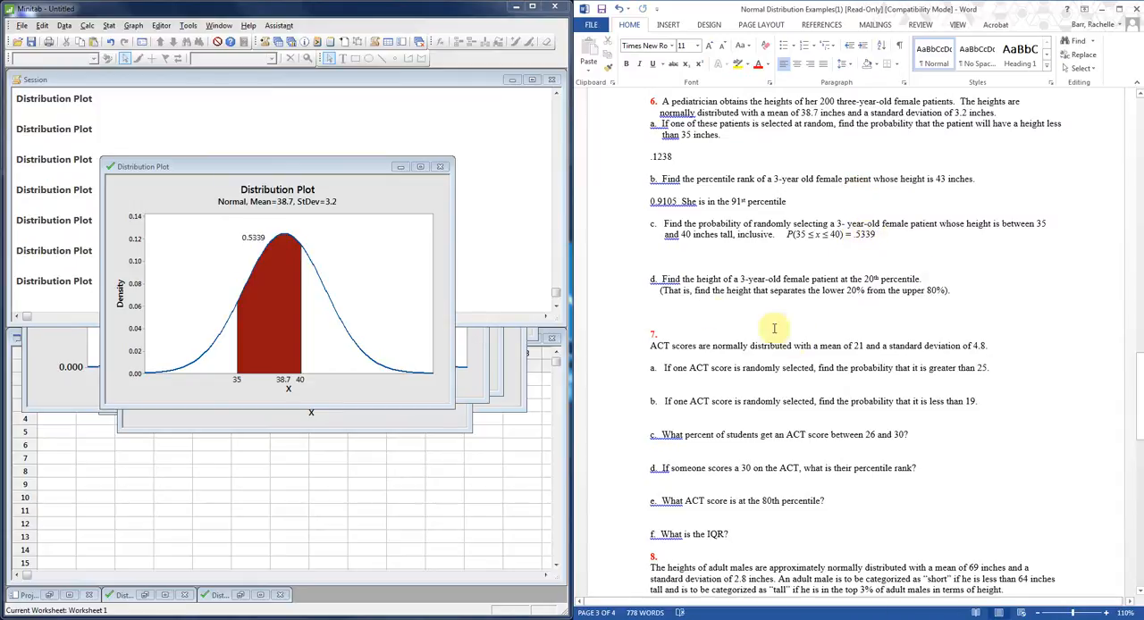
{"action": "left_click", "coordinate": [709, 311]}
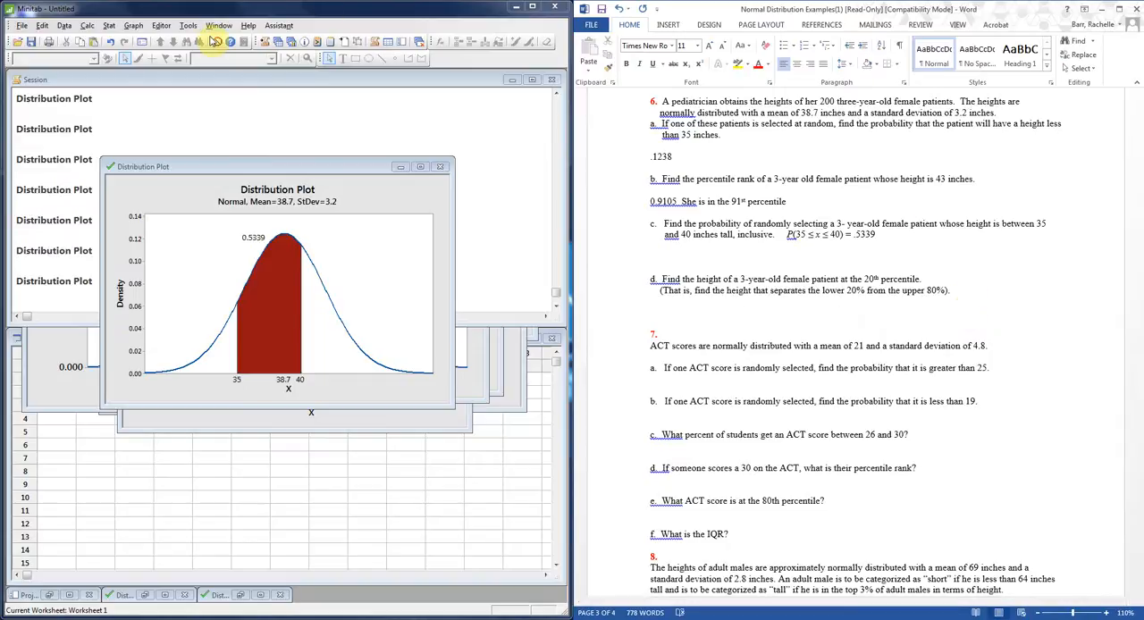
In Minitab, create a View Probability distribution plot with the left tail shaded by probability 0.20, and move its window over the previous plot.
{"action": "left_click", "coordinate": [133, 26]}
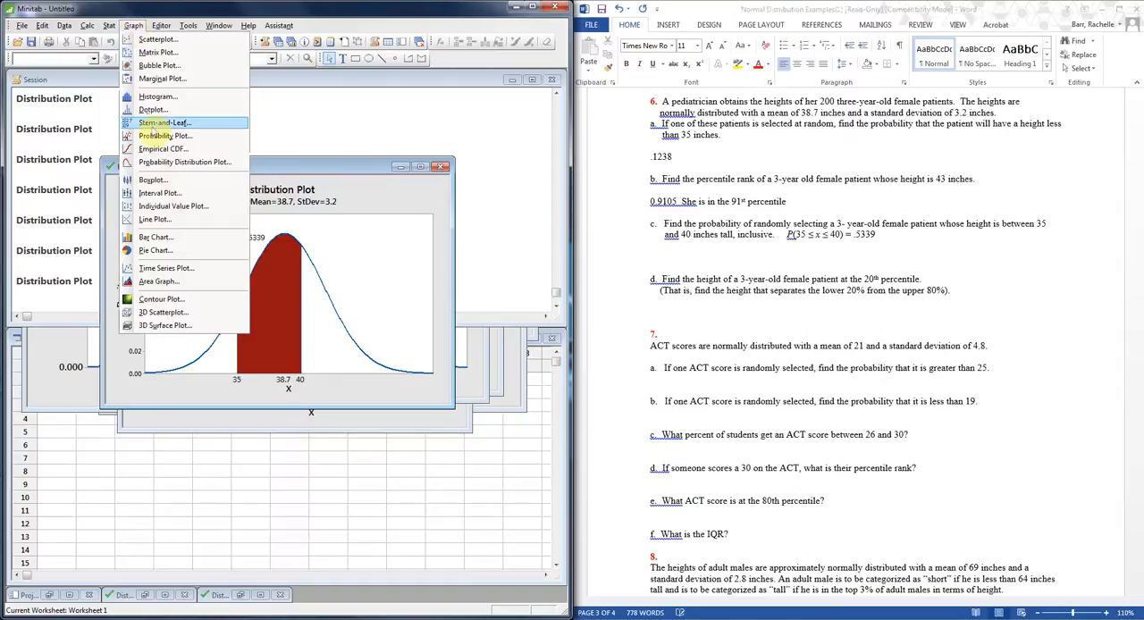
{"action": "left_click", "coordinate": [169, 163]}
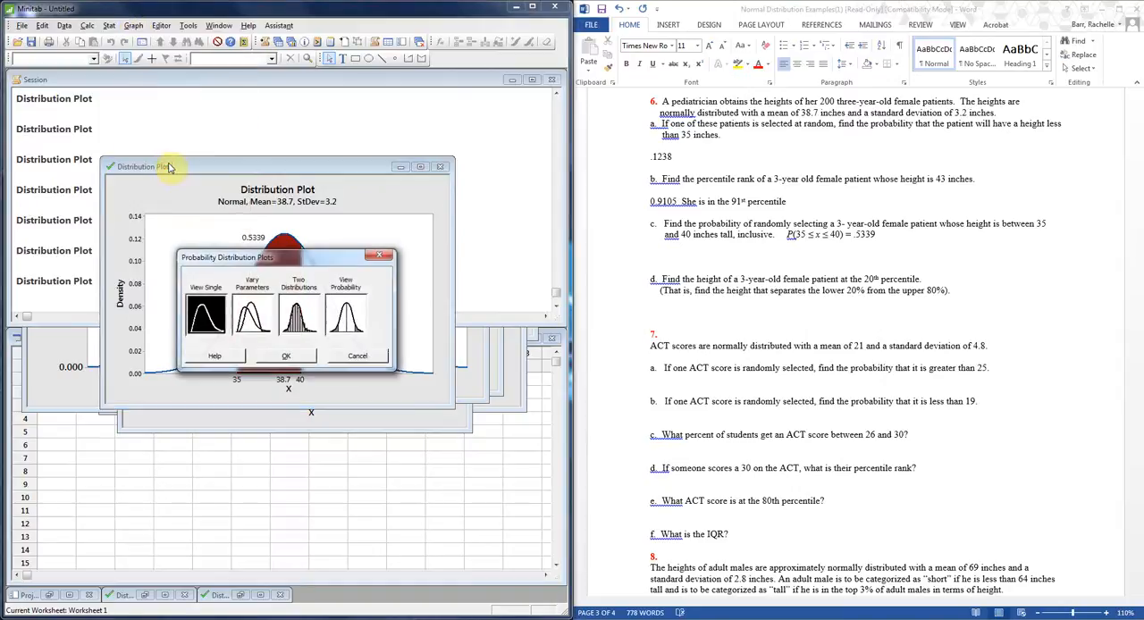
{"action": "left_click", "coordinate": [356, 311]}
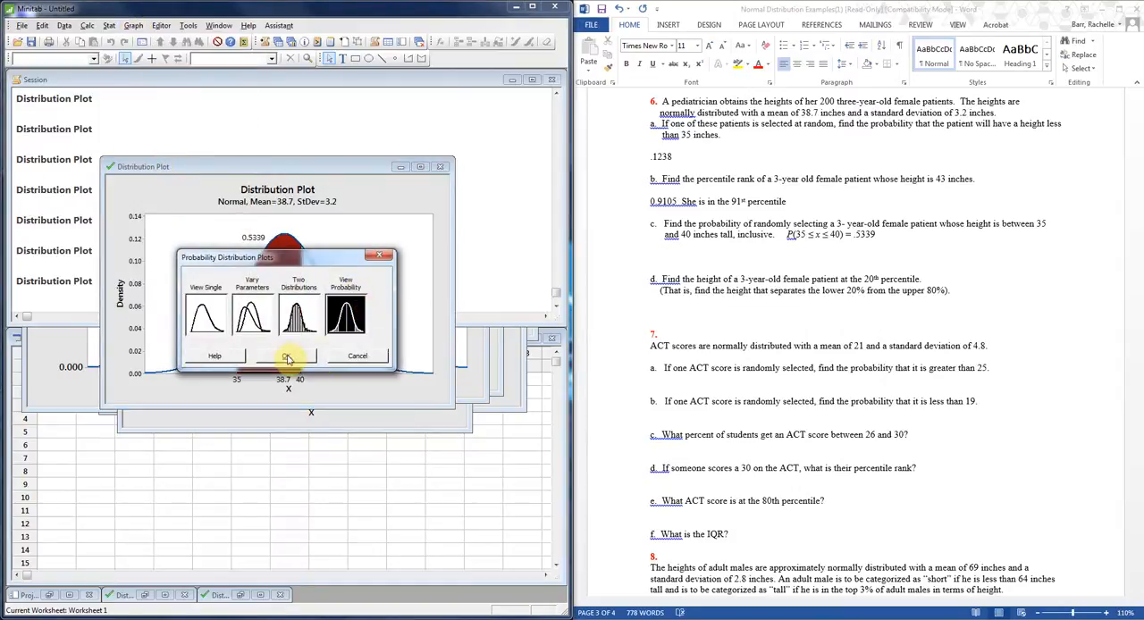
{"action": "left_click", "coordinate": [286, 357]}
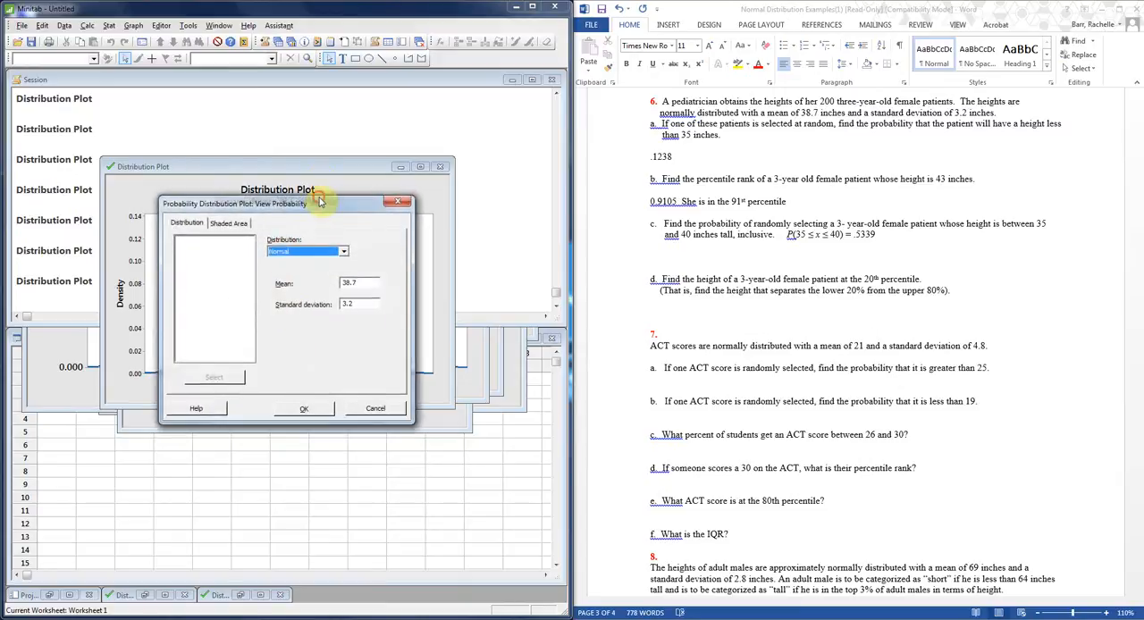
{"action": "left_click_drag", "start_coordinate": [320, 201], "coordinate": [319, 164]}
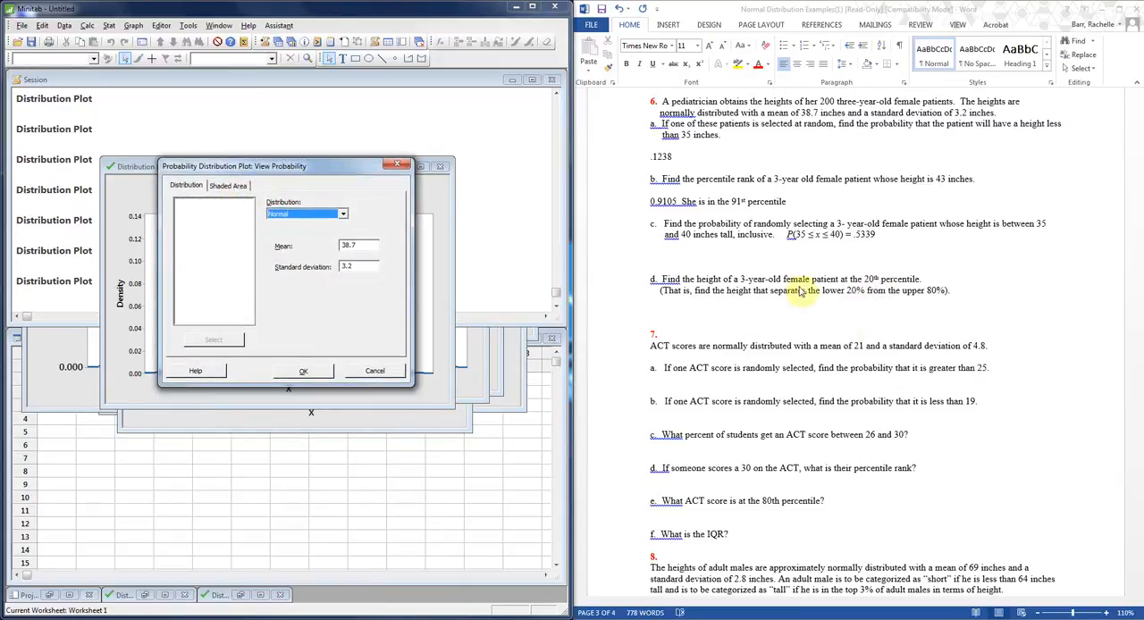
{"action": "left_click", "coordinate": [230, 185]}
{"action": "left_click_drag", "start_coordinate": [270, 170], "coordinate": [263, 143]}
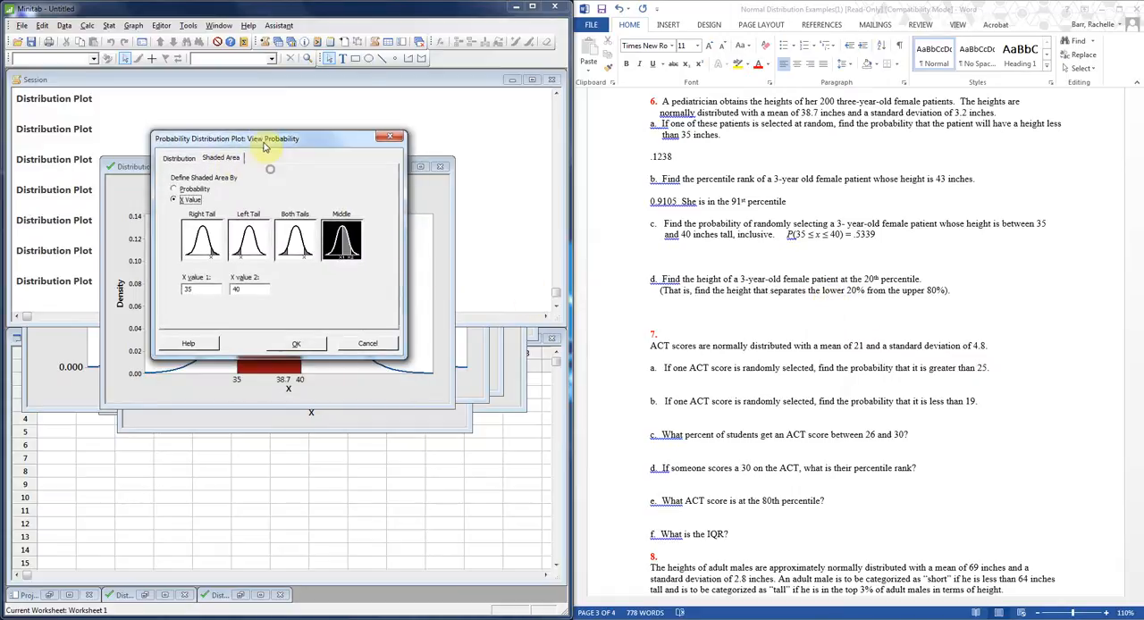
{"action": "left_click", "coordinate": [186, 190]}
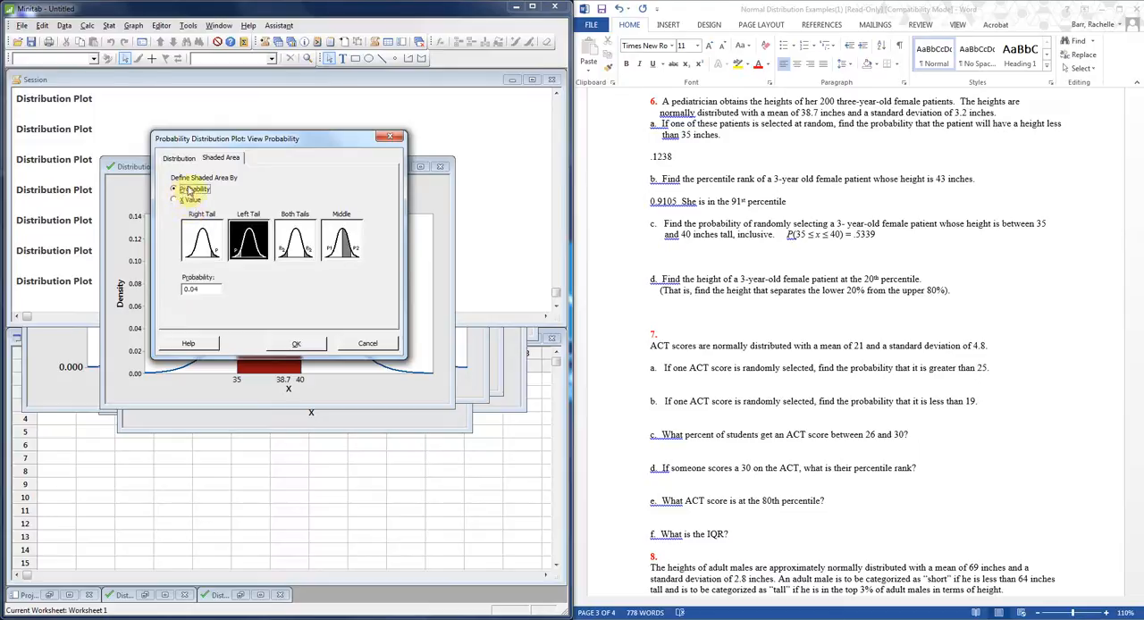
{"action": "left_click", "coordinate": [200, 288]}
{"action": "key", "text": "BackSpace"}
{"action": "key", "text": "BackSpace"}
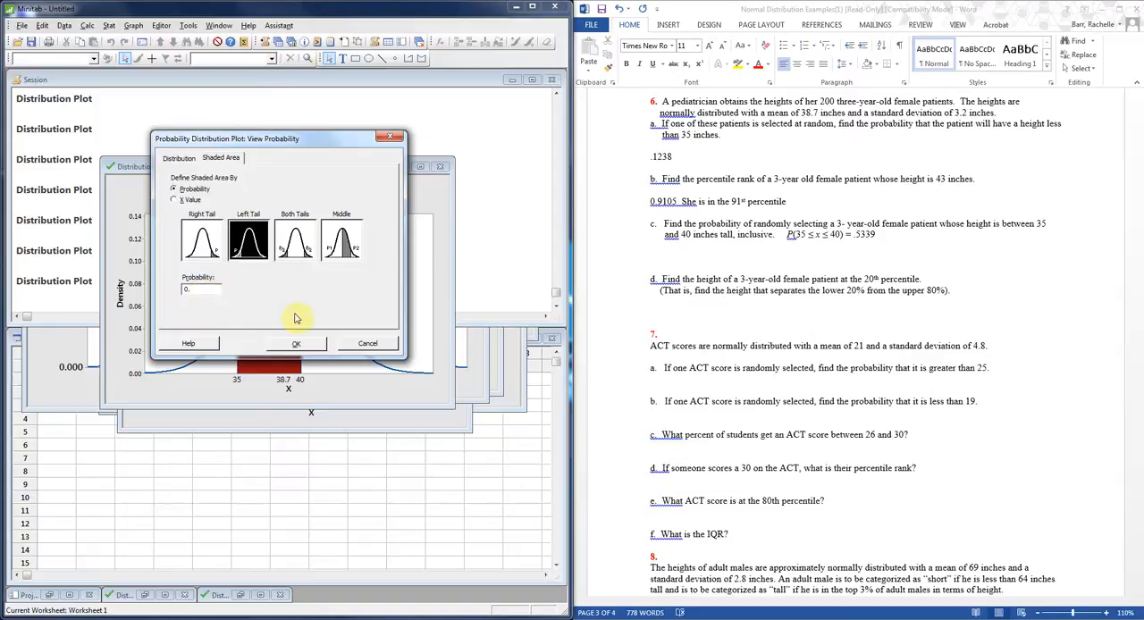
{"action": "type", "text": "2"}
{"action": "left_click", "coordinate": [296, 344]}
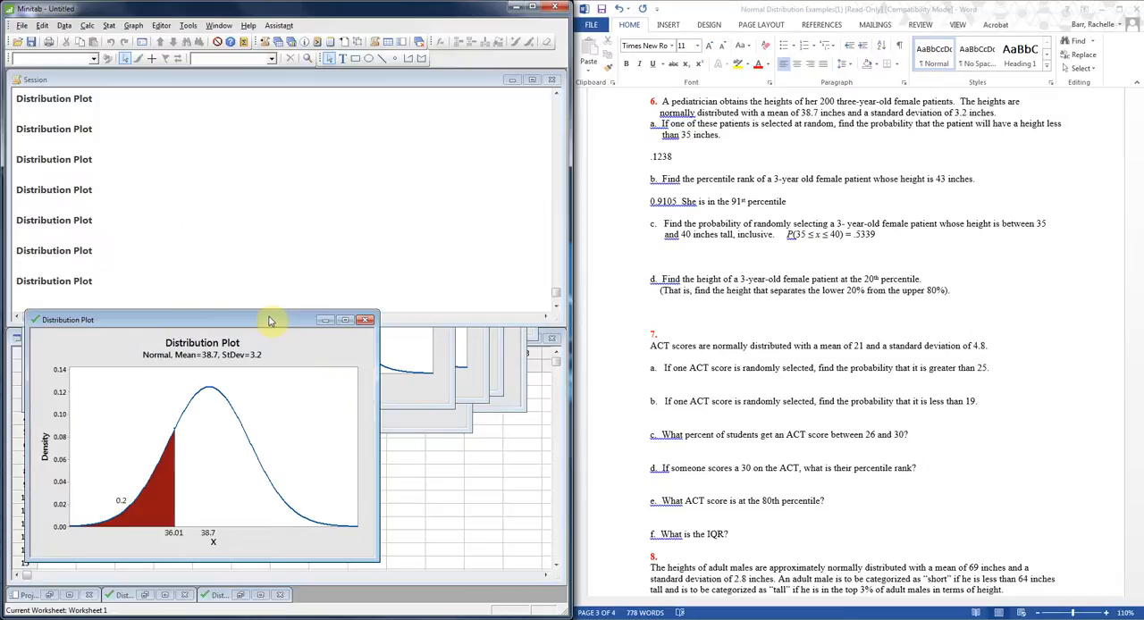
{"action": "left_click_drag", "start_coordinate": [270, 321], "coordinate": [323, 165]}
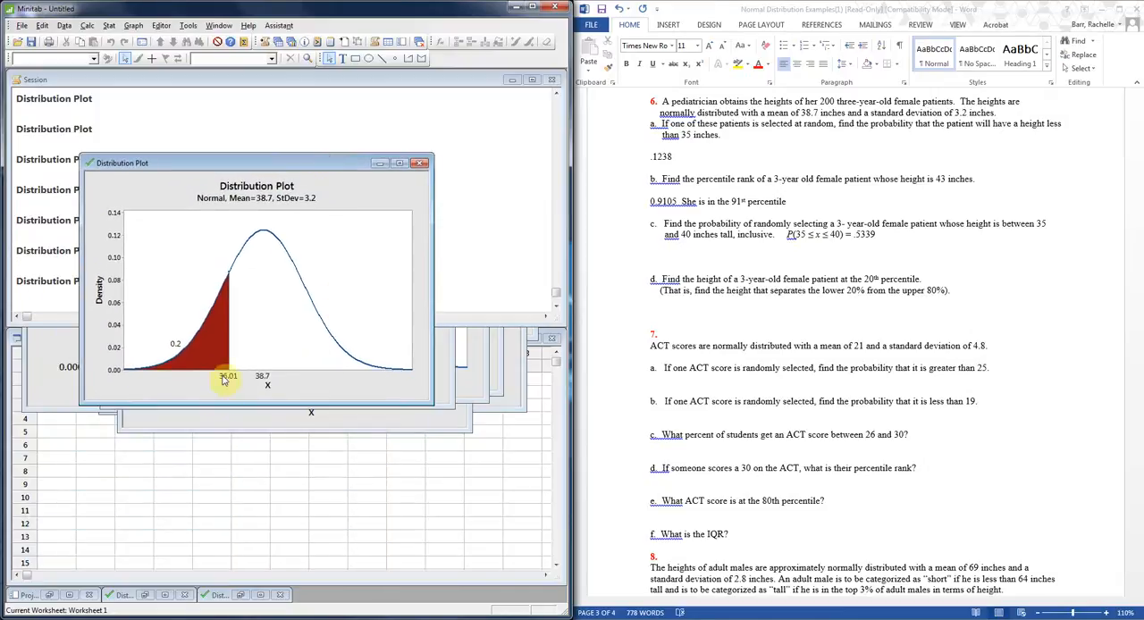
In Word, enter "She is about 36.01 inches tall" on the blank line below question 6 part d.
{"action": "left_click", "coordinate": [706, 311]}
{"action": "type", "text": "She is a"}
{"action": "key", "text": "BackSpace"}
{"action": "key", "text": "BackSpace"}
{"action": "type", "text": "bo"}
{"action": "type", "text": "bo"}
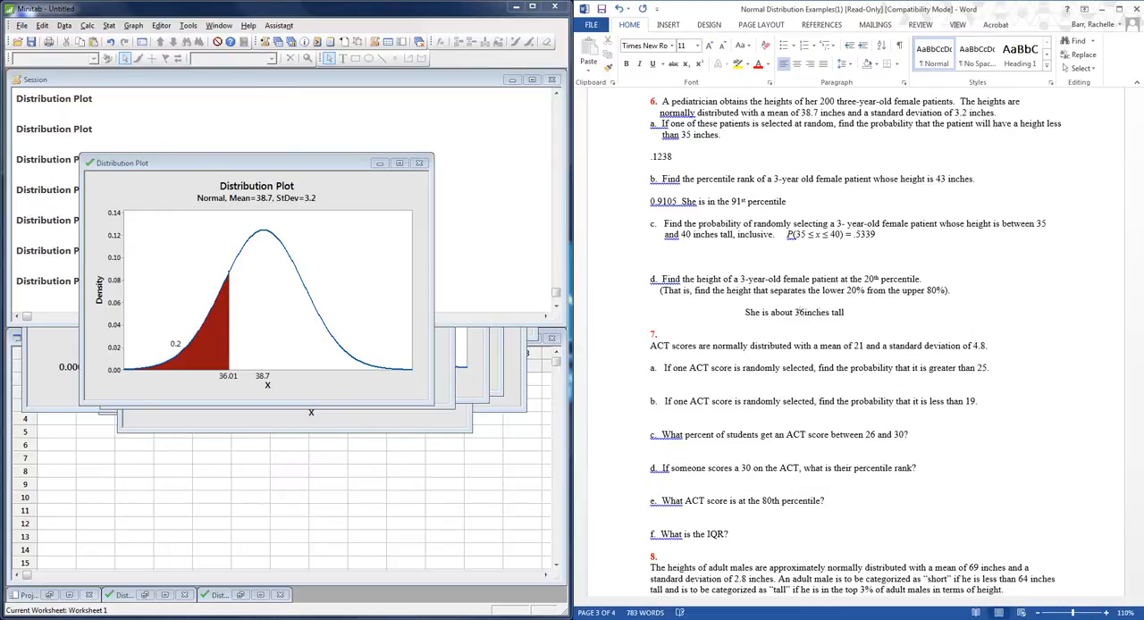
{"action": "type", "text": ".01"}
In Minitab, close the front distribution plot without saving it, and place the Word cursor below question 7 part a.
{"action": "scroll", "coordinate": [664, 480], "scroll_direction": "down", "scroll_amount": 5}
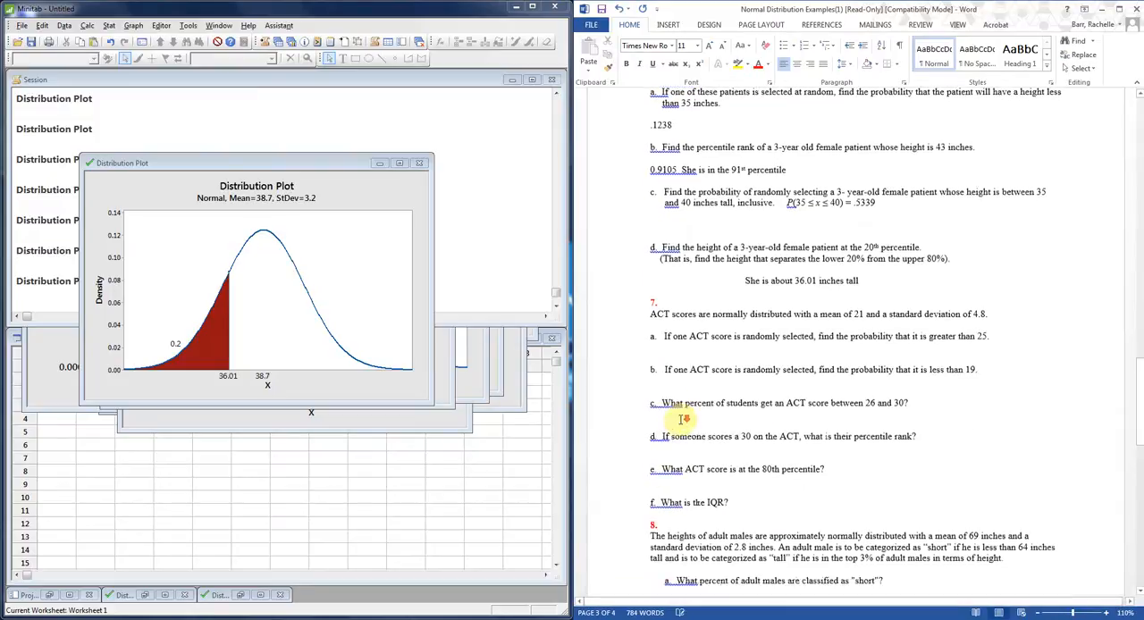
{"action": "scroll", "coordinate": [772, 185], "scroll_direction": "up", "scroll_amount": 1}
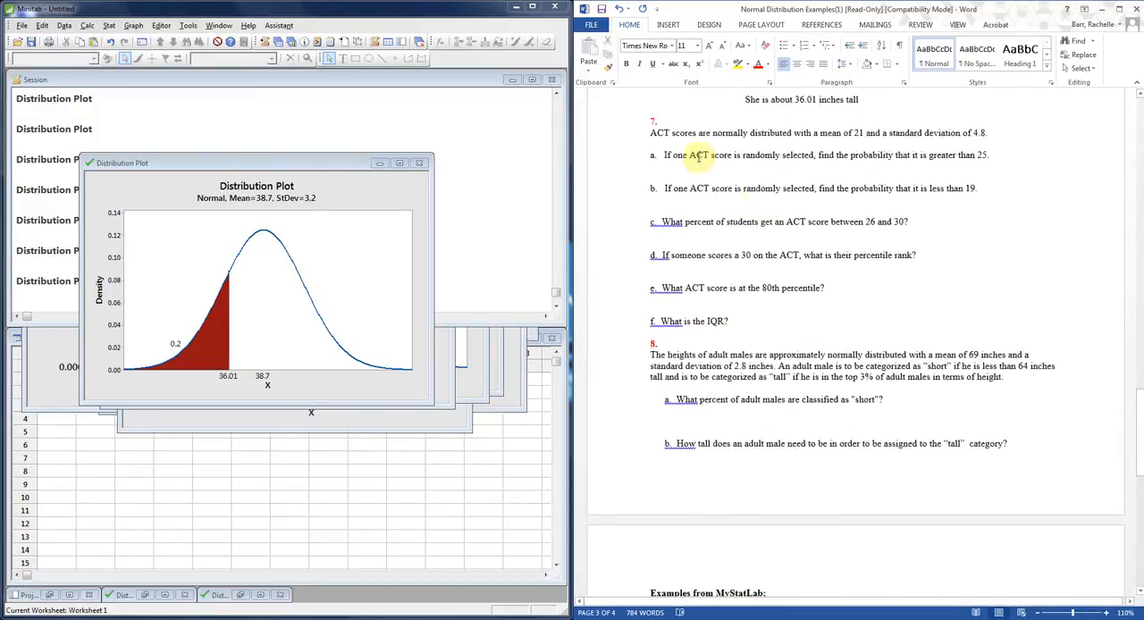
{"action": "left_click", "coordinate": [783, 175]}
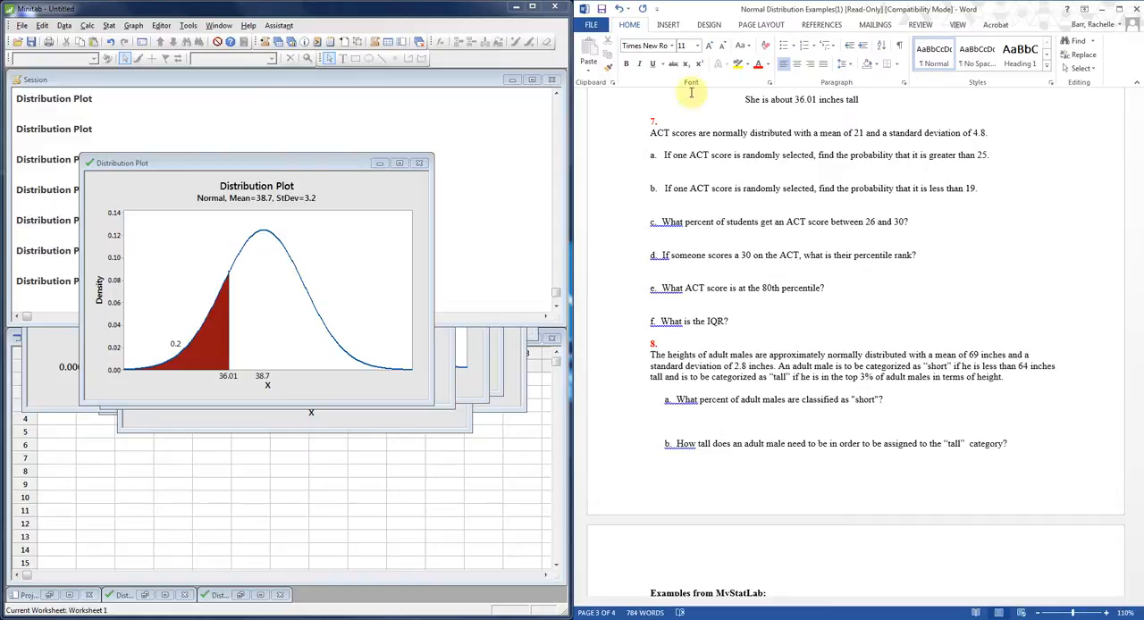
{"action": "left_click", "coordinate": [420, 164]}
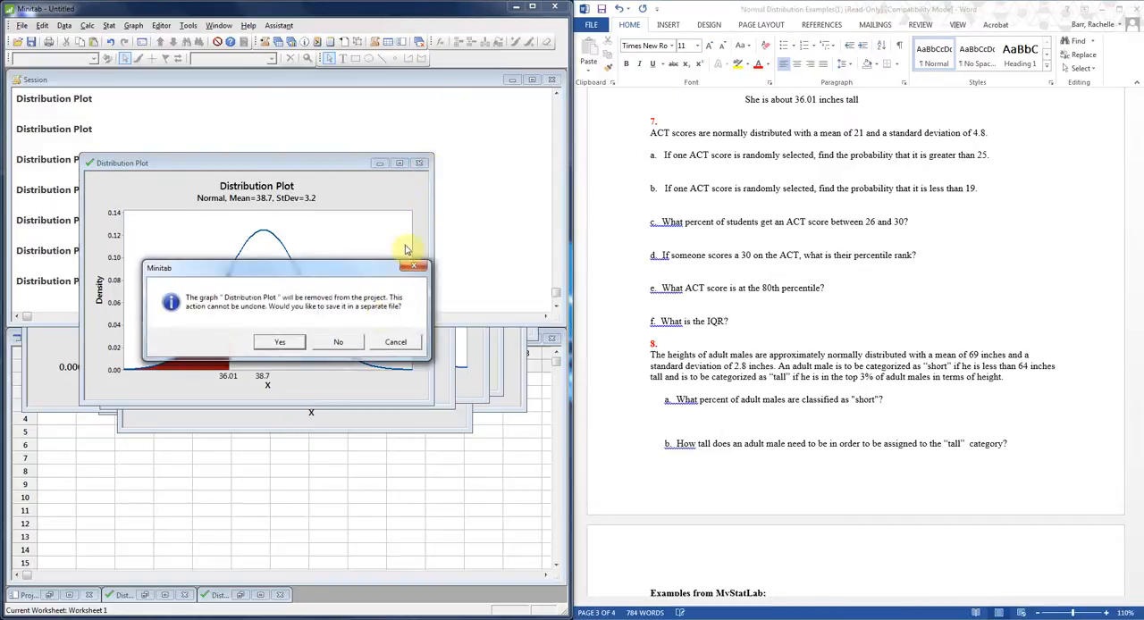
{"action": "left_click", "coordinate": [339, 341]}
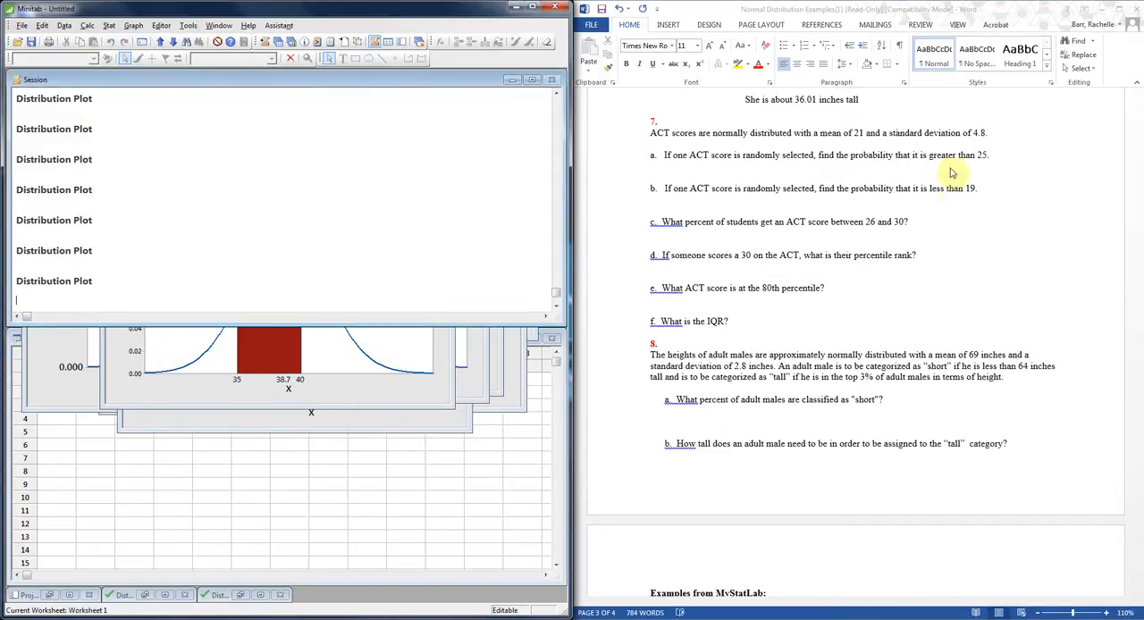
{"action": "left_click", "coordinate": [776, 170]}
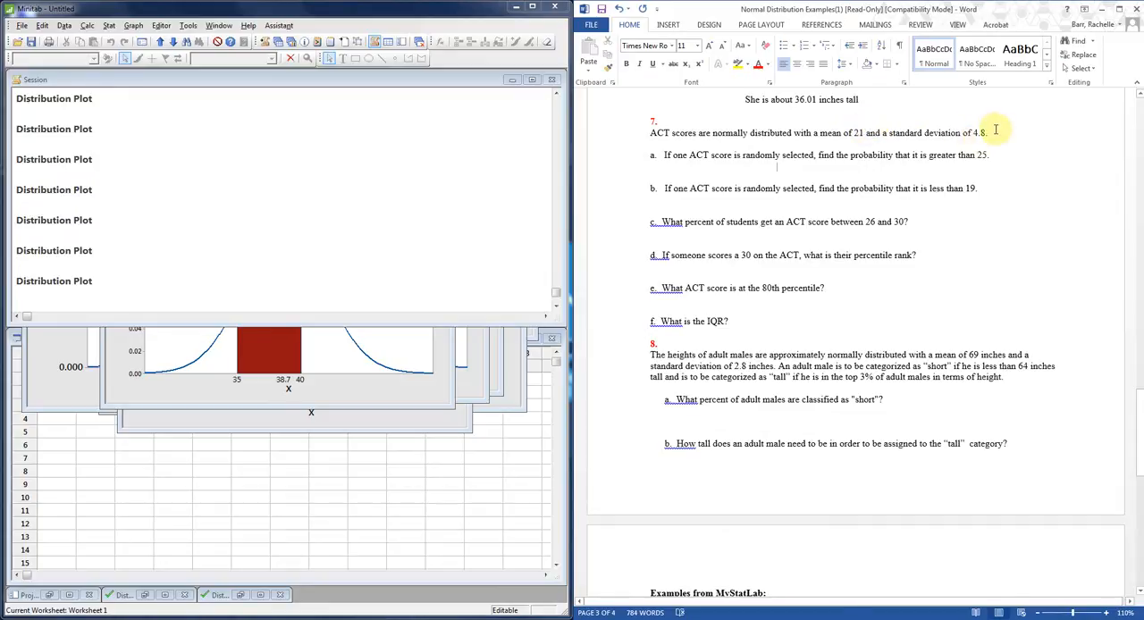
In Minitab, start a View Probability distribution plot for a normal distribution with mean 21 and standard deviation 4.8.
{"action": "left_click", "coordinate": [133, 27]}
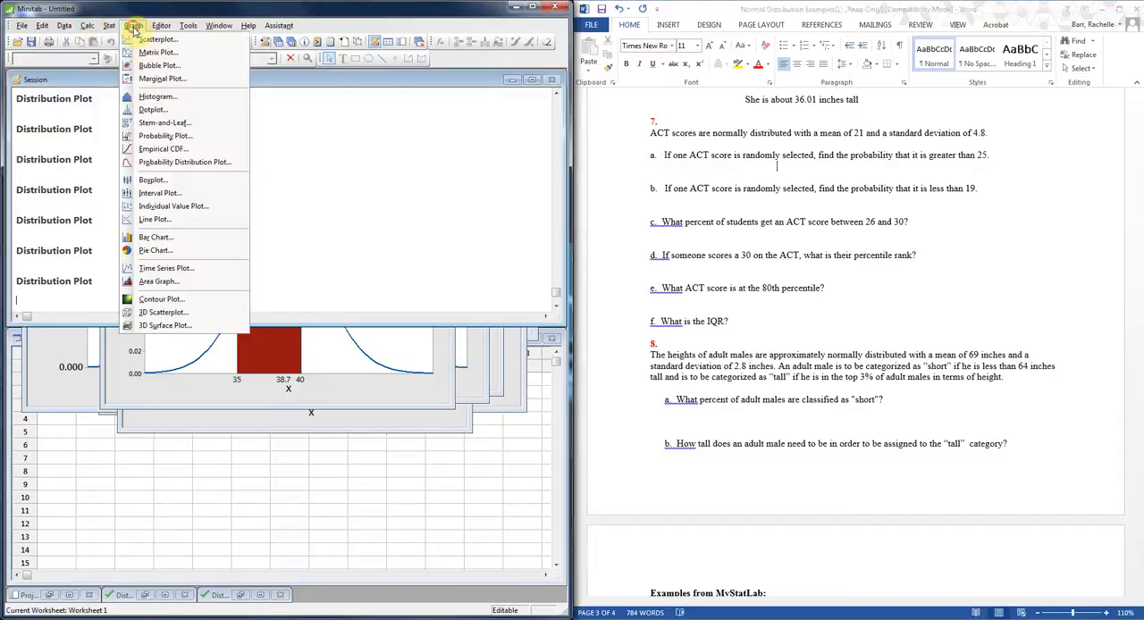
{"action": "left_click", "coordinate": [186, 161]}
{"action": "left_click_drag", "start_coordinate": [306, 255], "coordinate": [306, 171]}
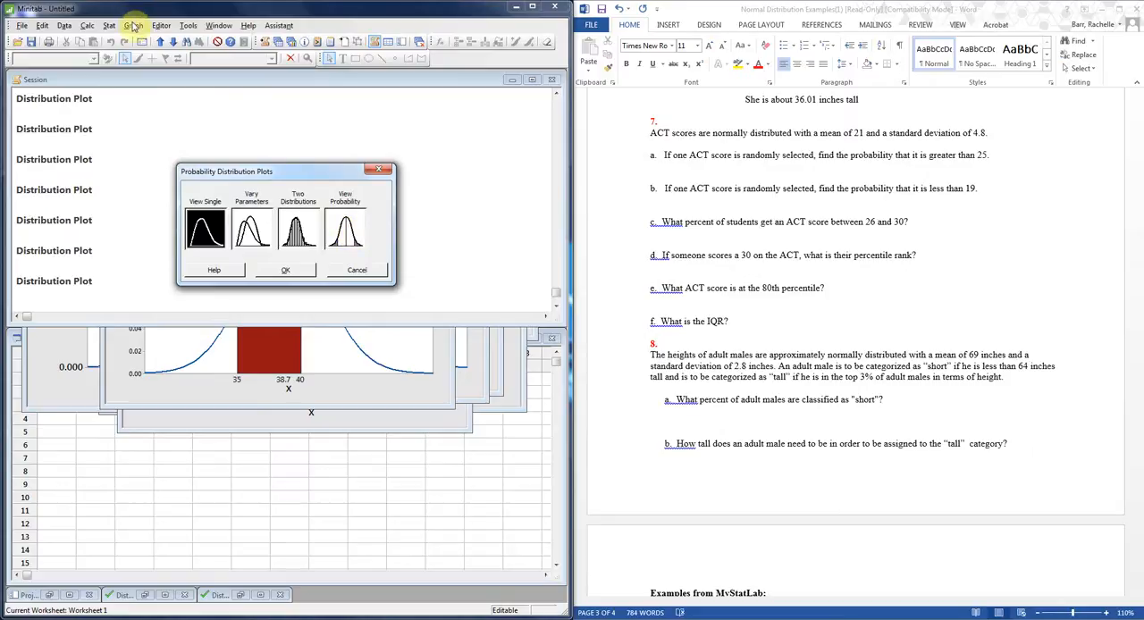
{"action": "left_click", "coordinate": [355, 231]}
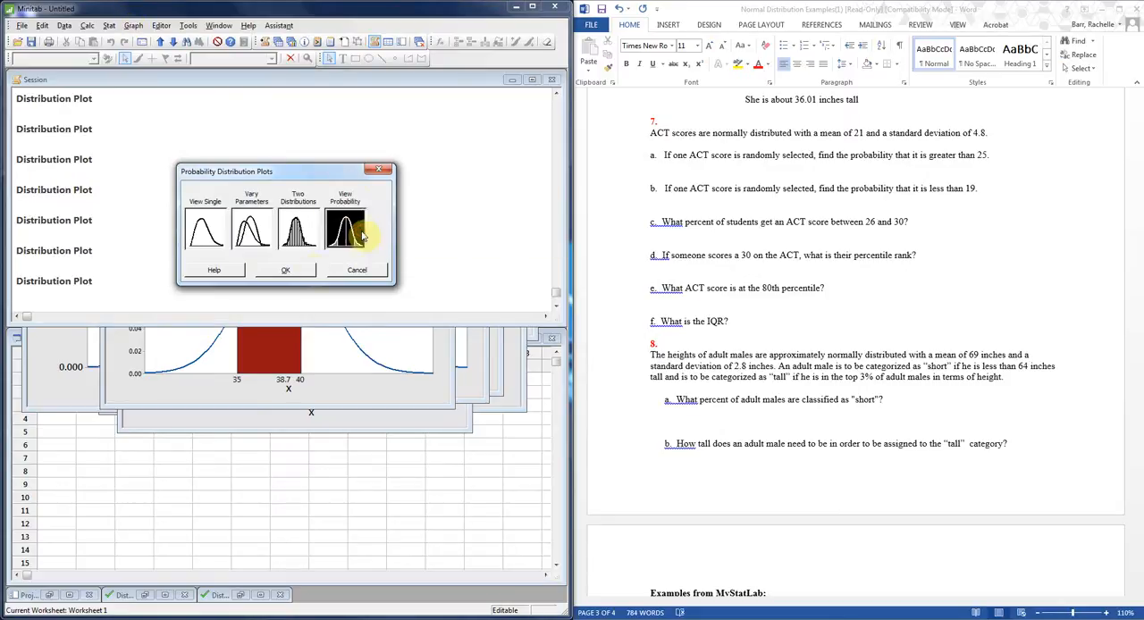
{"action": "left_click", "coordinate": [287, 271]}
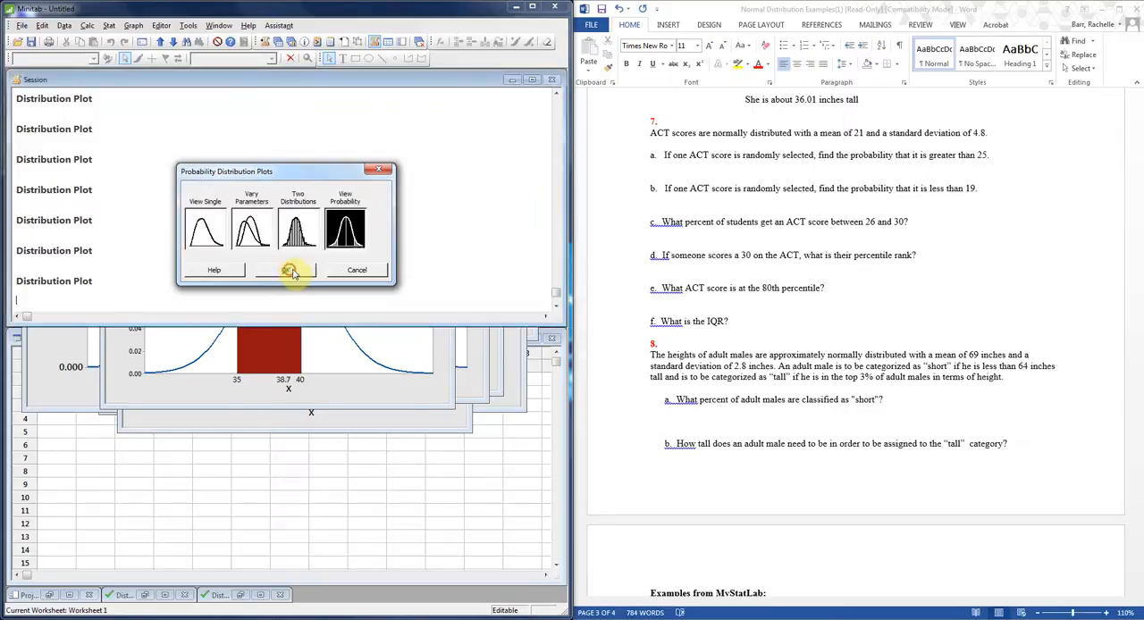
{"action": "double_click", "coordinate": [372, 285]}
{"action": "type", "text": "21"}
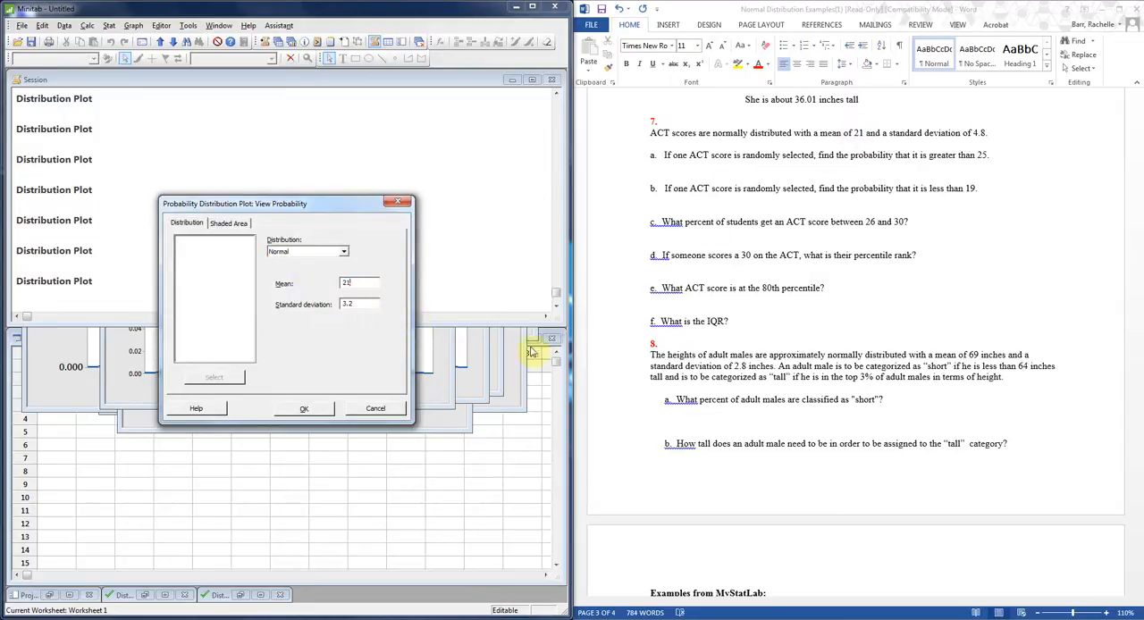
{"action": "double_click", "coordinate": [368, 303]}
{"action": "type", "text": "4.8"}
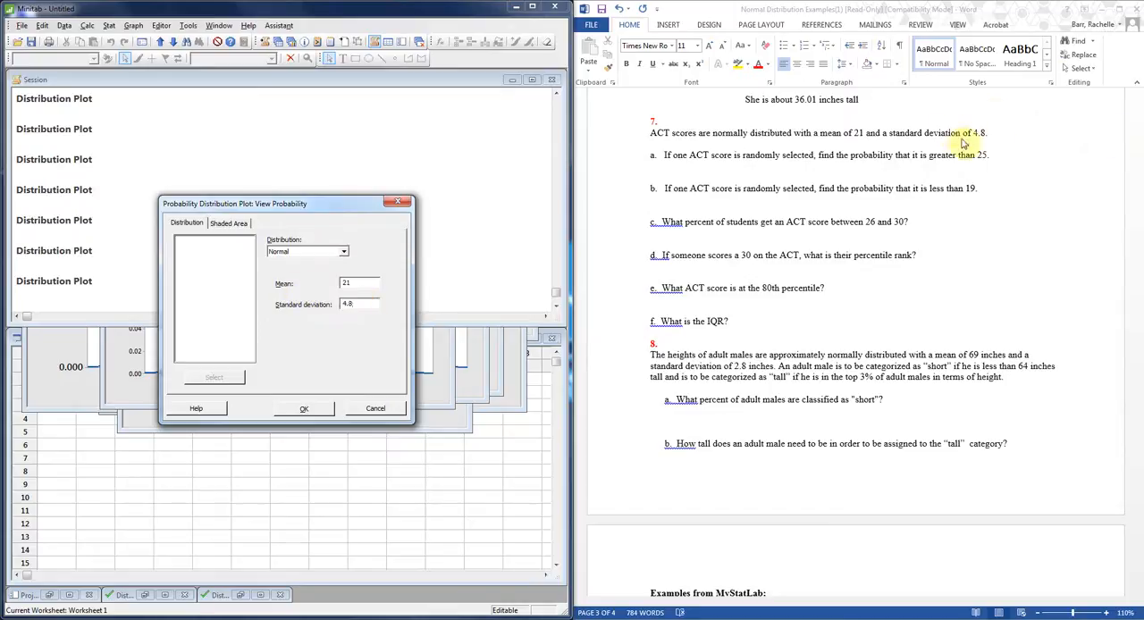
In Minitab, shade the right tail from X value 25, create the distribution plot, and move its window up over the session output.
{"action": "left_click", "coordinate": [236, 224]}
{"action": "left_click_drag", "start_coordinate": [268, 204], "coordinate": [271, 176]}
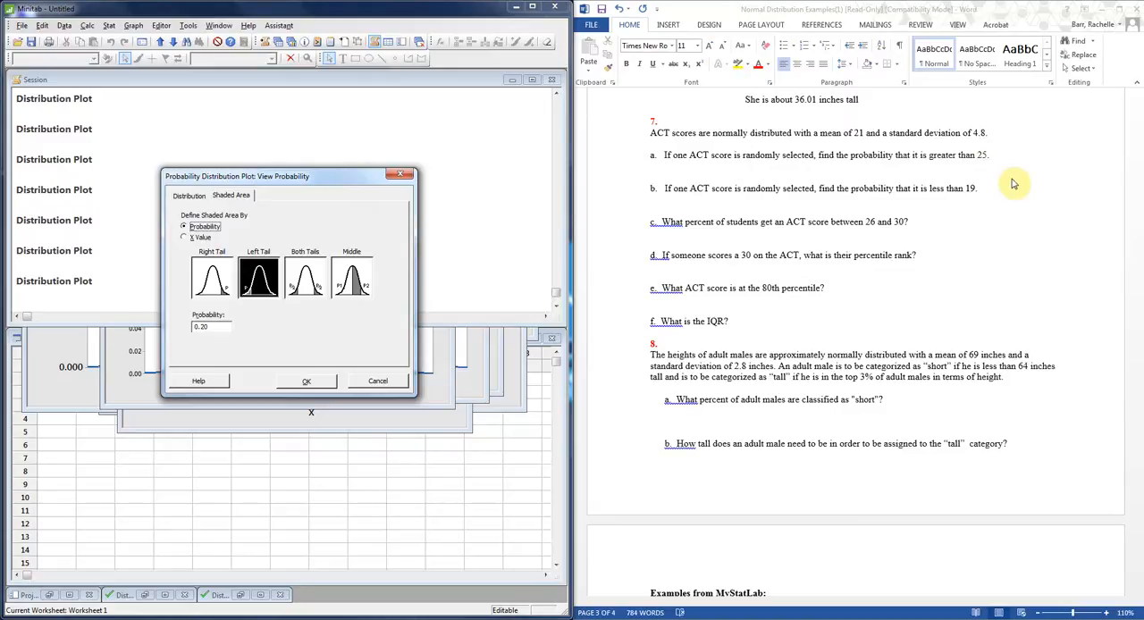
{"action": "left_click", "coordinate": [201, 239]}
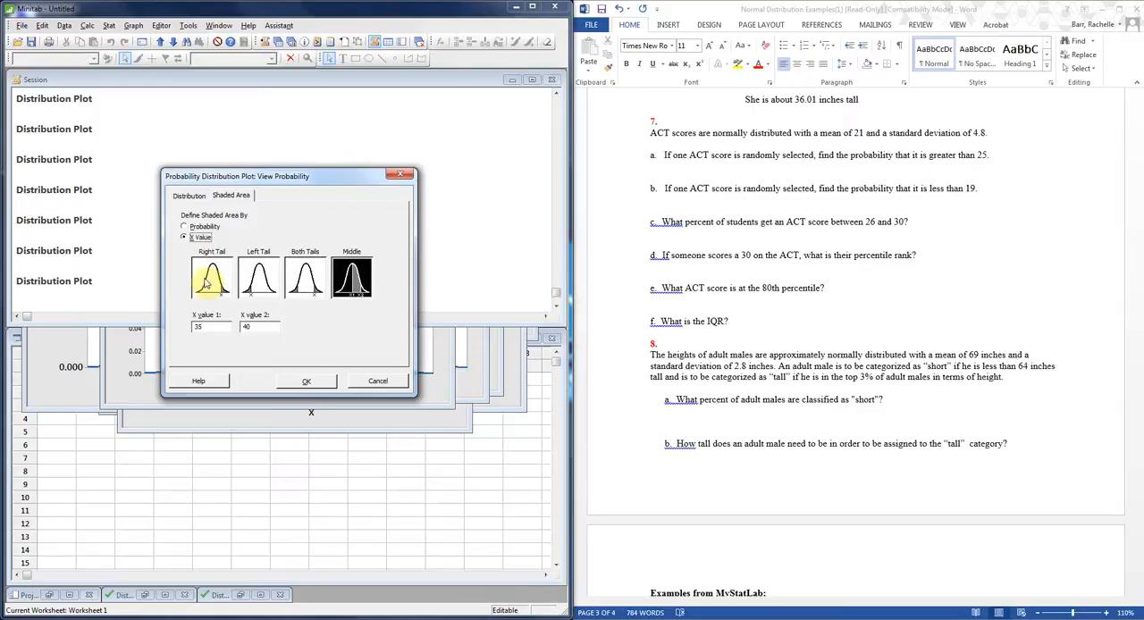
{"action": "left_click", "coordinate": [211, 278]}
{"action": "double_click", "coordinate": [216, 328]}
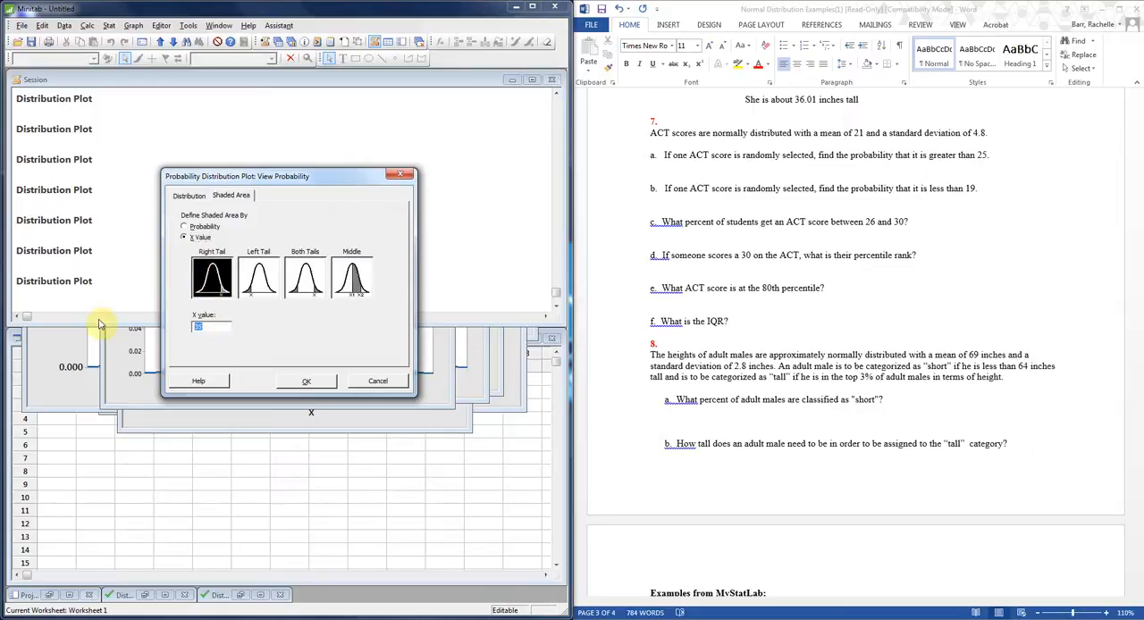
{"action": "type", "text": "25"}
{"action": "left_click", "coordinate": [305, 382]}
{"action": "left_click_drag", "start_coordinate": [306, 338], "coordinate": [333, 144]}
In Word, enter .2023 below question 7 part a and indent the blank line below part b.
{"action": "left_click", "coordinate": [824, 172]}
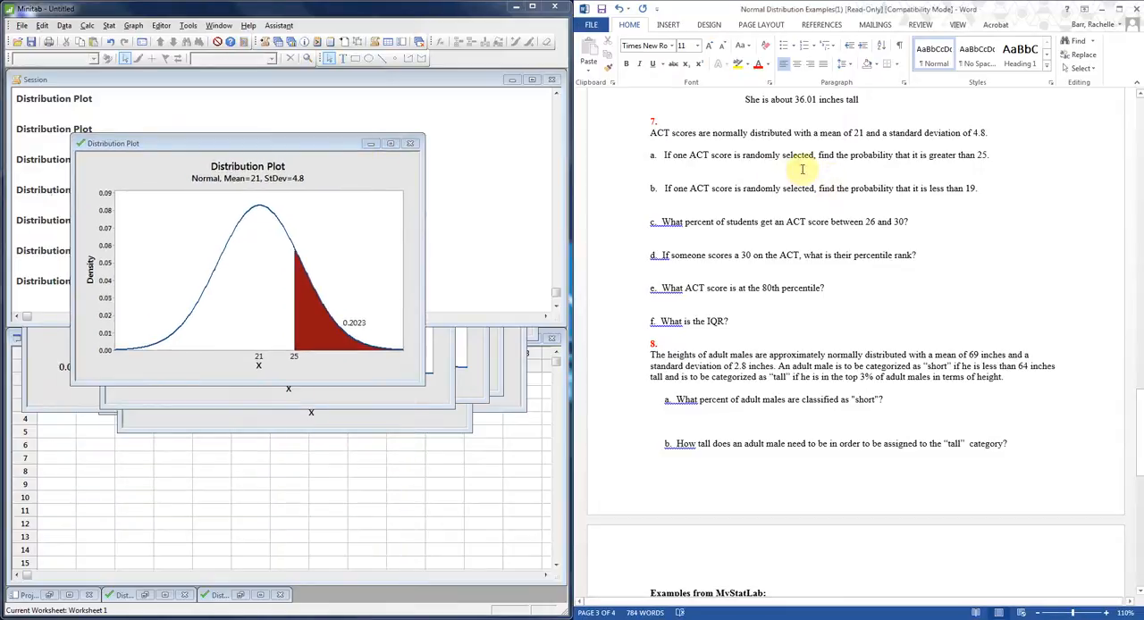
{"action": "type", "text": ".2023"}
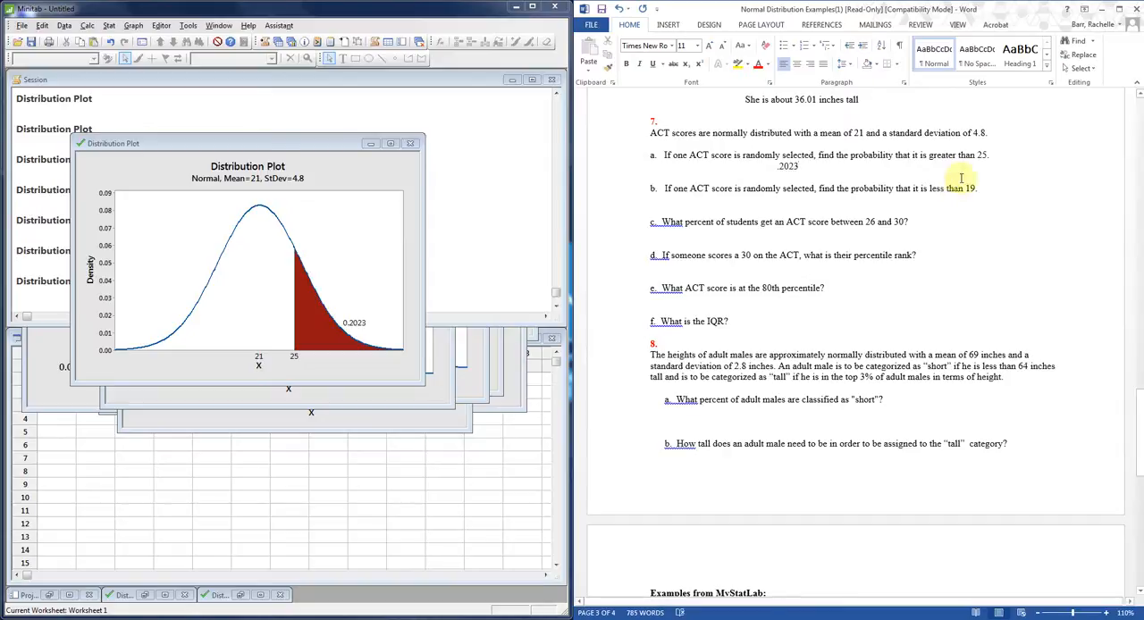
{"action": "left_click", "coordinate": [812, 202]}
{"action": "key", "text": "Tab"}
{"action": "key", "text": "Tab"}
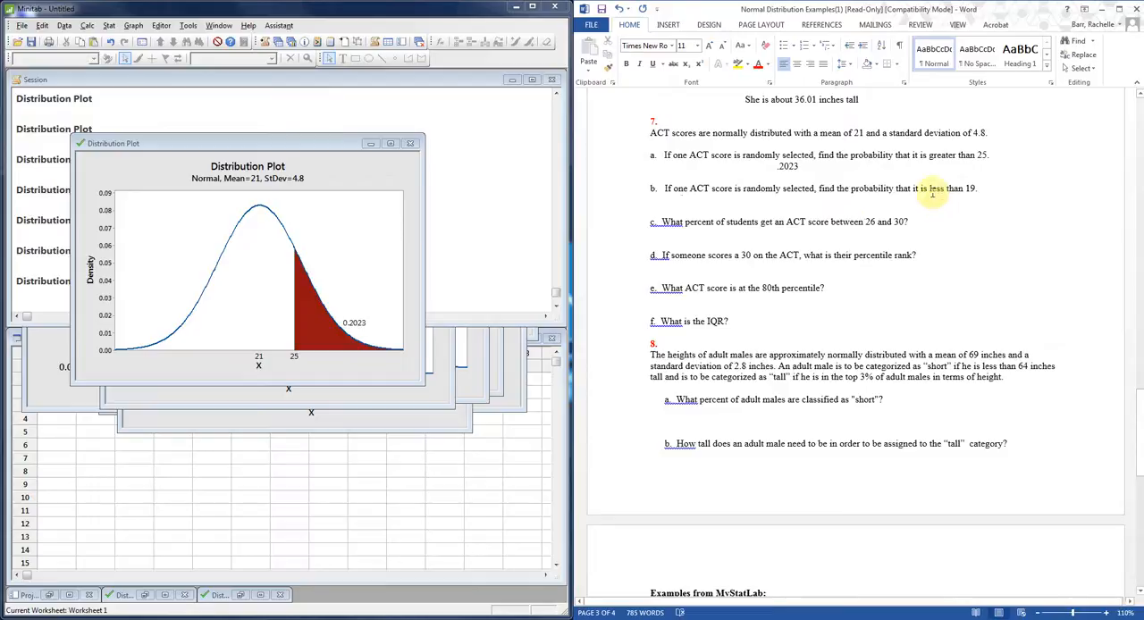
In Minitab, create a View Probability distribution plot with the left tail shaded at X value 19, and move its window up.
{"action": "left_click", "coordinate": [133, 25]}
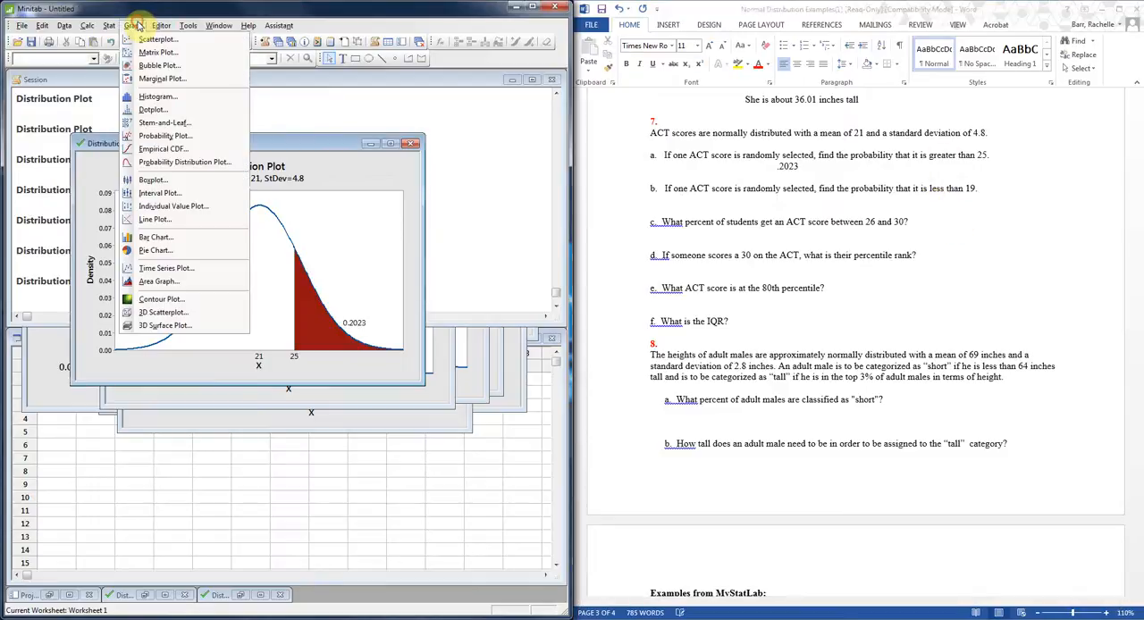
{"action": "left_click", "coordinate": [157, 166]}
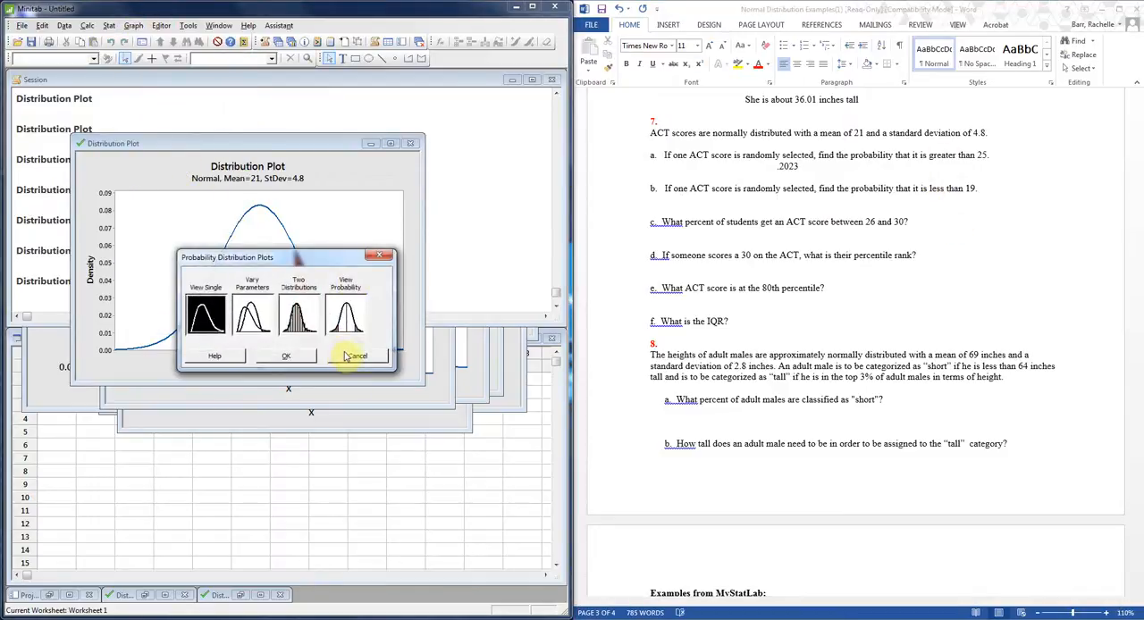
{"action": "left_click", "coordinate": [345, 315]}
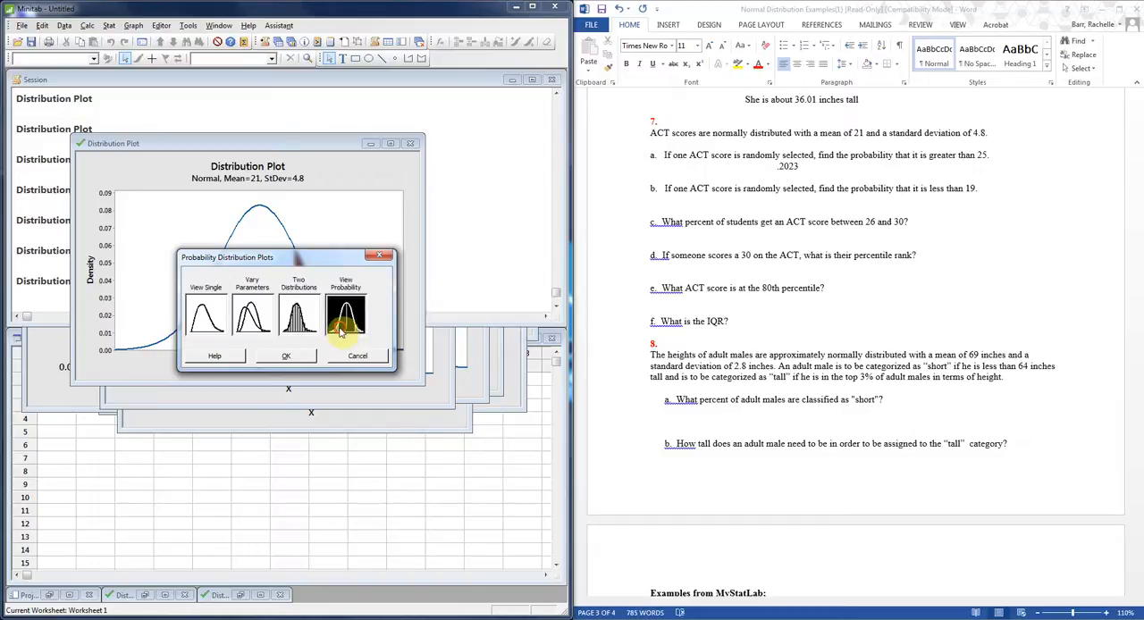
{"action": "left_click", "coordinate": [298, 357]}
{"action": "left_click", "coordinate": [228, 223]}
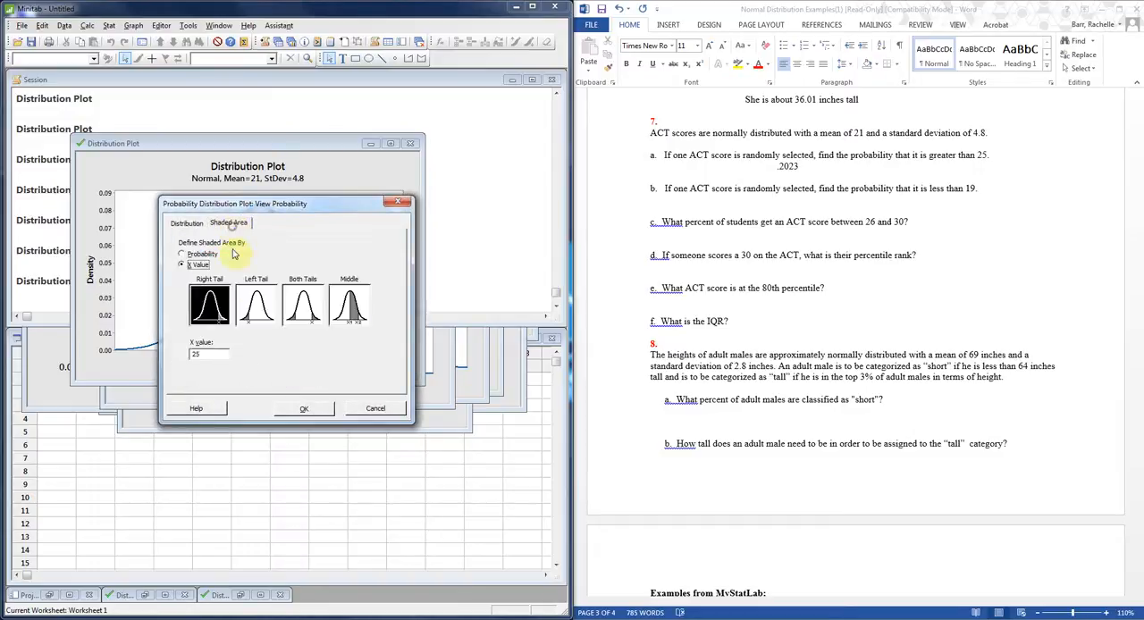
{"action": "left_click", "coordinate": [258, 306]}
{"action": "double_click", "coordinate": [215, 355]}
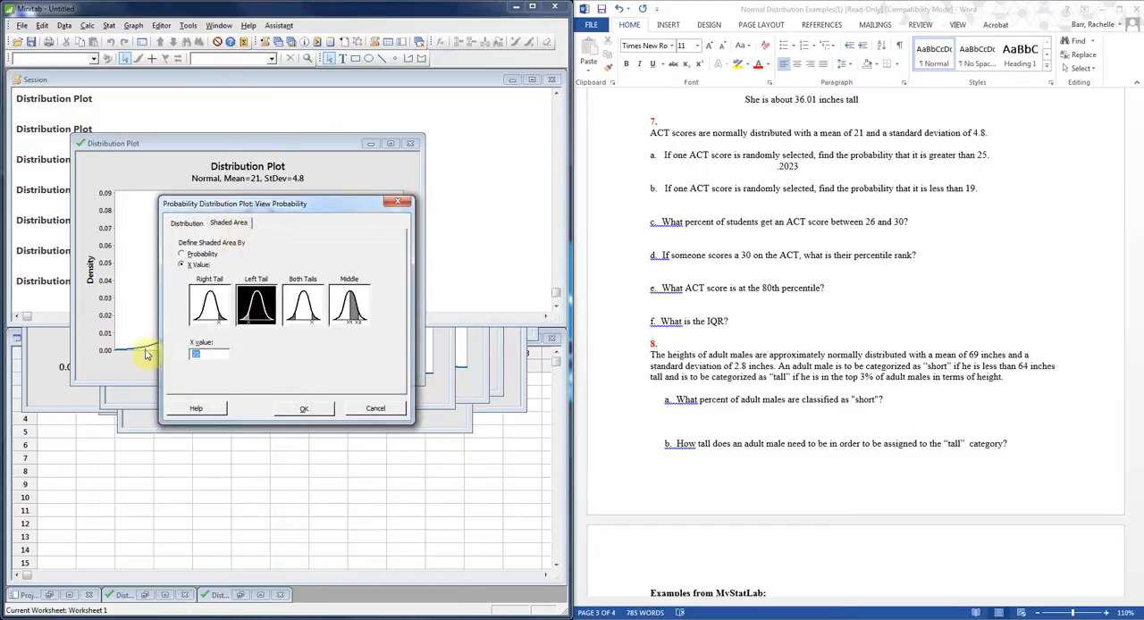
{"action": "type", "text": "19"}
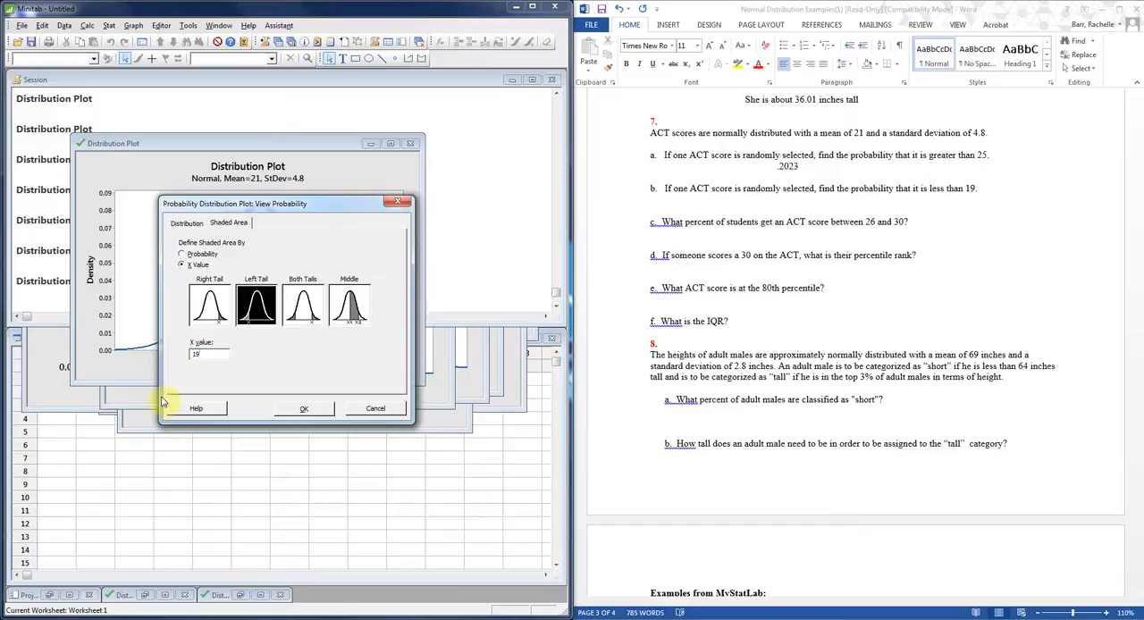
{"action": "left_click", "coordinate": [291, 411]}
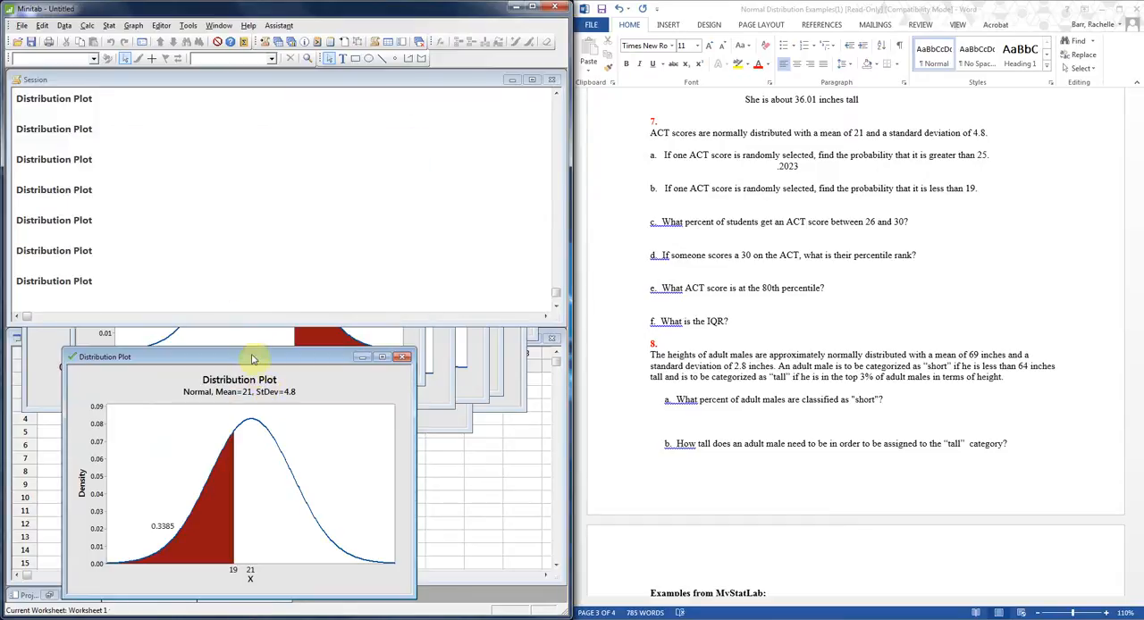
{"action": "left_click_drag", "start_coordinate": [256, 358], "coordinate": [298, 130]}
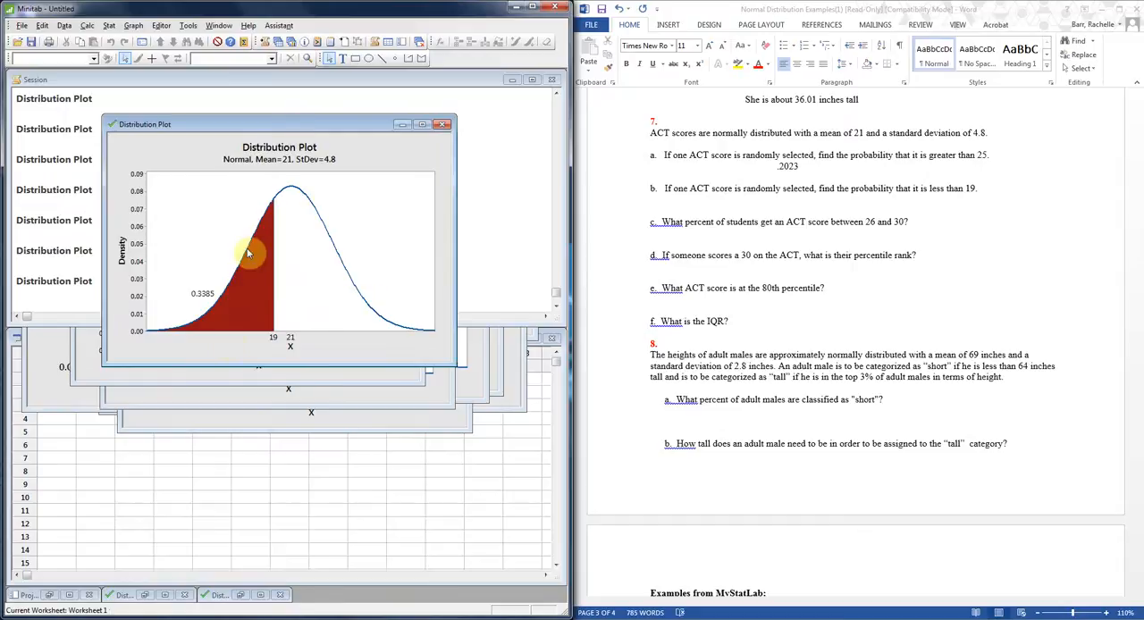
In Word, enter .3385 on the indented line below question 7 part b.
{"action": "left_click", "coordinate": [839, 204]}
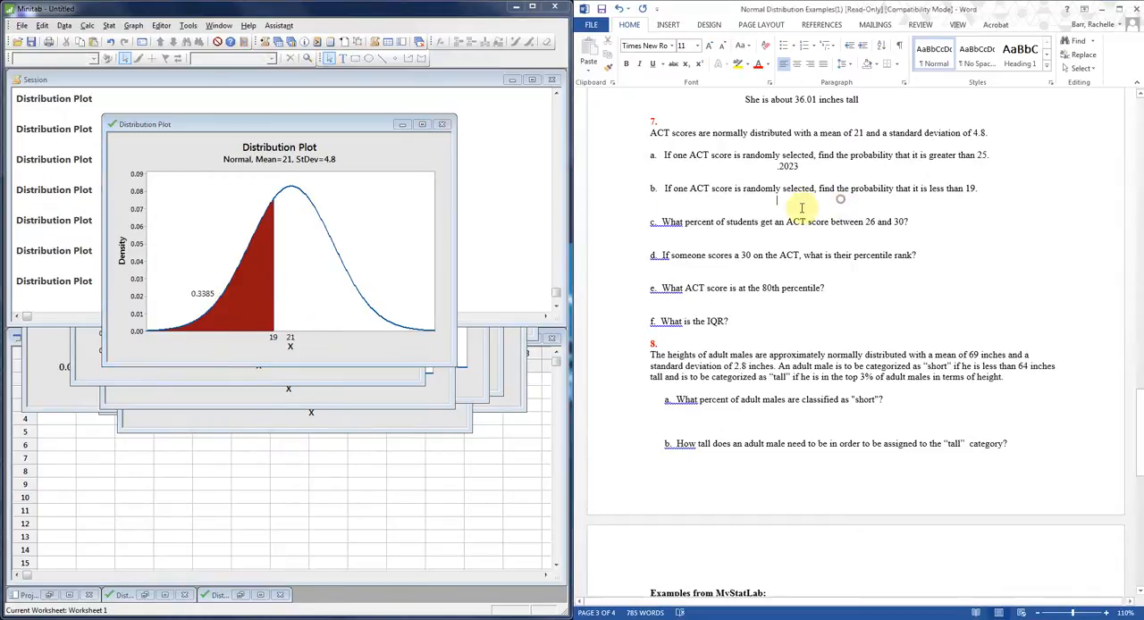
{"action": "left_click", "coordinate": [801, 208]}
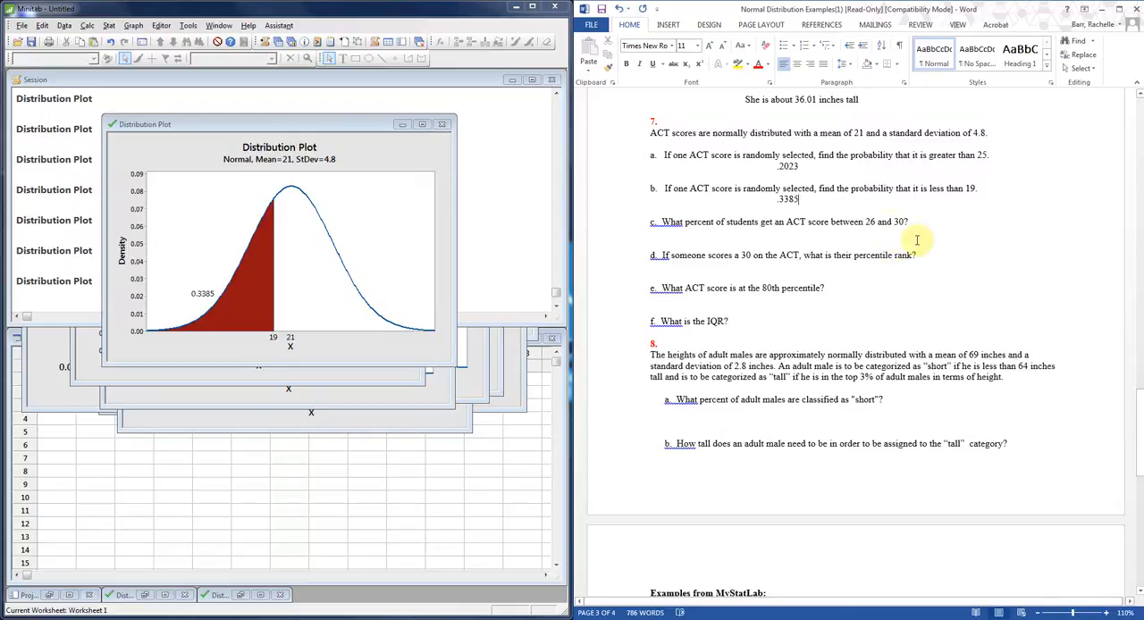
In Minitab, create a View Probability distribution plot with the middle shaded between X values 26 and 30, and move its window up.
{"action": "left_click", "coordinate": [104, 27]}
{"action": "mouse_move", "coordinate": [127, 45]}
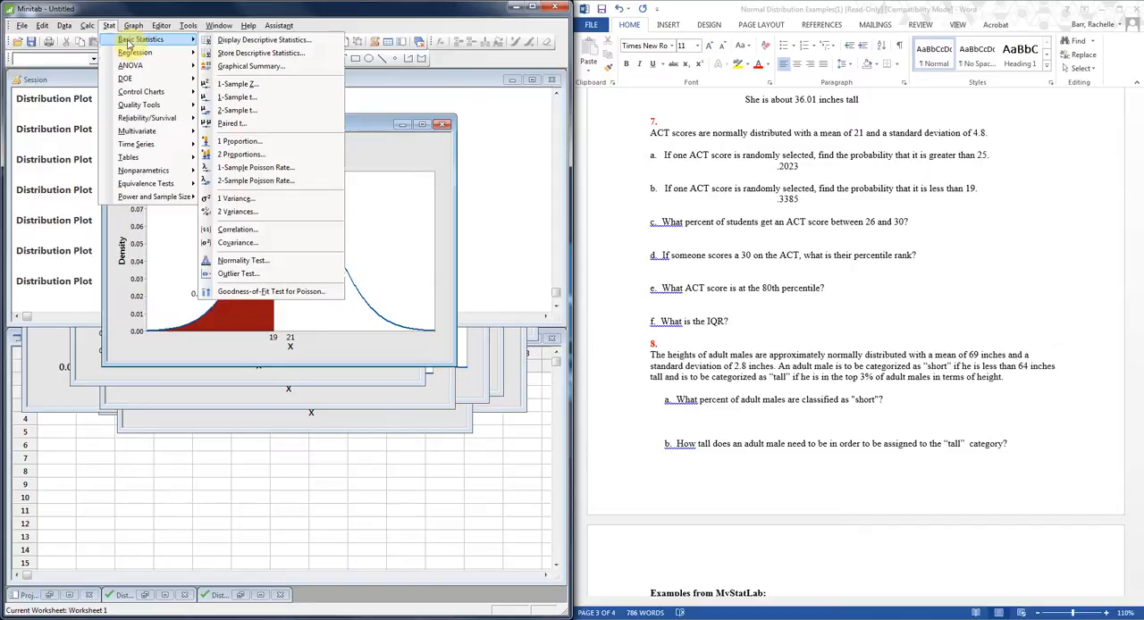
{"action": "mouse_move", "coordinate": [133, 26]}
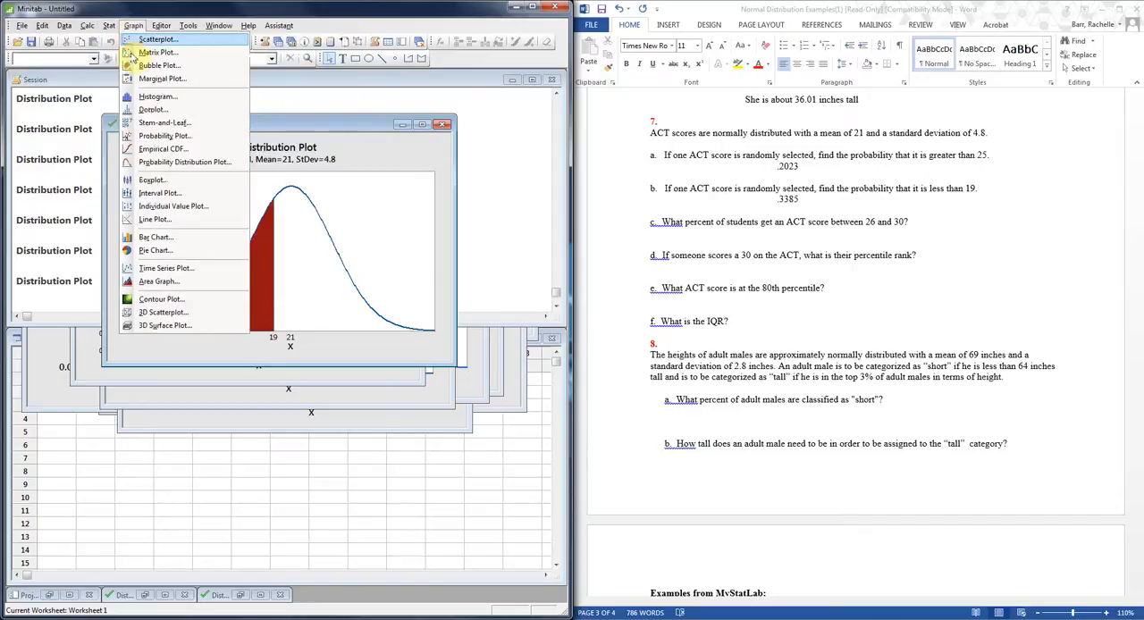
{"action": "left_click", "coordinate": [183, 162]}
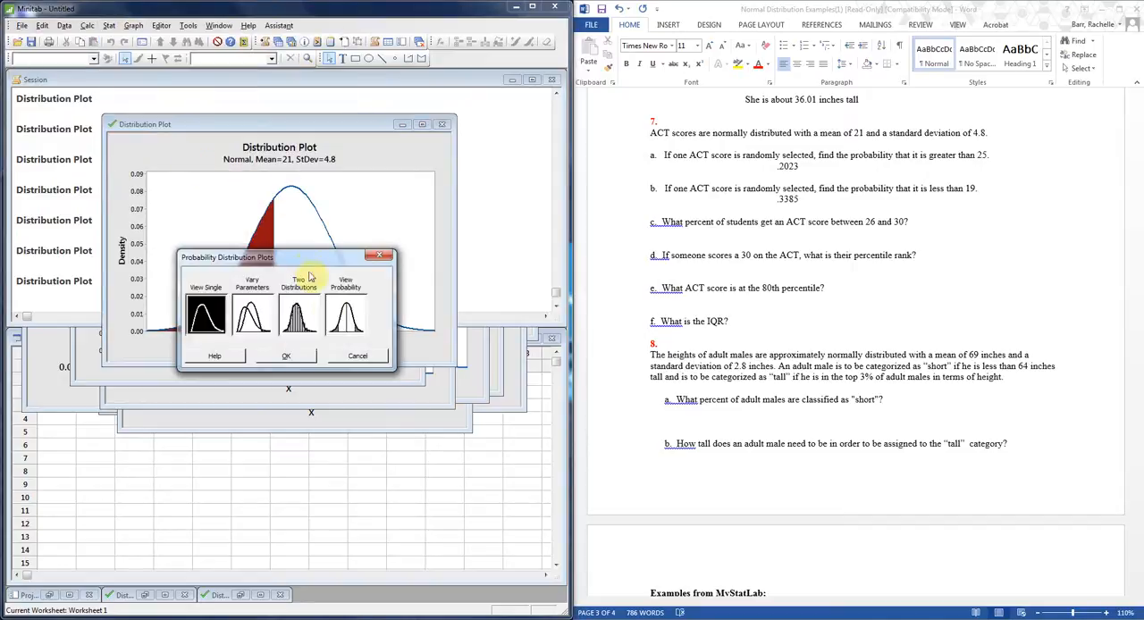
{"action": "left_click", "coordinate": [341, 315]}
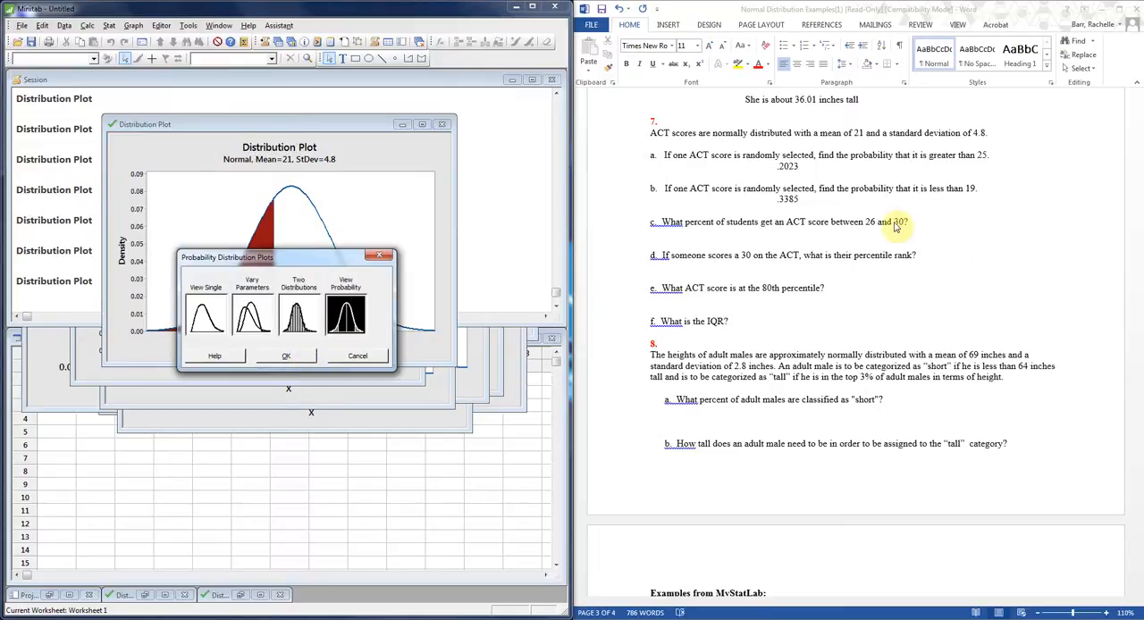
{"action": "left_click", "coordinate": [286, 356]}
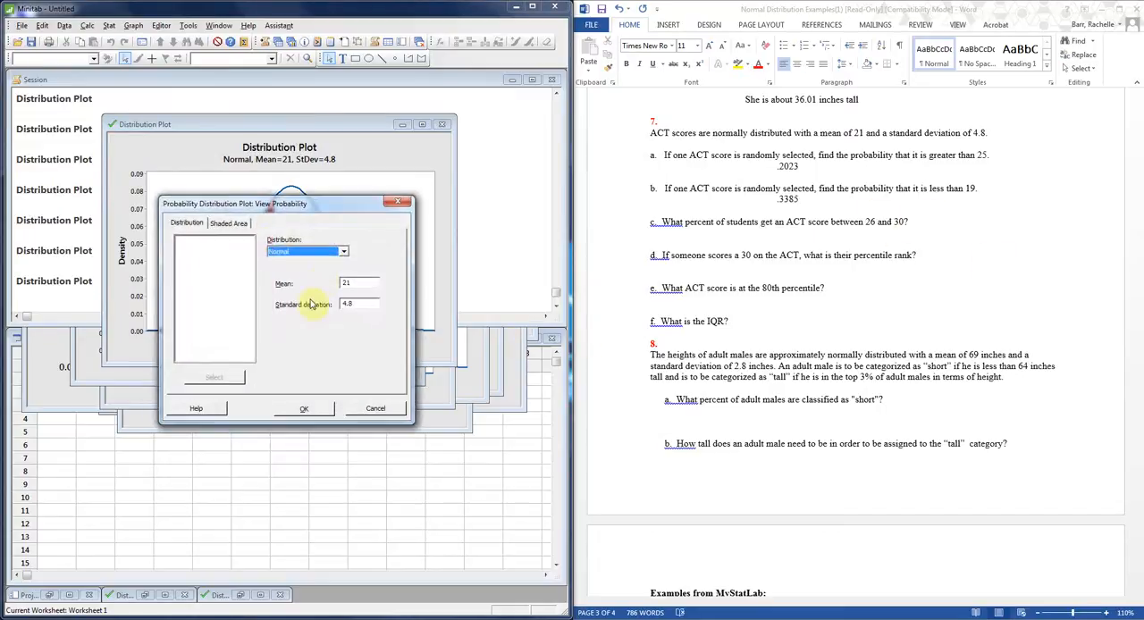
{"action": "left_click", "coordinate": [232, 223]}
{"action": "left_click", "coordinate": [349, 306]}
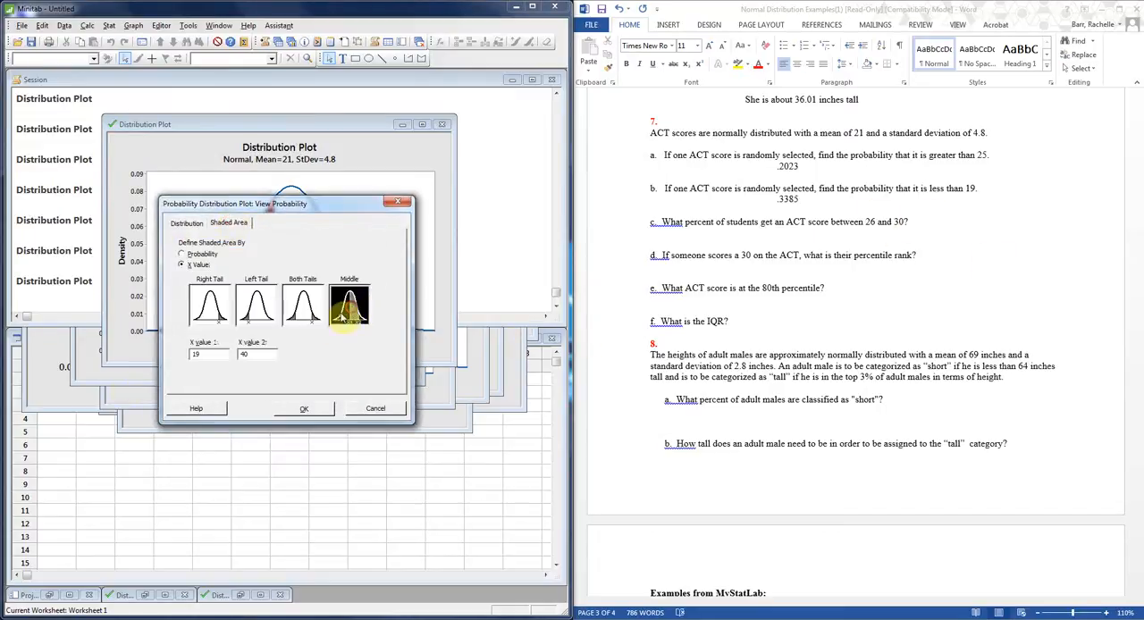
{"action": "double_click", "coordinate": [197, 356]}
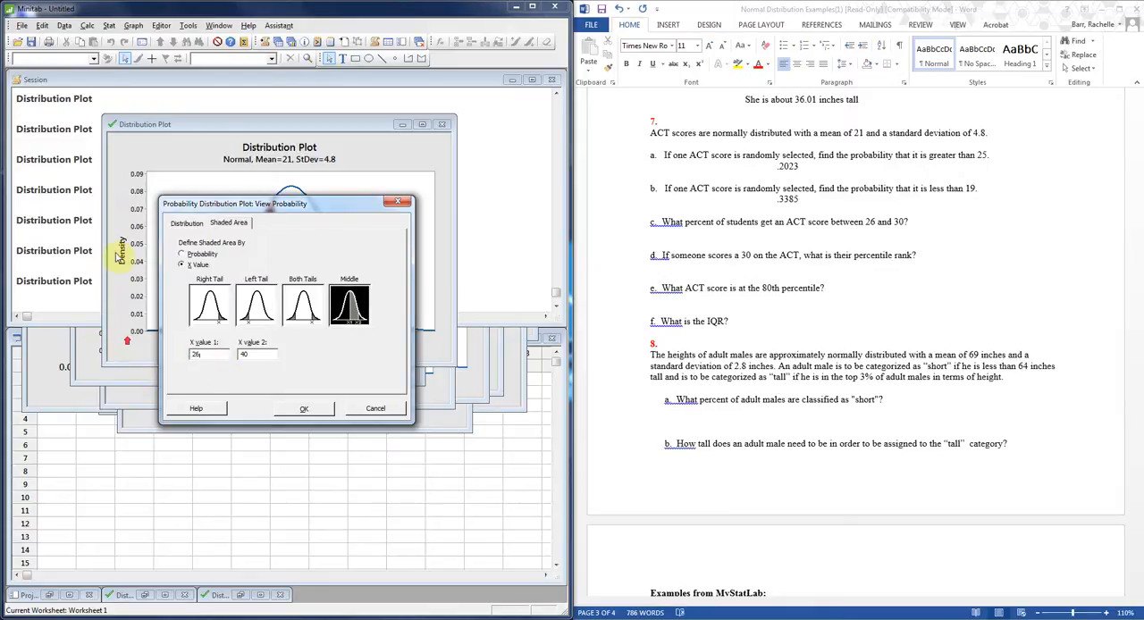
{"action": "double_click", "coordinate": [250, 354]}
{"action": "type", "text": "30"}
{"action": "left_click", "coordinate": [304, 409]}
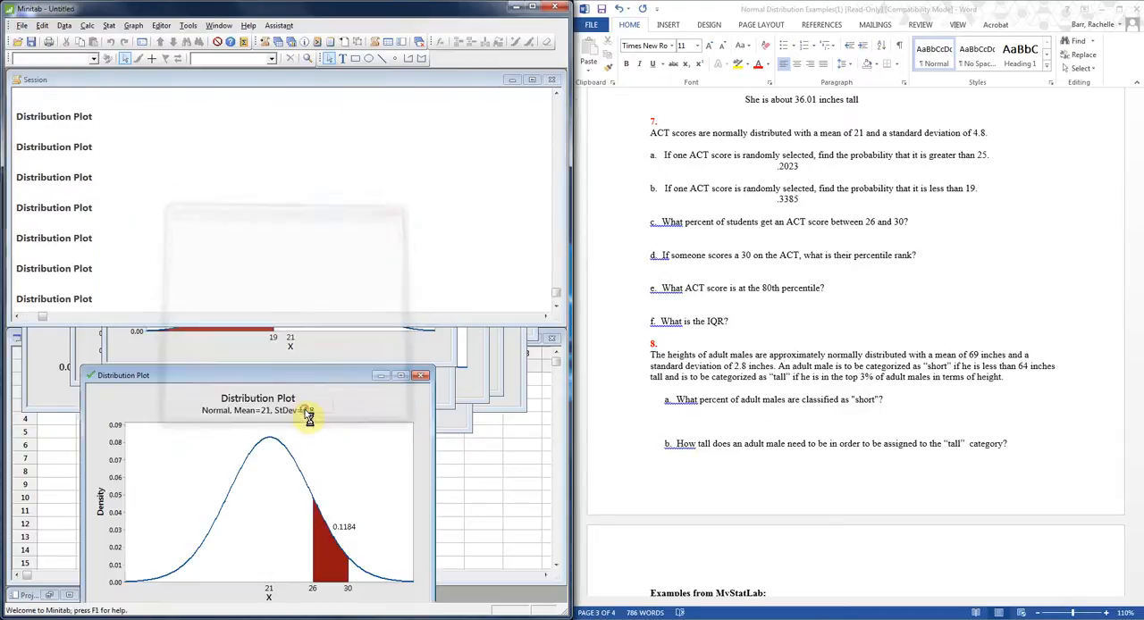
{"action": "left_click_drag", "start_coordinate": [306, 414], "coordinate": [290, 101]}
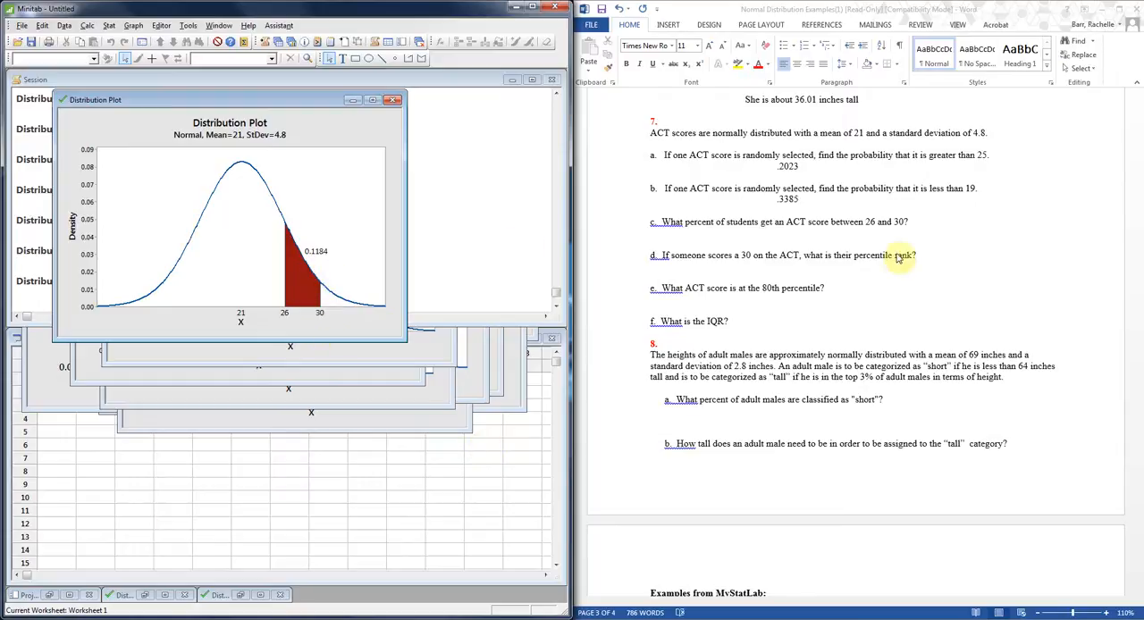
In Word, enter .1184 below question 7 part c and indent the blank line below part d.
{"action": "left_click", "coordinate": [831, 225]}
{"action": "left_click", "coordinate": [800, 238]}
{"action": "key", "text": "Tab"}
{"action": "key", "text": "Tab"}
{"action": "key", "text": "Tab"}
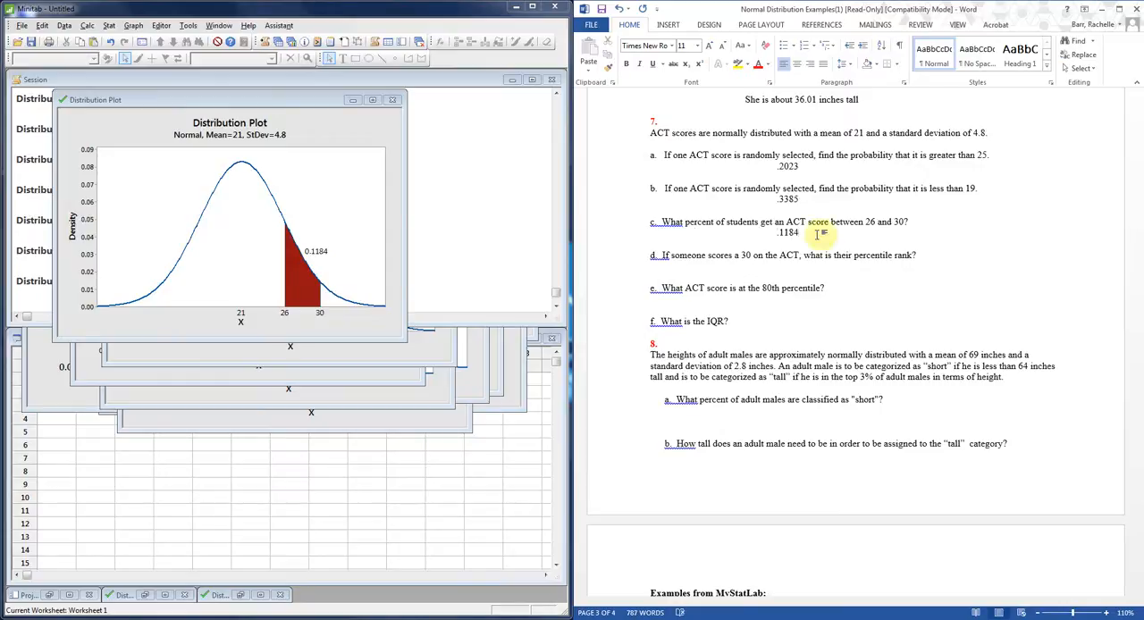
{"action": "left_click", "coordinate": [733, 268]}
{"action": "key", "text": "Tab"}
{"action": "key", "text": "Tab"}
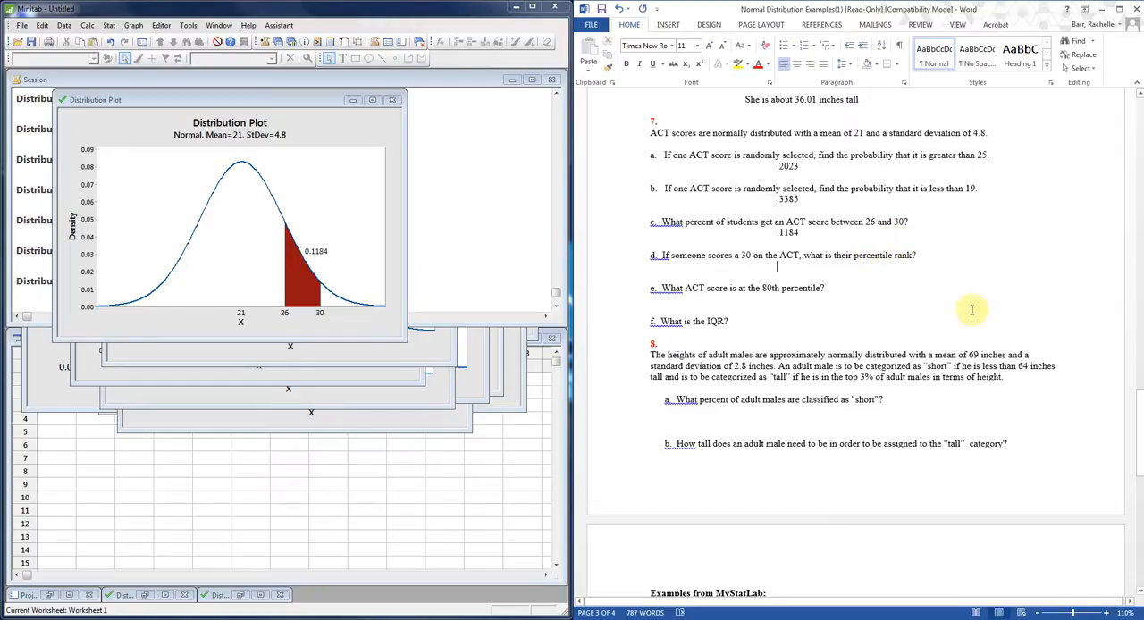
In Minitab, create a View Probability distribution plot with the left tail shaded at X value 30.
{"action": "left_click", "coordinate": [134, 26]}
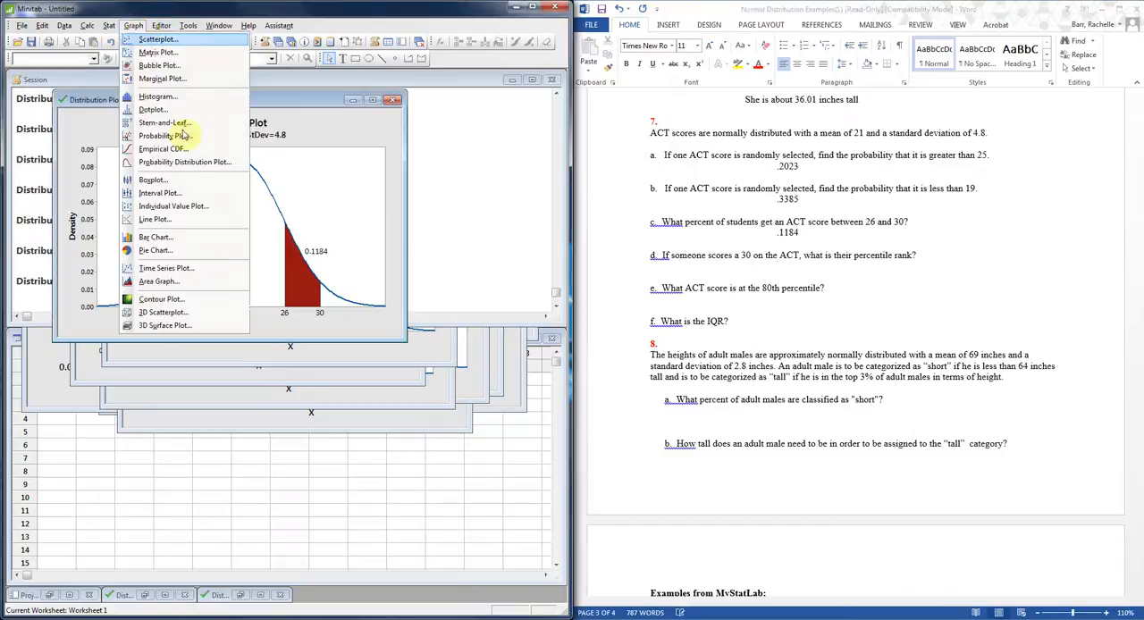
{"action": "left_click", "coordinate": [268, 158]}
{"action": "left_click", "coordinate": [357, 317]}
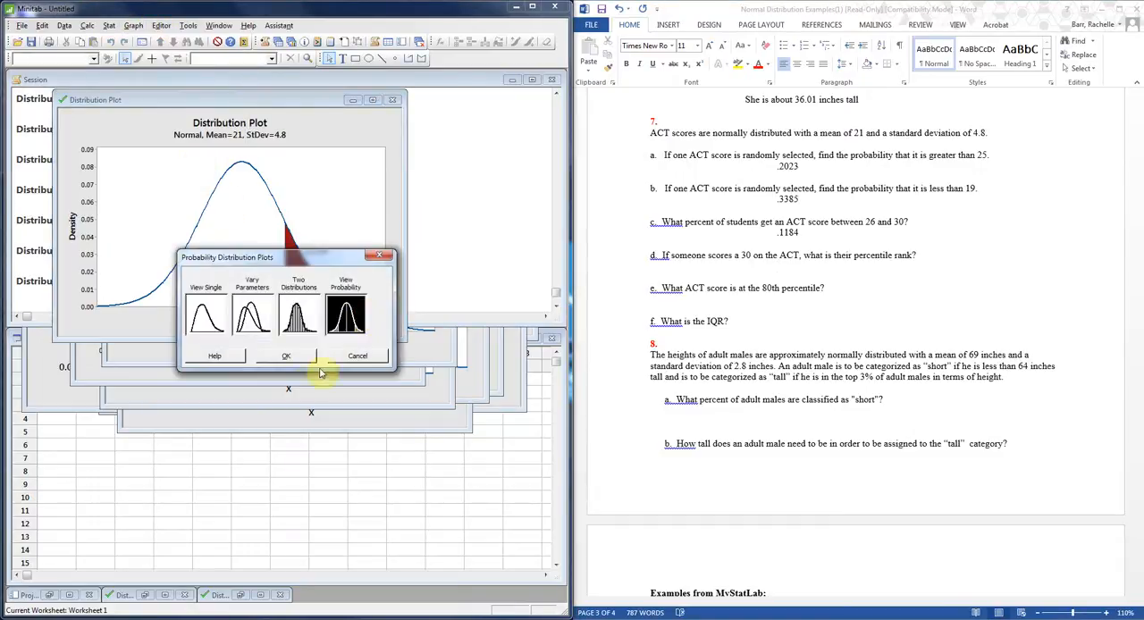
{"action": "left_click", "coordinate": [286, 357]}
{"action": "left_click", "coordinate": [229, 222]}
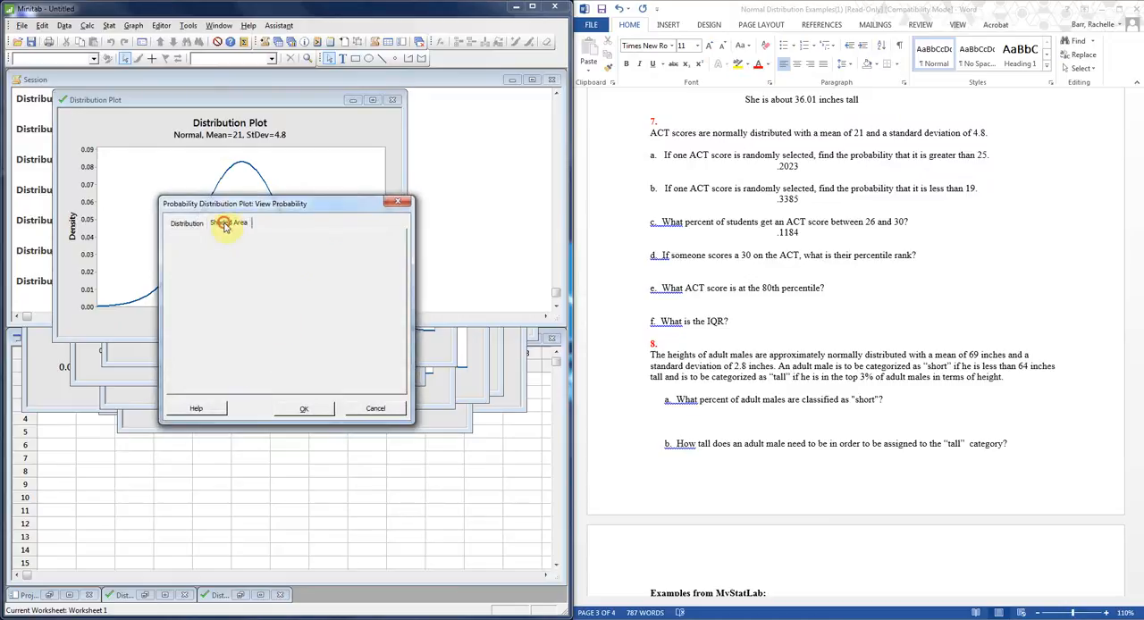
{"action": "left_click", "coordinate": [256, 305]}
{"action": "double_click", "coordinate": [210, 354]}
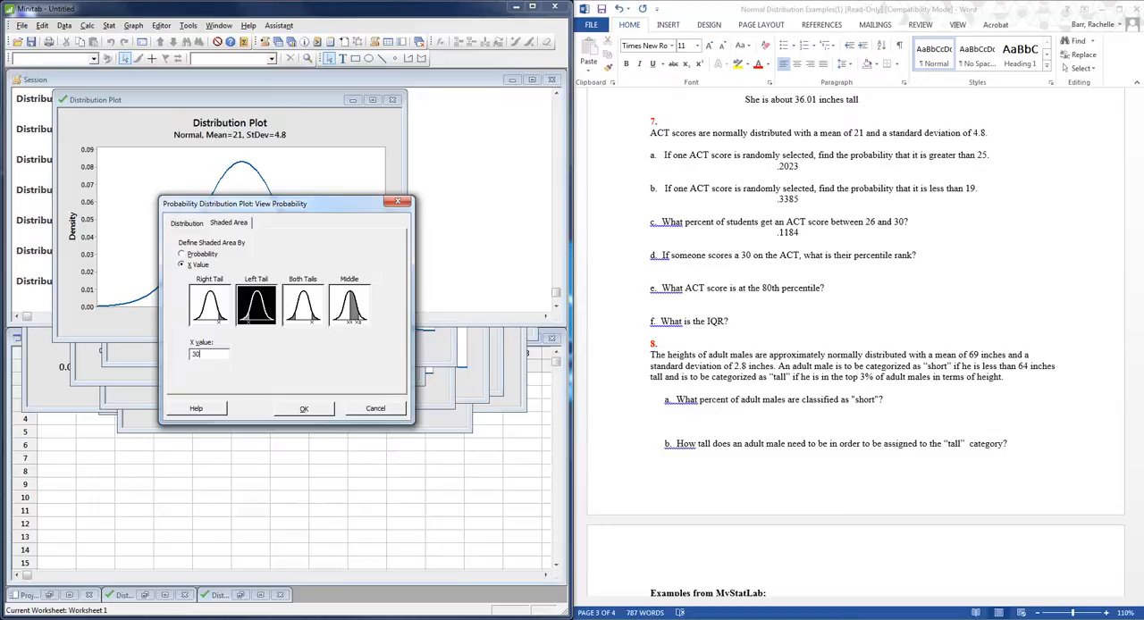
{"action": "left_click", "coordinate": [304, 408]}
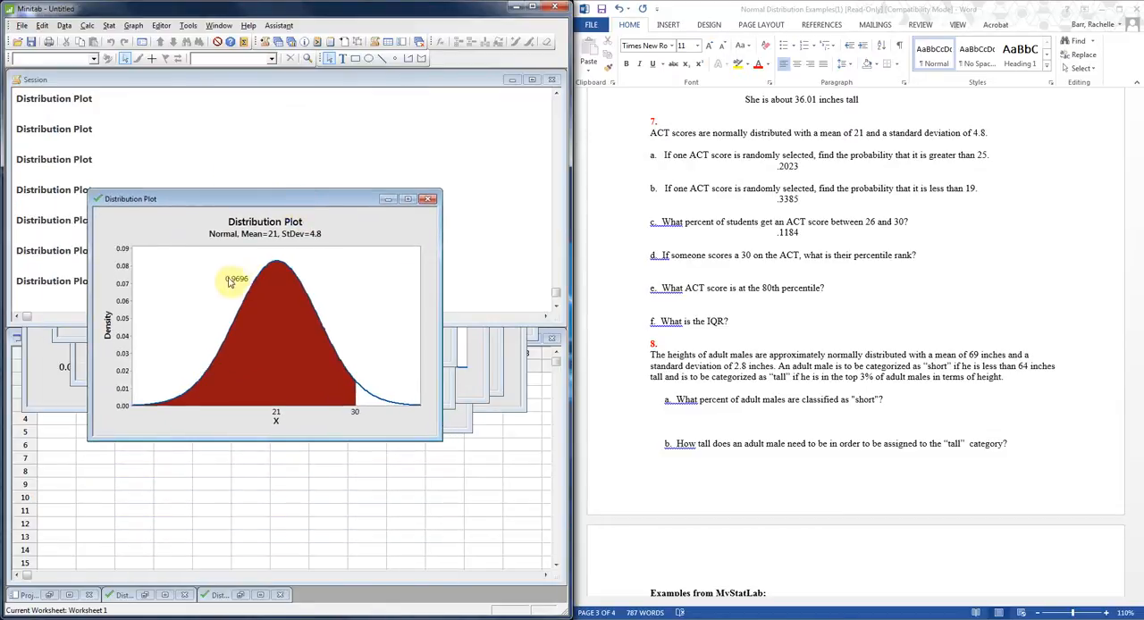
In Word, answer question 7 part d with ".9696, Their score is in the 97th percentile." on the indented line below it.
{"action": "left_click", "coordinate": [727, 267]}
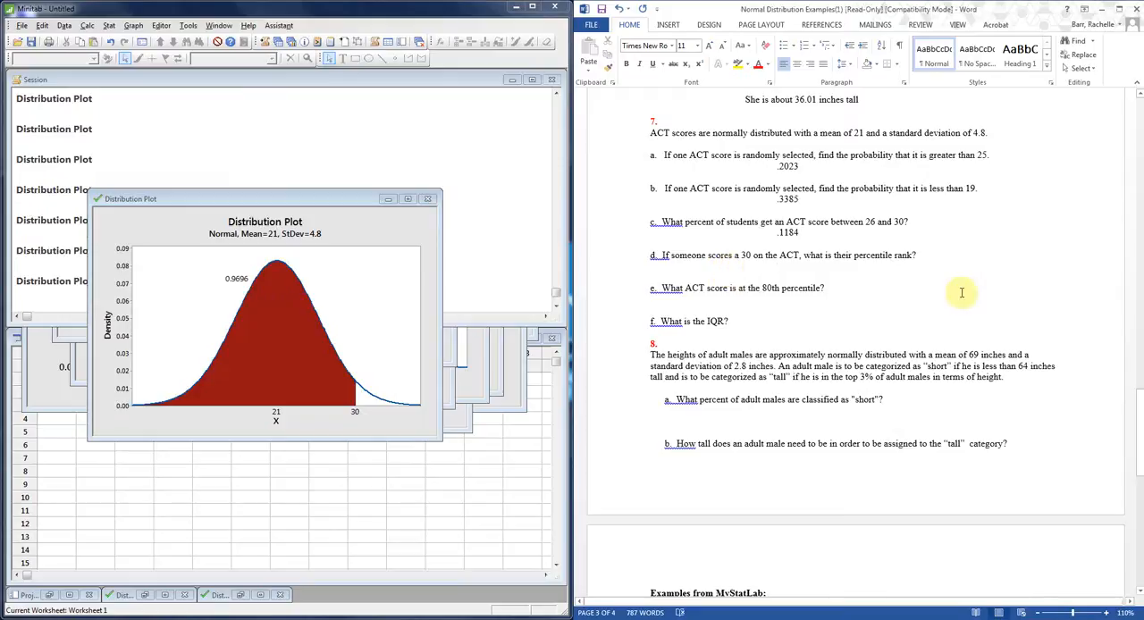
{"action": "key", "text": "Tab"}
{"action": "key", "text": "Tab"}
{"action": "key", "text": "Tab"}
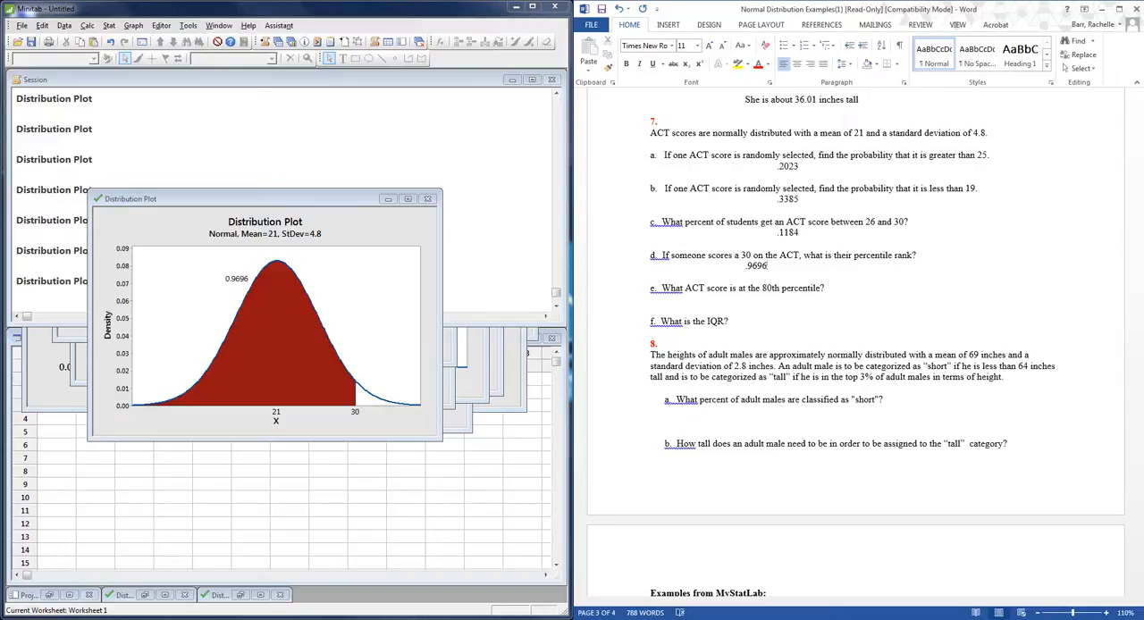
{"action": "type", "text": ", The score is in"}
{"action": "left_click", "coordinate": [788, 265]}
{"action": "type", "text": "ir score is in"}
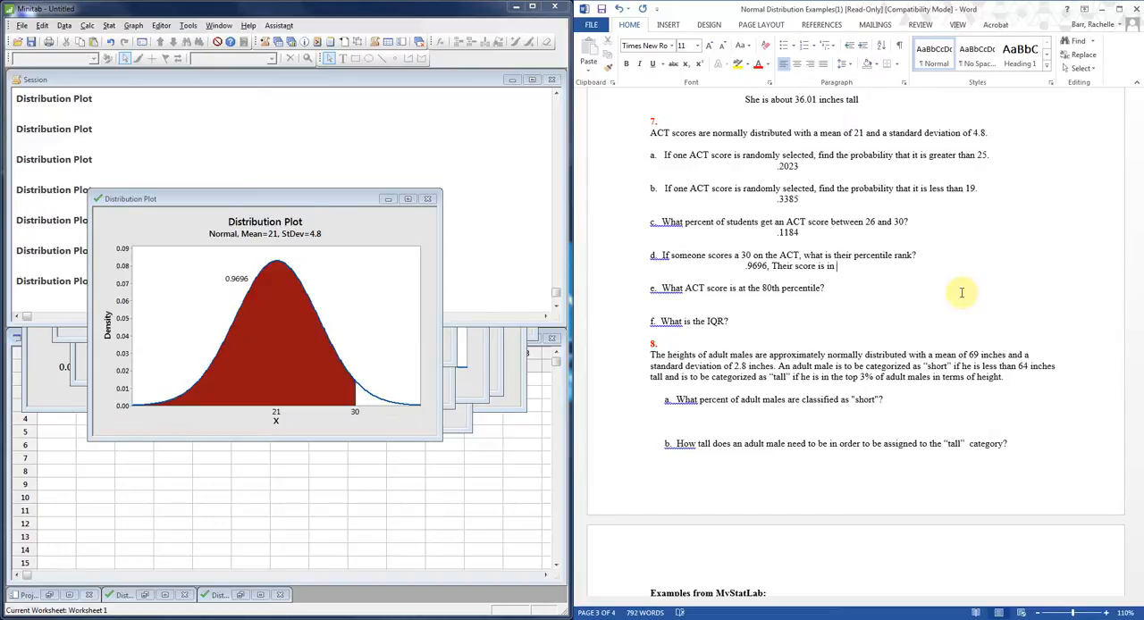
{"action": "type", "text": " the 97"}
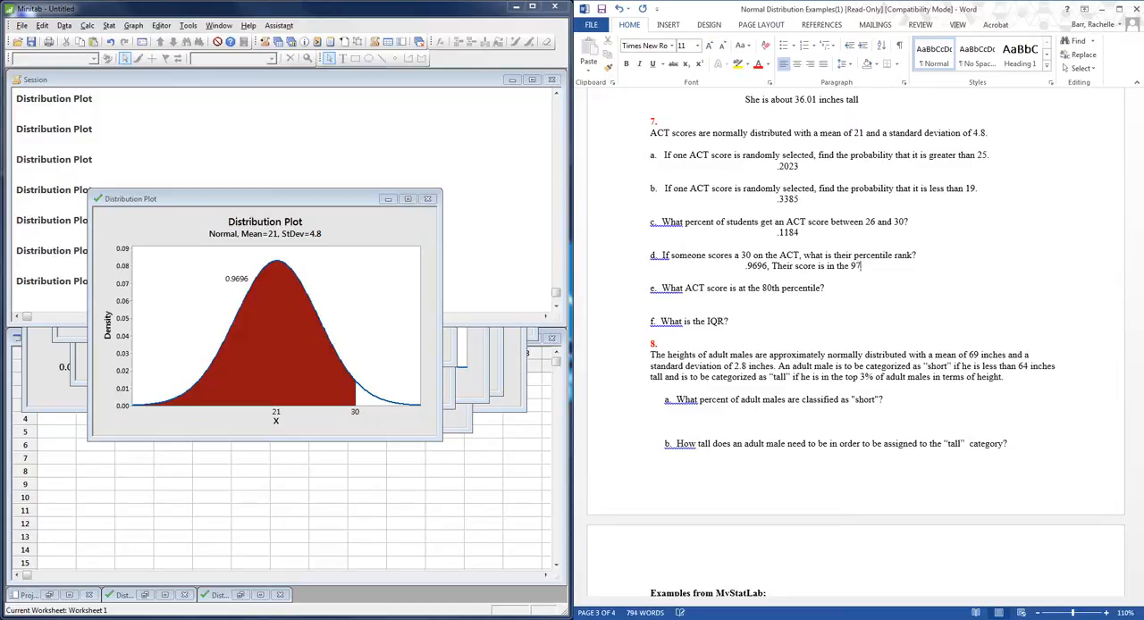
{"action": "type", "text": "th percentile."}
Add P97 after the percentile sentence in part d and format the 97 as subscript.
{"action": "type", "text": "P97"}
{"action": "double_click", "coordinate": [919, 266]}
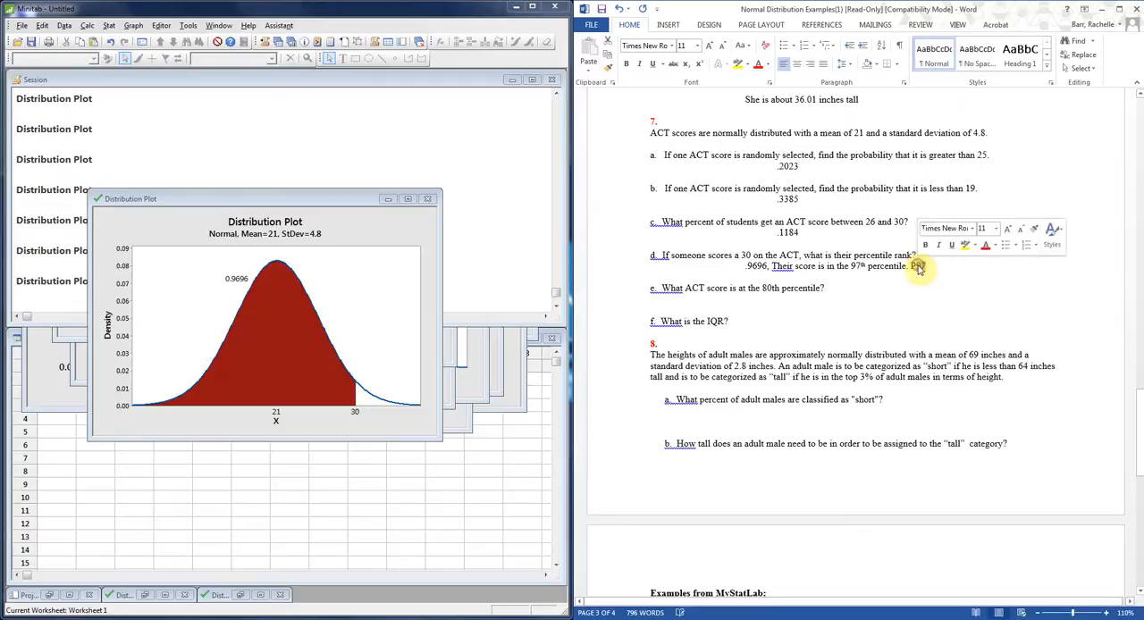
{"action": "left_click", "coordinate": [688, 63]}
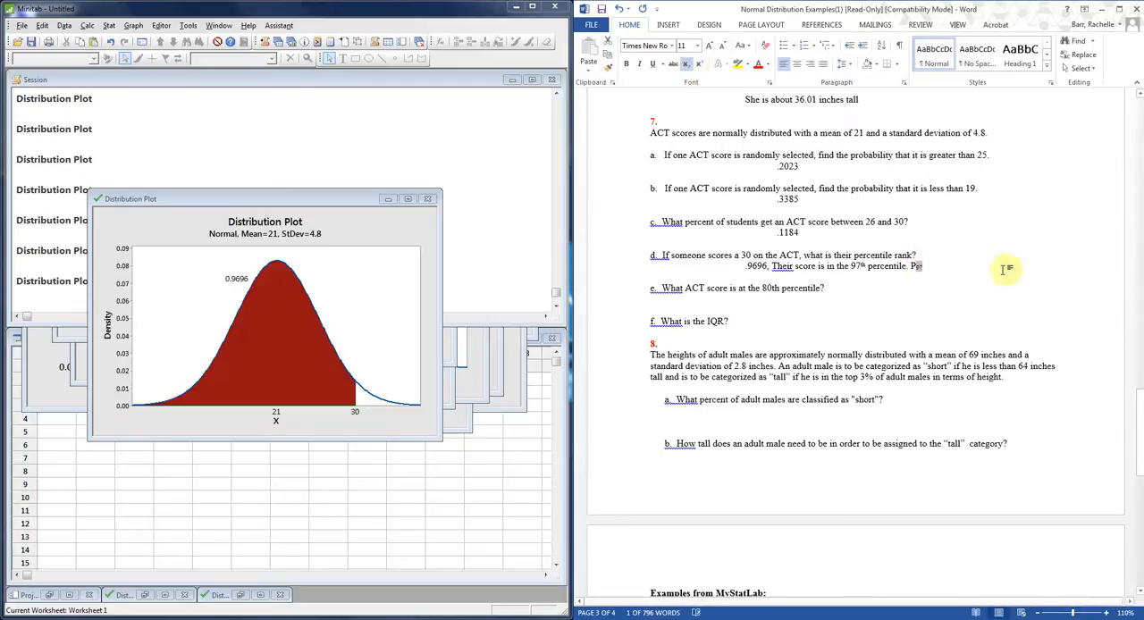
{"action": "left_click", "coordinate": [919, 267]}
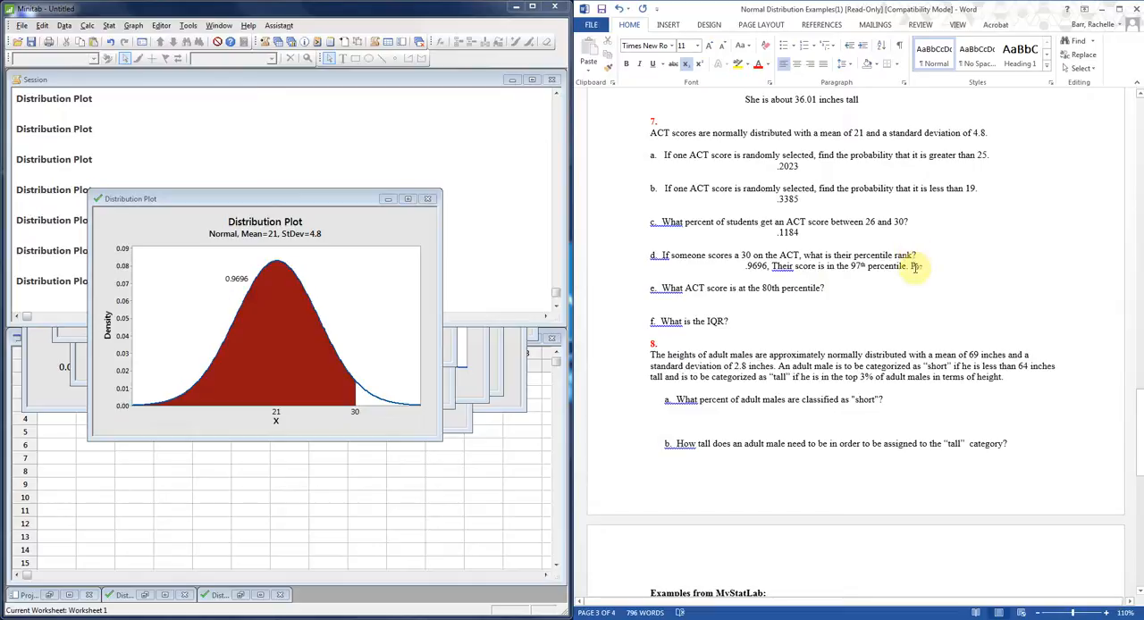
Enter P80= on the indented line below question 7 part e, with the 80 as subscript.
{"action": "left_click", "coordinate": [716, 300]}
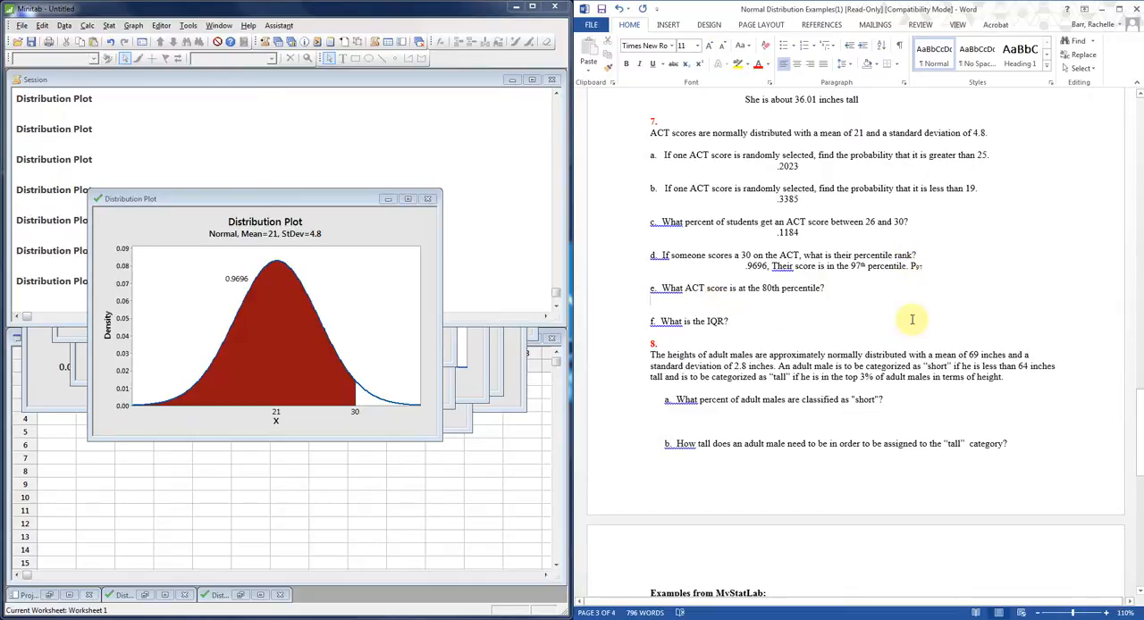
{"action": "type", "text": "P"}
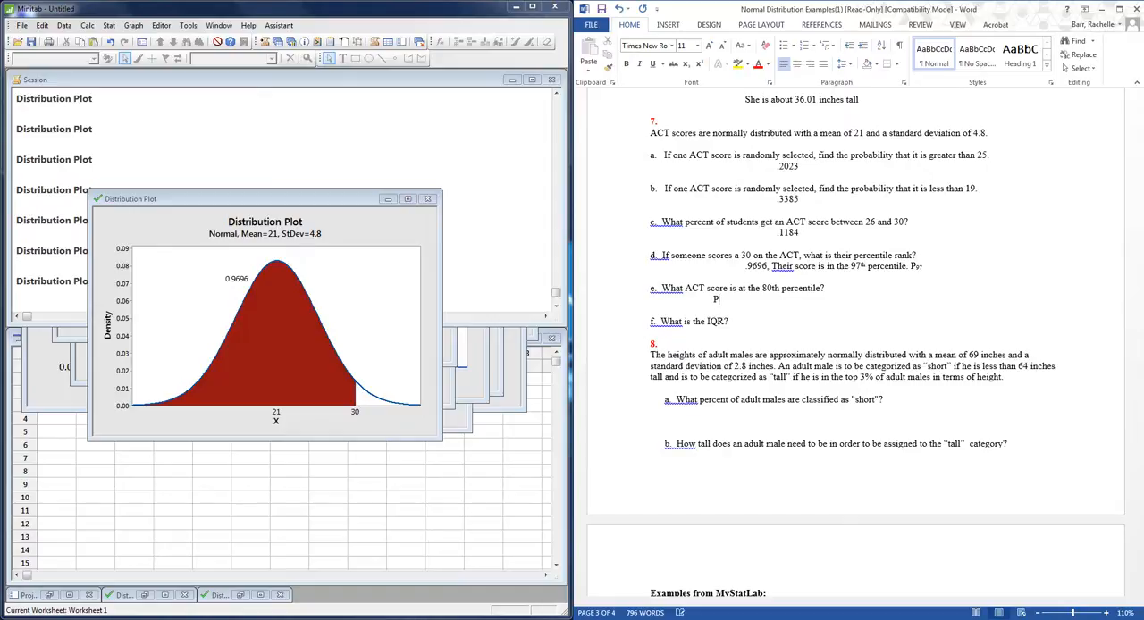
{"action": "type", "text": "80="}
{"action": "key", "text": "shift+Left"}
{"action": "key", "text": "shift+Left"}
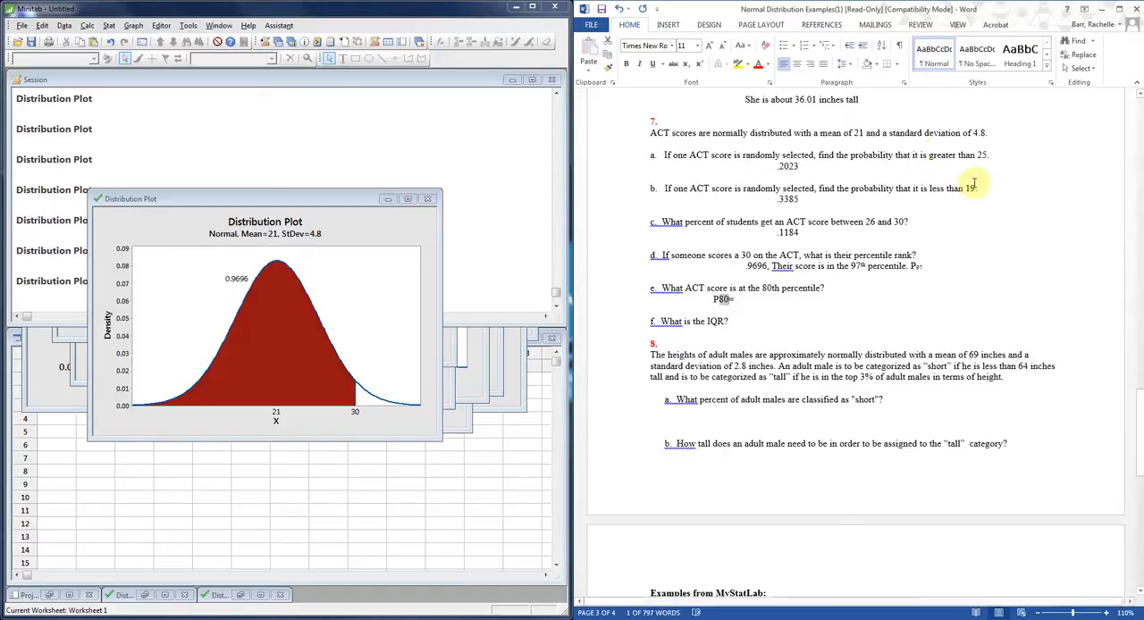
{"action": "left_click", "coordinate": [674, 64]}
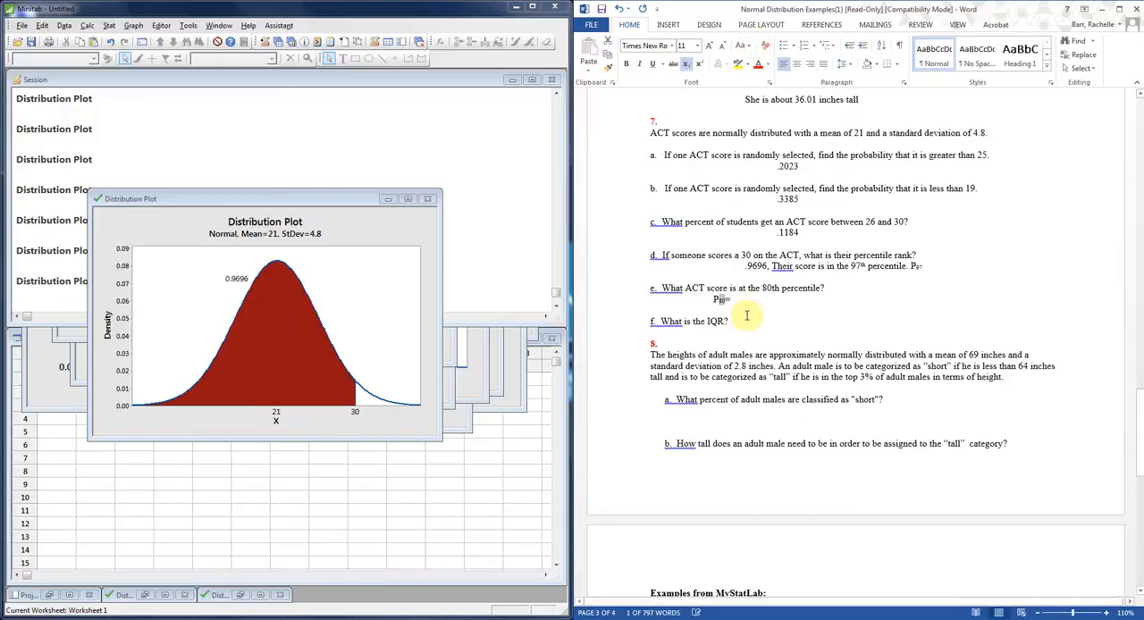
{"action": "left_click", "coordinate": [735, 300]}
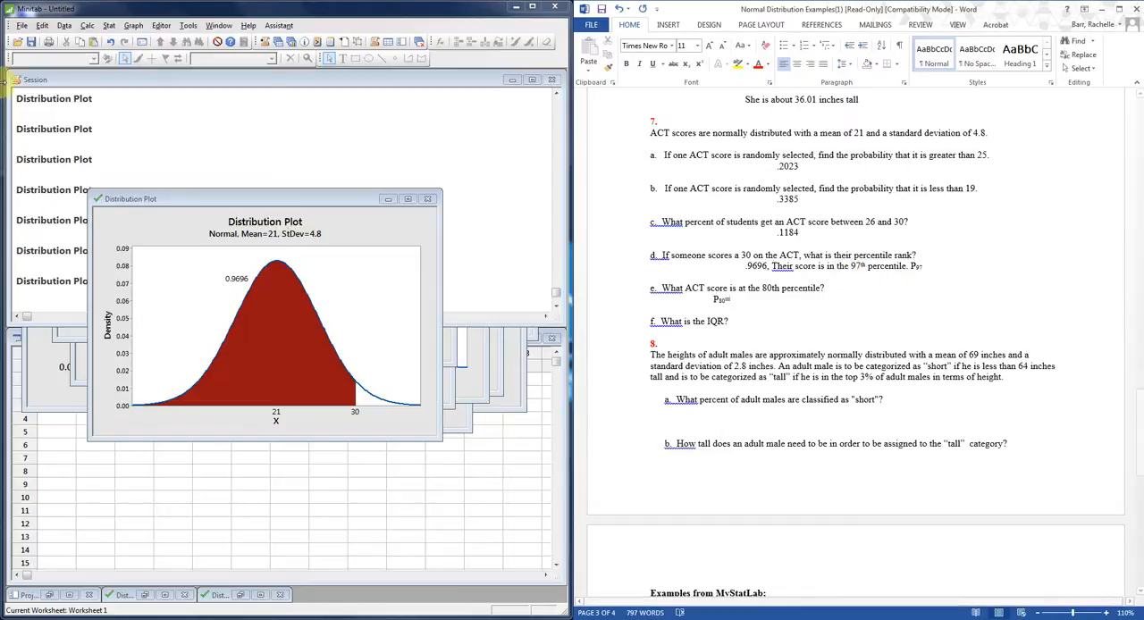
In Minitab, create a View Probability distribution plot with the left tail shaded at probability 0.80, and move its window up.
{"action": "left_click", "coordinate": [132, 26]}
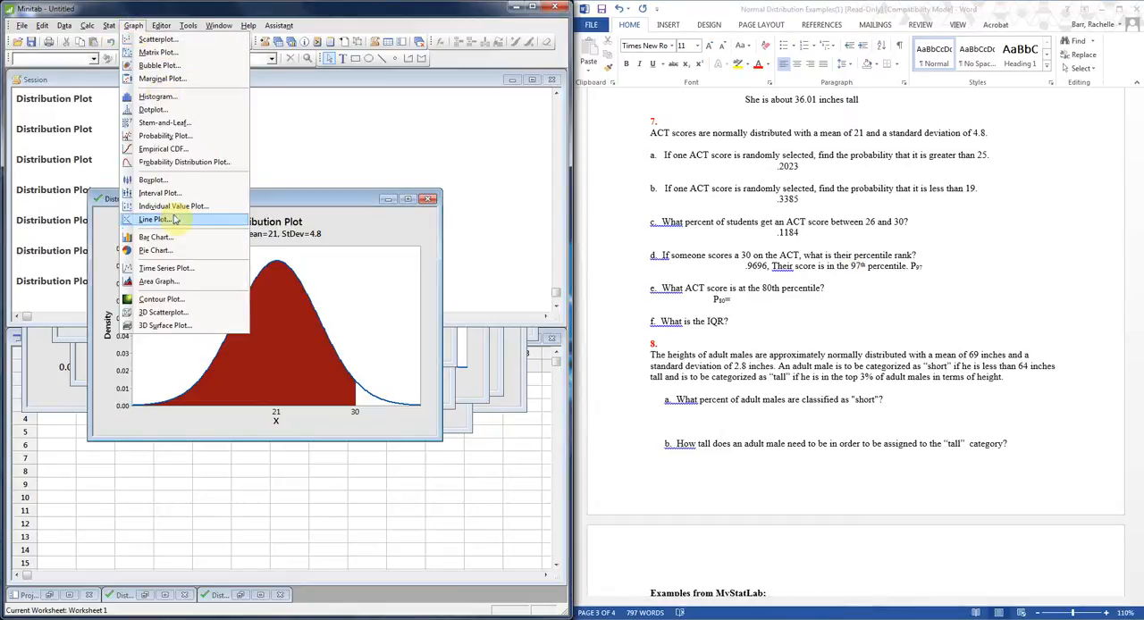
{"action": "left_click", "coordinate": [183, 162]}
{"action": "left_click", "coordinate": [345, 320]}
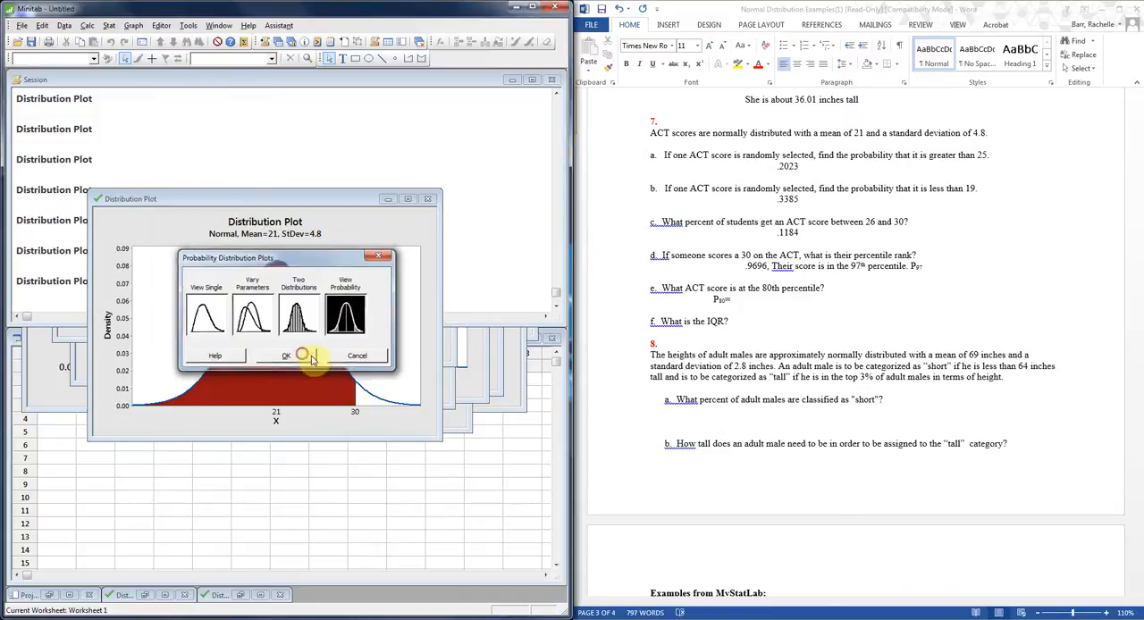
{"action": "left_click", "coordinate": [286, 356]}
{"action": "left_click", "coordinate": [231, 224]}
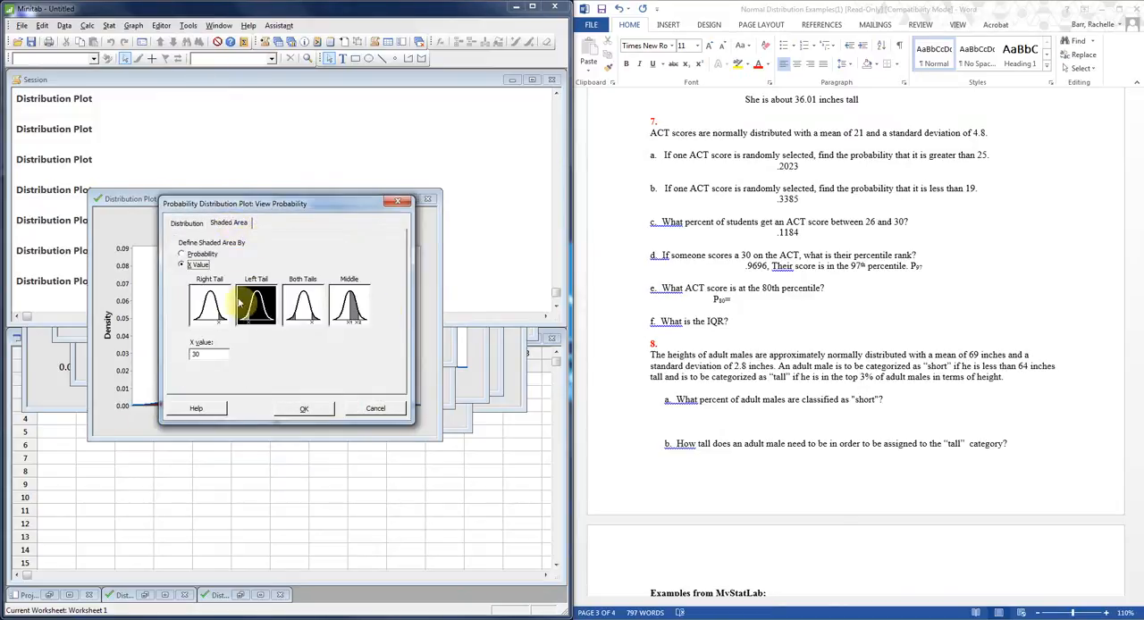
{"action": "left_click", "coordinate": [265, 313]}
{"action": "left_click", "coordinate": [197, 255]}
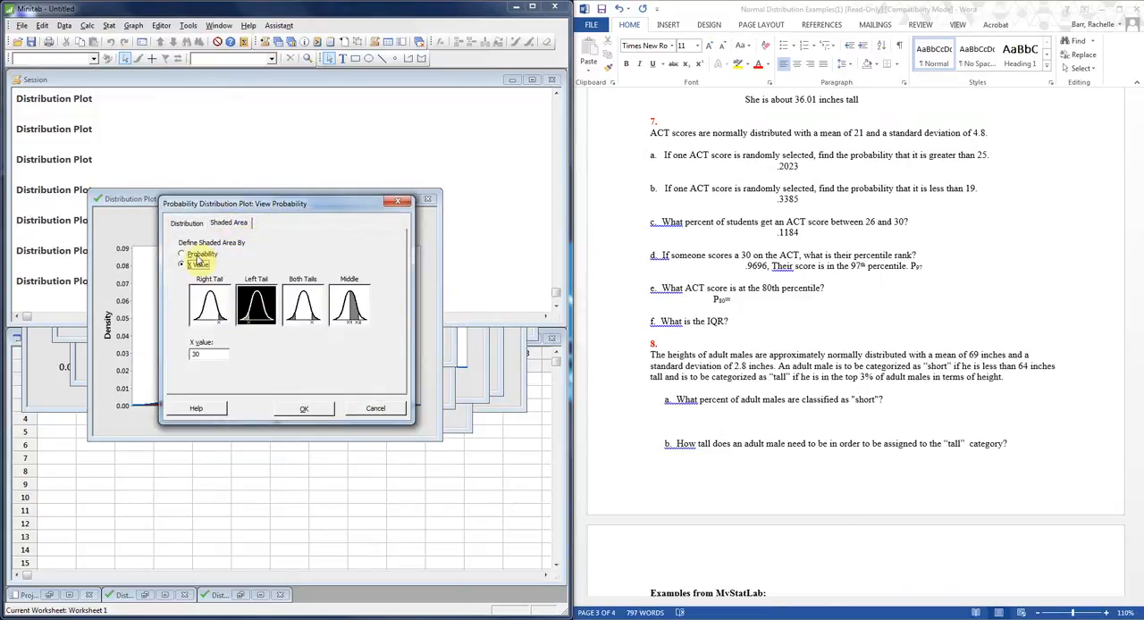
{"action": "left_click", "coordinate": [216, 355]}
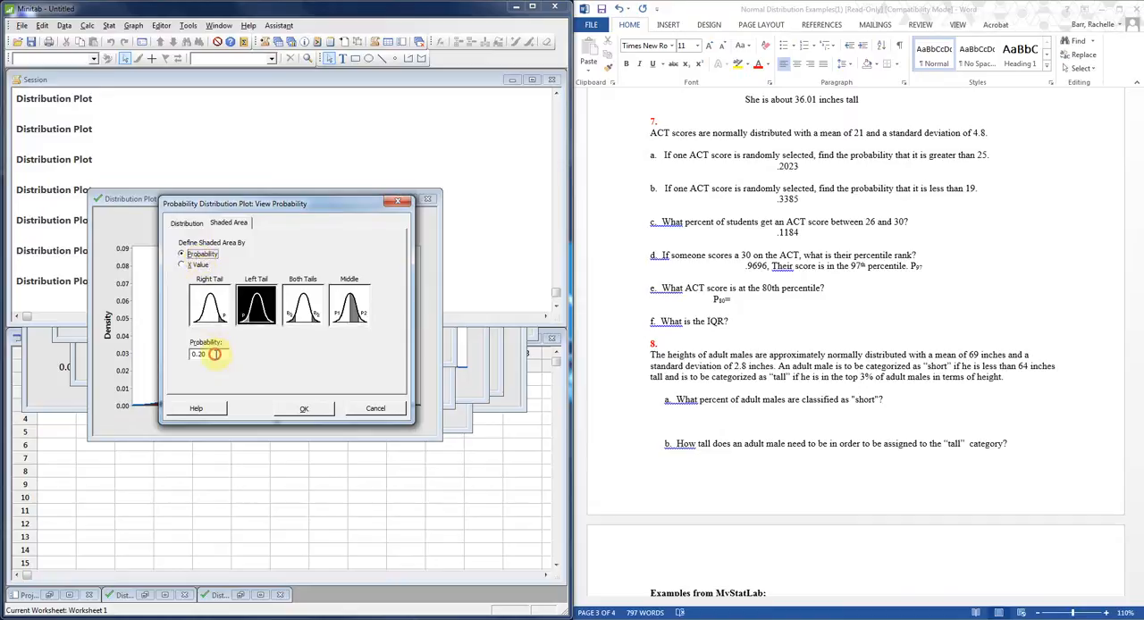
{"action": "key", "text": "BackSpace"}
{"action": "key", "text": "BackSpace"}
{"action": "type", "text": "80"}
{"action": "left_click", "coordinate": [304, 409]}
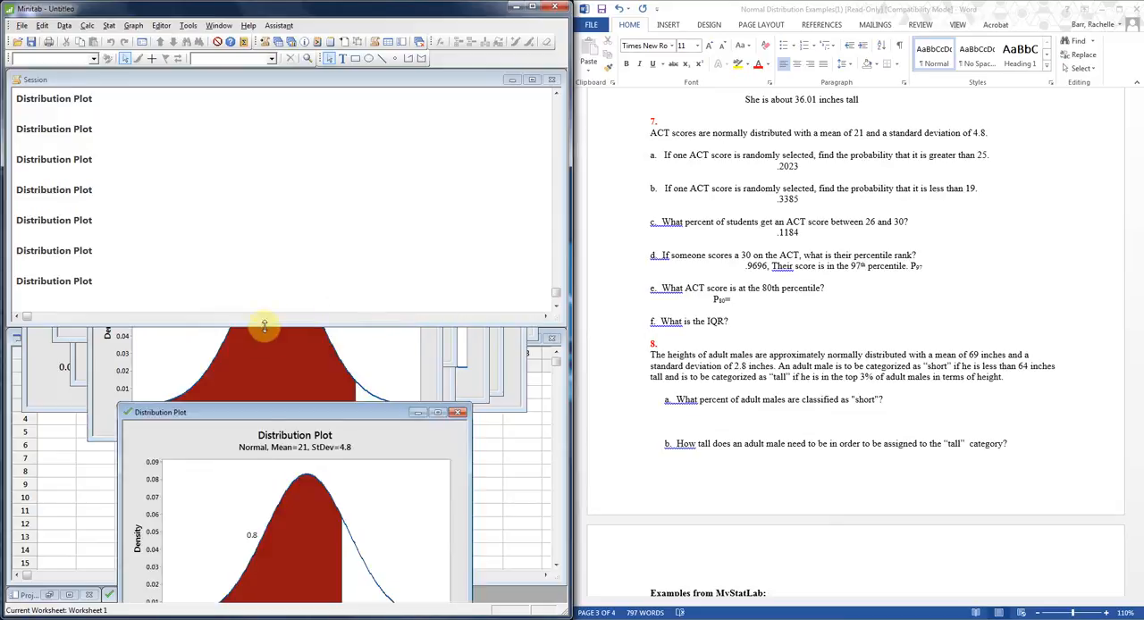
{"action": "left_click_drag", "start_coordinate": [323, 419], "coordinate": [322, 195]}
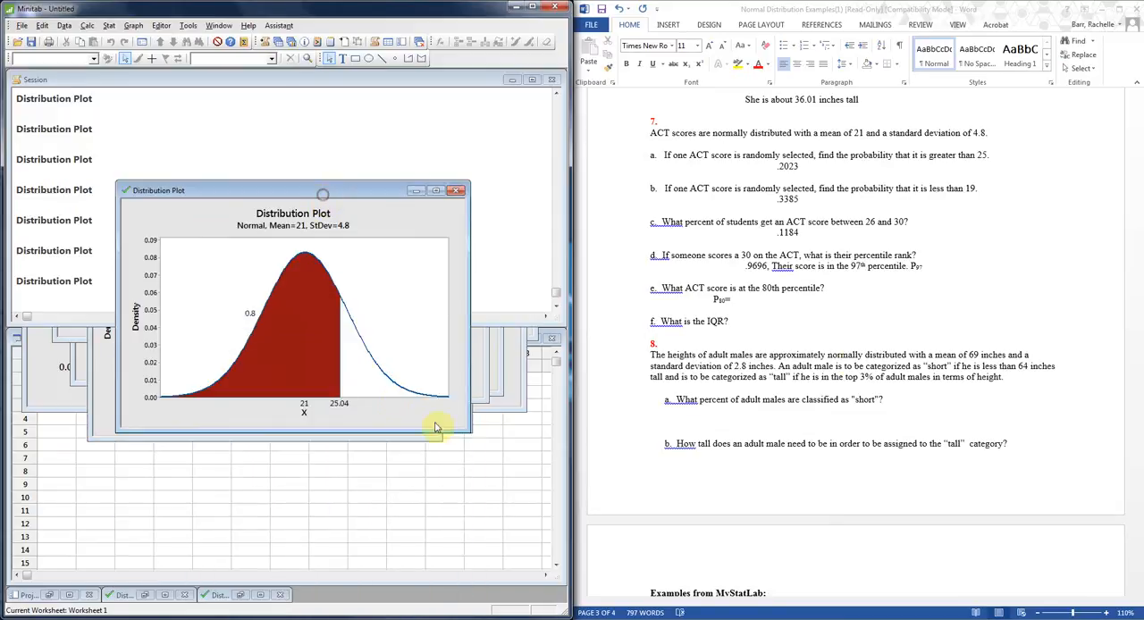
In Word, complete the part e answer after P80= with "25.04 or 24".
{"action": "left_click", "coordinate": [735, 300]}
{"action": "type", "text": "25.04"}
{"action": "key", "text": "BackSpace"}
{"action": "type", "text": "4"}
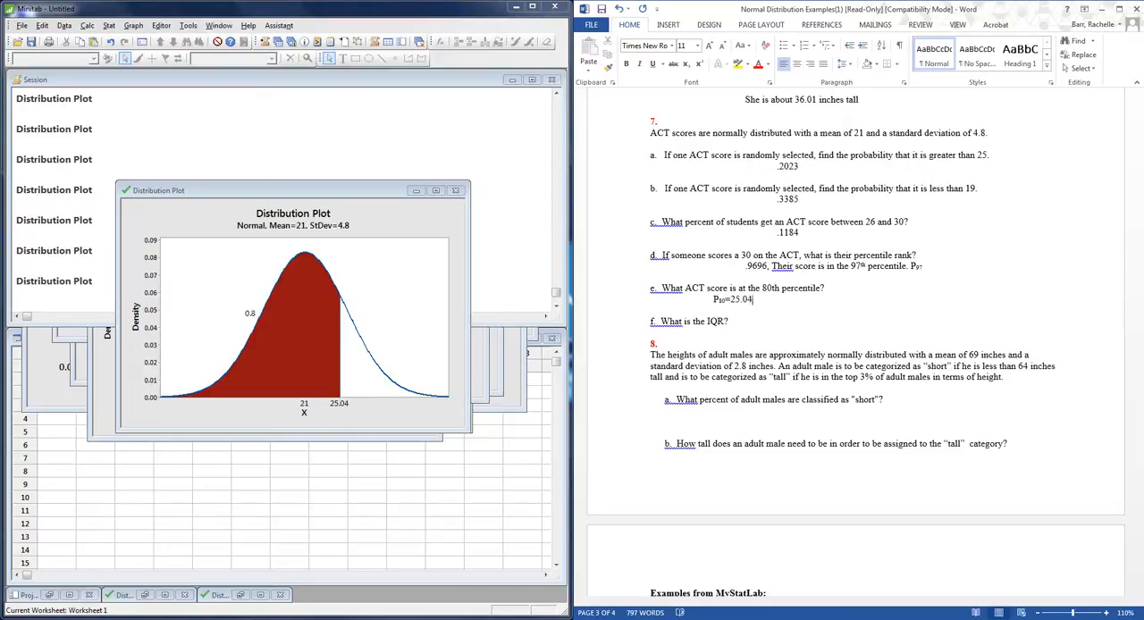
{"action": "type", "text": " or 24"}
Add a new line below question 7 part f and enter "Q3-Q1?" on it.
{"action": "left_click", "coordinate": [737, 322]}
{"action": "key", "text": "Return"}
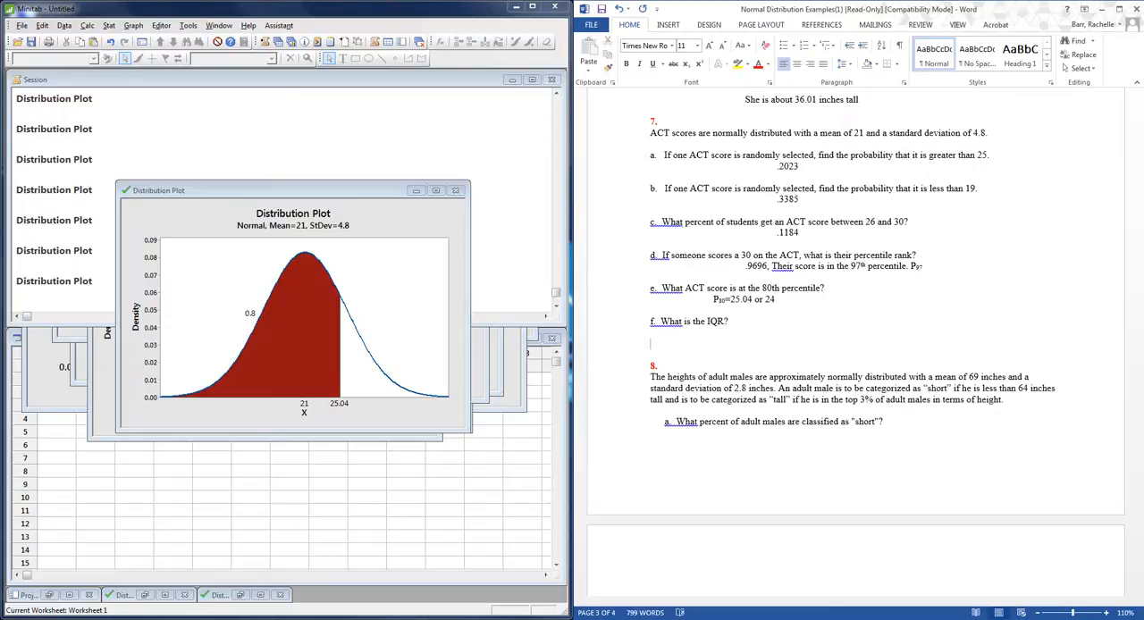
{"action": "type", "text": "Q3-Q1?"}
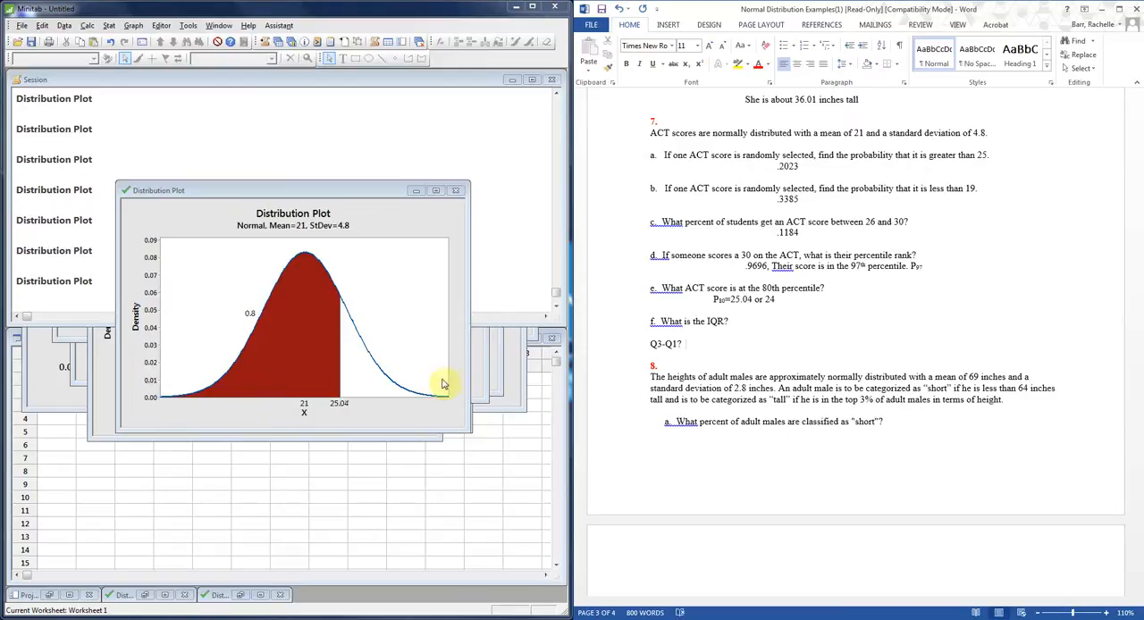
Add "Q1=P25=," after Q3-Q1? on the part f line and format the 25 as subscript.
{"action": "type", "text": "Q1=P25"}
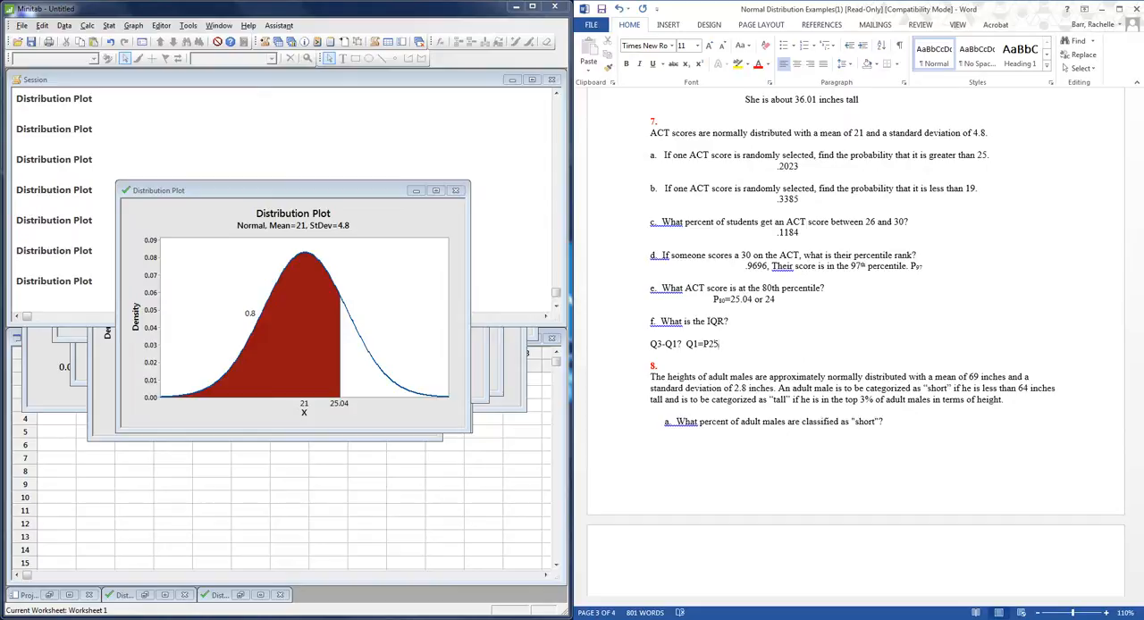
{"action": "key", "text": "BackSpace"}
{"action": "key", "text": "BackSpace"}
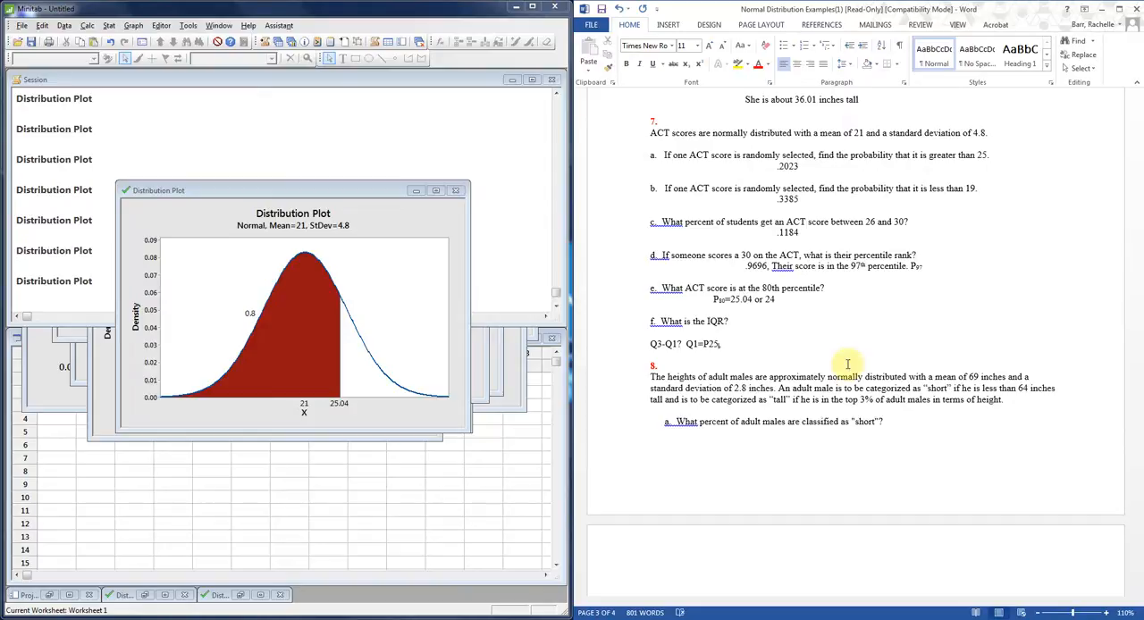
{"action": "type", "text": "="}
{"action": "key", "text": "shift+Left"}
{"action": "key", "text": "shift+Left"}
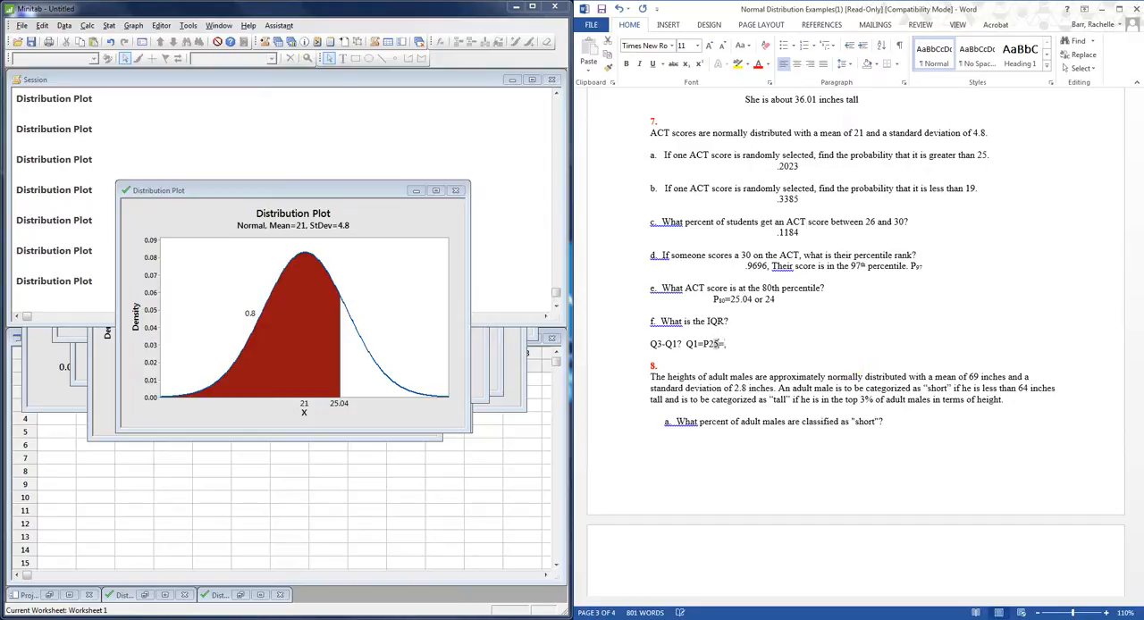
{"action": "left_click", "coordinate": [685, 64]}
{"action": "left_click", "coordinate": [736, 345]}
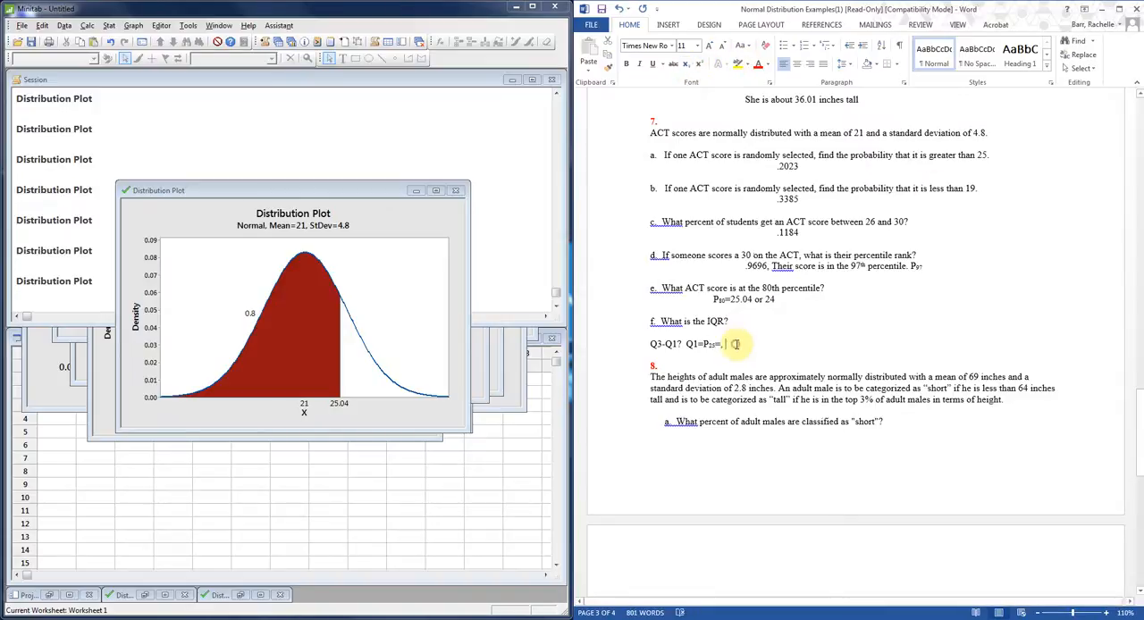
Add "Q3=P75=" at the end of the part f line and format the 75 as subscript.
{"action": "type", "text": "Q3=P"}
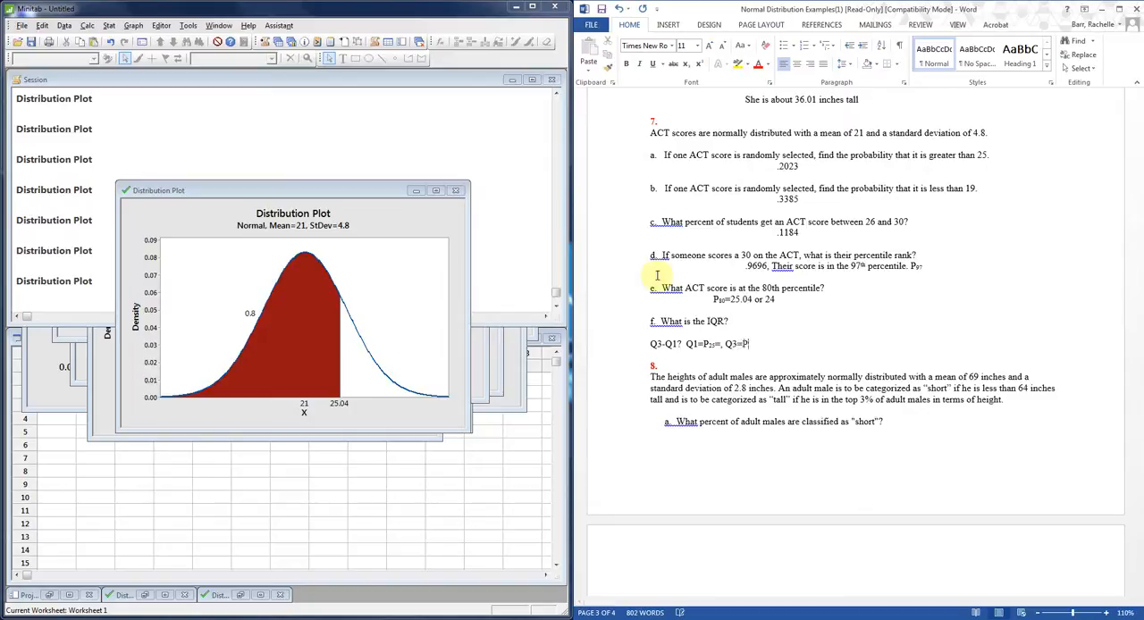
{"action": "left_click", "coordinate": [304, 372]}
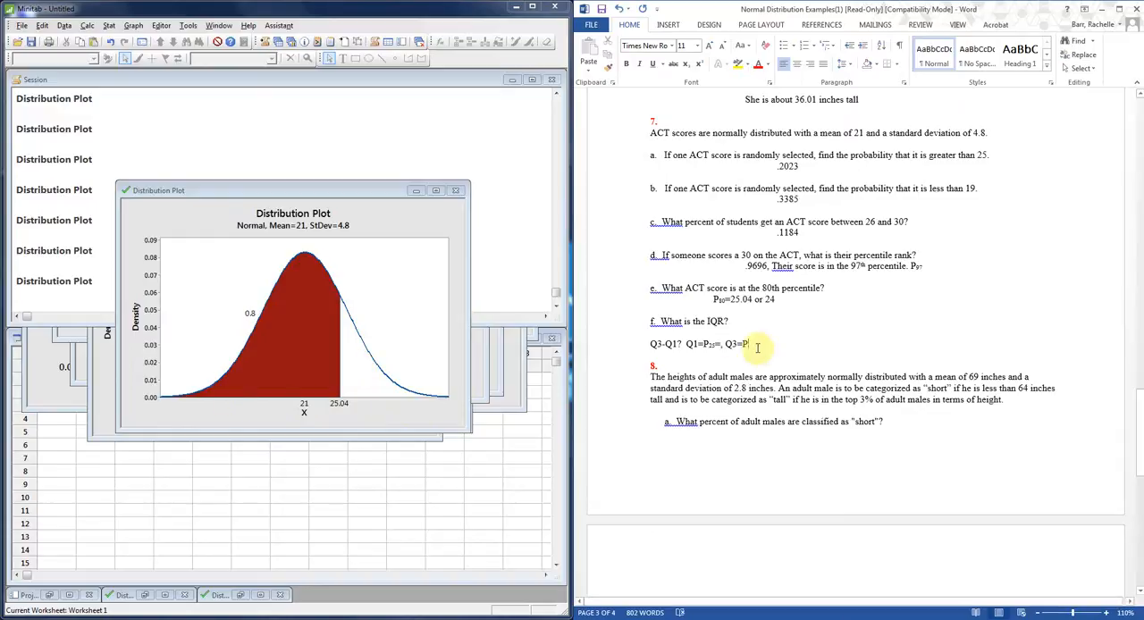
{"action": "type", "text": "75"}
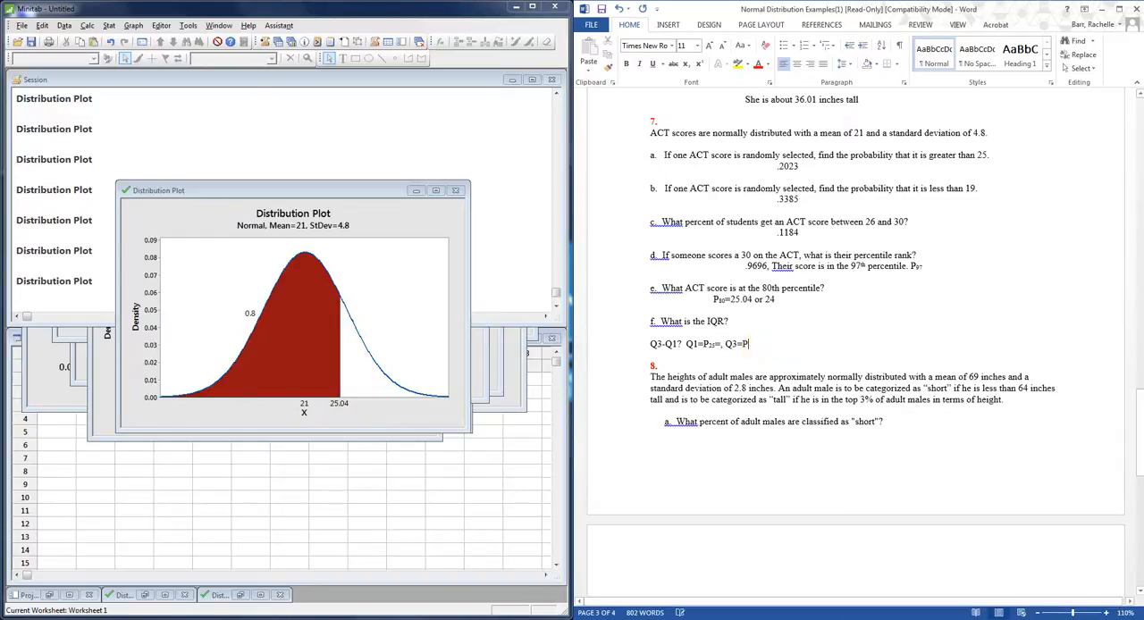
{"action": "type", "text": "="}
{"action": "key", "text": "Left"}
{"action": "key", "text": "shift+Left"}
{"action": "key", "text": "shift+Left"}
{"action": "left_click", "coordinate": [686, 63]}
{"action": "left_click", "coordinate": [788, 360]}
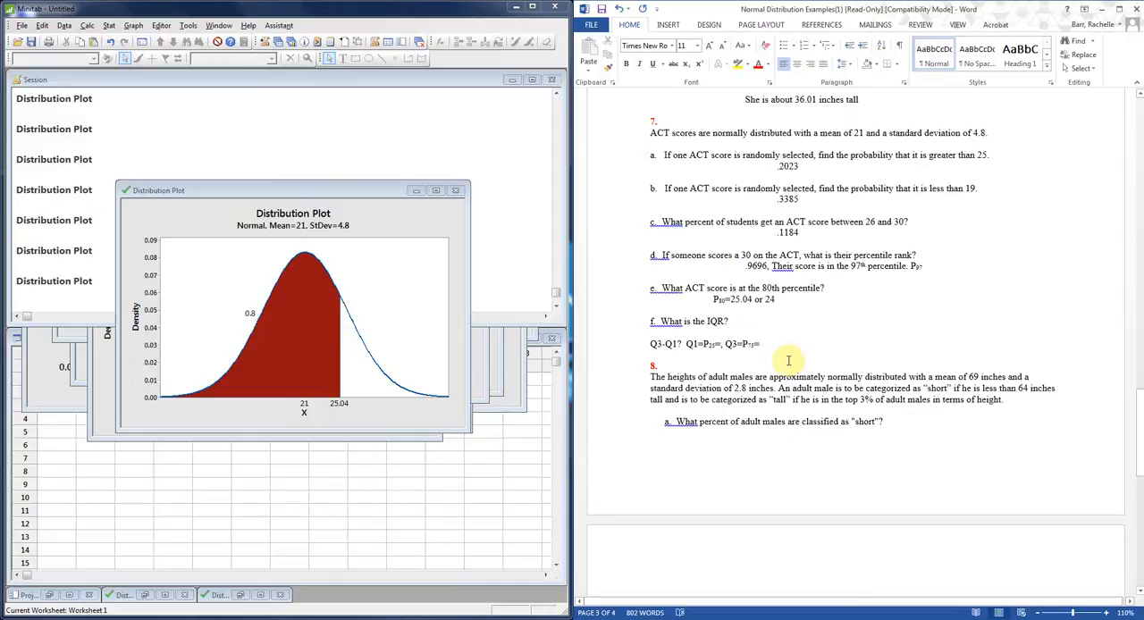
In Minitab, create a View Probability distribution plot shading a left-tail probability of 0.25 and move its window fully into view.
{"action": "left_click", "coordinate": [132, 25]}
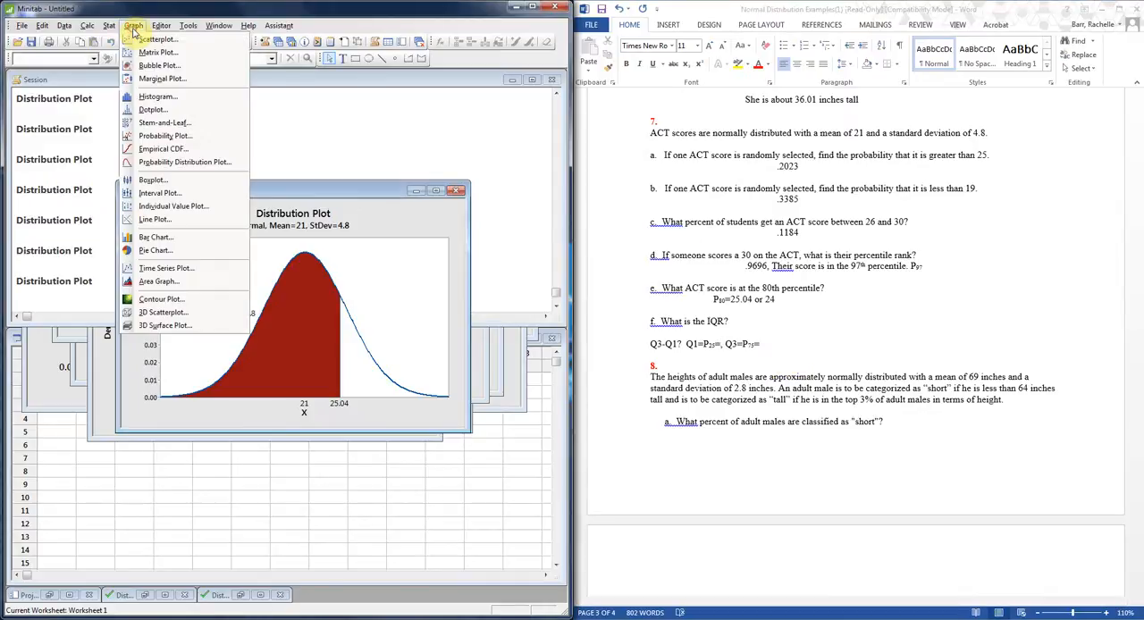
{"action": "left_click", "coordinate": [215, 162]}
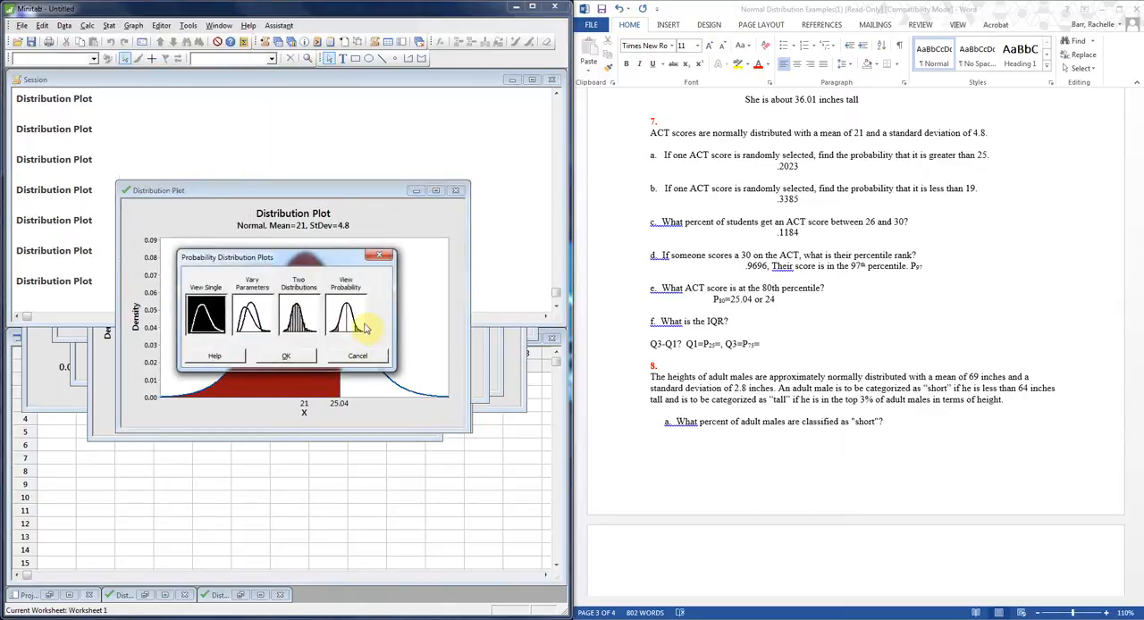
{"action": "left_click", "coordinate": [362, 328]}
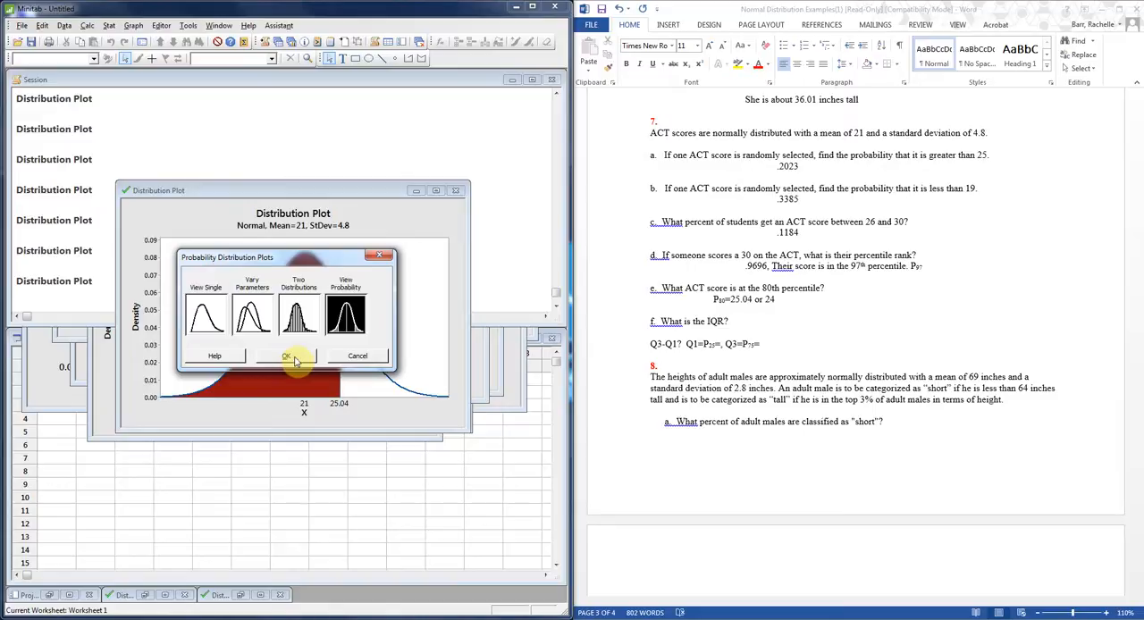
{"action": "left_click", "coordinate": [292, 358]}
{"action": "left_click", "coordinate": [229, 225]}
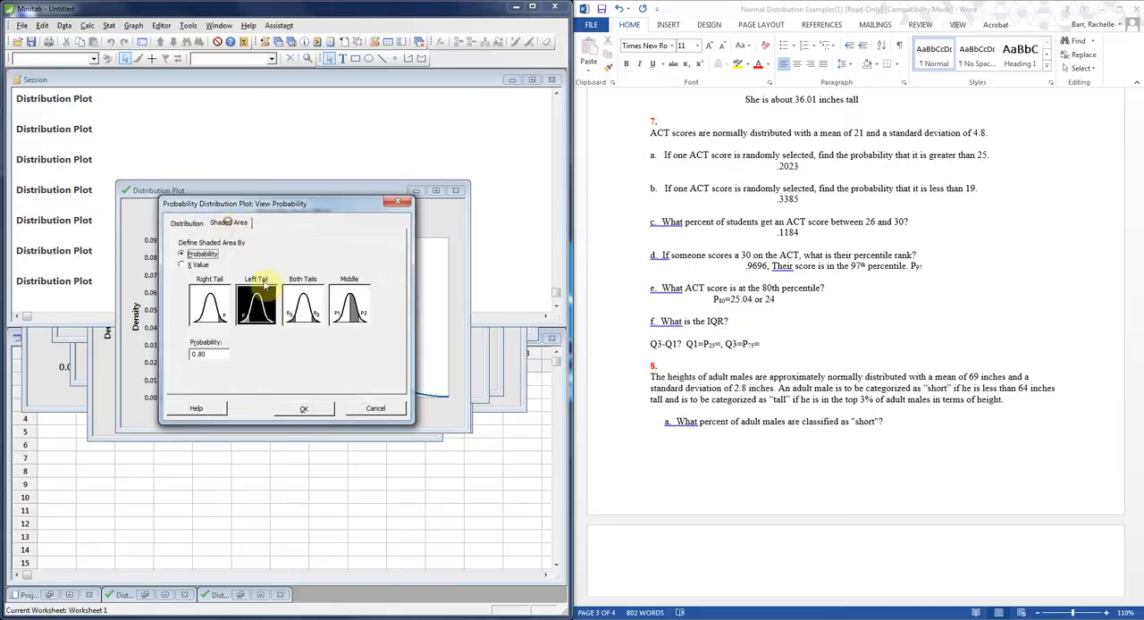
{"action": "left_click", "coordinate": [218, 358]}
{"action": "key", "text": "BackSpace"}
{"action": "key", "text": "BackSpace"}
{"action": "type", "text": "27"}
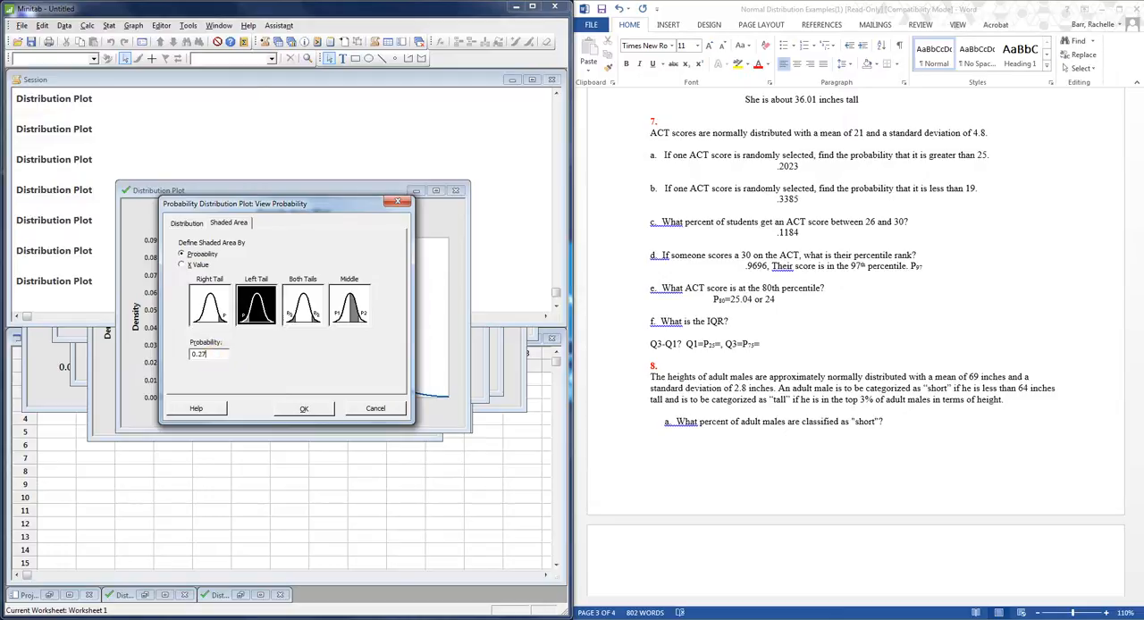
{"action": "type", "text": "5"}
{"action": "left_click", "coordinate": [304, 408]}
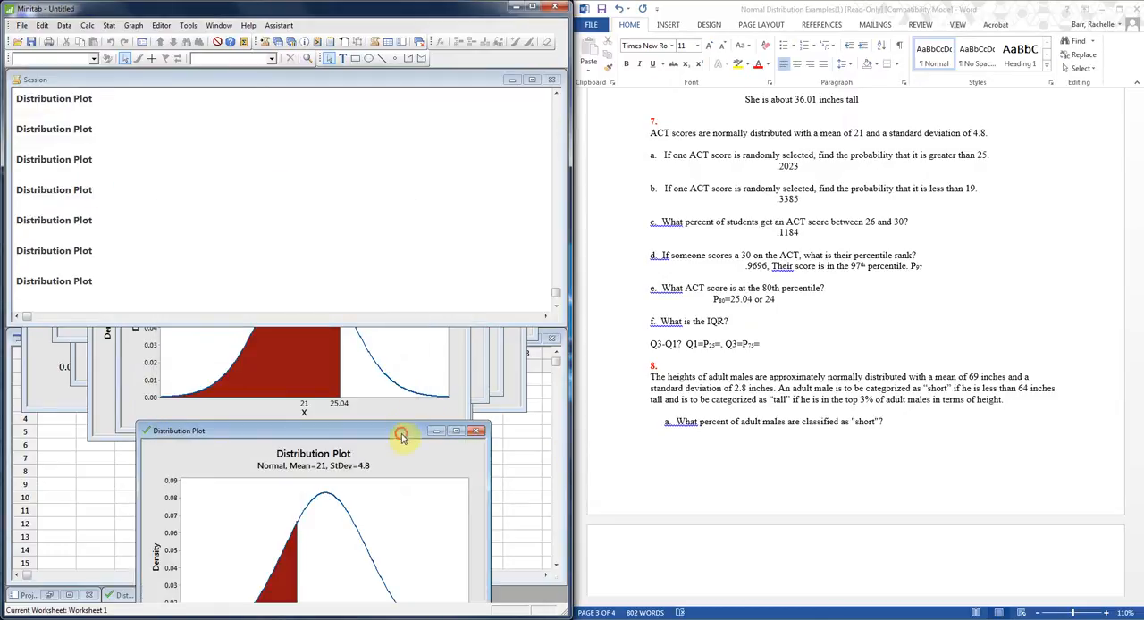
{"action": "left_click_drag", "start_coordinate": [408, 431], "coordinate": [404, 100]}
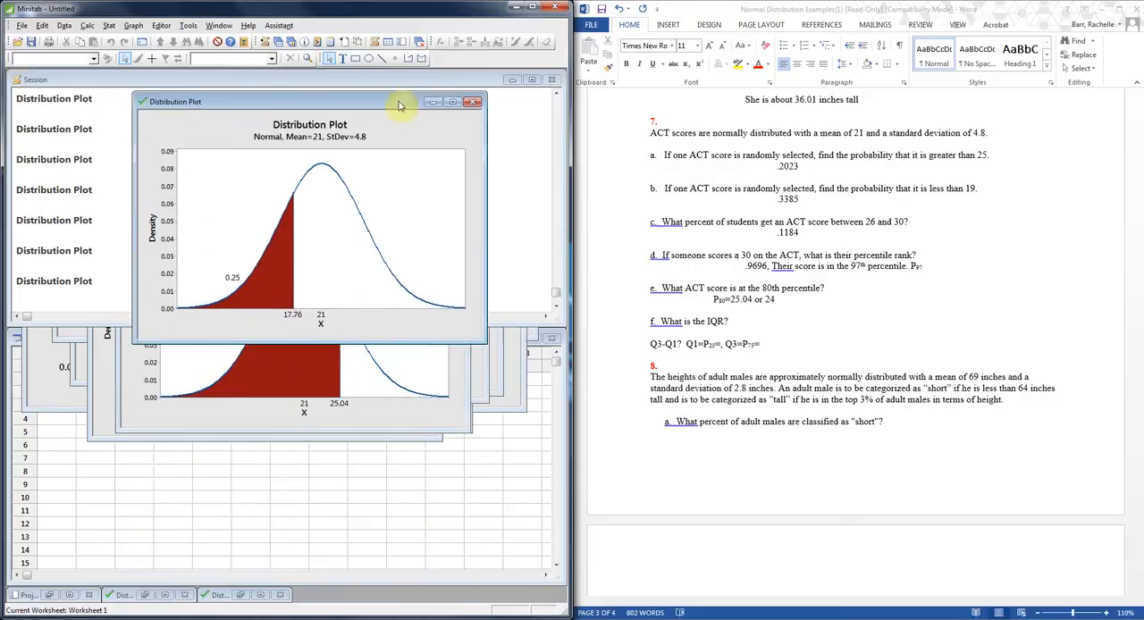
In Word, enter 17.76 after Q1=P25= on the question 7 part f line.
{"action": "left_click", "coordinate": [722, 344]}
{"action": "type", "text": "17.76"}
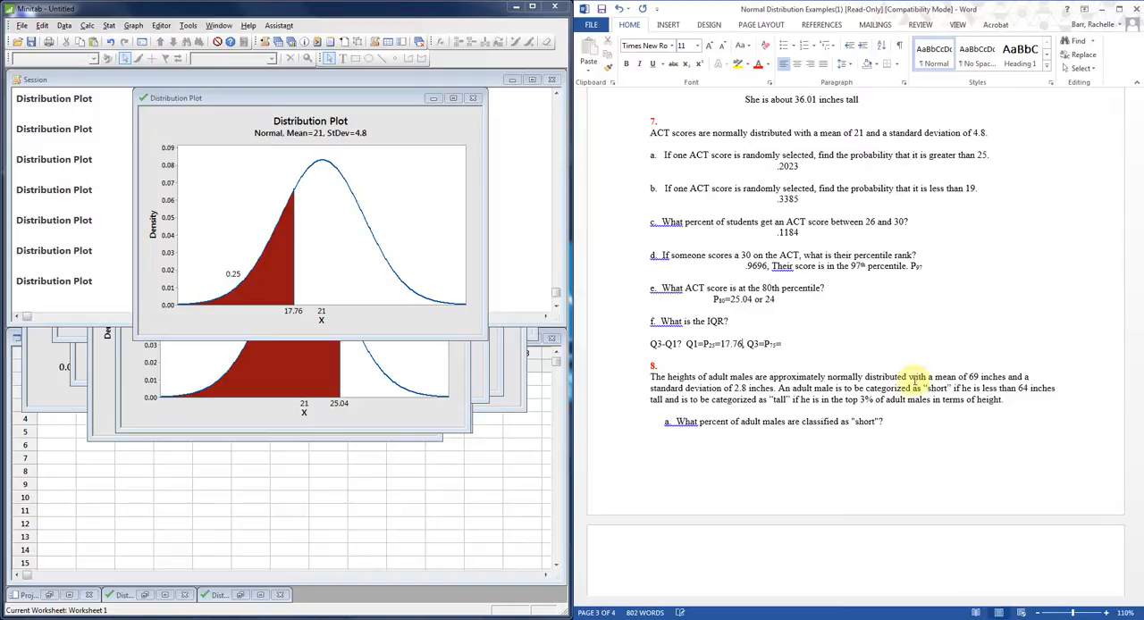
{"action": "left_click", "coordinate": [783, 344]}
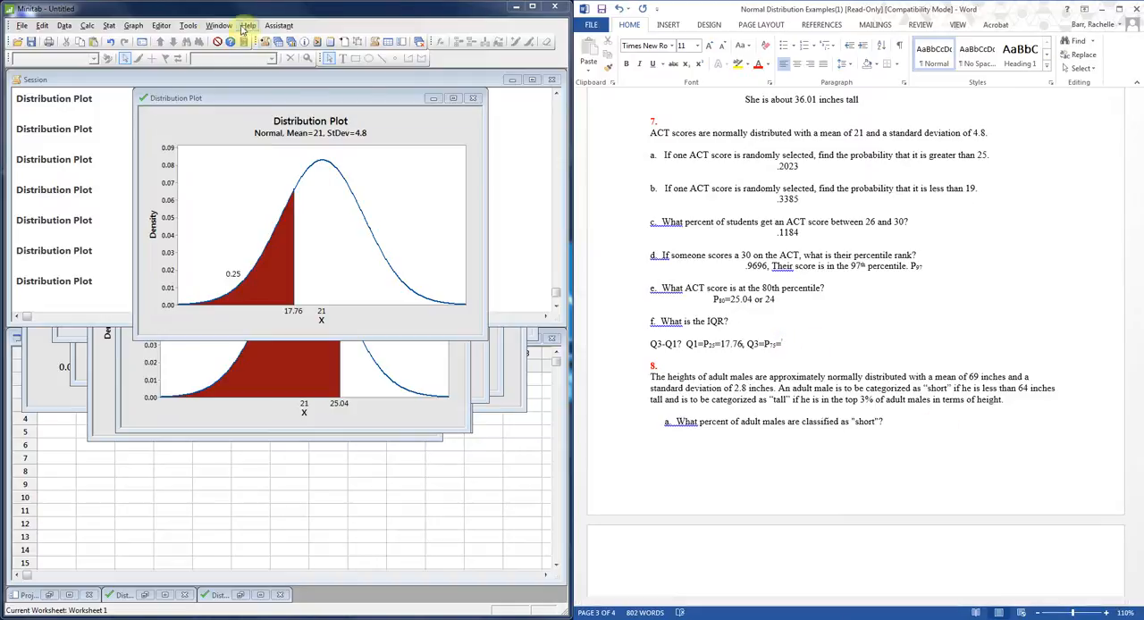
In Minitab, create another View Probability distribution plot shading a left-tail probability of 0.75.
{"action": "left_click", "coordinate": [134, 25]}
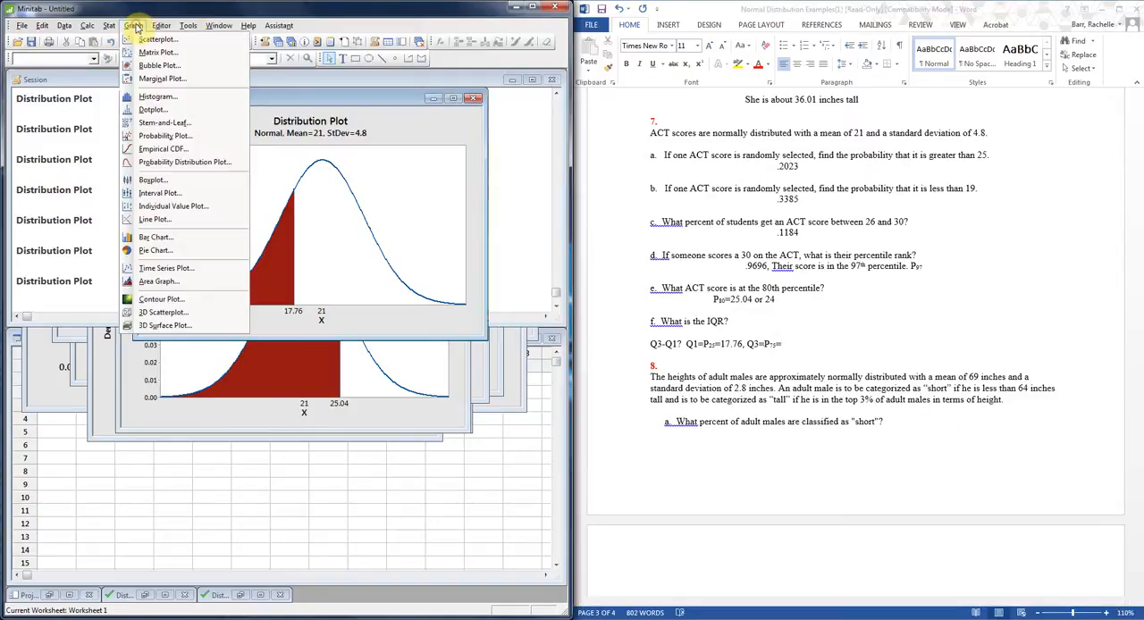
{"action": "left_click", "coordinate": [156, 162]}
{"action": "left_click", "coordinate": [346, 314]}
{"action": "left_click", "coordinate": [301, 356]}
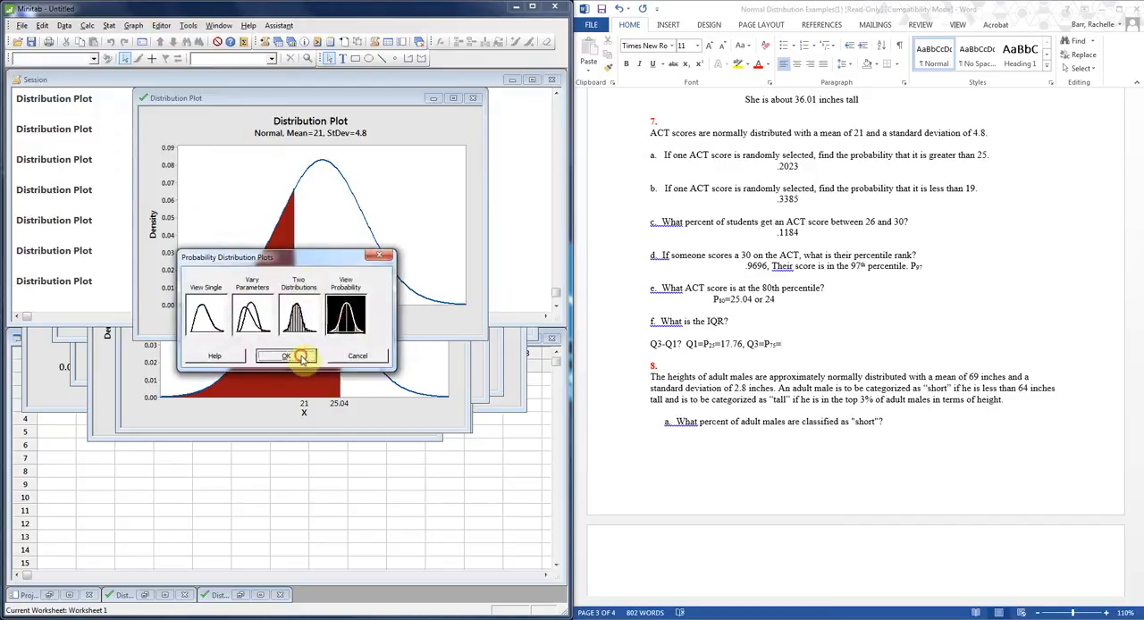
{"action": "left_click", "coordinate": [229, 223]}
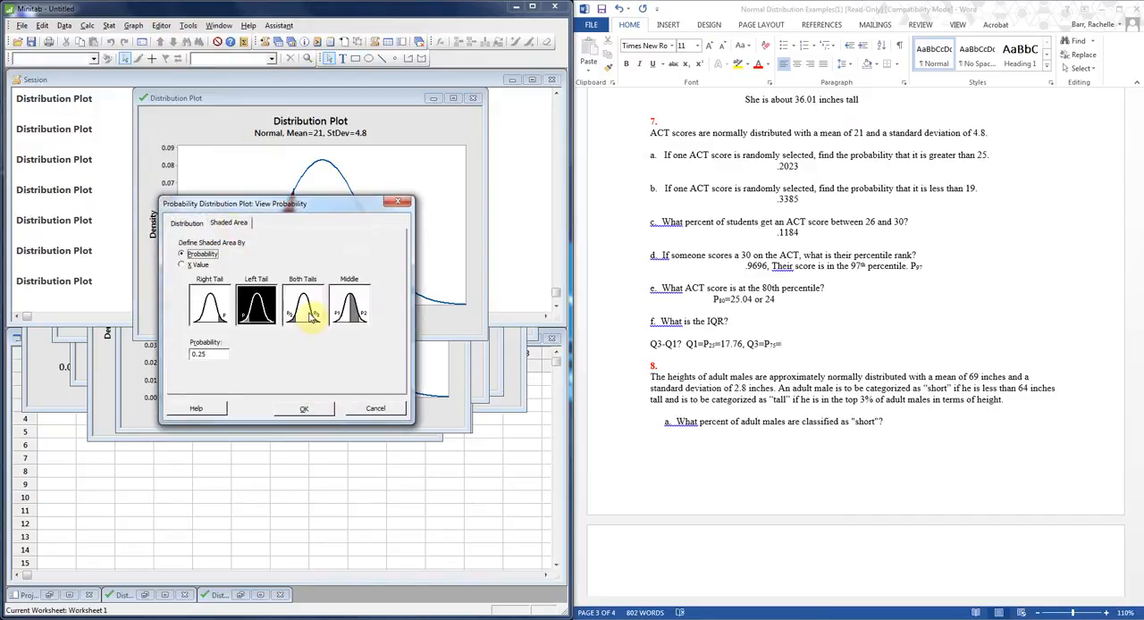
{"action": "left_click", "coordinate": [211, 354]}
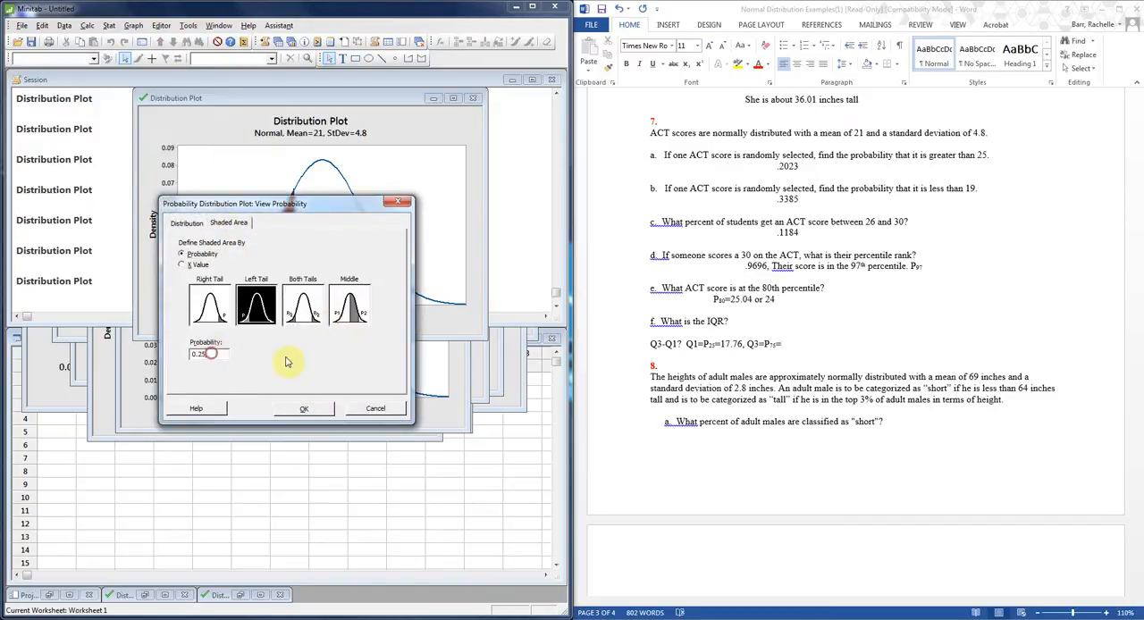
{"action": "key", "text": "BackSpace"}
{"action": "key", "text": "BackSpace"}
{"action": "type", "text": "75"}
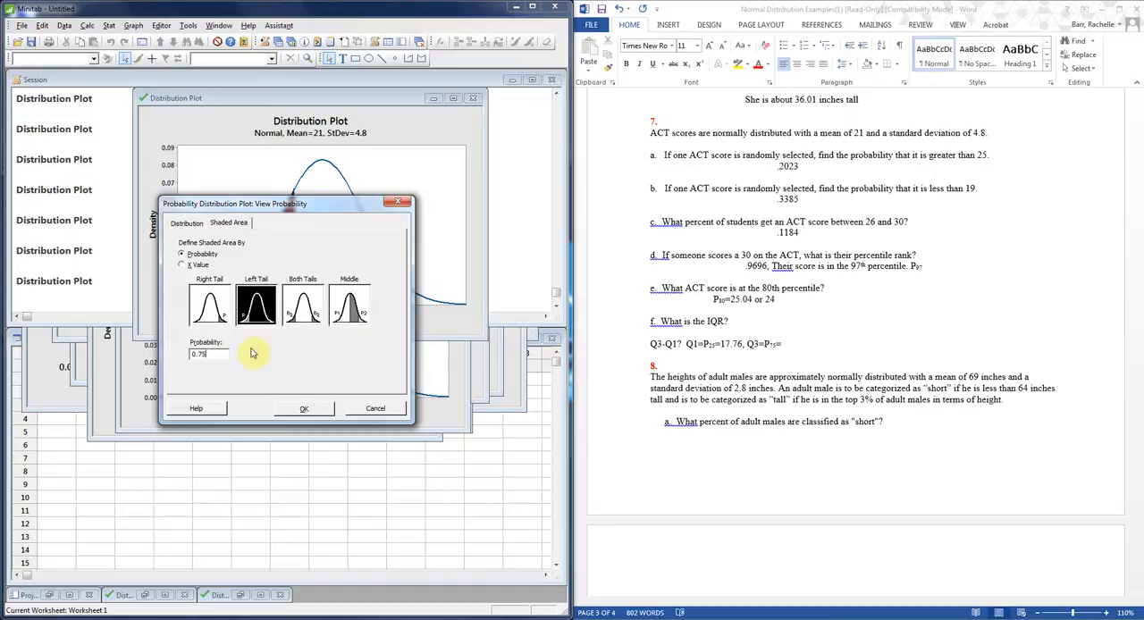
{"action": "left_click", "coordinate": [304, 409]}
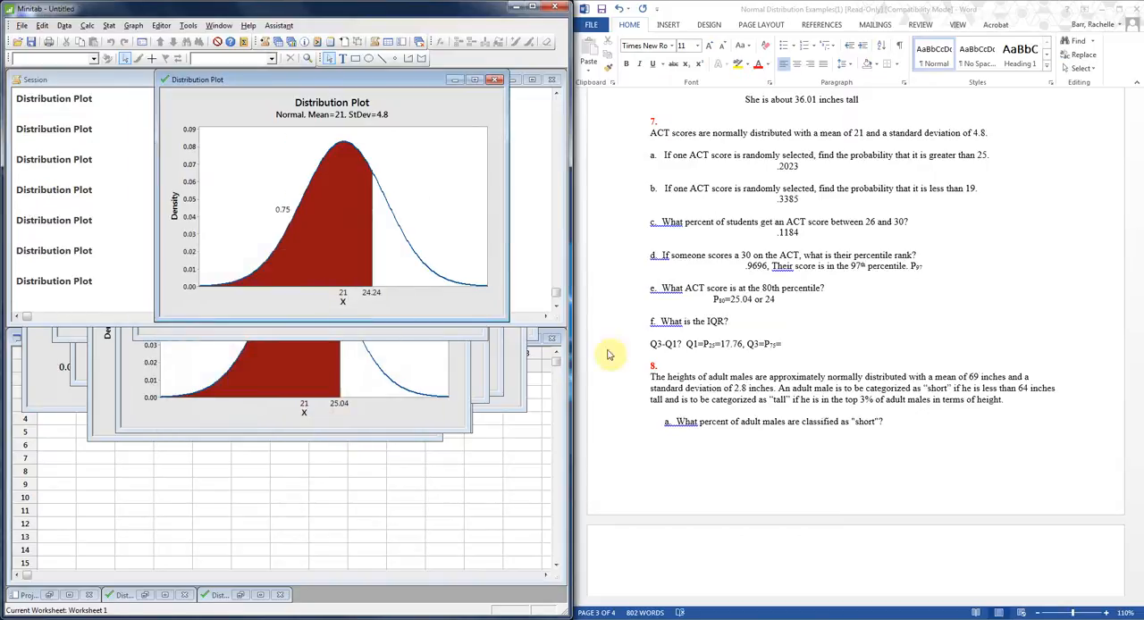
In Word, complete the part f line after Q3=P75= with "24.24, IQR=24.24-17.76=6.48".
{"action": "left_click", "coordinate": [799, 346]}
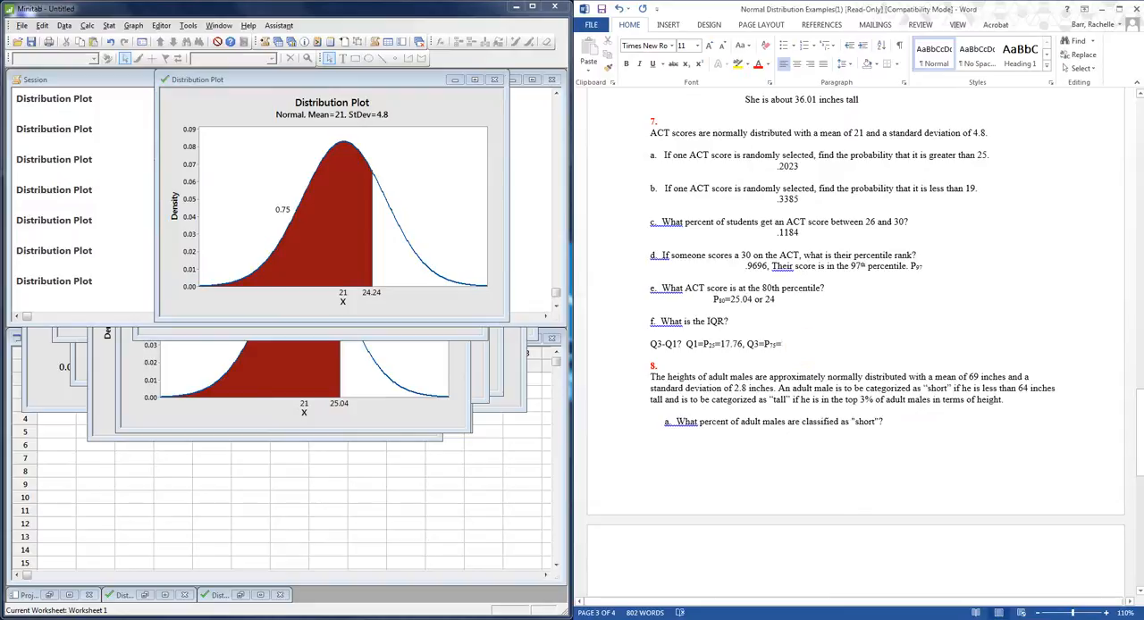
{"action": "type", "text": "24.24"}
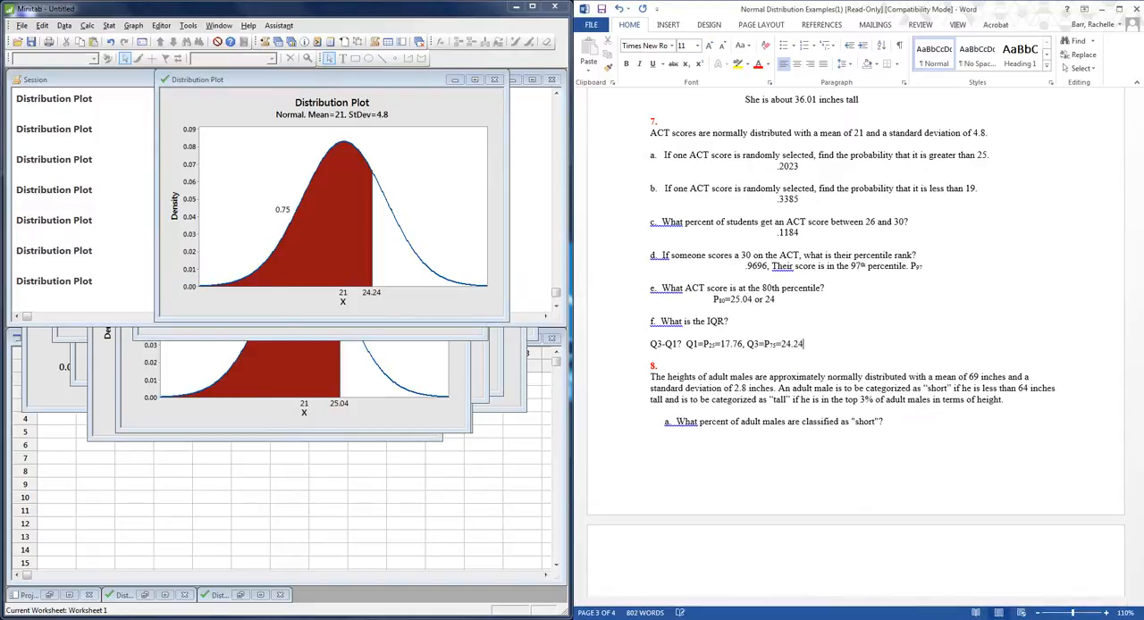
{"action": "type", "text": ", IQ"}
{"action": "type", "text": "R="}
{"action": "type", "text": "="}
{"action": "type", "text": "2"}
{"action": "type", "text": "4"}
{"action": "type", "text": ".24-17"}
{"action": "type", "text": ".76="}
{"action": "type", "text": "6.48"}
Insert blank space after the part f answer so that question 8 starts on the next page.
{"action": "key", "text": "Return"}
{"action": "key", "text": "Return"}
{"action": "key", "text": "Return"}
{"action": "key", "text": "Return"}
{"action": "key", "text": "Return"}
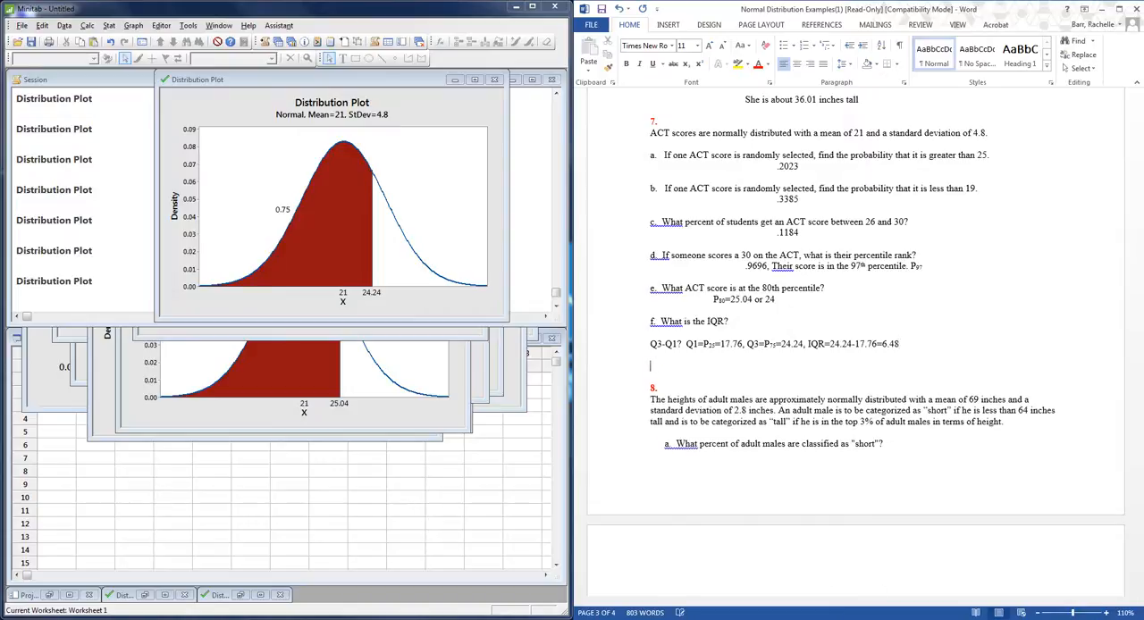
{"action": "key", "text": "Return"}
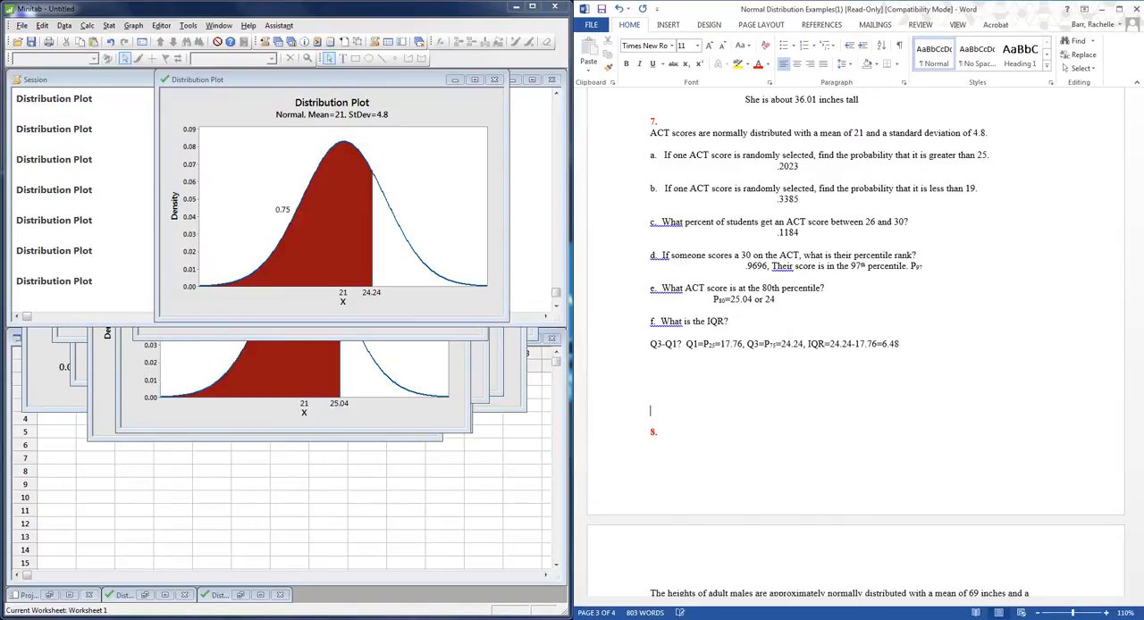
{"action": "key", "text": "ctrl+Return"}
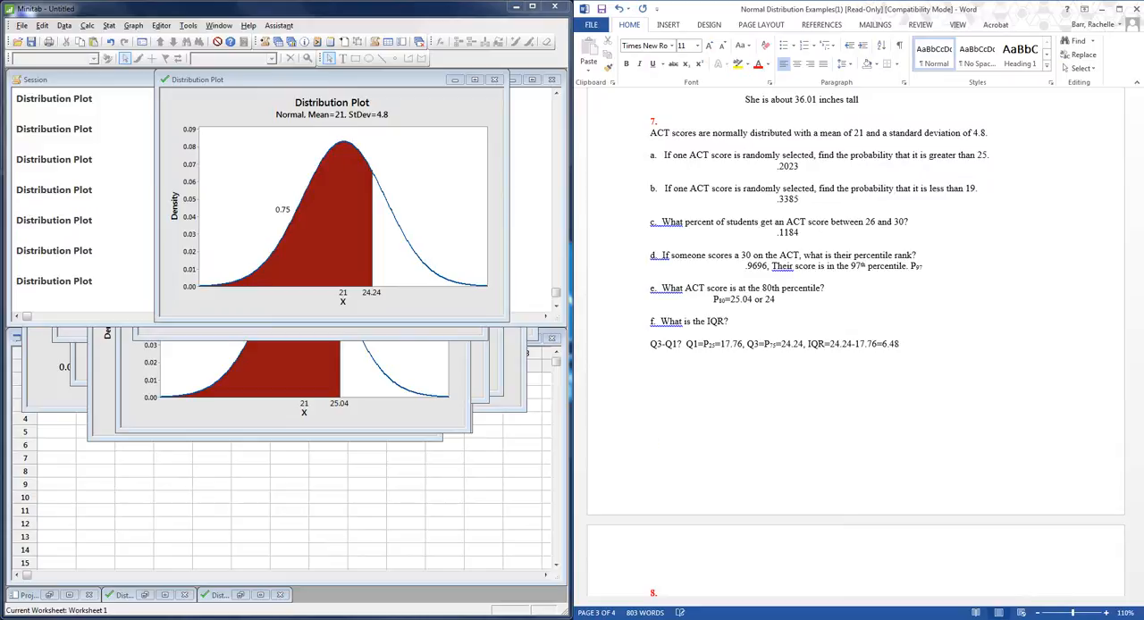
Enter "P(H<64)=" on the line below question 8 part a.
{"action": "scroll", "coordinate": [814, 268], "scroll_direction": "down", "scroll_amount": 10}
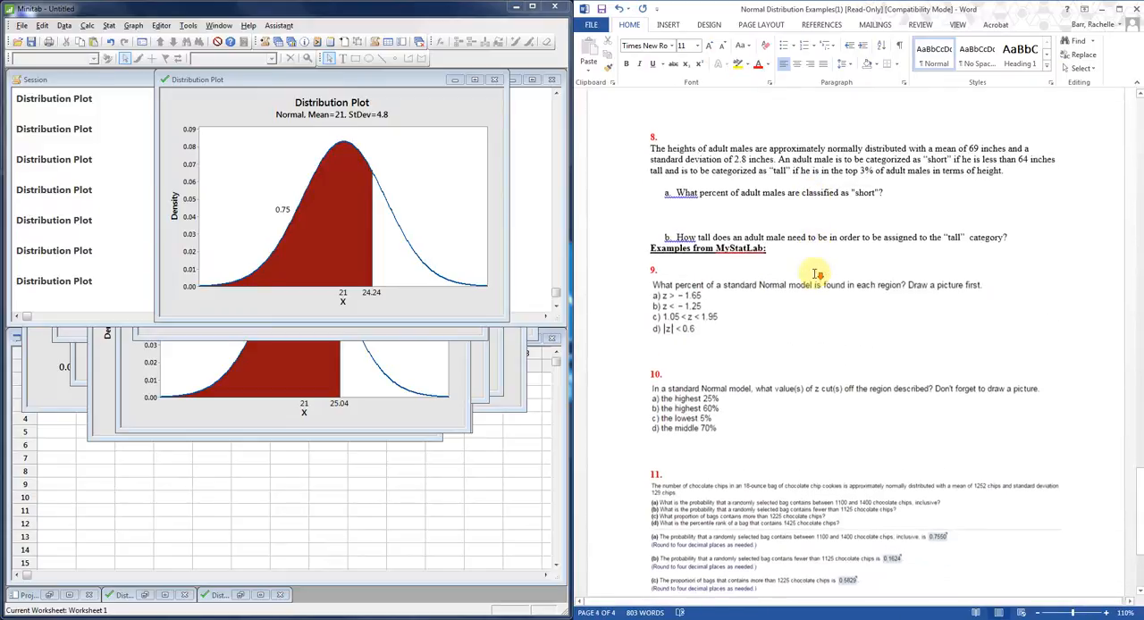
{"action": "scroll", "coordinate": [816, 274], "scroll_direction": "down", "scroll_amount": 2}
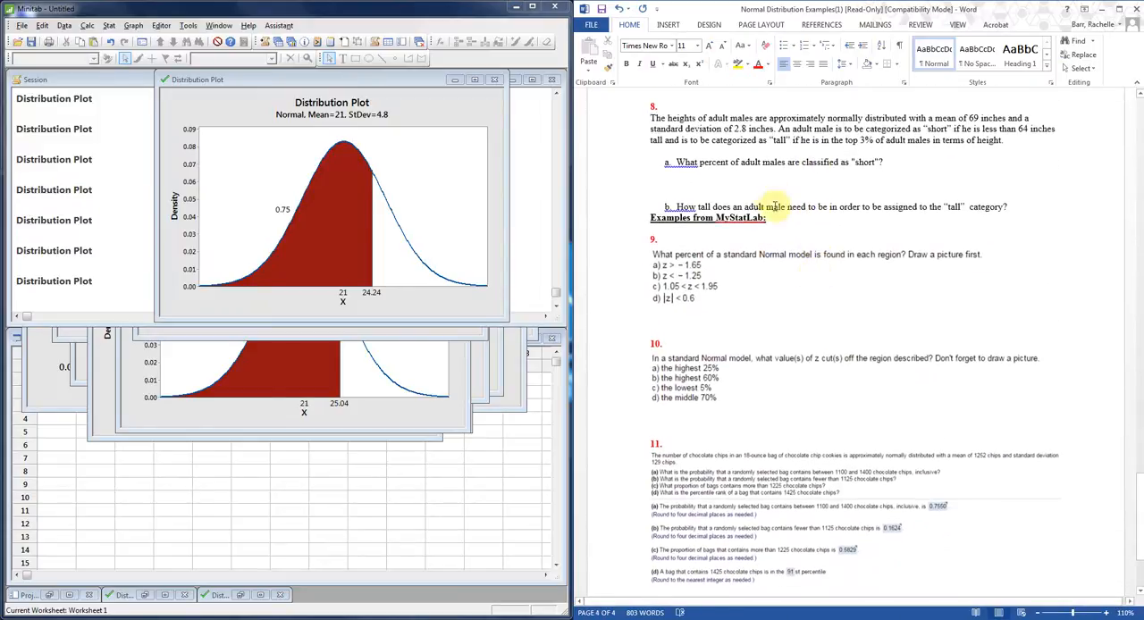
{"action": "scroll", "coordinate": [769, 199], "scroll_direction": "up", "scroll_amount": 2}
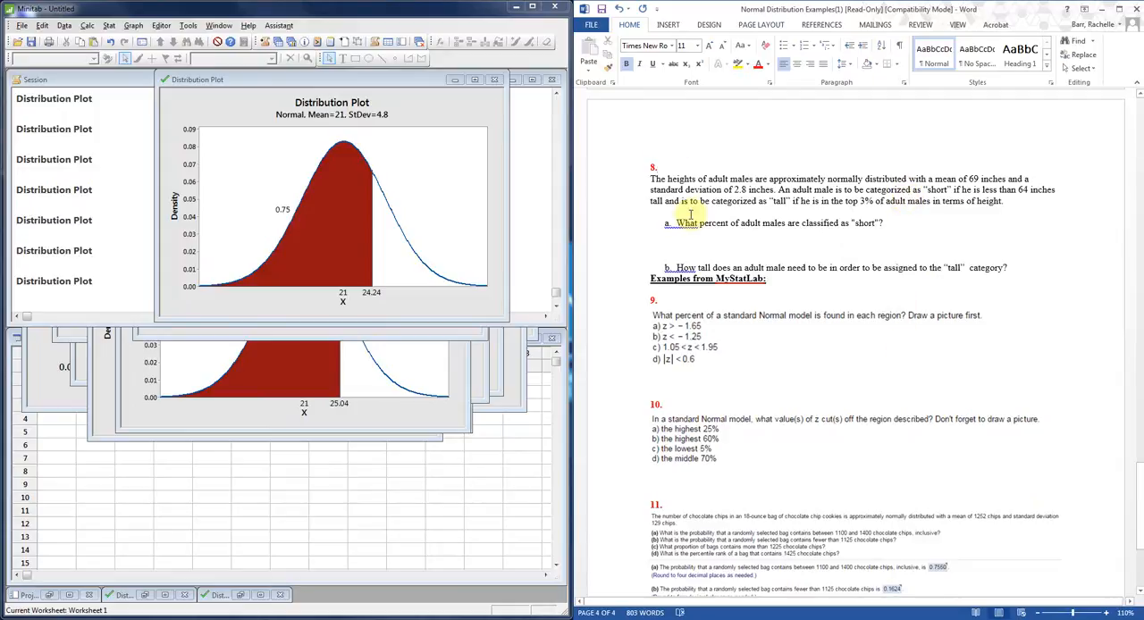
{"action": "left_click", "coordinate": [671, 242]}
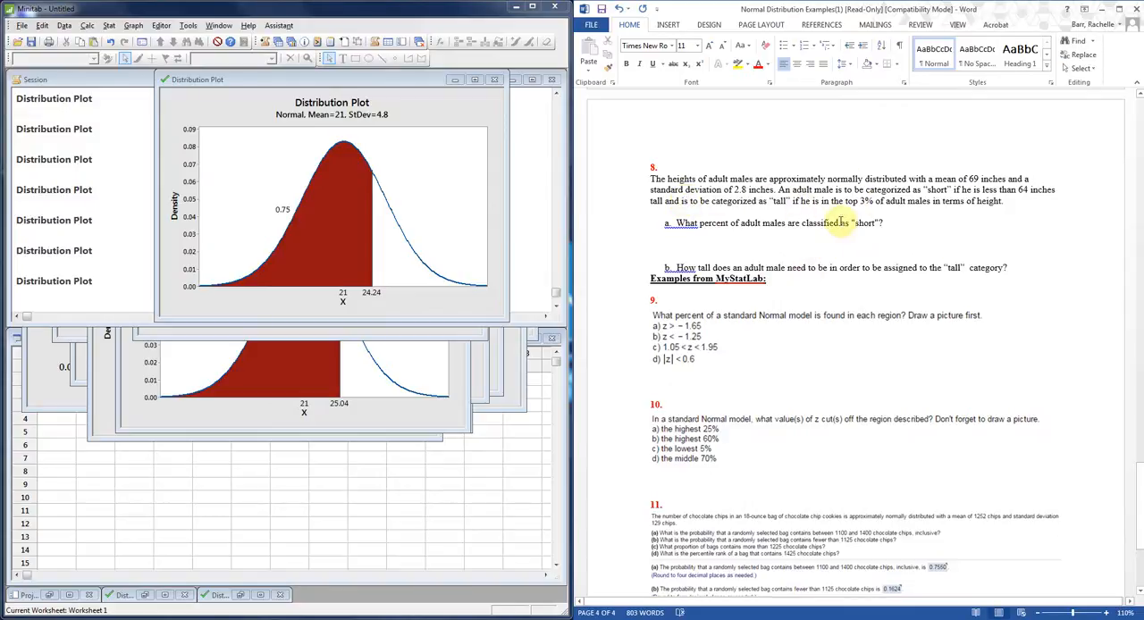
{"action": "type", "text": "P(H"}
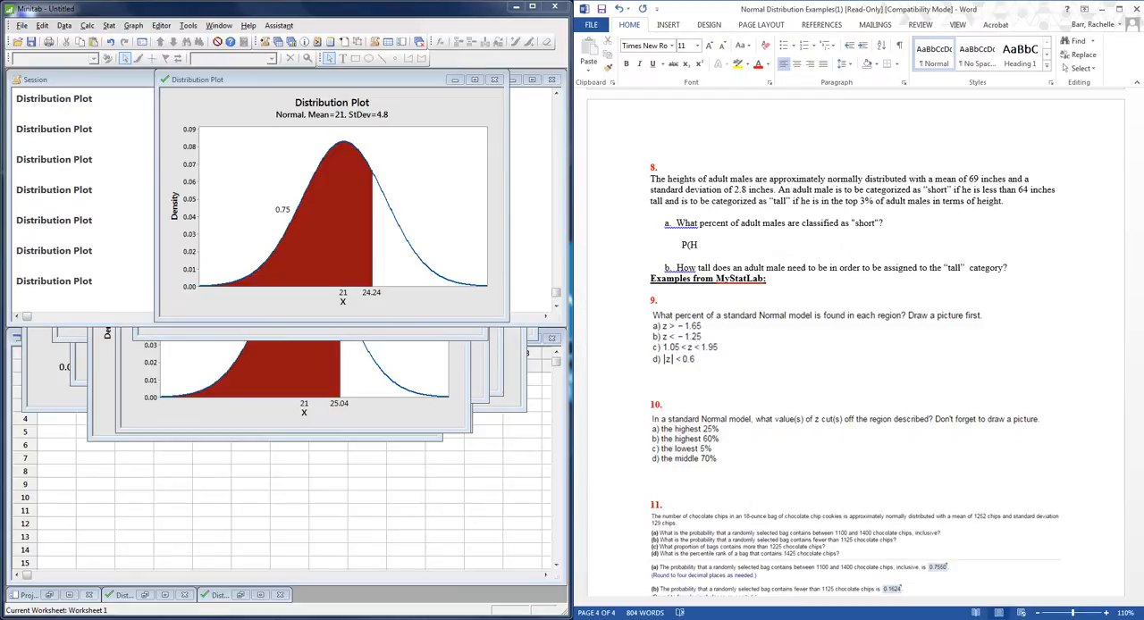
{"action": "type", "text": "<64)="}
Add two line breaks after question 8 part b to make answer space above the MyStatLab examples heading.
{"action": "left_click", "coordinate": [1010, 267]}
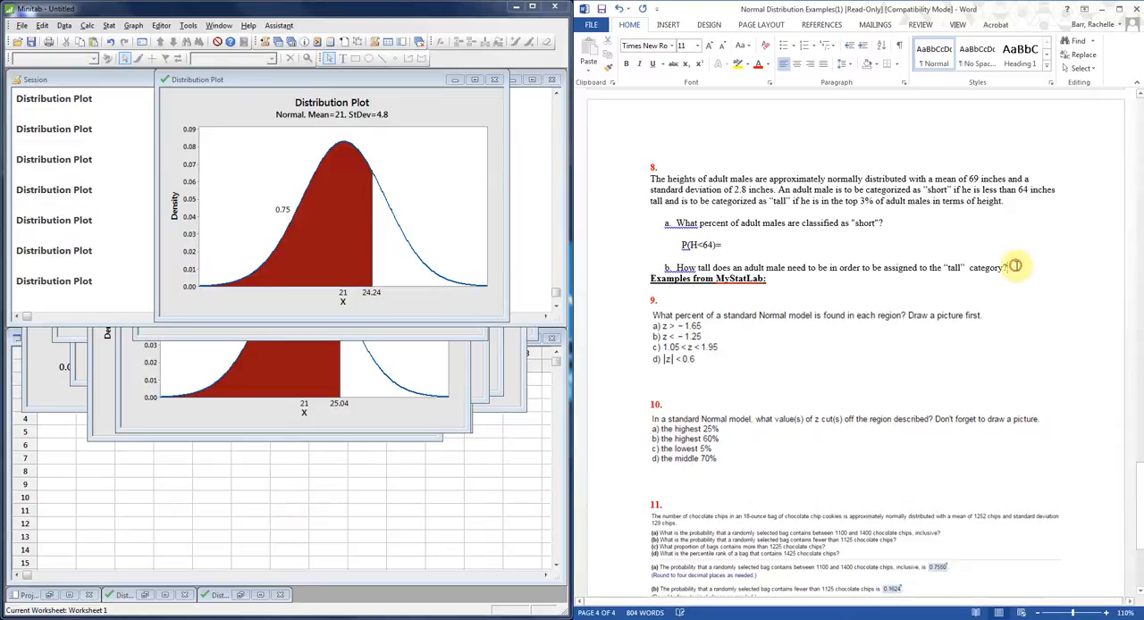
{"action": "key", "text": "Return"}
{"action": "key", "text": "Return"}
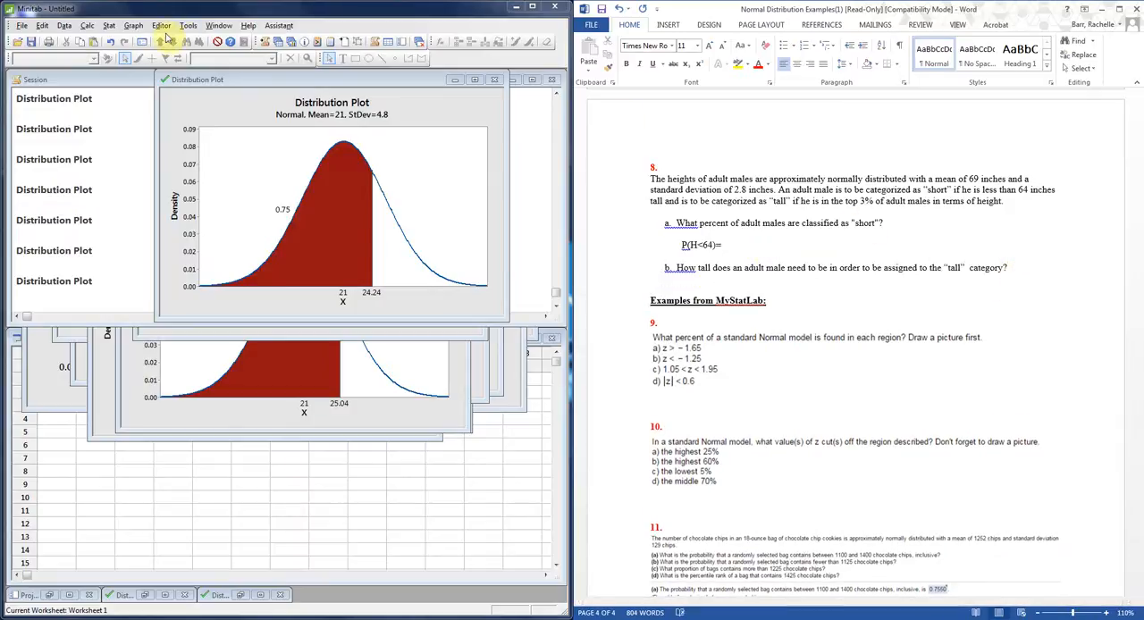
In Minitab, start a View Probability plot and set the normal distribution's mean to 69 and standard deviation to 2.8.
{"action": "left_click", "coordinate": [132, 25]}
{"action": "left_click", "coordinate": [182, 166]}
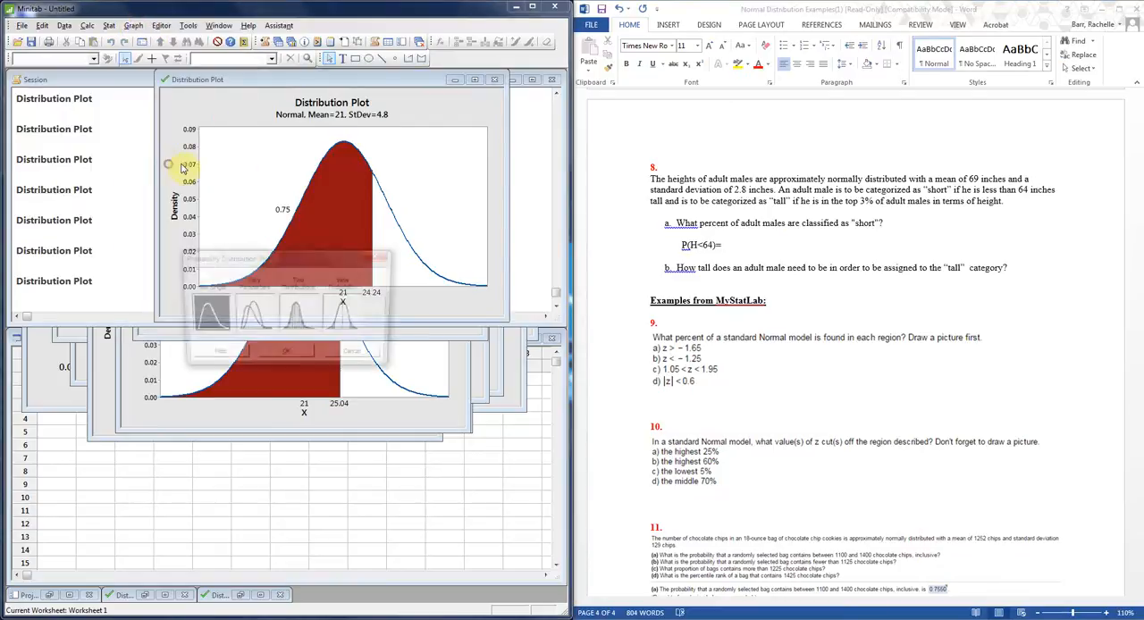
{"action": "left_click", "coordinate": [343, 313]}
{"action": "left_click", "coordinate": [292, 354]}
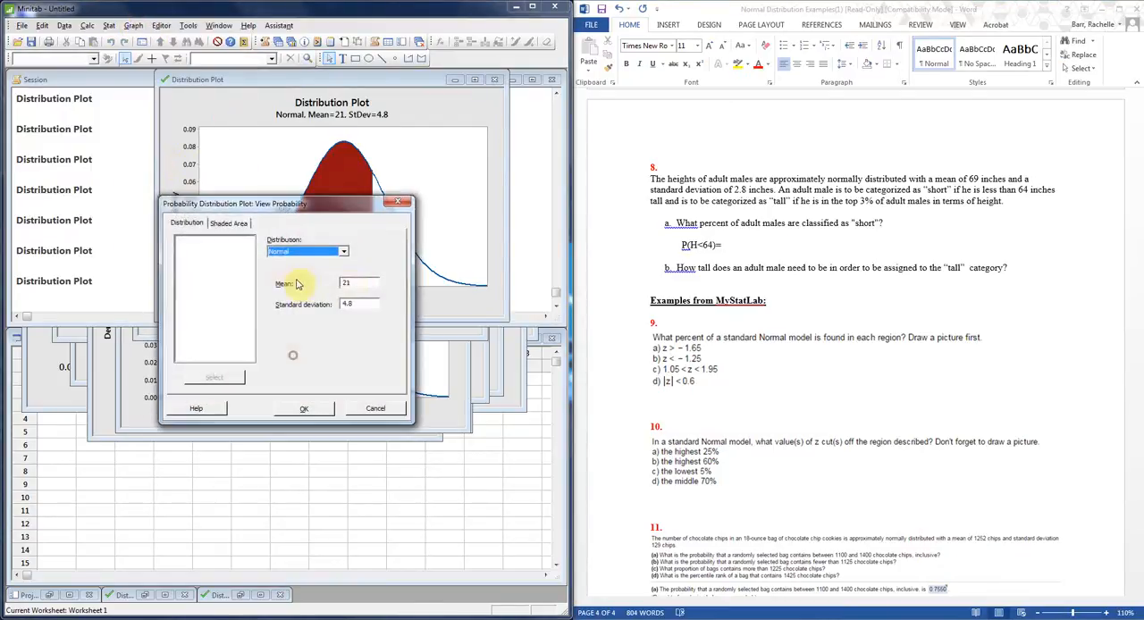
{"action": "double_click", "coordinate": [354, 283]}
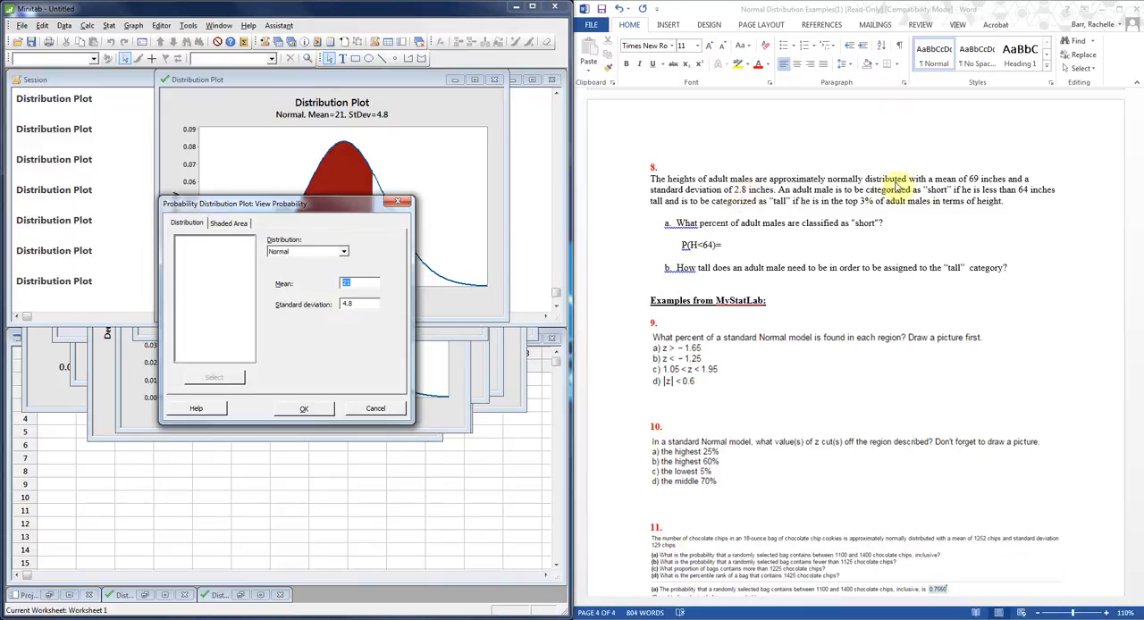
{"action": "type", "text": "69"}
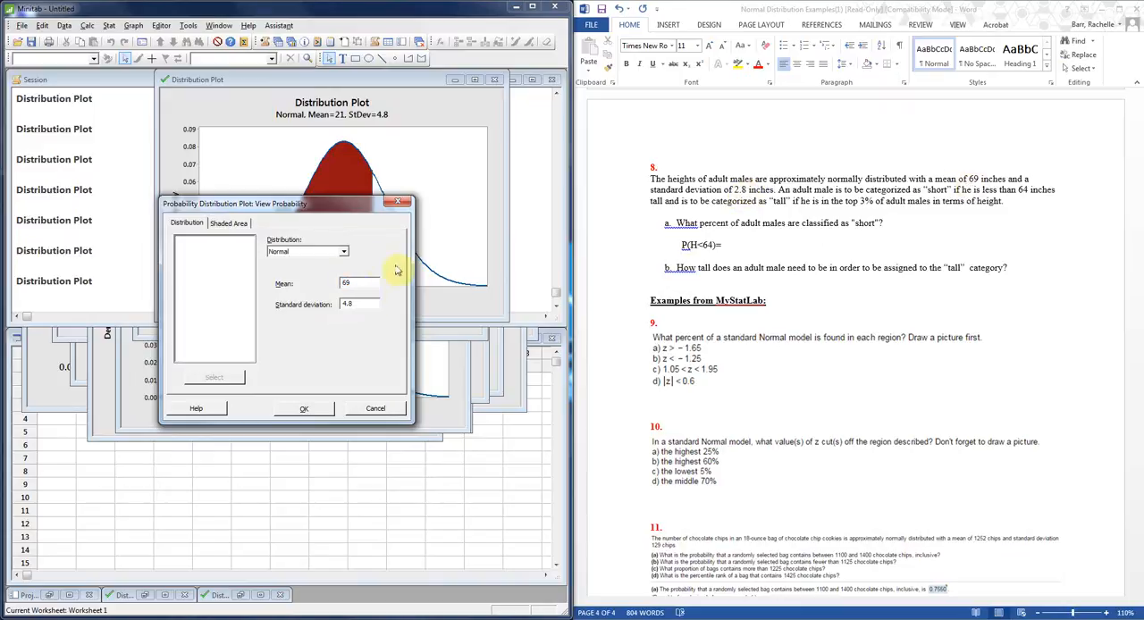
{"action": "double_click", "coordinate": [350, 305]}
{"action": "key", "text": "BackSpace"}
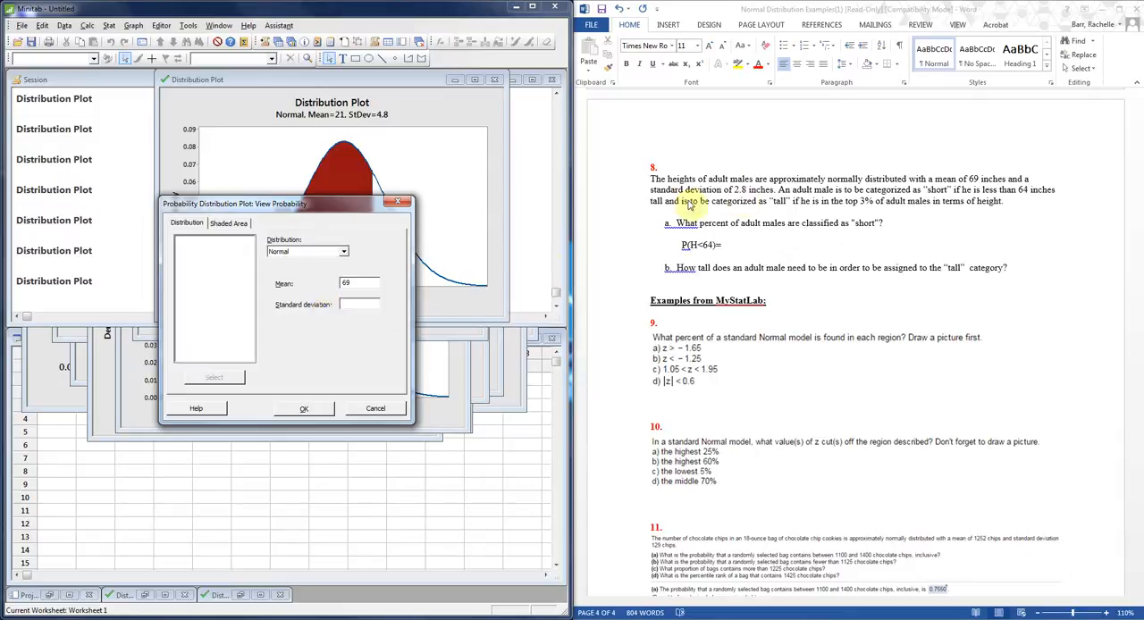
{"action": "type", "text": "2.8"}
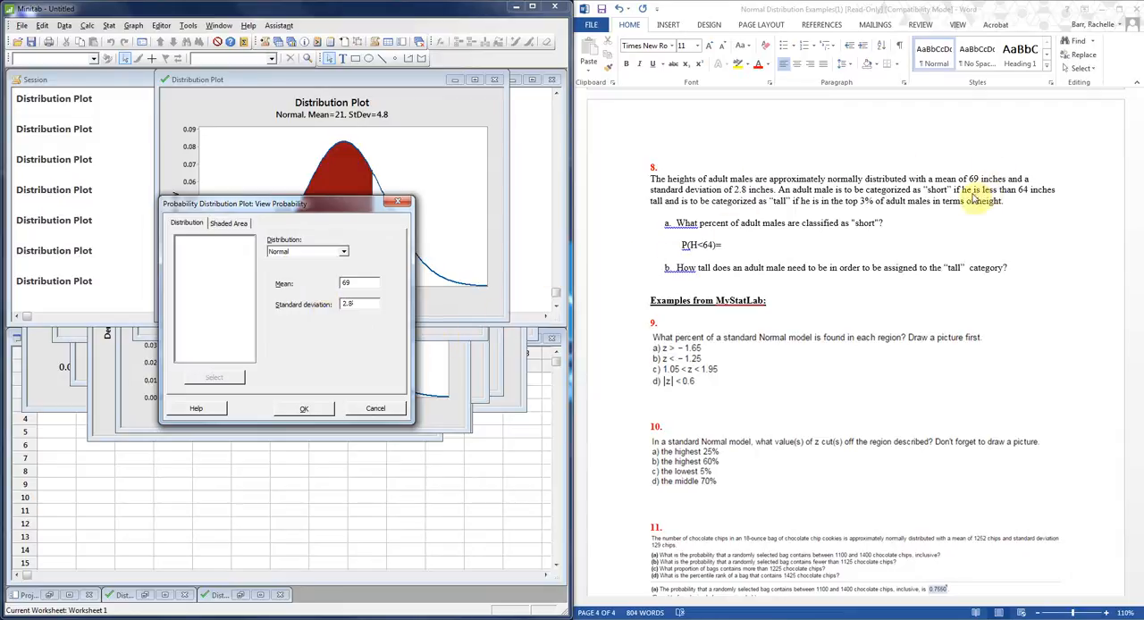
Shade the left tail below an X value of 64 and create the distribution plot.
{"action": "left_click", "coordinate": [236, 223]}
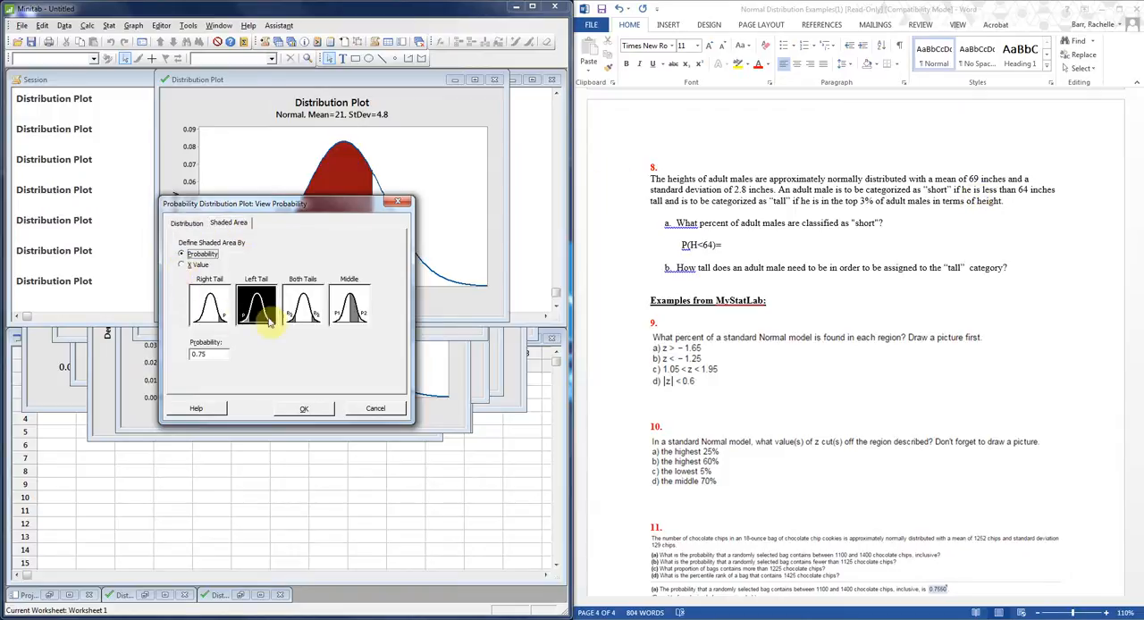
{"action": "left_click", "coordinate": [189, 265]}
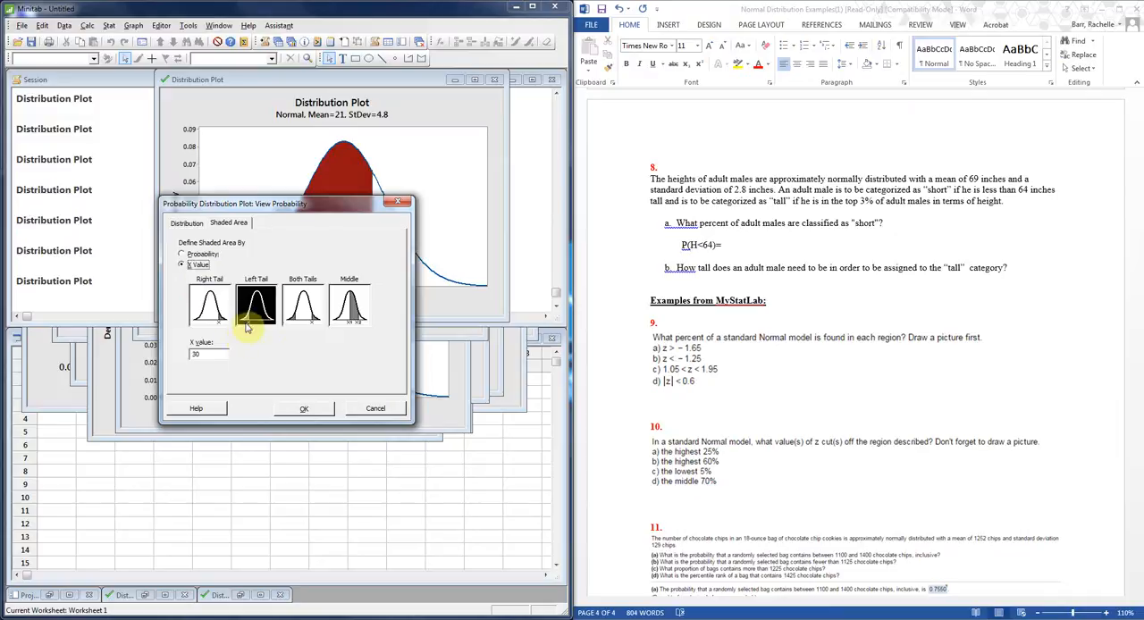
{"action": "double_click", "coordinate": [223, 356]}
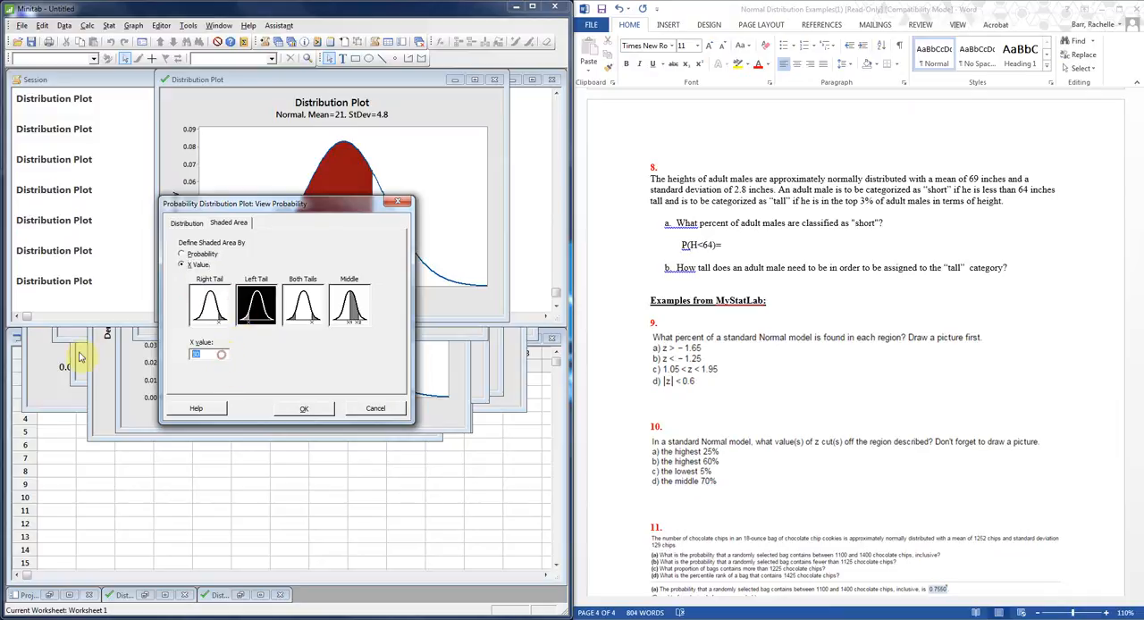
{"action": "type", "text": "64"}
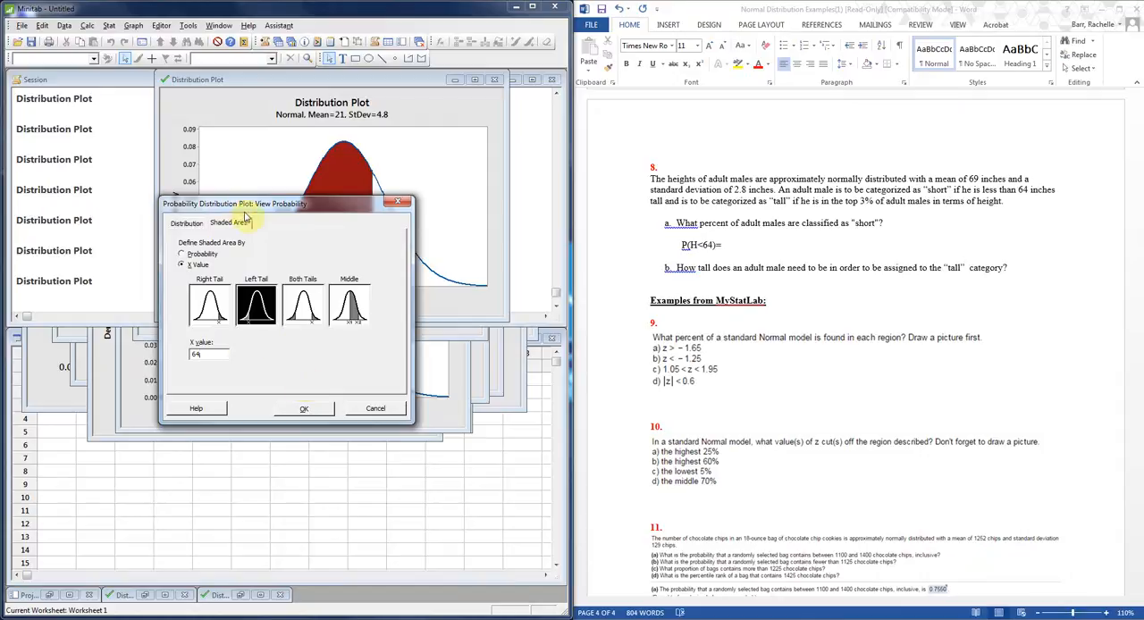
{"action": "left_click", "coordinate": [315, 410]}
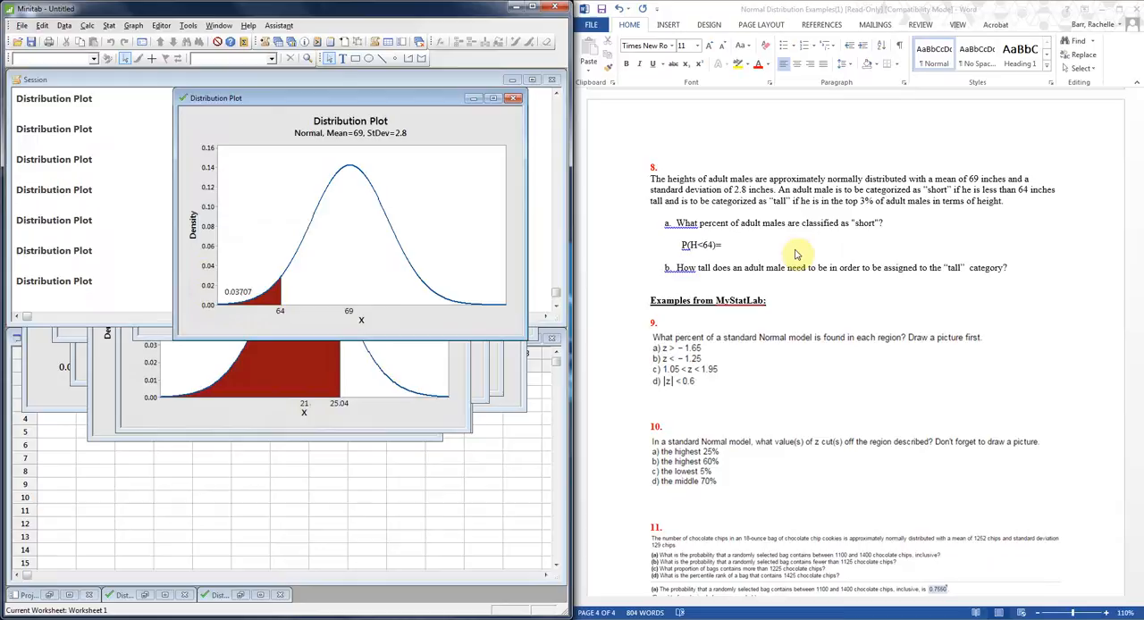
In Word, complete the "P(H<64)=" line of question 8 part a with 0.03707.
{"action": "left_click", "coordinate": [731, 244]}
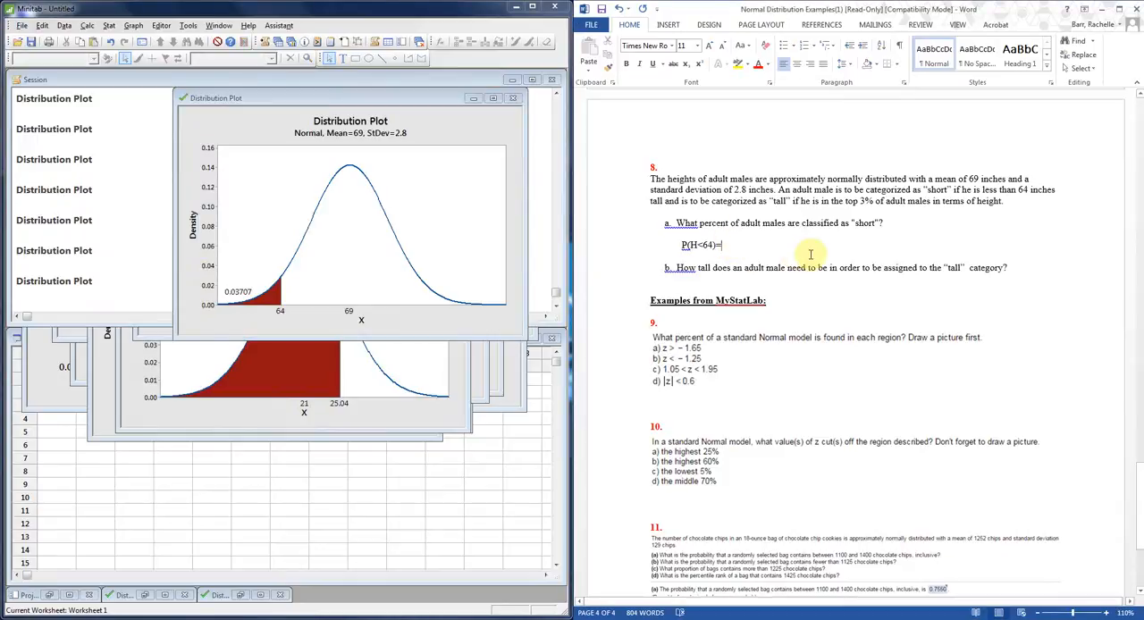
{"action": "type", "text": "0."}
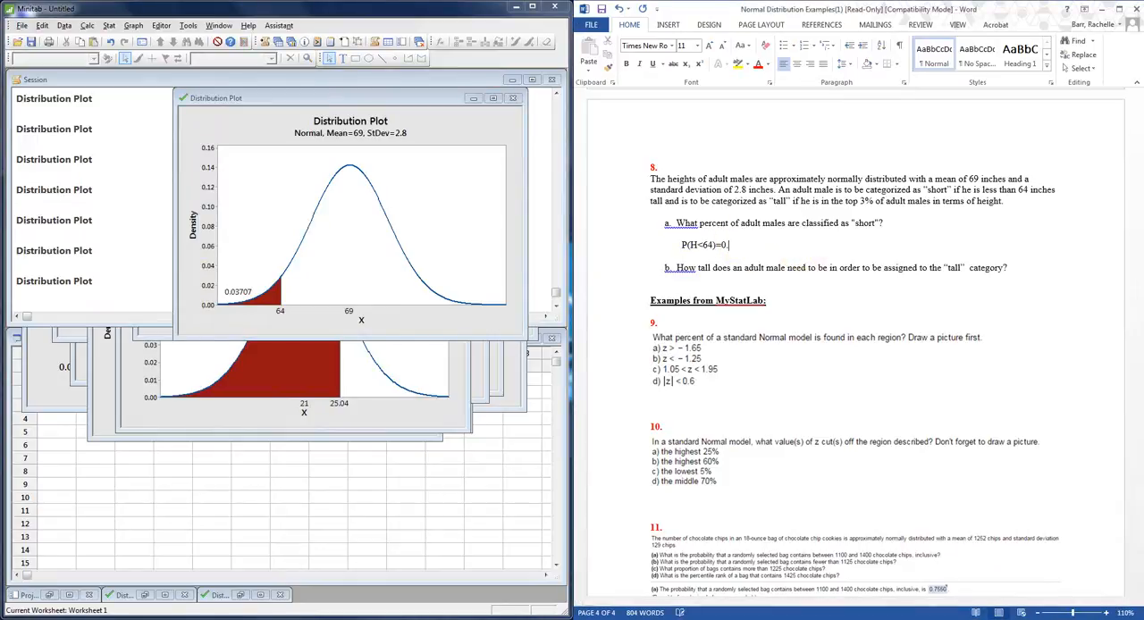
{"action": "type", "text": "03707"}
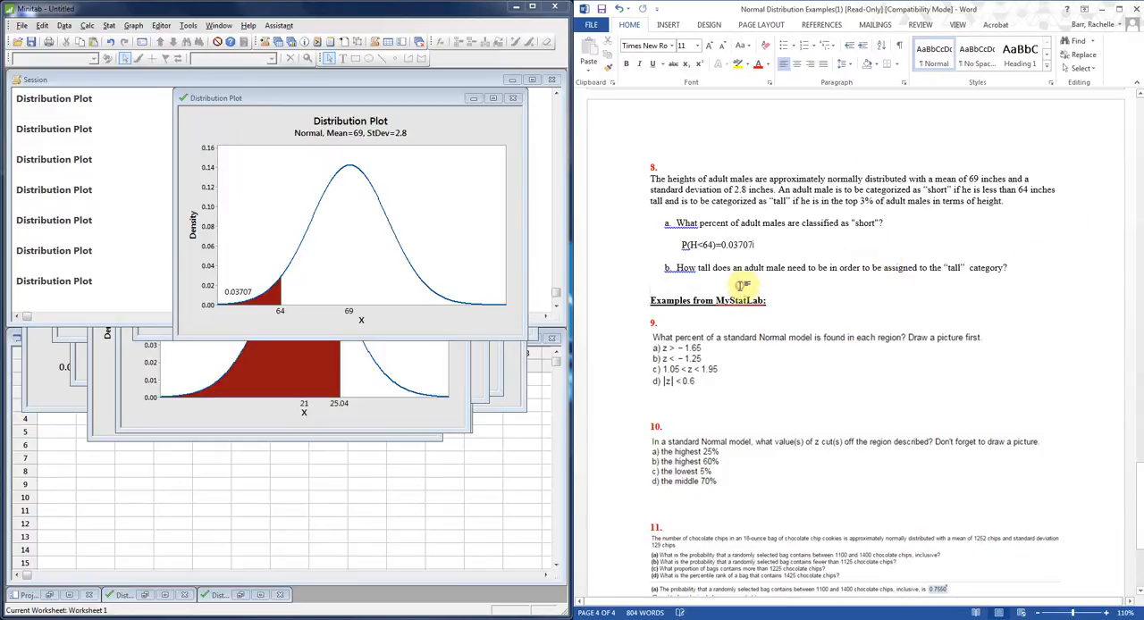
Enter "P(H>????)=0.03" on an indented line below question 8 part b.
{"action": "key", "text": "Tab"}
{"action": "key", "text": "Tab"}
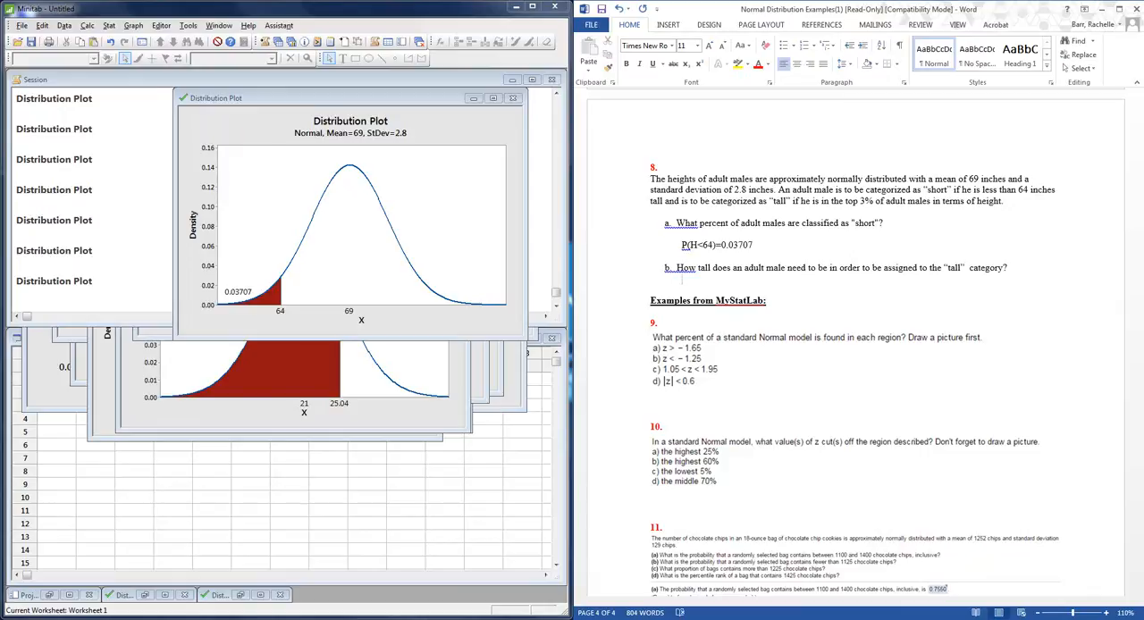
{"action": "type", "text": "P(H>????)="}
{"action": "type", "text": ".03"}
{"action": "key", "text": "Left"}
{"action": "key", "text": "Left"}
{"action": "type", "text": "0"}
In Minitab, create another View Probability plot of the same normal distribution, shading the right tail by a probability of 0.03.
{"action": "left_click", "coordinate": [133, 25]}
{"action": "left_click", "coordinate": [172, 162]}
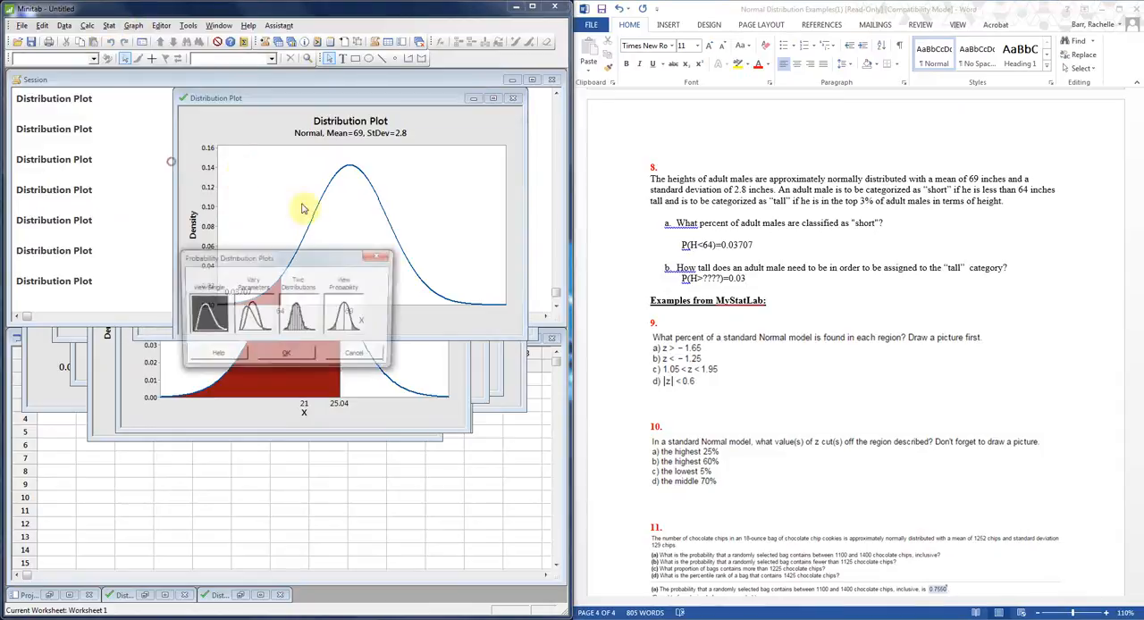
{"action": "left_click", "coordinate": [356, 327]}
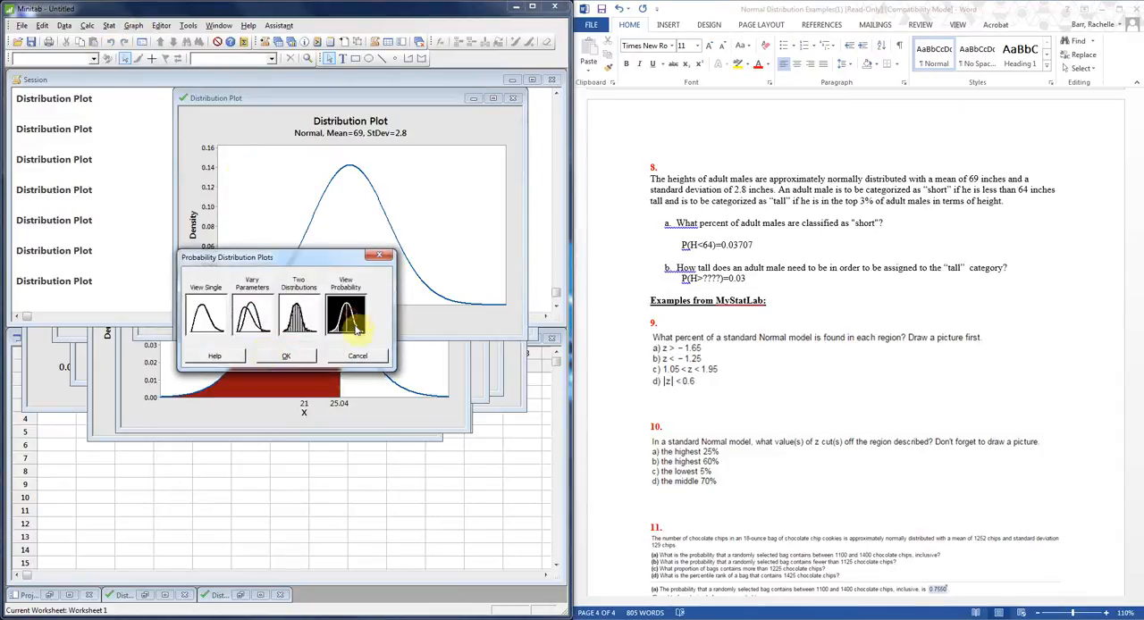
{"action": "left_click", "coordinate": [288, 357]}
{"action": "left_click", "coordinate": [229, 223]}
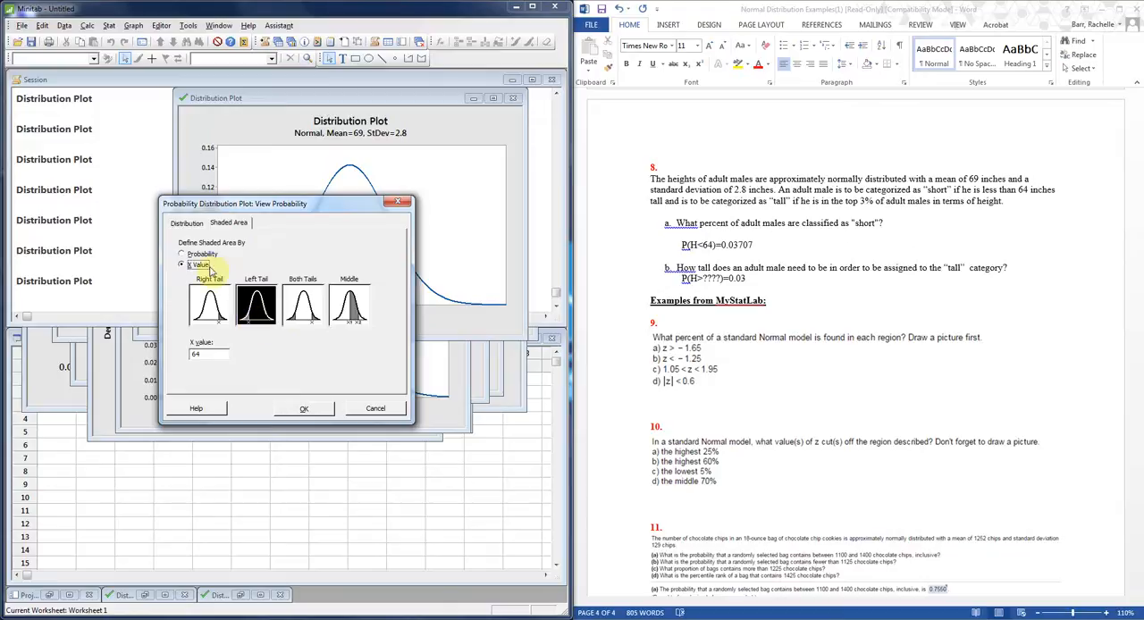
{"action": "left_click", "coordinate": [196, 254]}
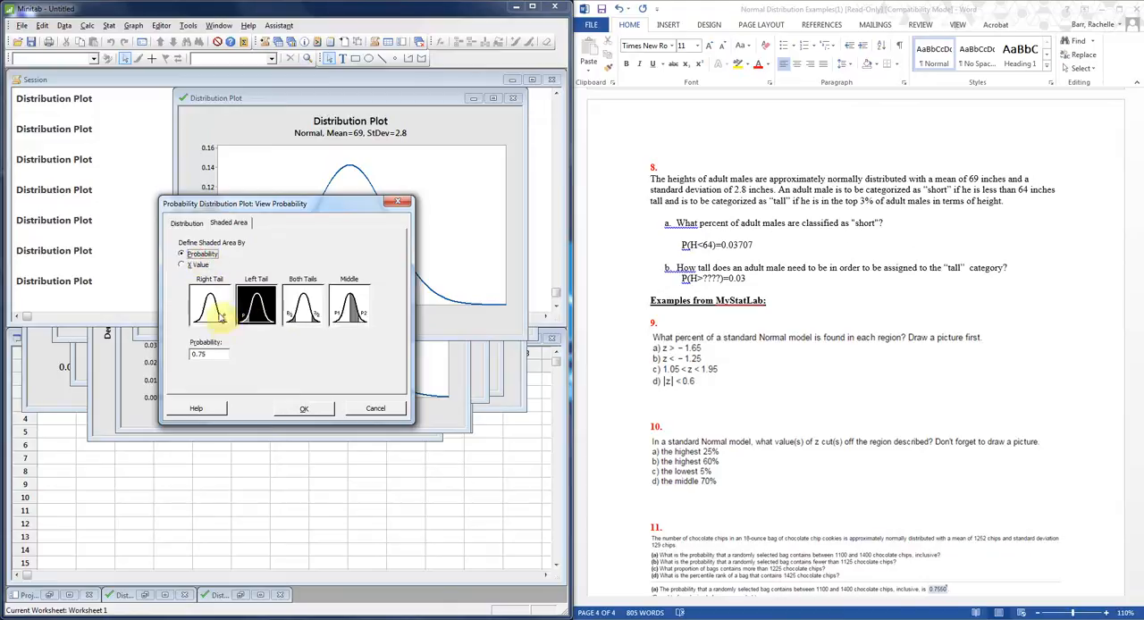
{"action": "left_click", "coordinate": [215, 315]}
{"action": "left_click", "coordinate": [215, 355]}
{"action": "key", "text": "BackSpace"}
{"action": "key", "text": "BackSpace"}
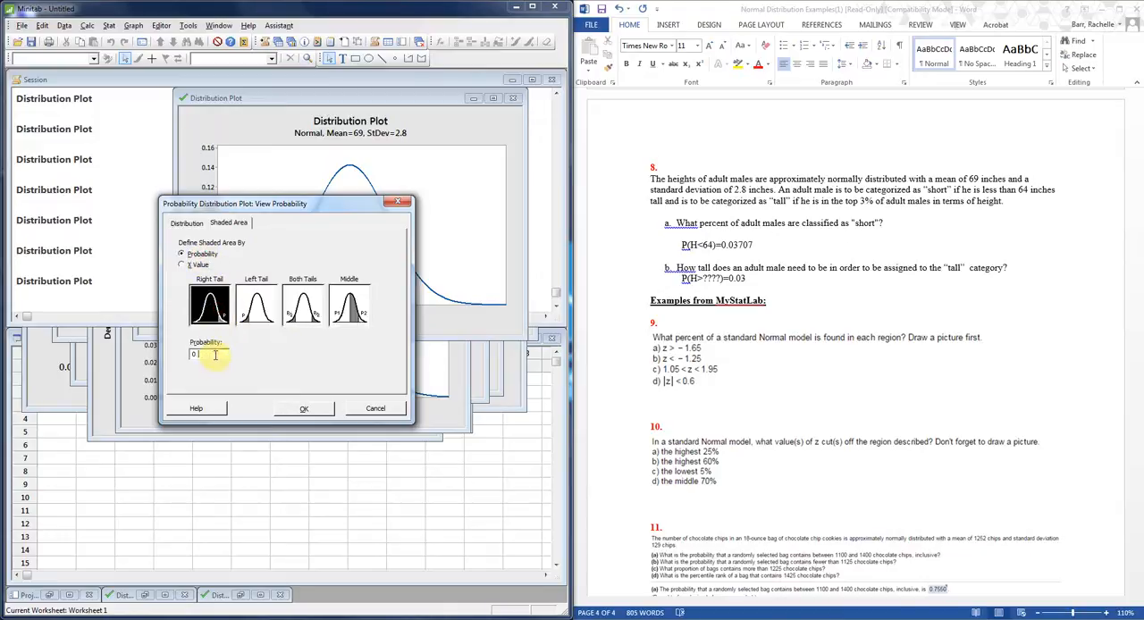
{"action": "type", "text": "03"}
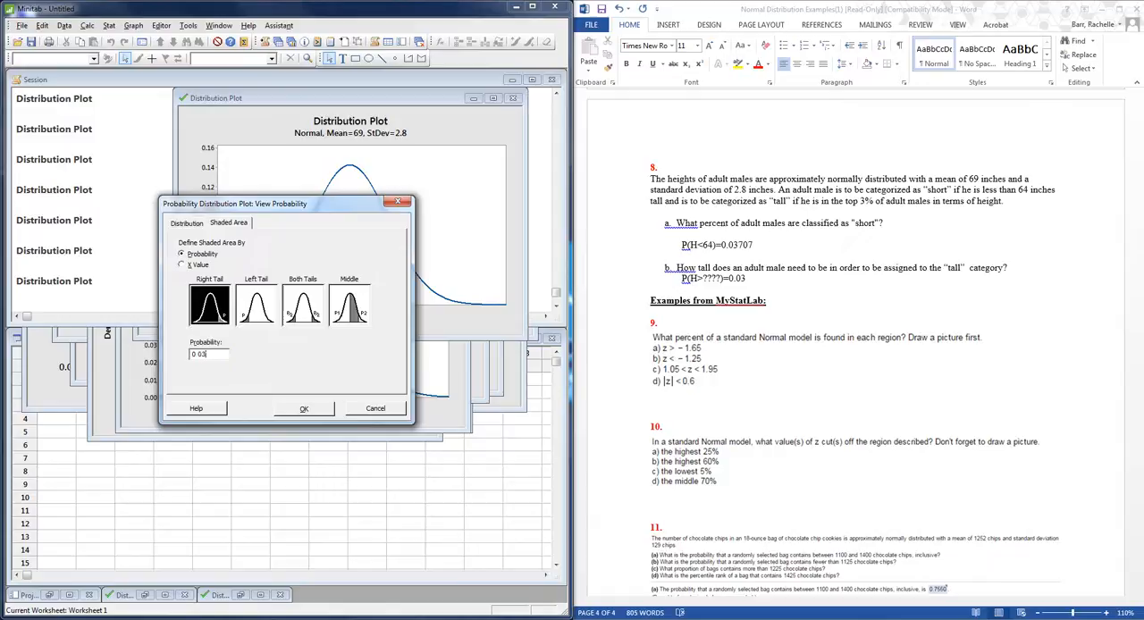
{"action": "left_click", "coordinate": [308, 410]}
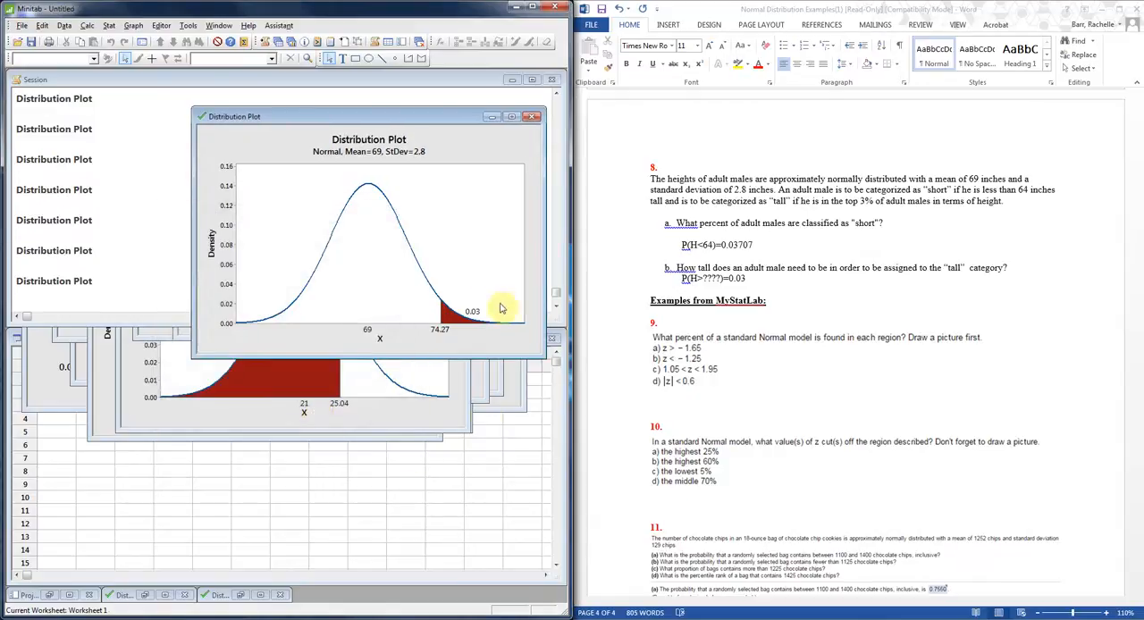
In Word, add "Above 74.27 inches." after "P(H>????)=0.03" in question 8 part b.
{"action": "left_click", "coordinate": [771, 284]}
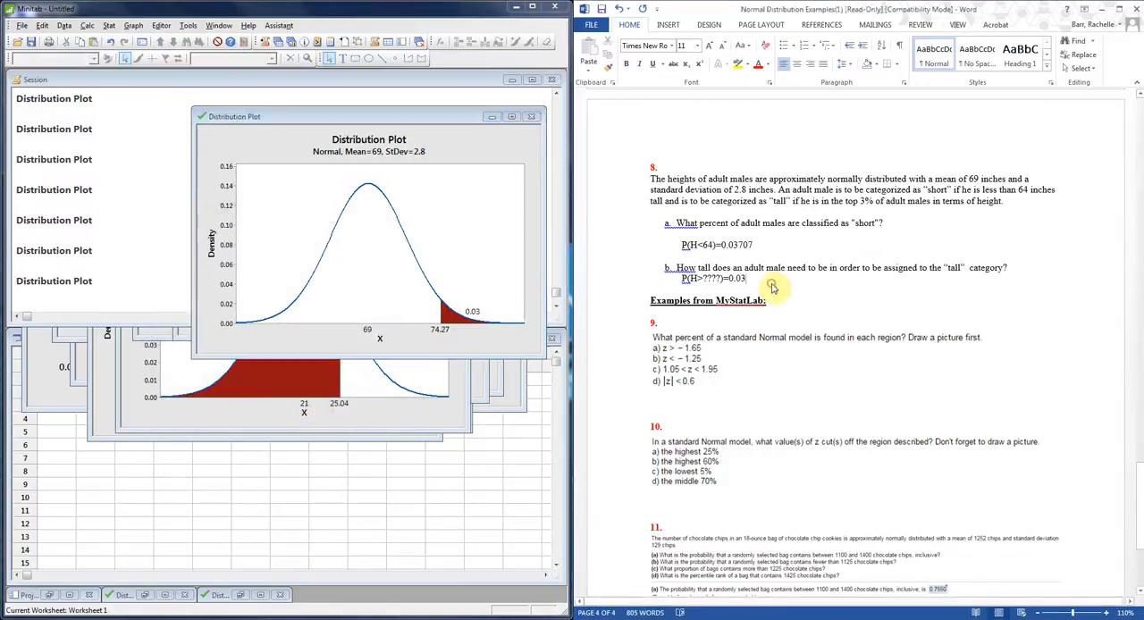
{"action": "type", "text": "Abou"}
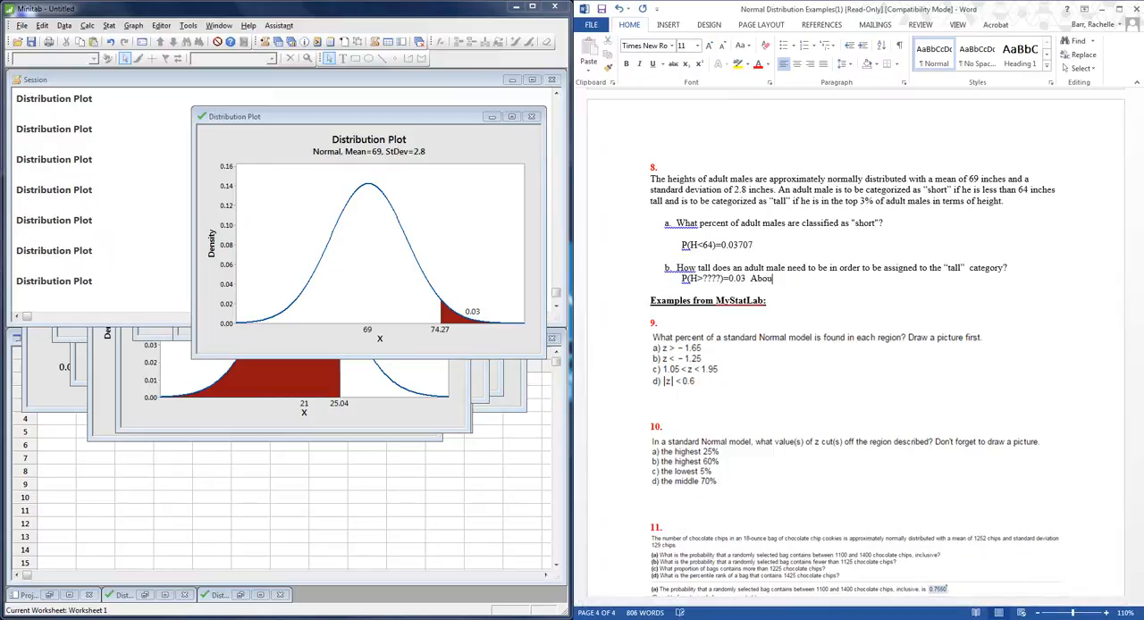
{"action": "key", "text": "BackSpace"}
{"action": "type", "text": "ve 74.27 inches."}
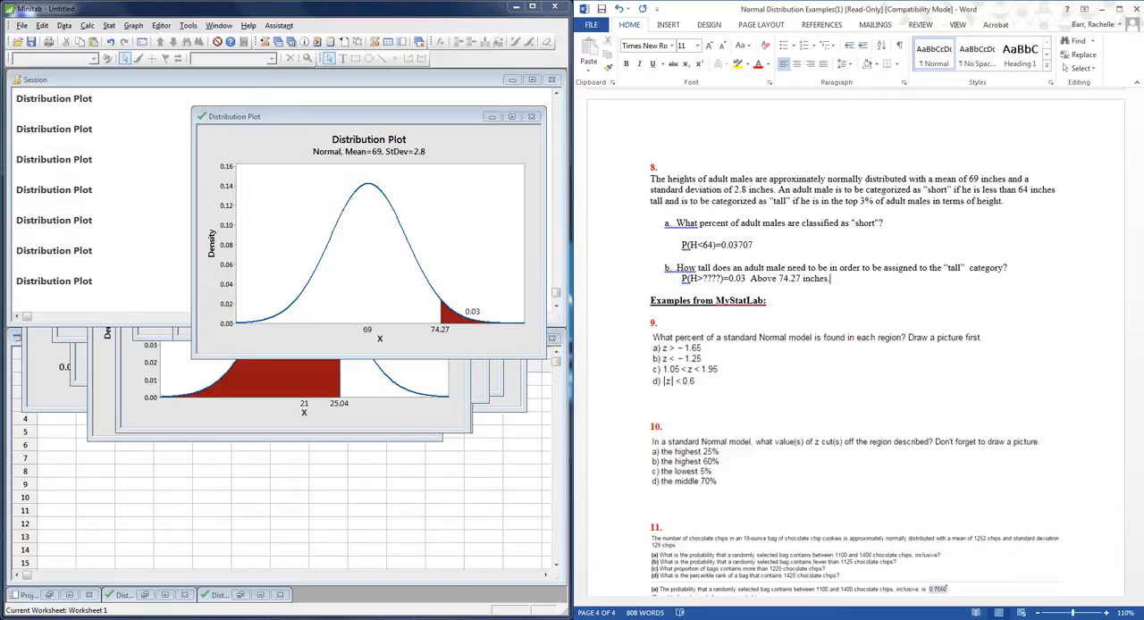
{"action": "scroll", "coordinate": [1019, 301], "scroll_direction": "down", "scroll_amount": 5}
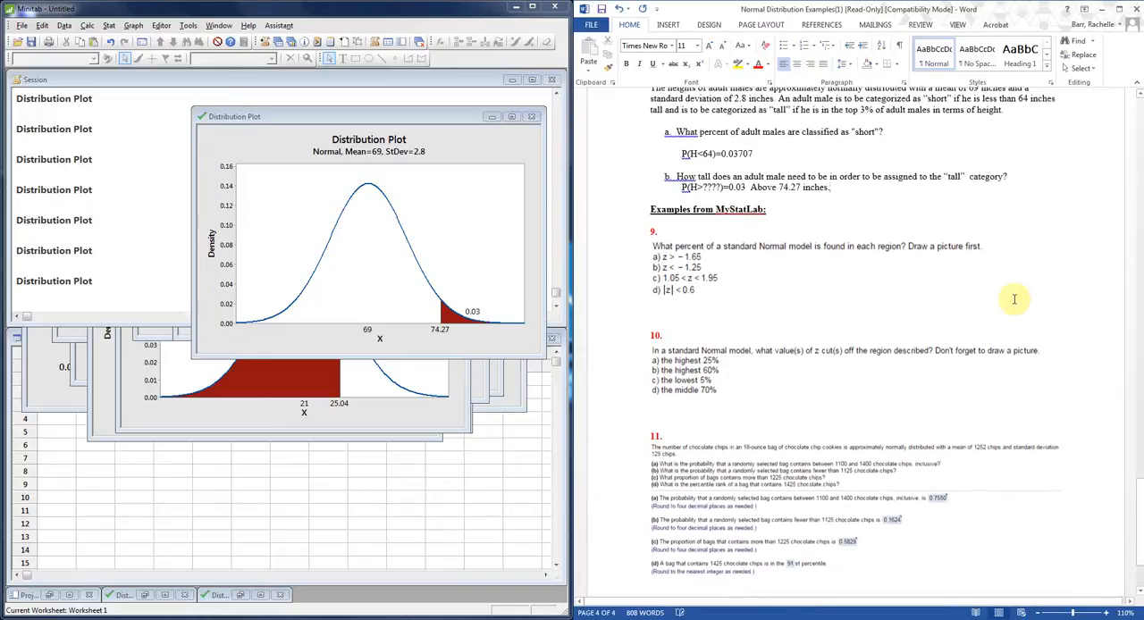
{"action": "scroll", "coordinate": [1017, 300], "scroll_direction": "up", "scroll_amount": 2}
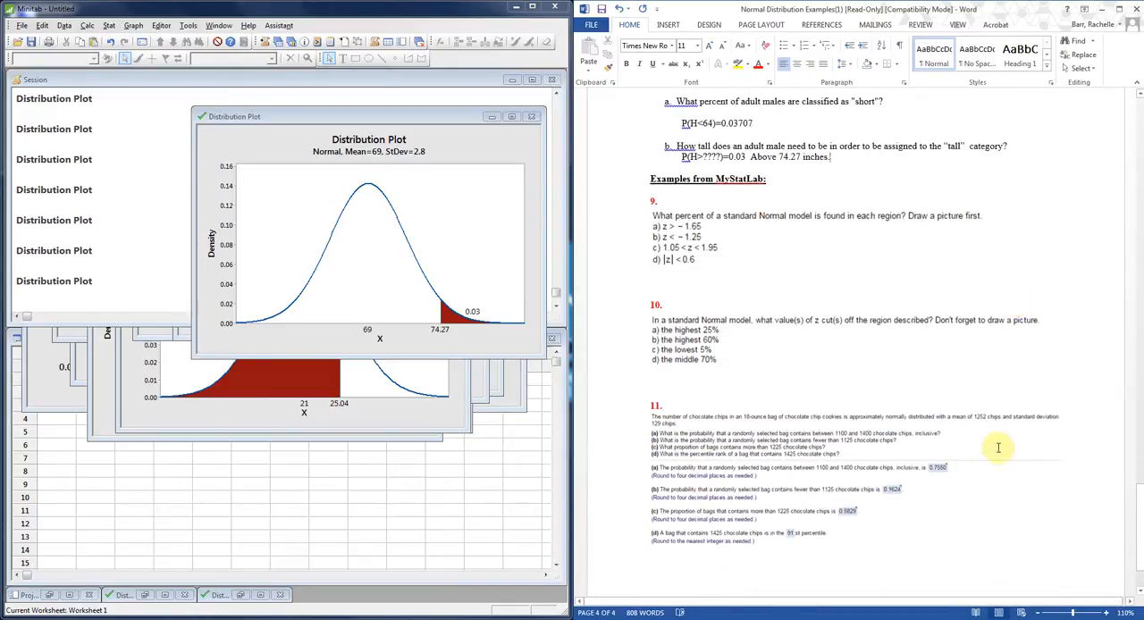
{"action": "scroll", "coordinate": [999, 448], "scroll_direction": "up", "scroll_amount": 1}
{"action": "scroll", "coordinate": [998, 449], "scroll_direction": "up", "scroll_amount": 2}
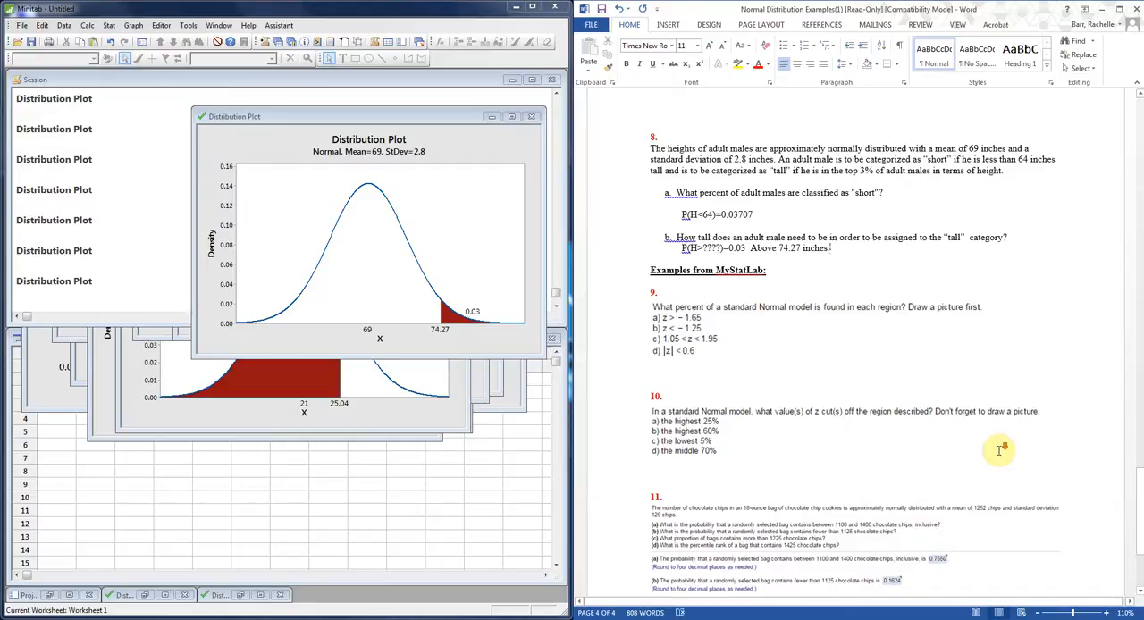
{"action": "scroll", "coordinate": [998, 450], "scroll_direction": "down", "scroll_amount": 4}
{"action": "scroll", "coordinate": [1002, 449], "scroll_direction": "down", "scroll_amount": 1}
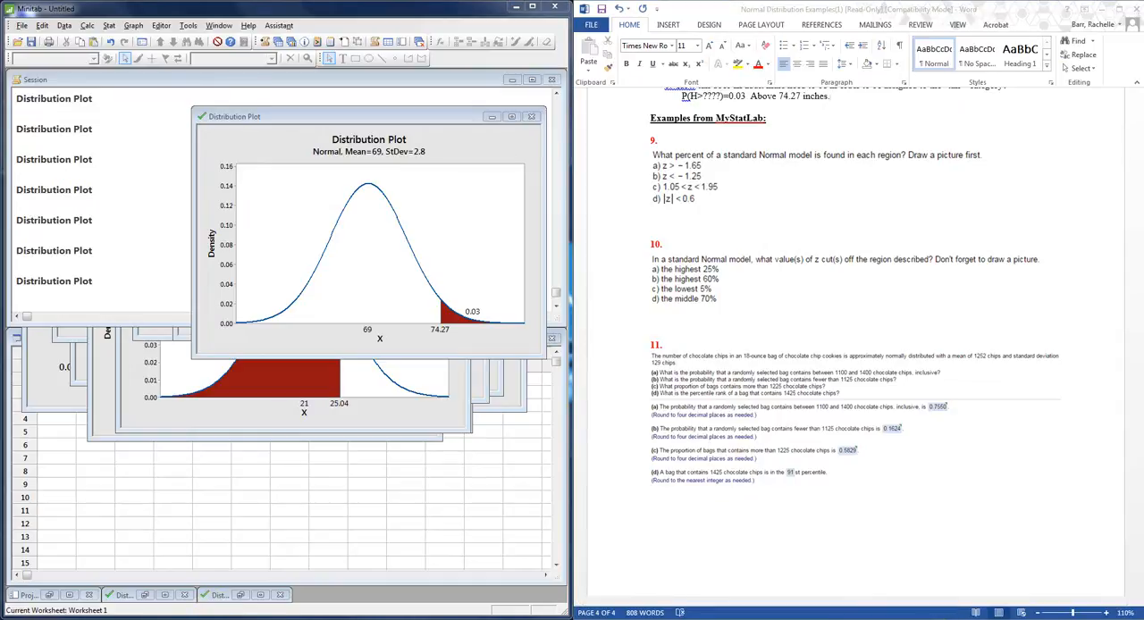
{"action": "right_click", "coordinate": [941, 619]}
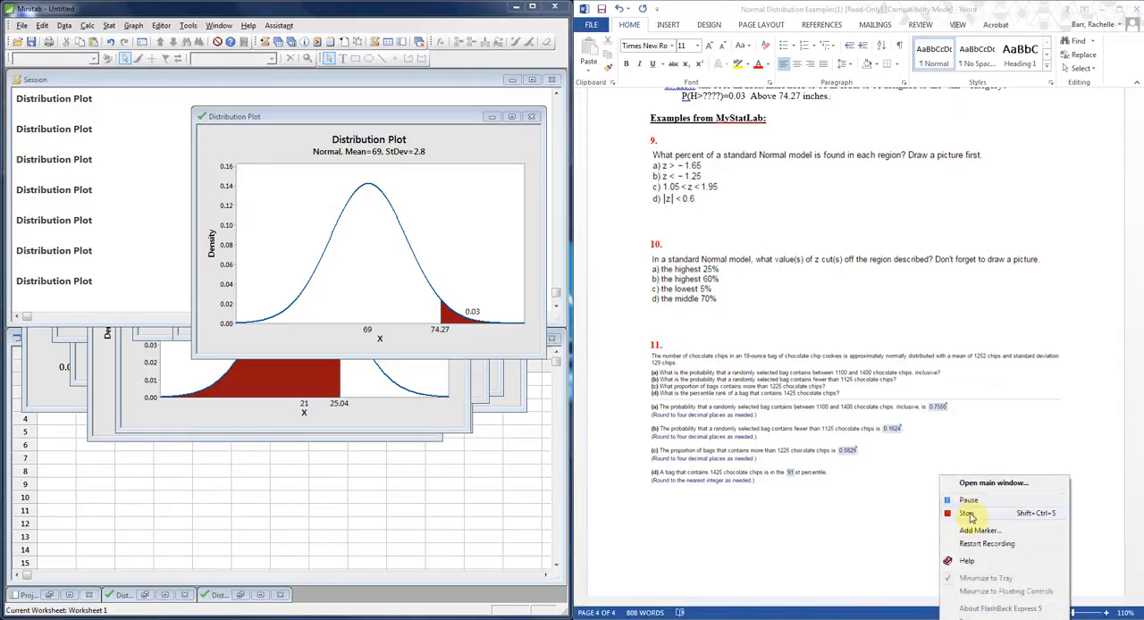